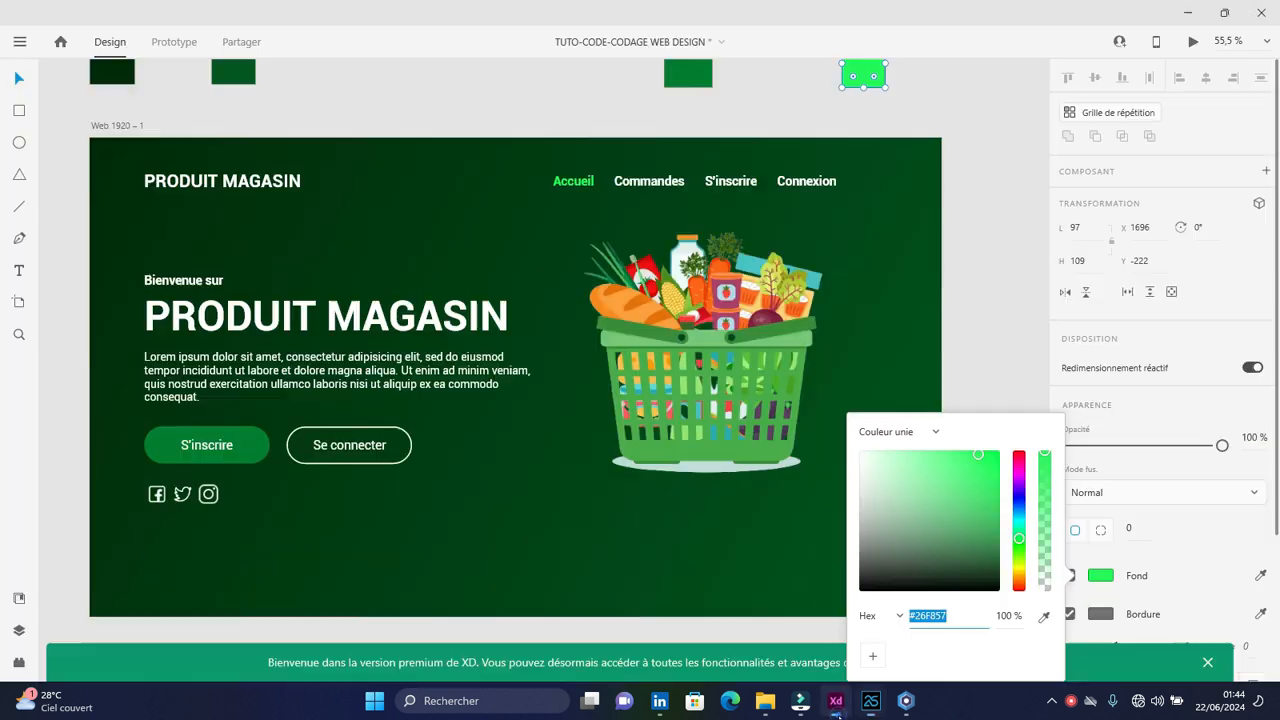
- Switch from the XD mockup to WEBDEV and place a simple label on the page below the PRODUIT MAGASIN header
left_click(836, 700)
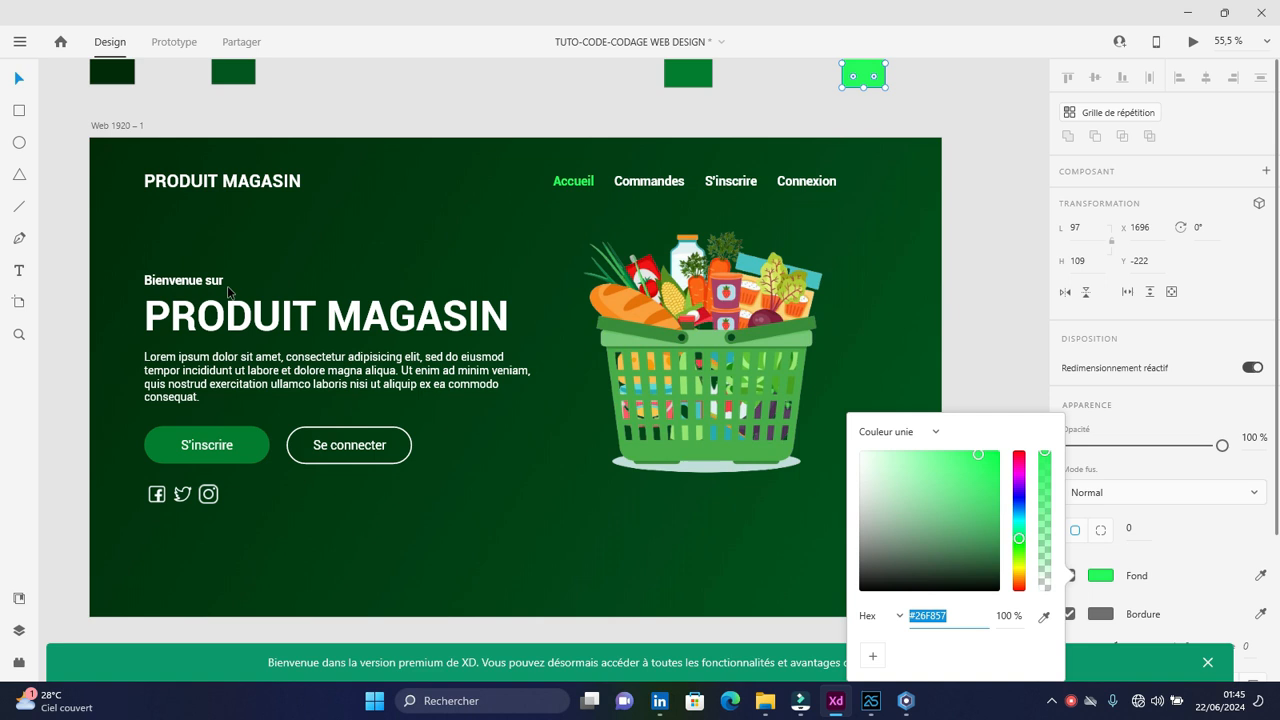
left_click(870, 700)
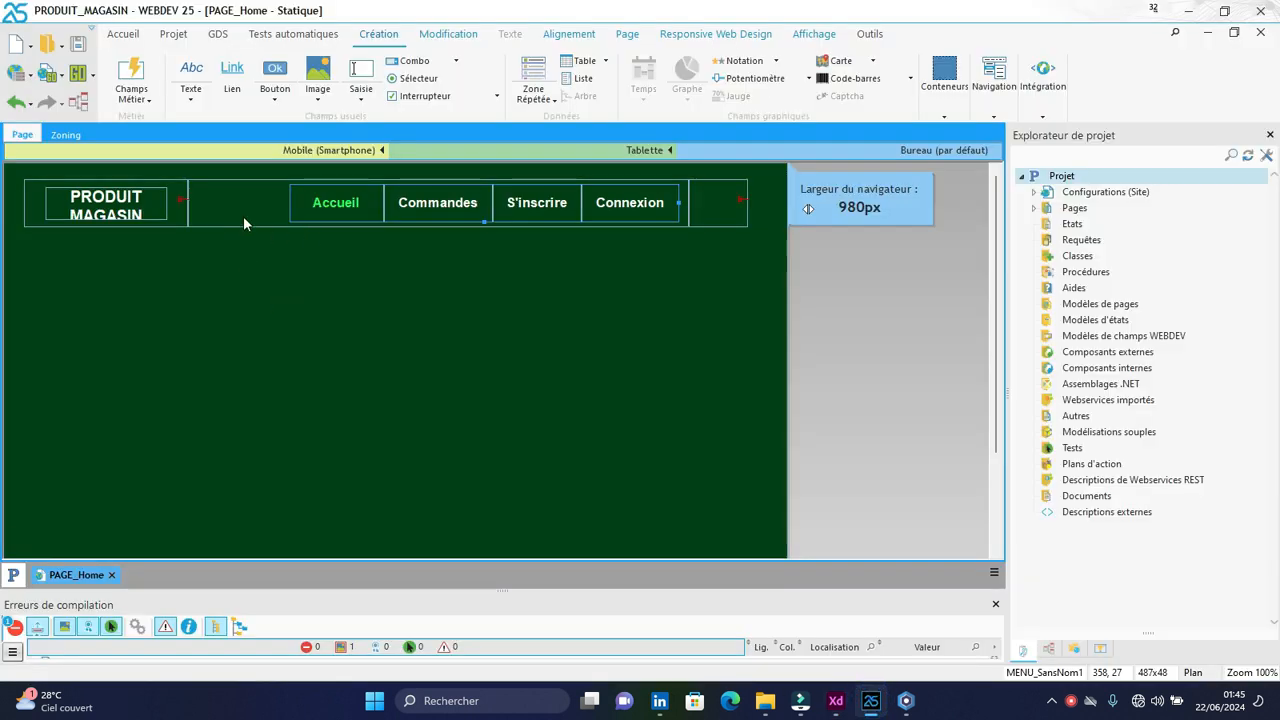
left_click(188, 76)
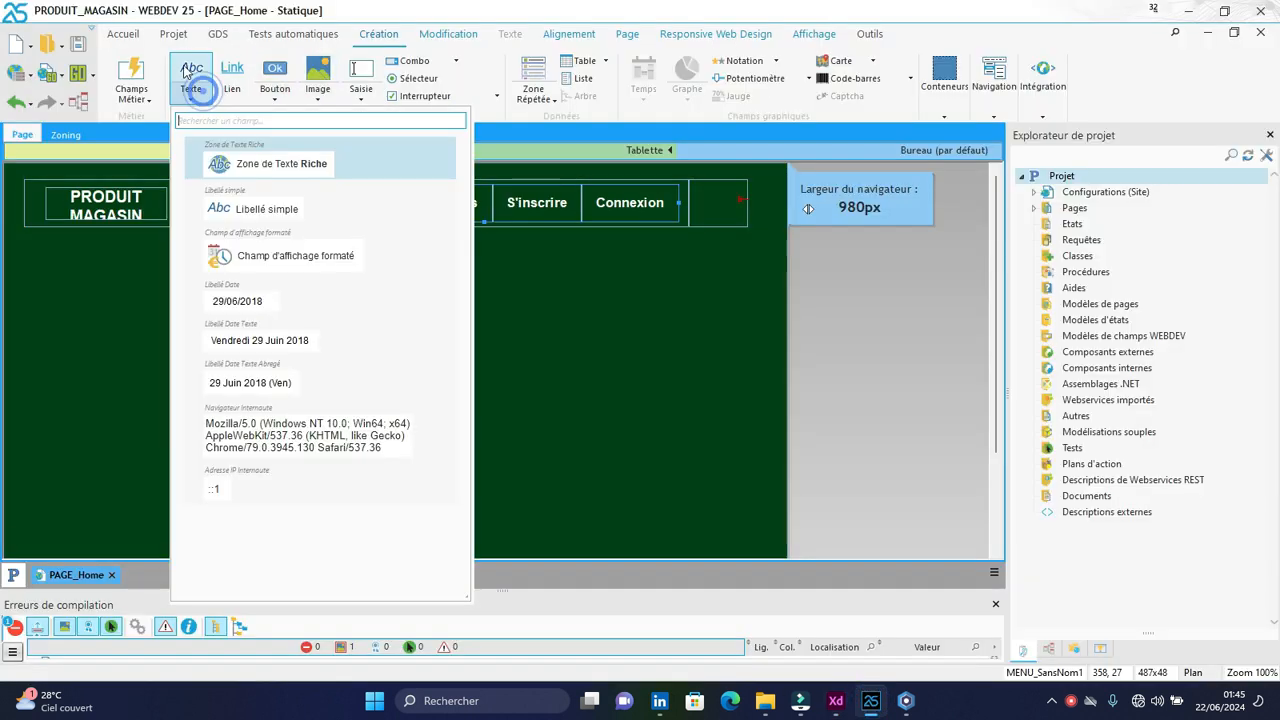
left_click(254, 216)
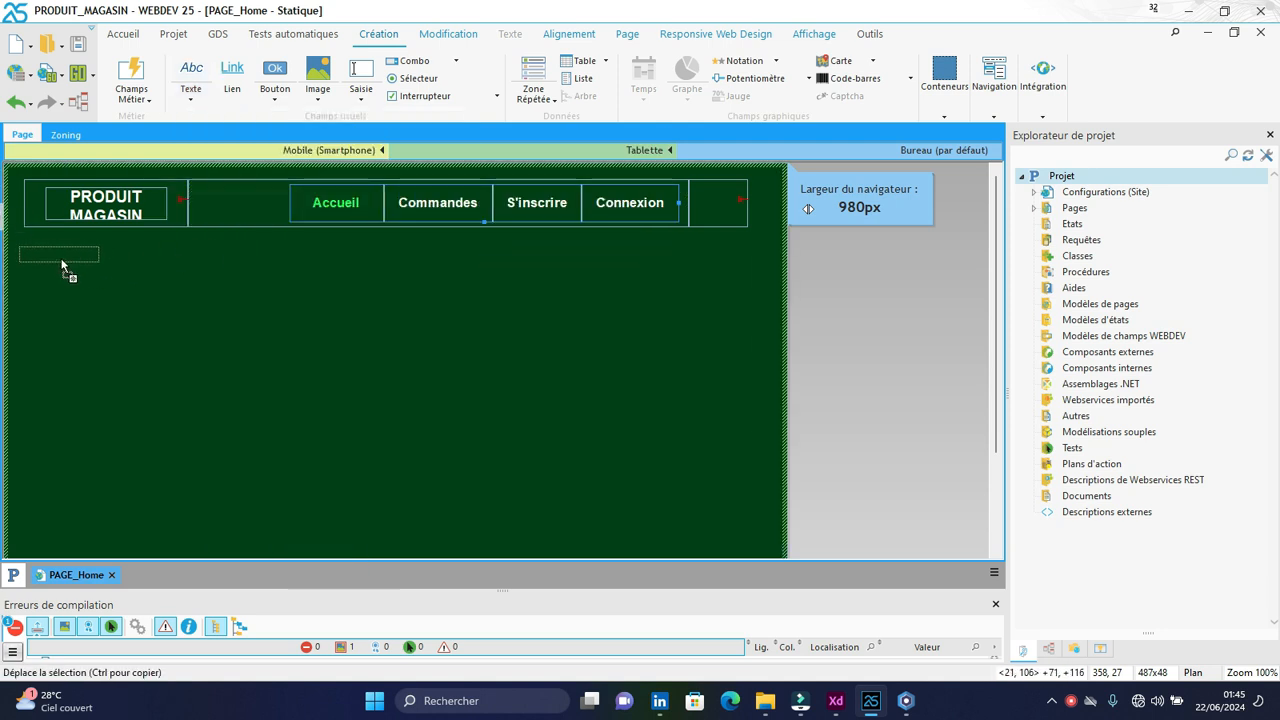
left_click(66, 321)
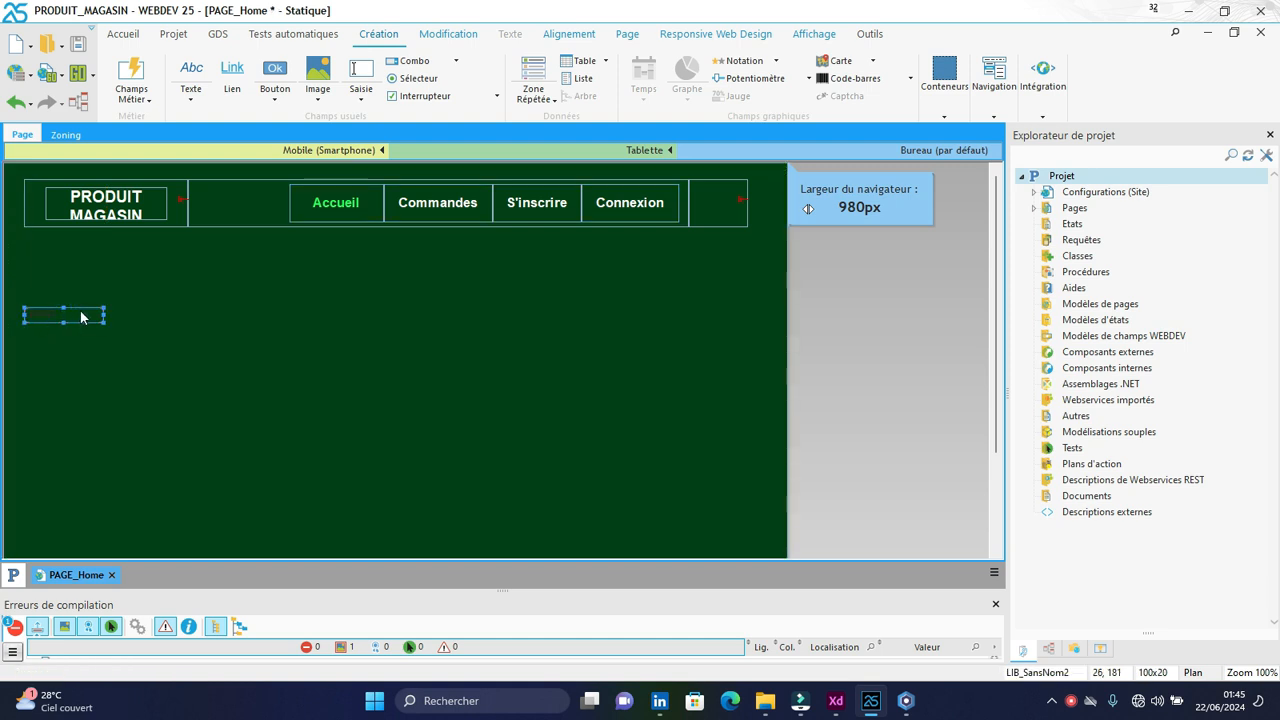
- Open the new label's description and replace its caption with "Bienvenue sur"
right_click(82, 317)
left_click(200, 283)
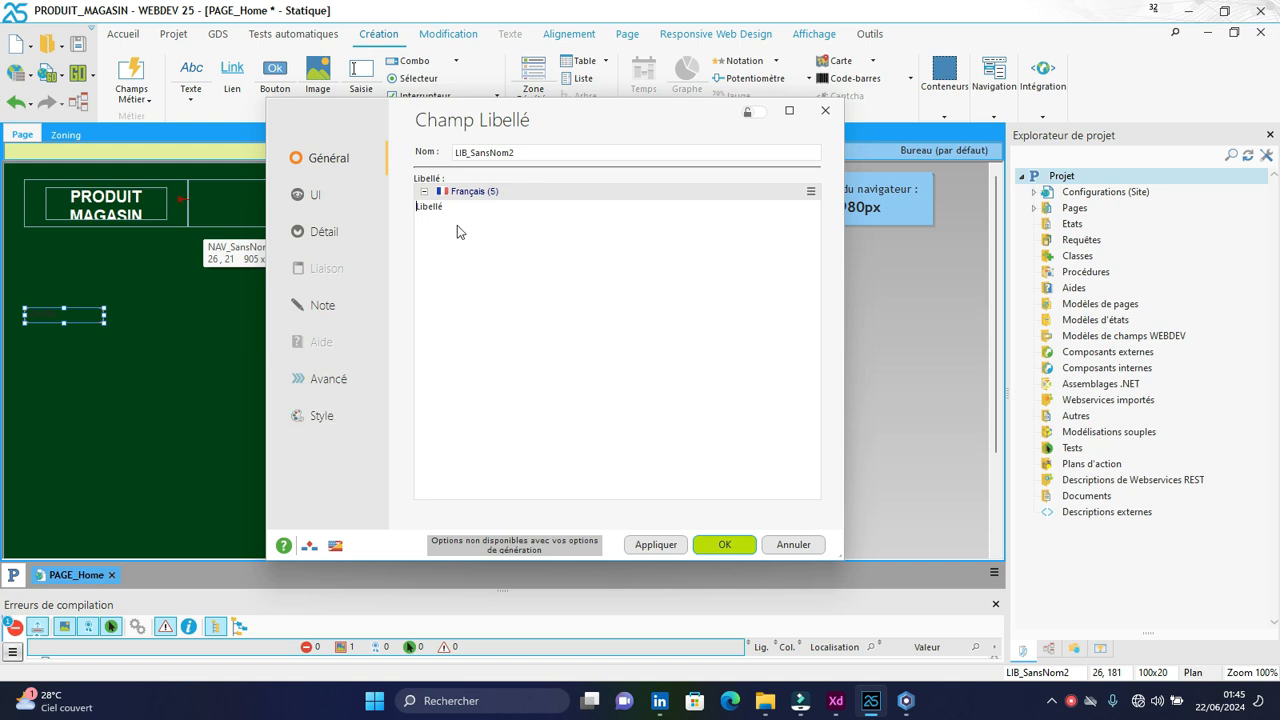
key("ctrl+a")
type("B")
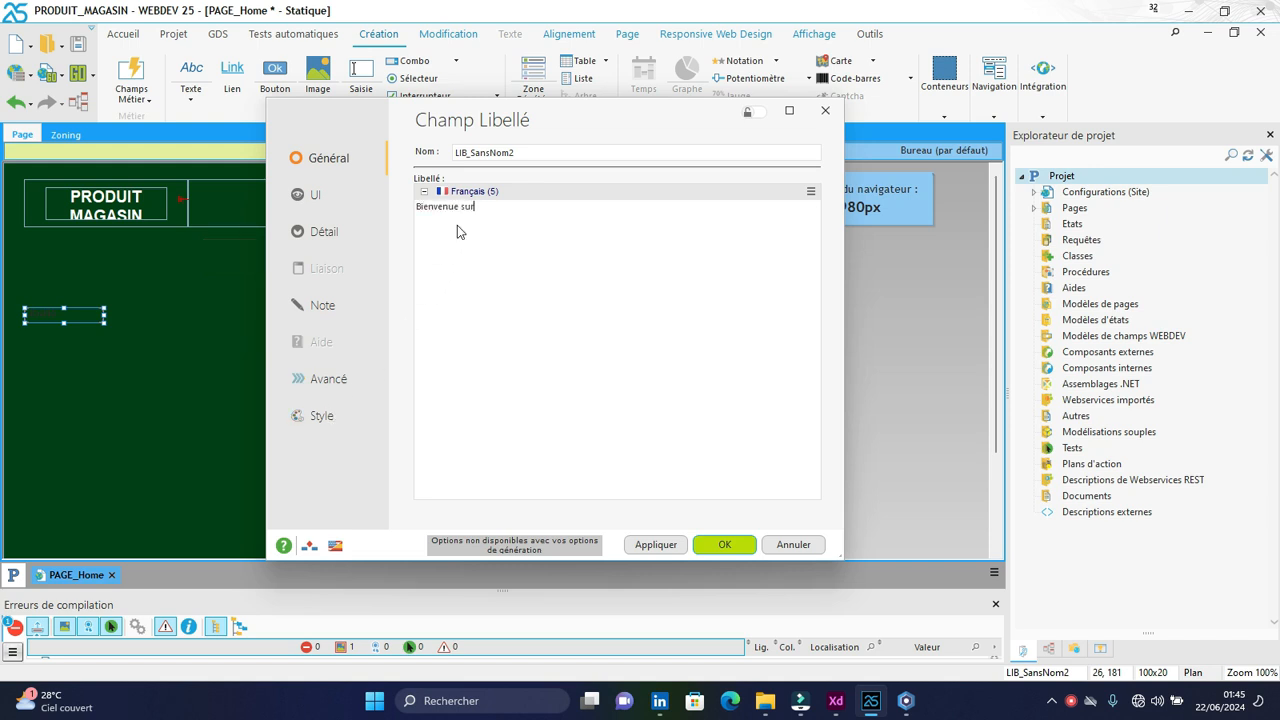
- In the label's style, set the text size to 15 pixels and make the text bold
left_click(344, 418)
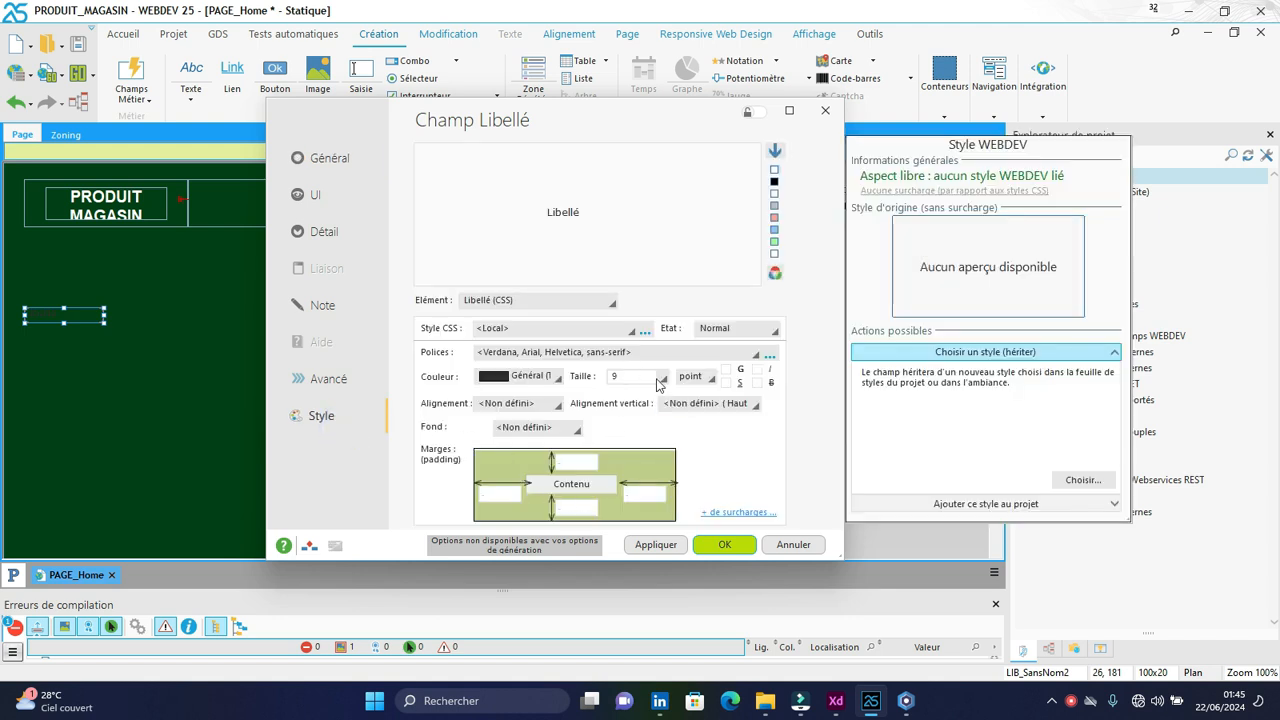
left_click(698, 377)
left_click(694, 390)
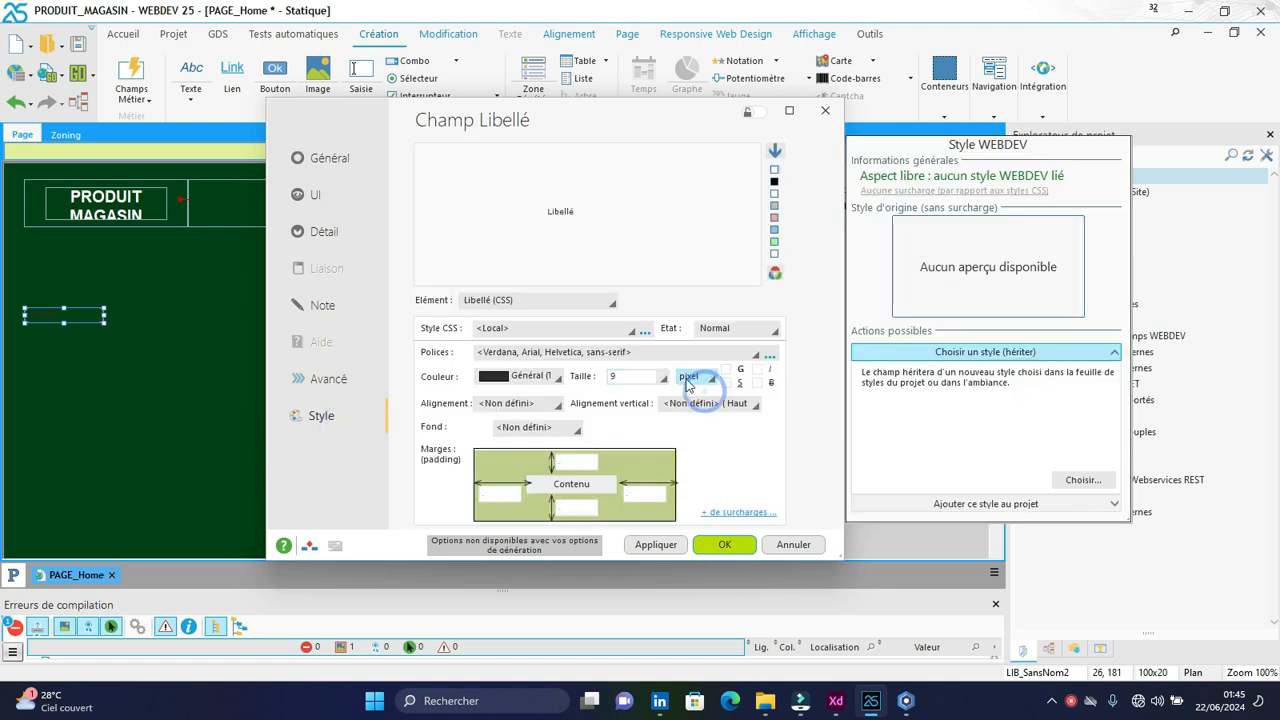
left_click(663, 379)
left_click(634, 378)
left_click(635, 378)
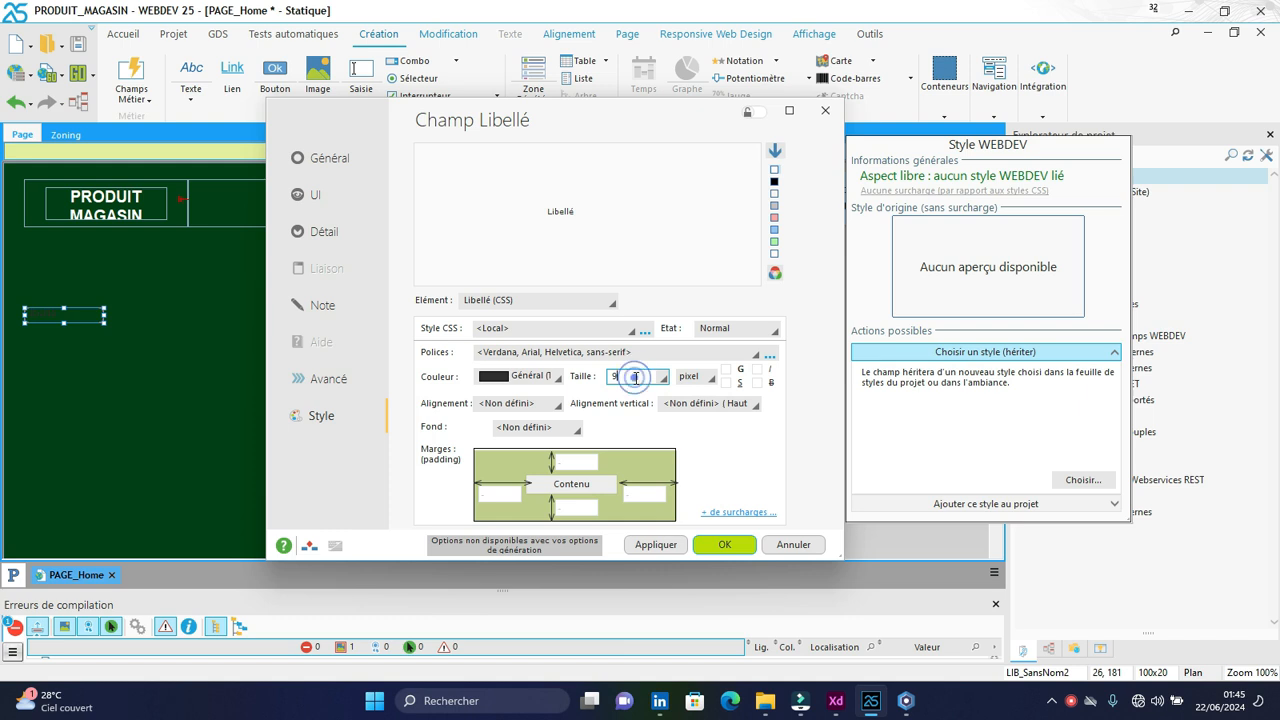
key("BackSpace")
type("15")
left_click(728, 371)
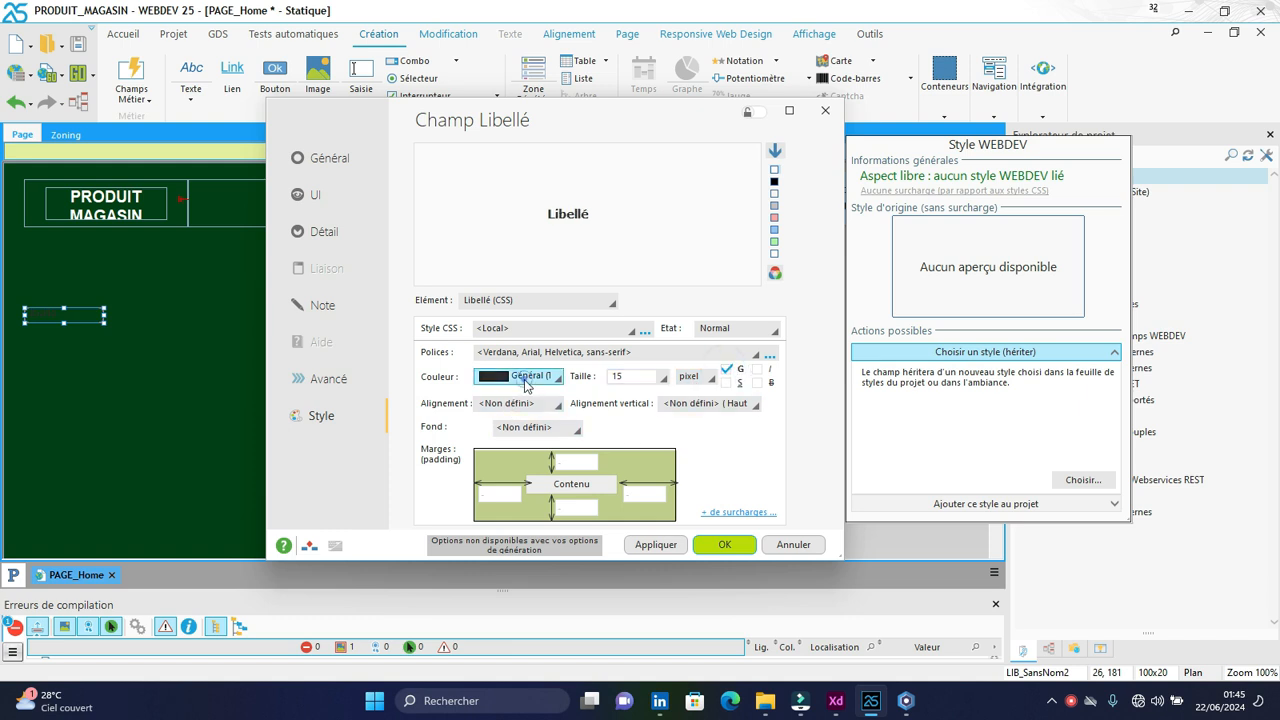
- Set the label's text colour to Blanc and its font to Helvetica, Arial, sans-serif
left_click(530, 377)
left_click(742, 445)
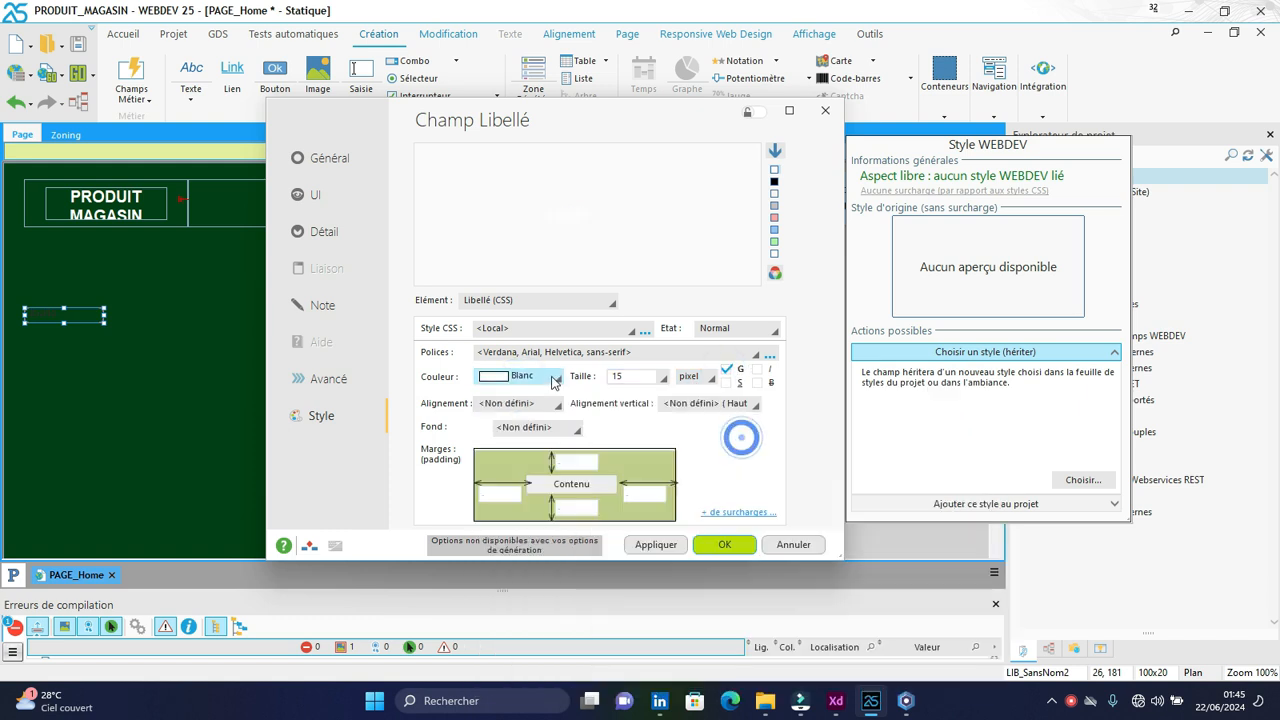
left_click(560, 352)
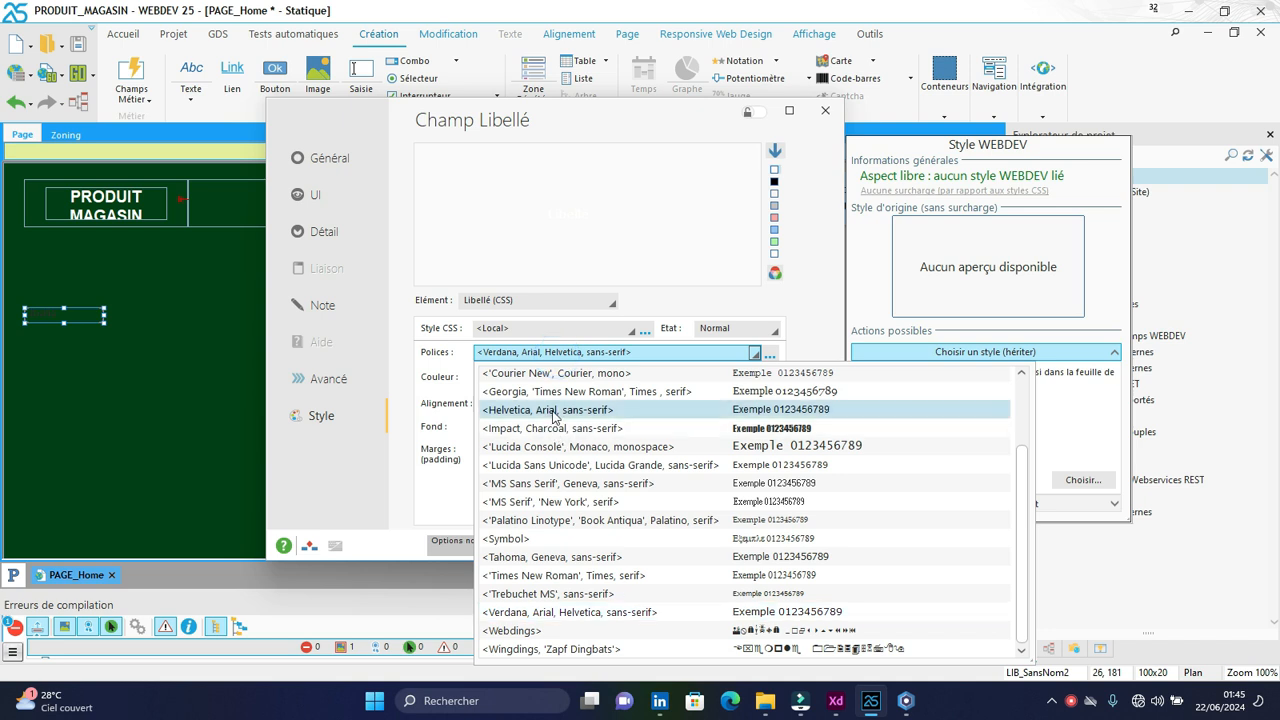
left_click(546, 410)
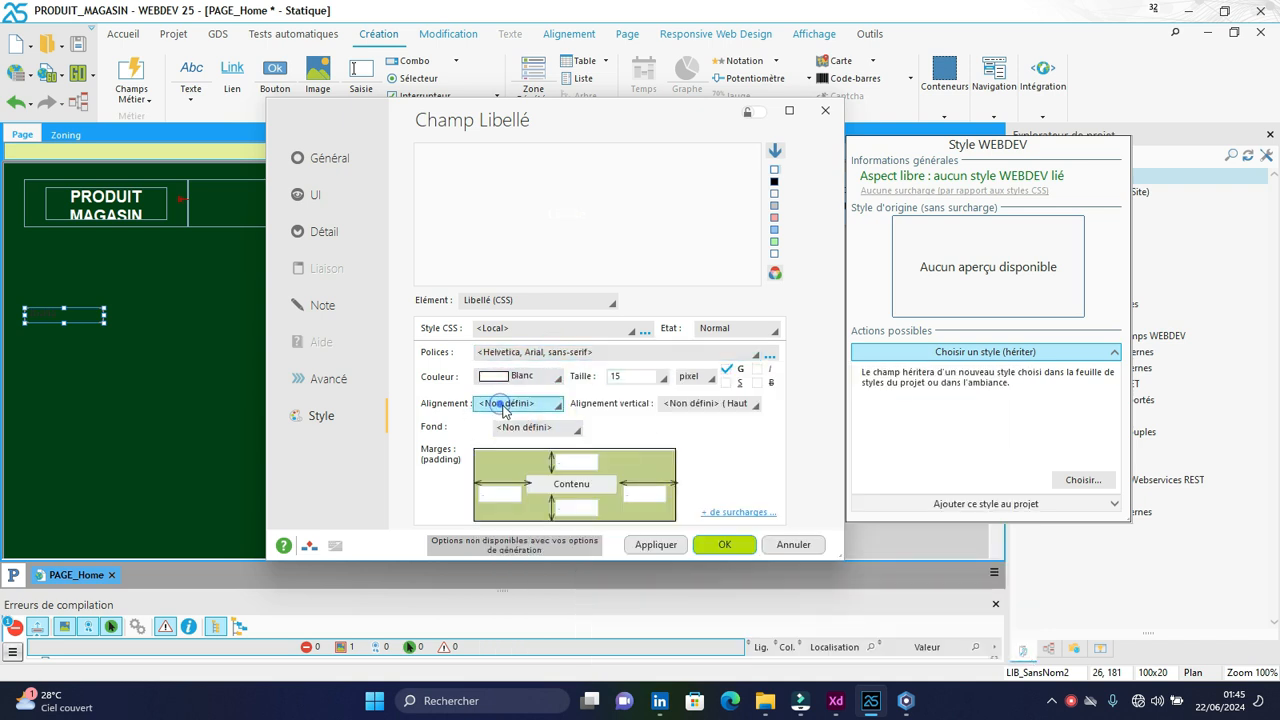
- Set the label's alignment to A gauche and its vertical alignment to Milieu, and apply the style
left_click(490, 405)
left_click(524, 484)
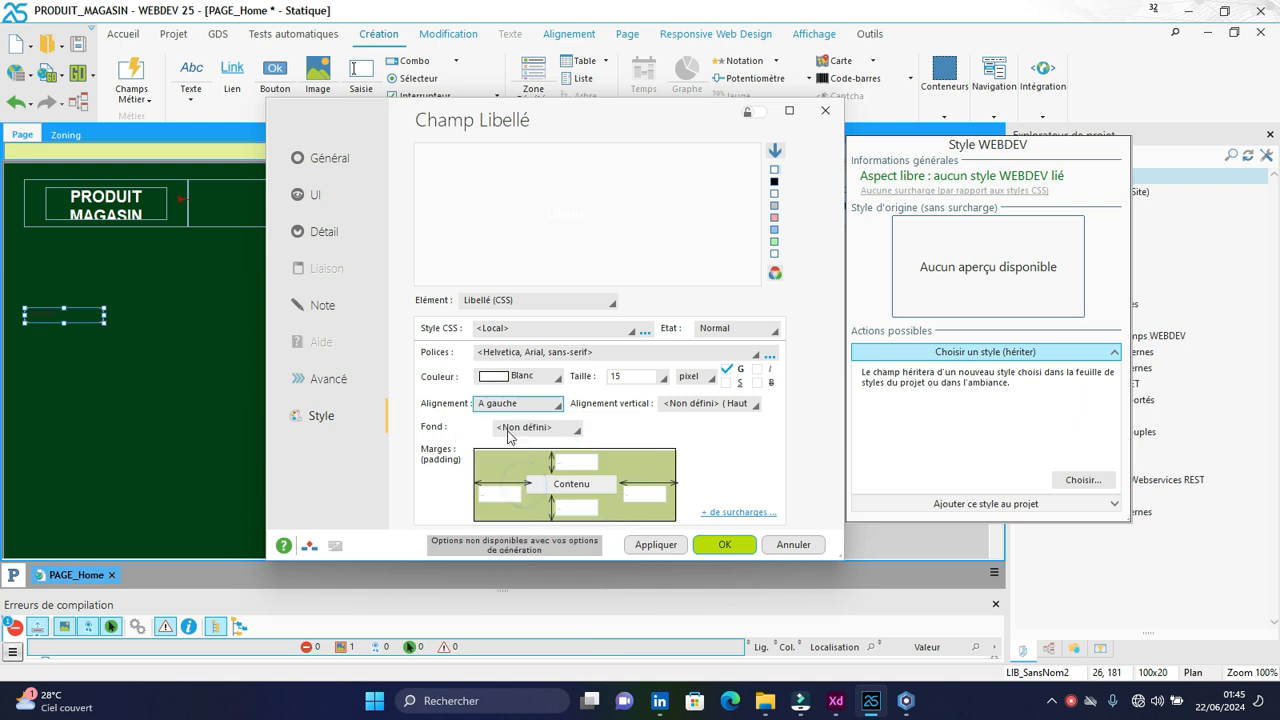
left_click(708, 404)
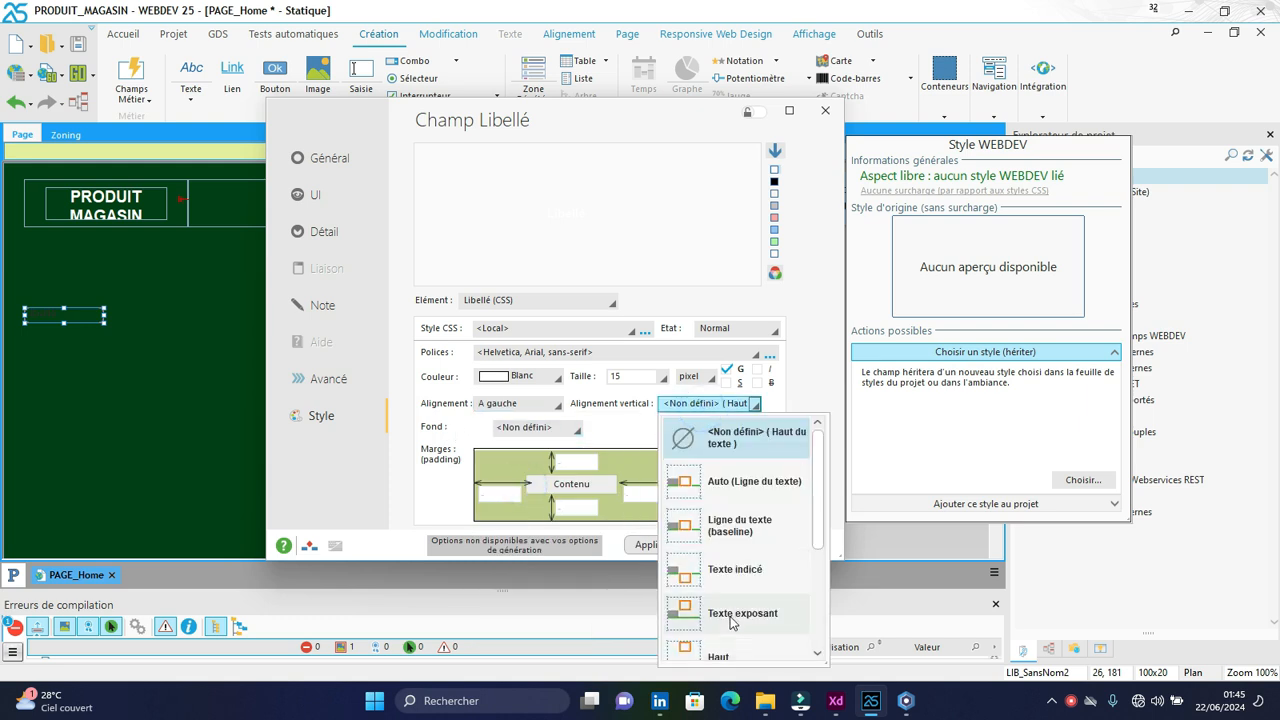
scroll(722, 600, "down", 2)
left_click(720, 505)
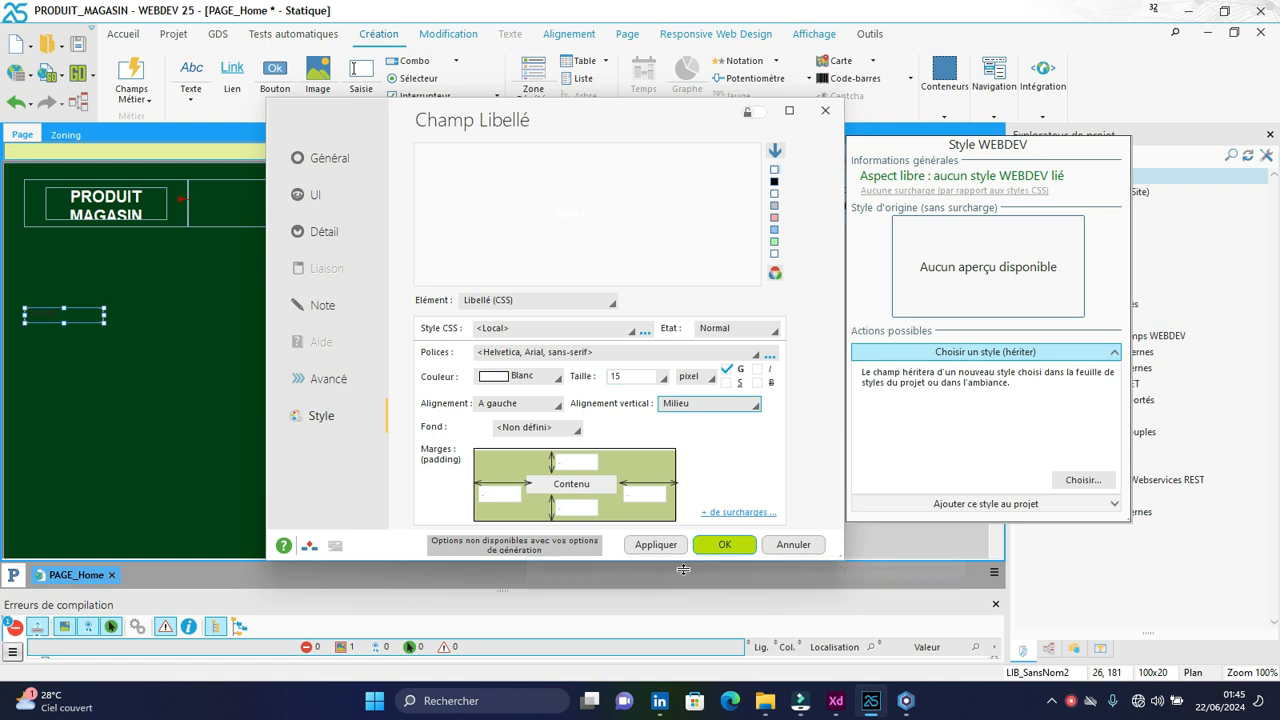
left_click(660, 545)
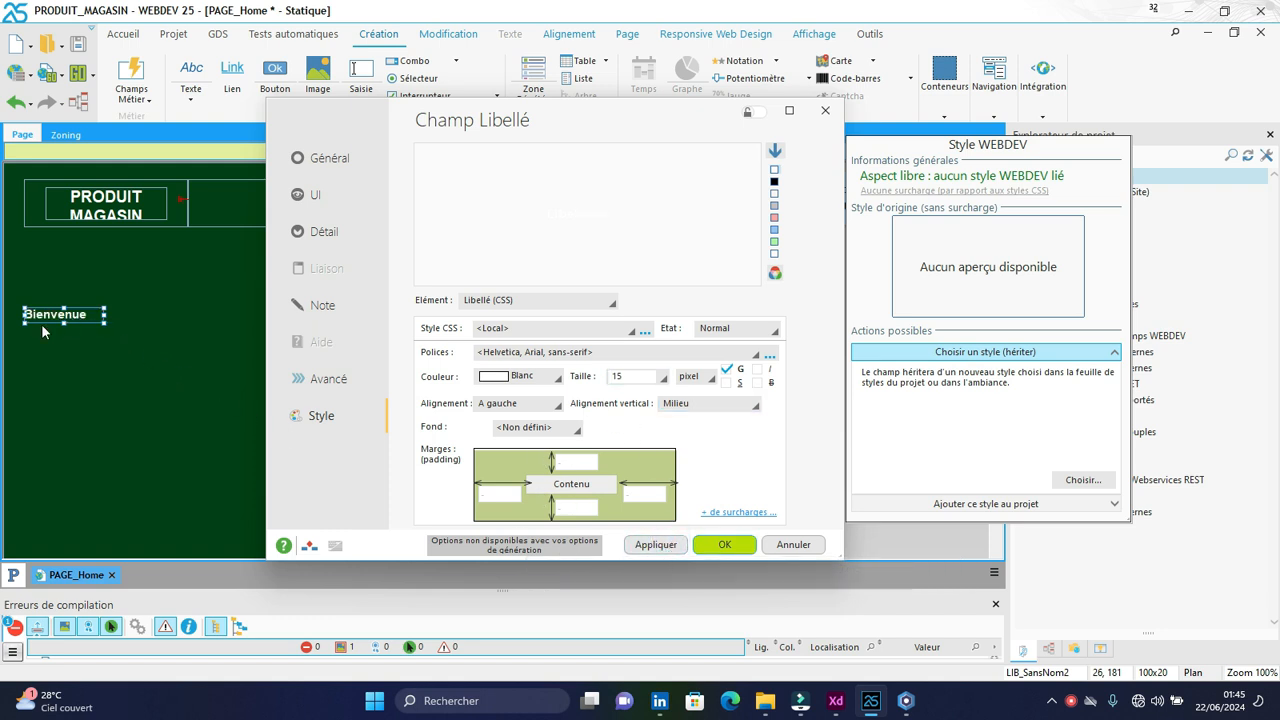
- Set the label's text size to 18 pixels and widen the label to about 150 px to fit its caption
left_click(638, 376)
key("BackSpace")
left_click(658, 546)
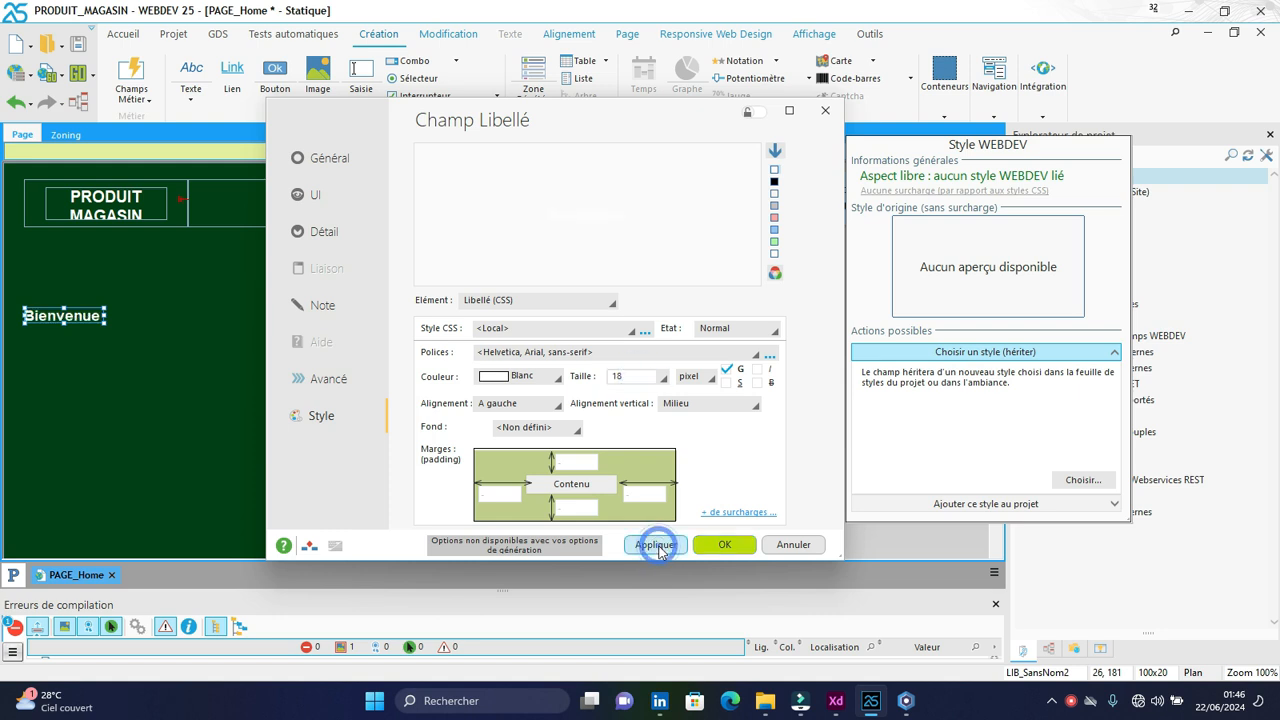
left_click(726, 544)
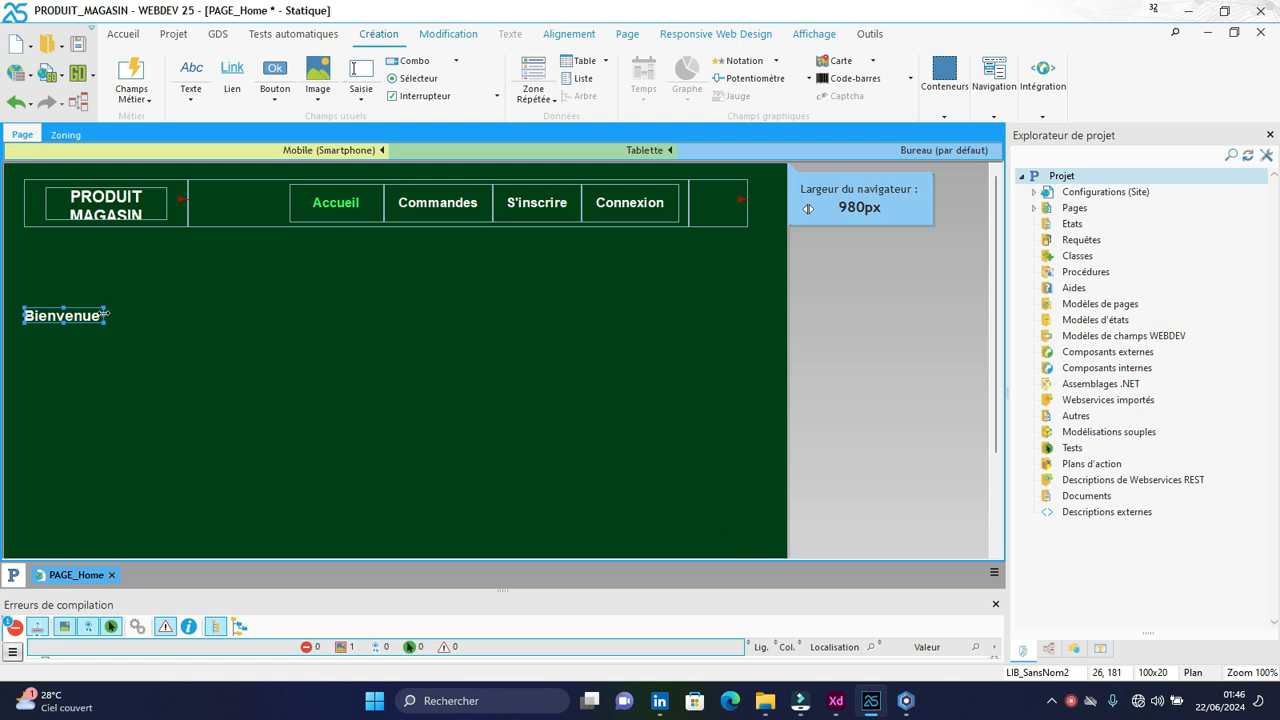
left_click_drag(104, 315, 143, 313)
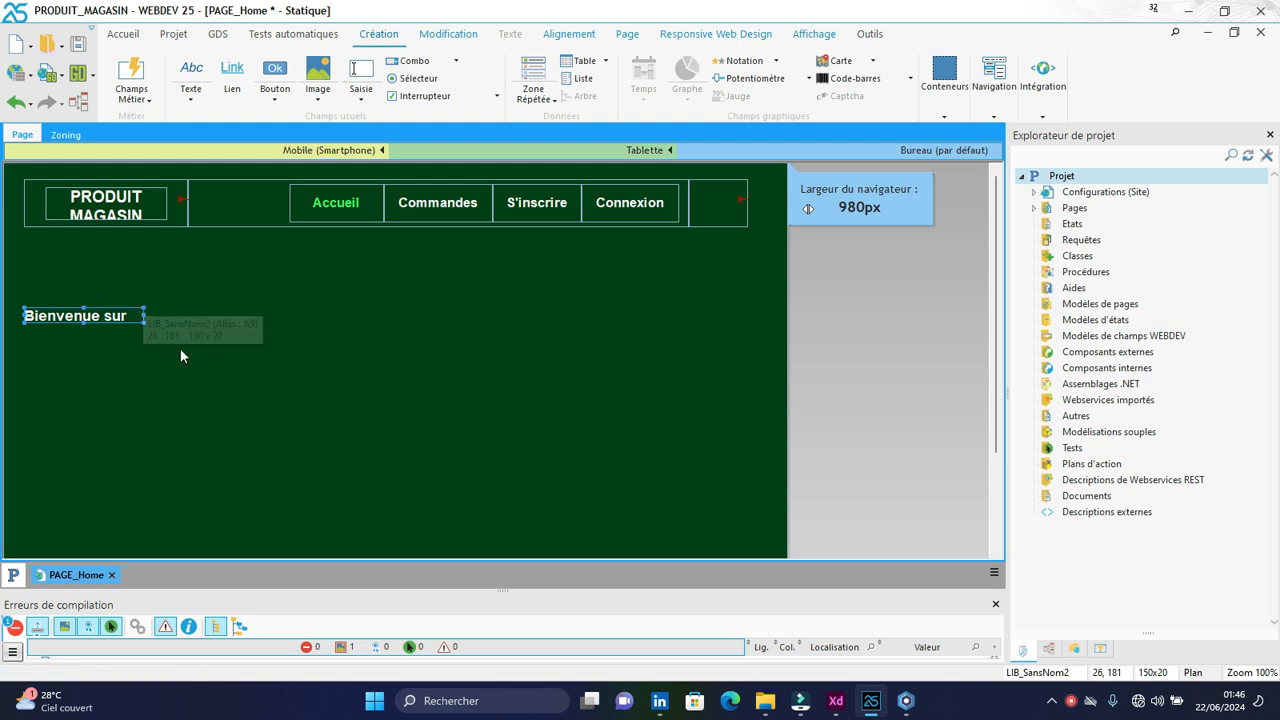
- Switch to the browser, reload the Home page to check the label's position against the header title, and return to WEBDEV
left_click(907, 703)
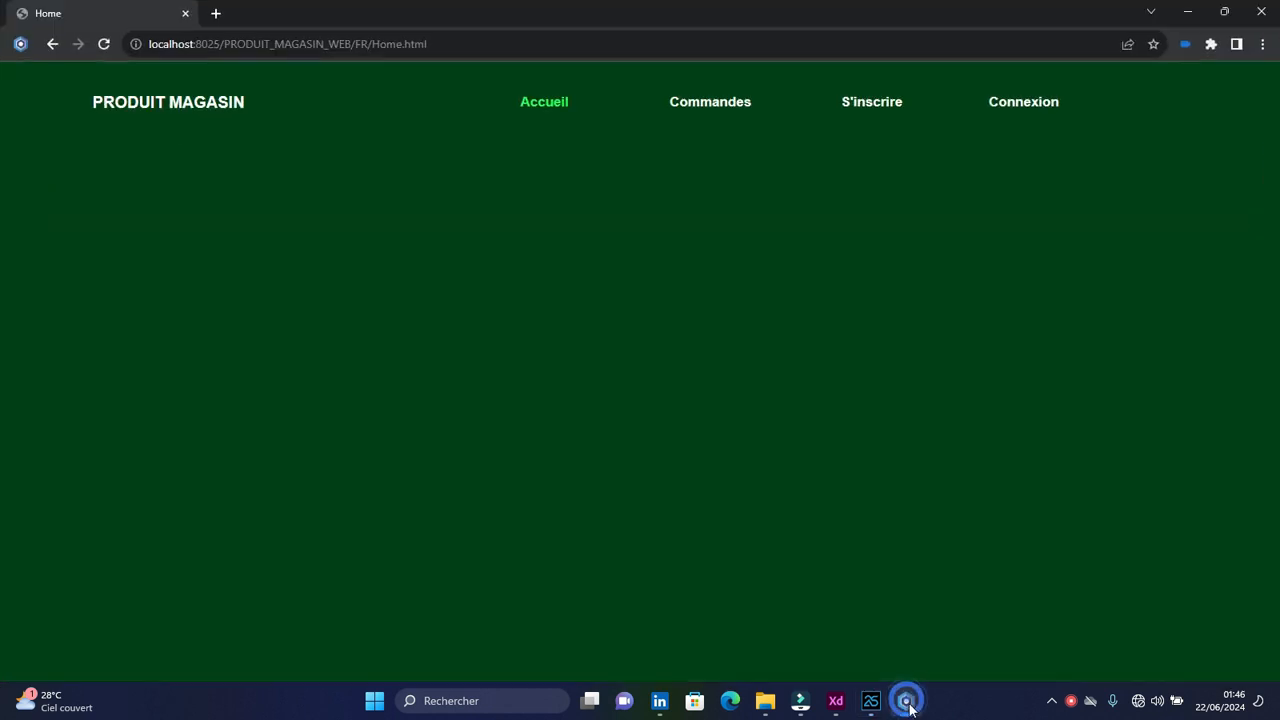
left_click(102, 44)
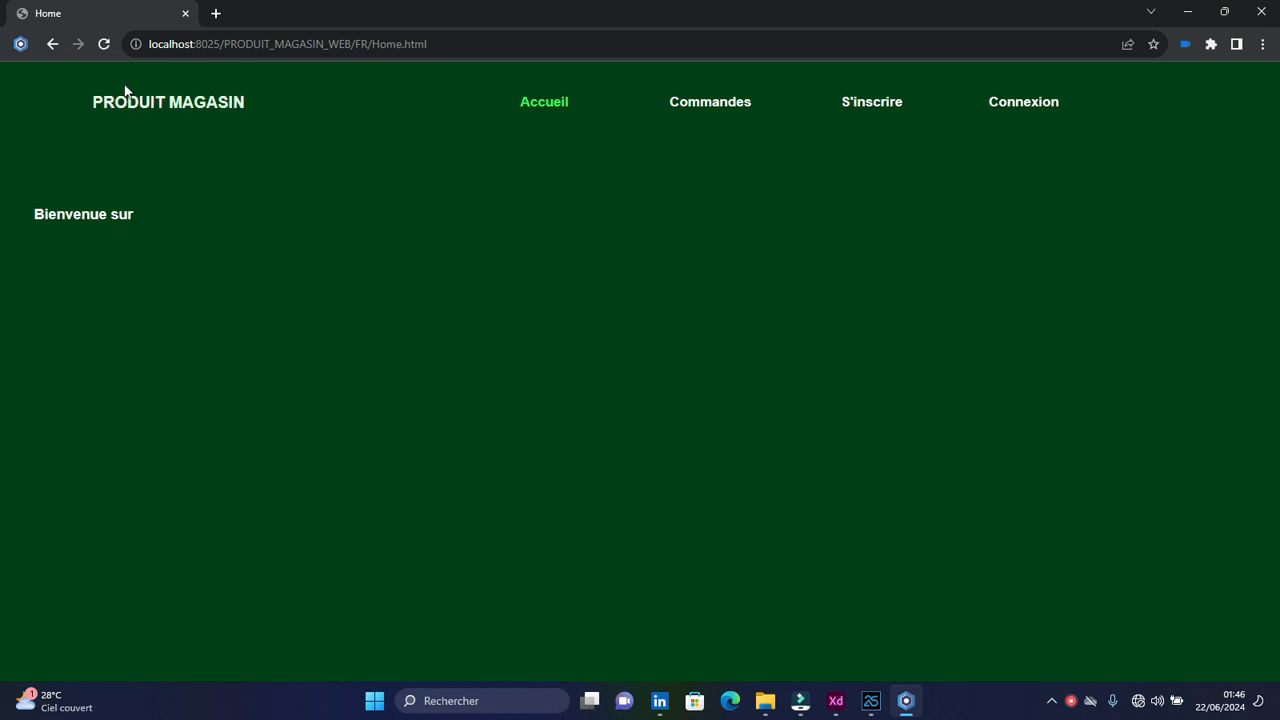
left_click(871, 700)
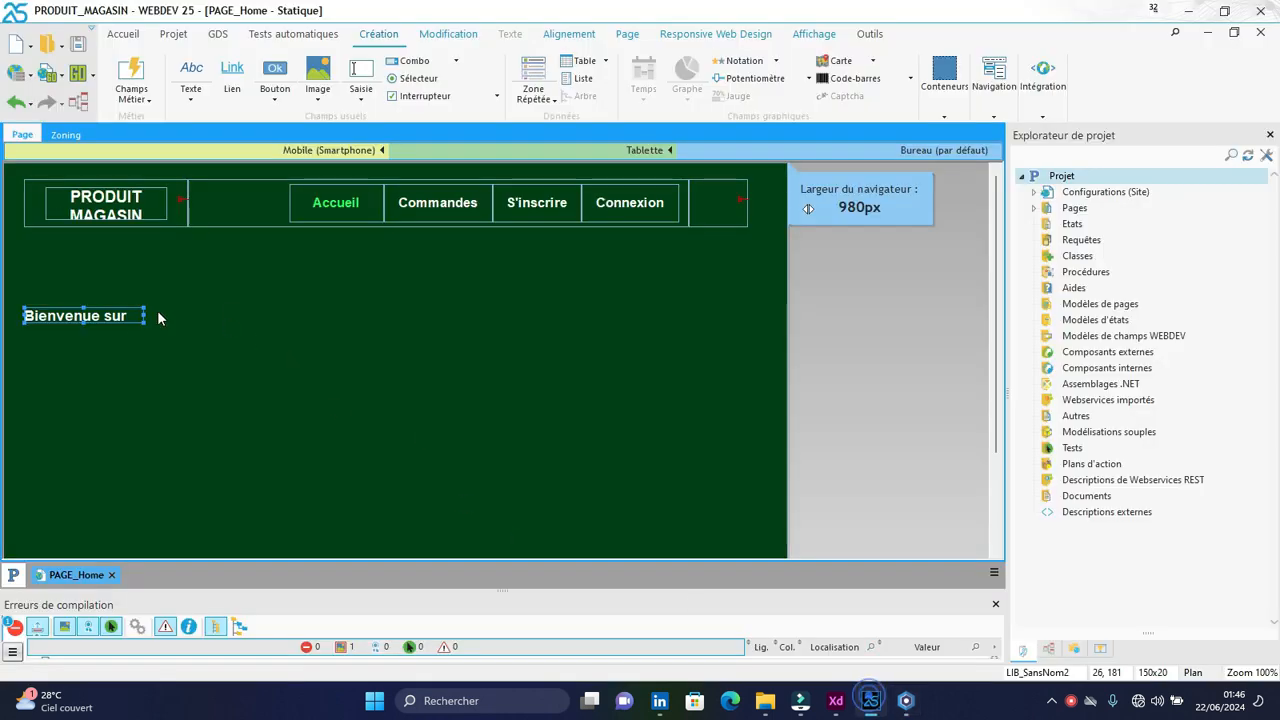
- Move the "Bienvenue sur" label right to about X 66, Y 182 and check its position in the browser
left_click_drag(103, 317, 137, 322)
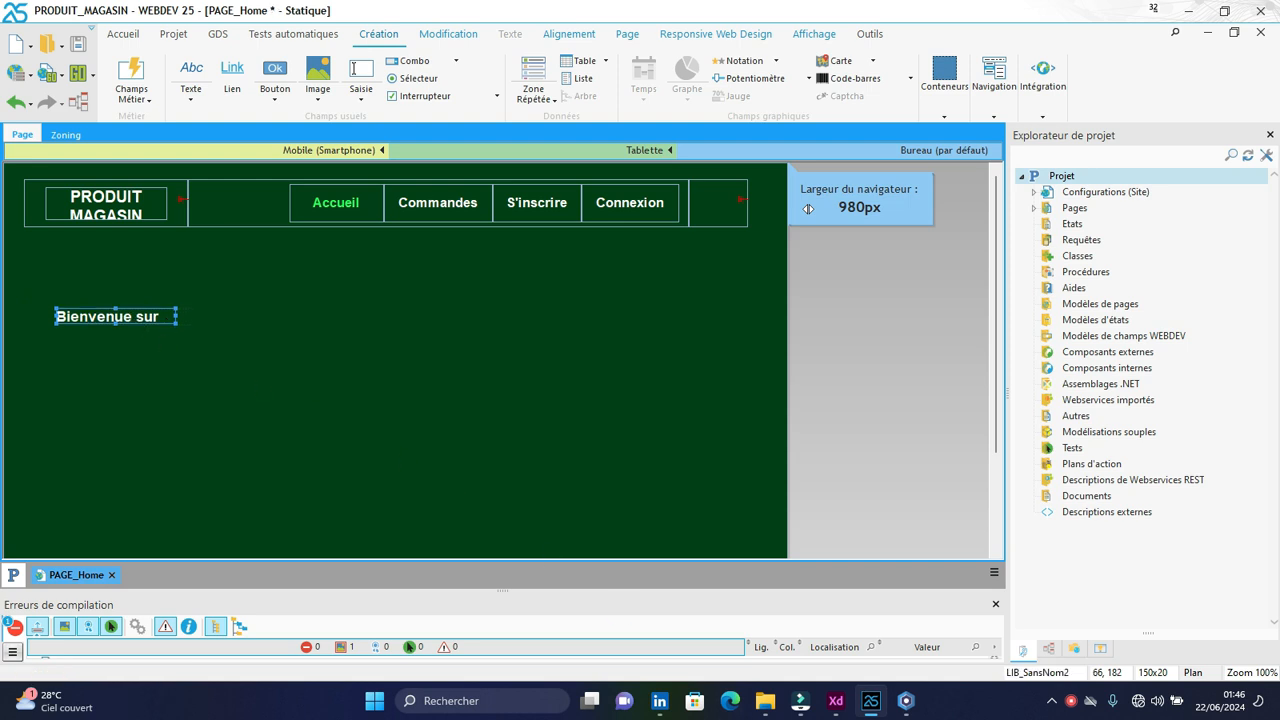
left_click(906, 700)
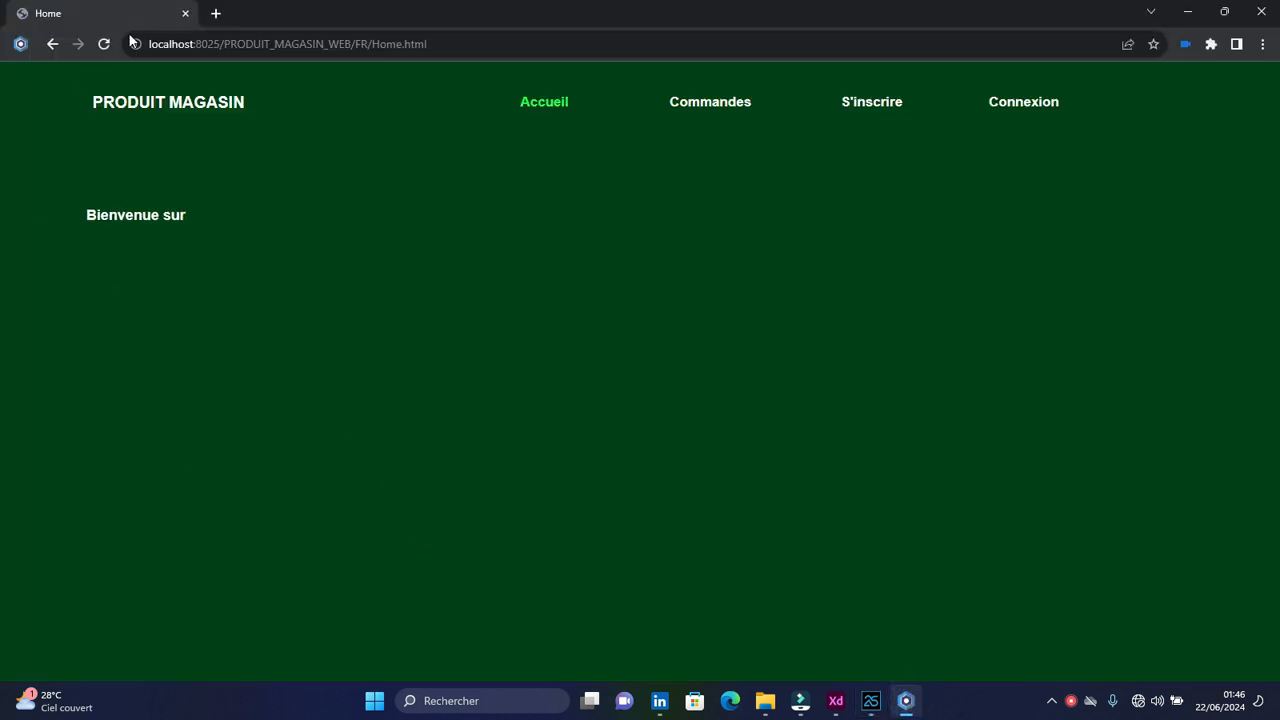
left_click(871, 700)
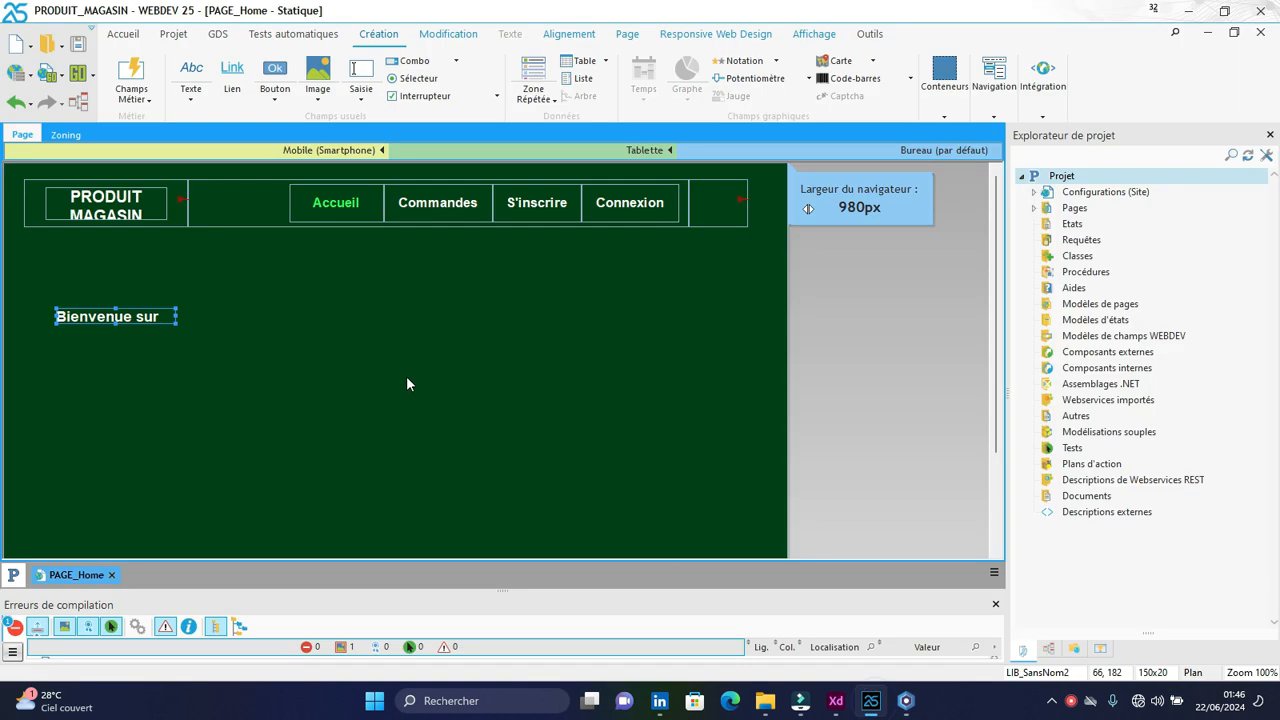
- Nudge the "Bienvenue sur" label right to X 74 and check its alignment with the header title in the browser
key("Right")
key("Right")
key("Right")
key("Right")
key("Right")
key("Right")
key("Right")
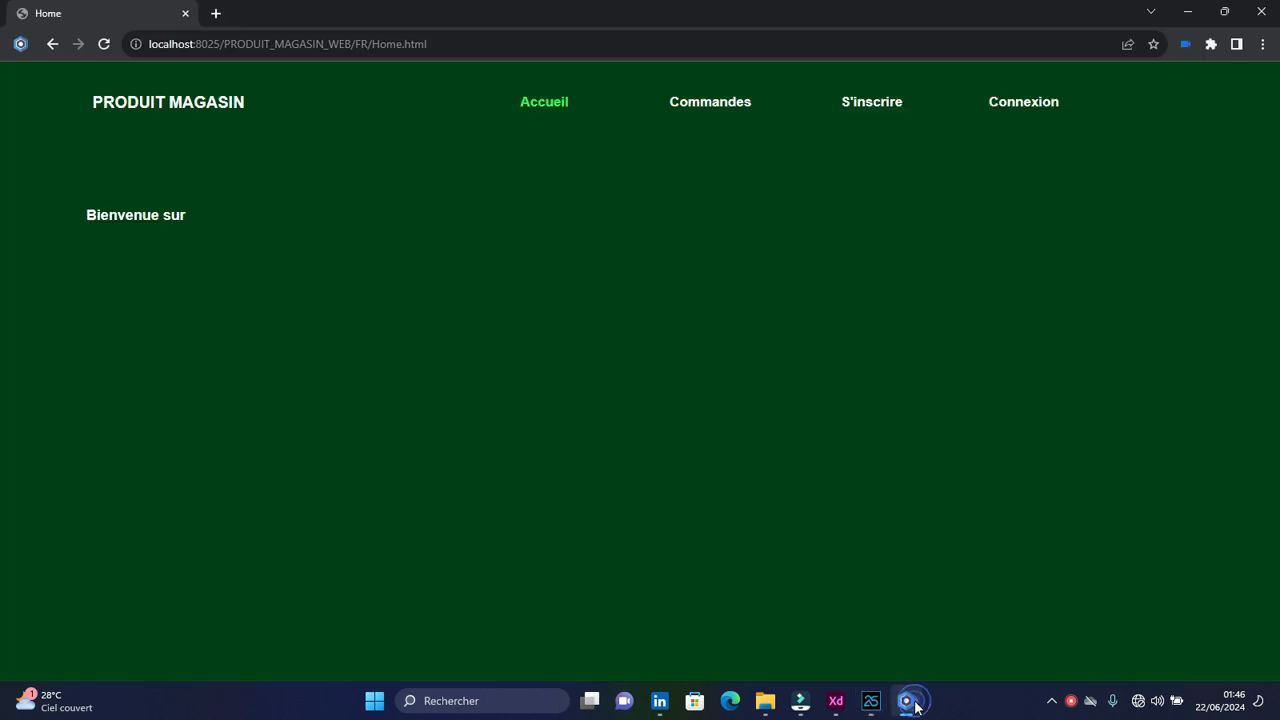
left_click(913, 704)
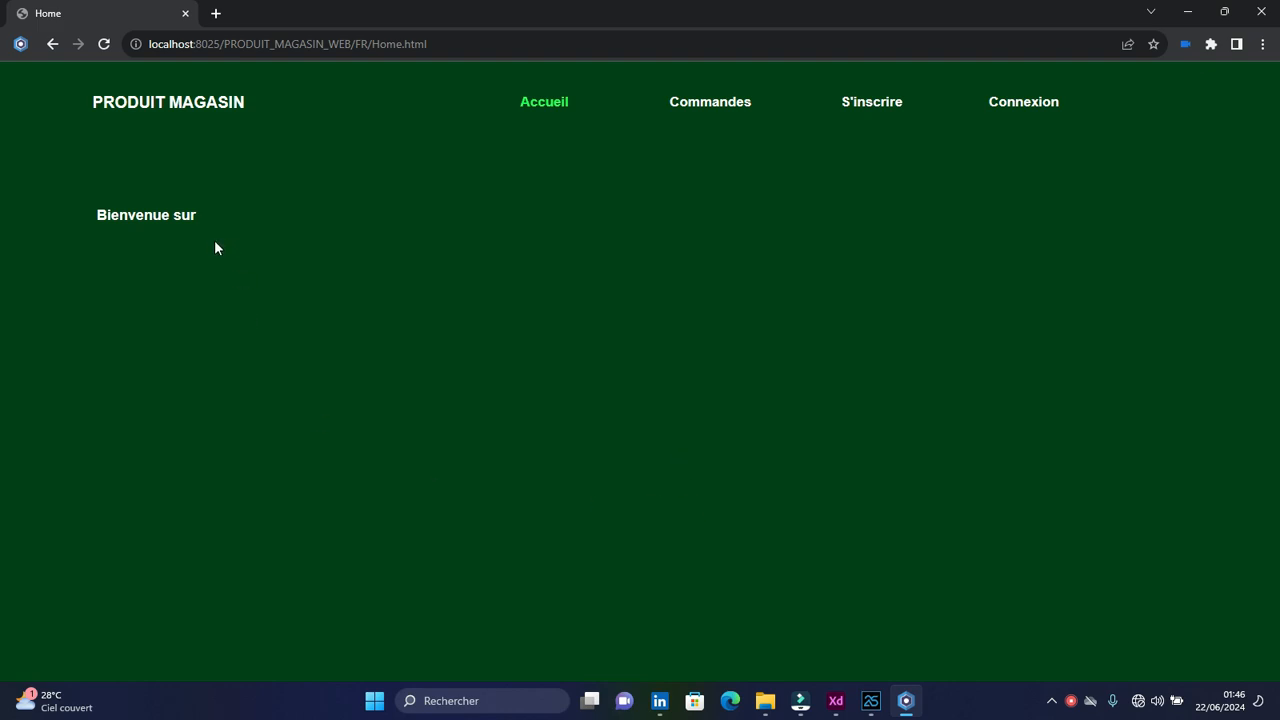
left_click(871, 704)
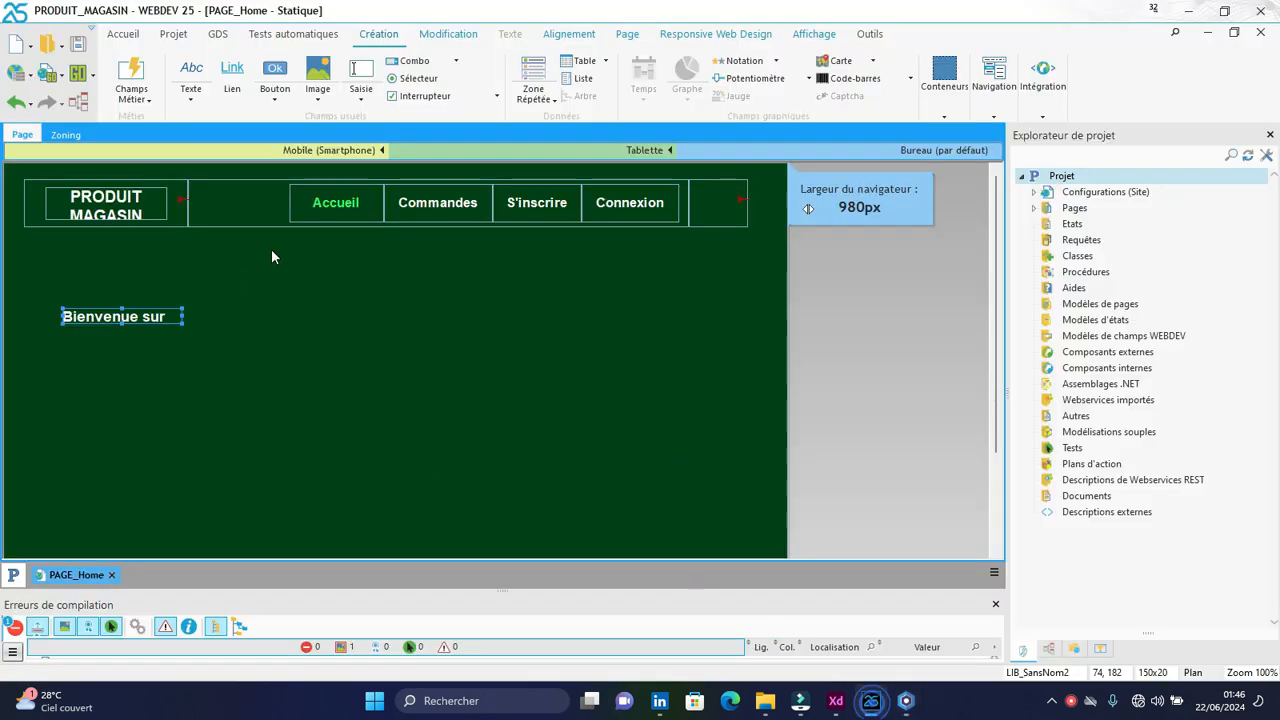
- Consult the XD mockup for the large title, and place a second simple label in WEBDEV just below "Bienvenue sur"
left_click(836, 700)
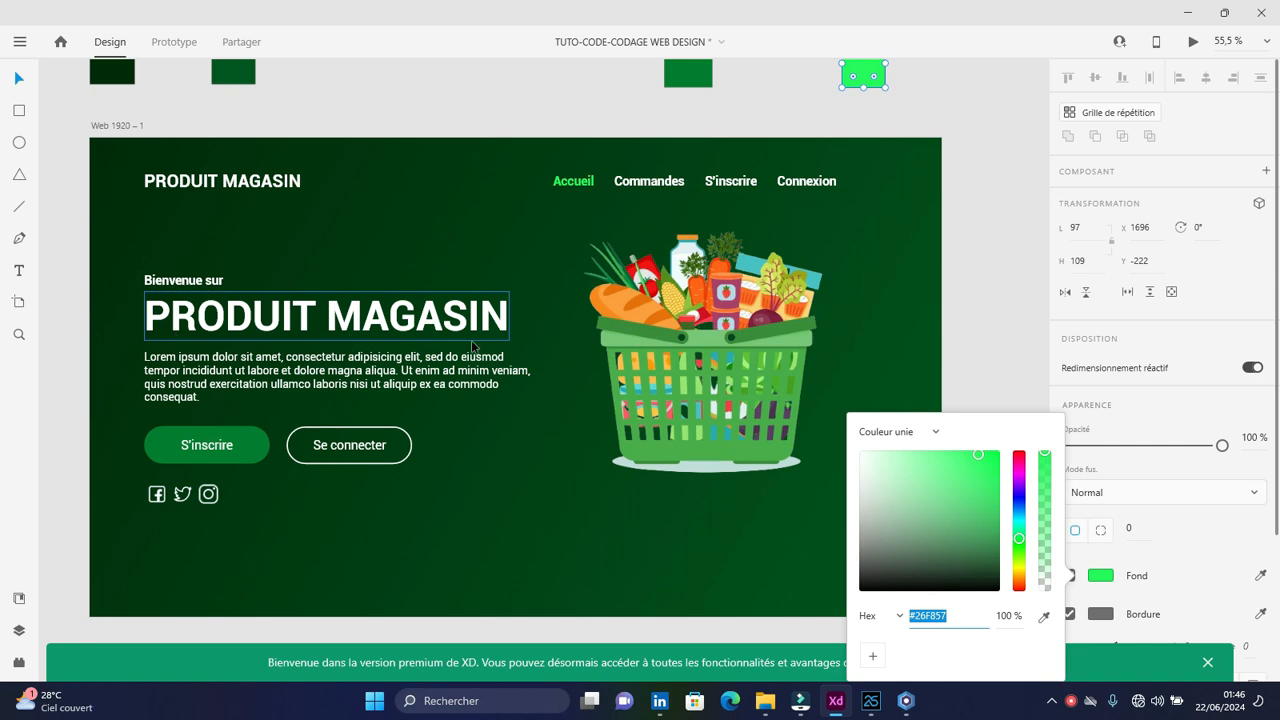
left_click(871, 700)
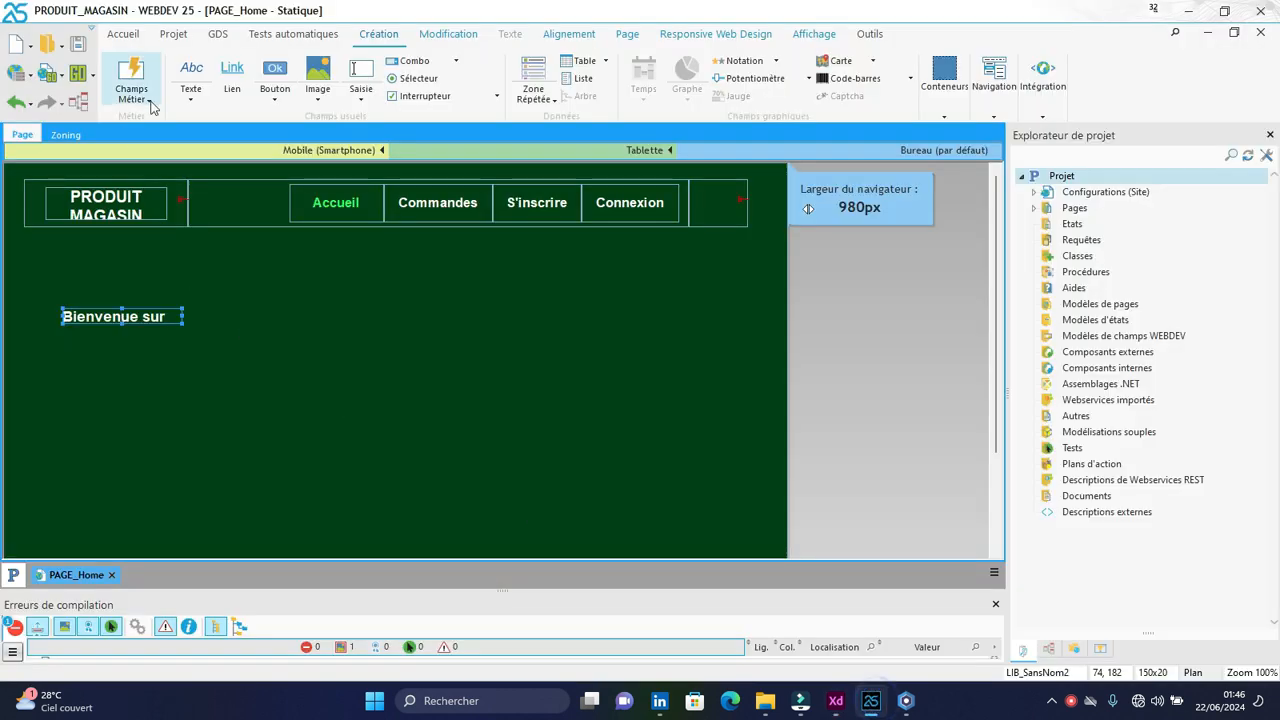
left_click(190, 95)
left_click(278, 212)
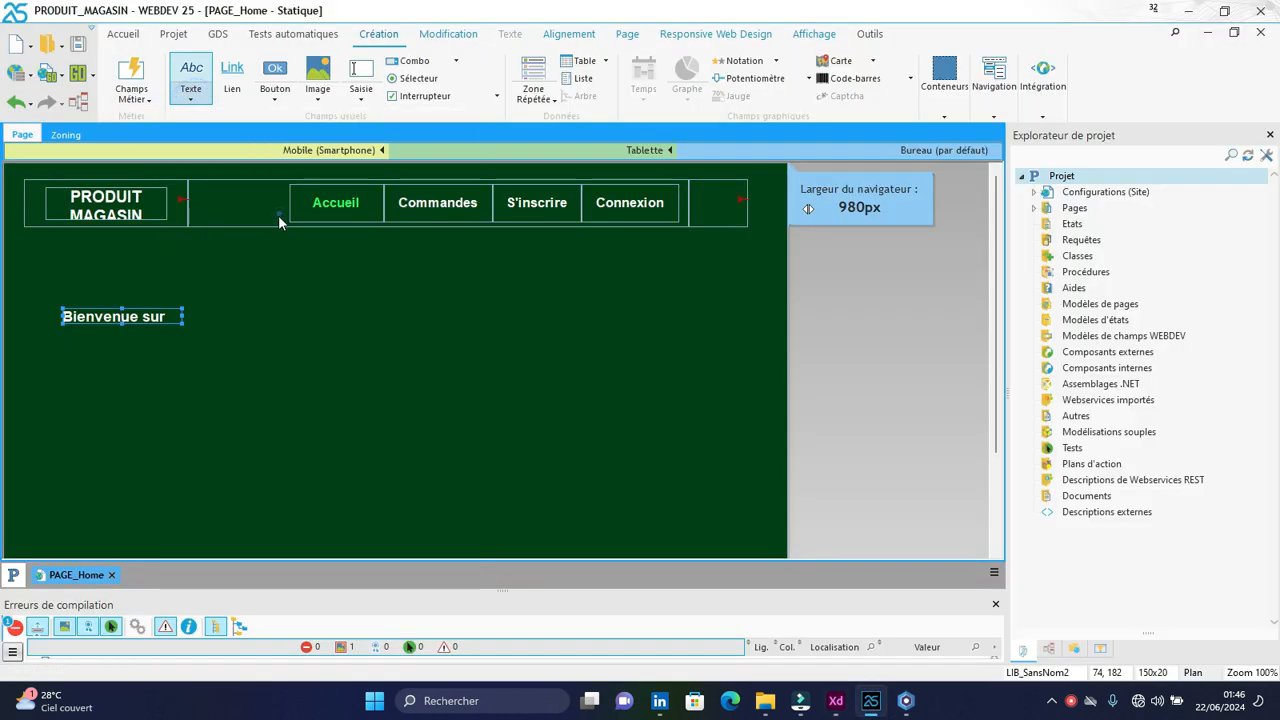
left_click(101, 345)
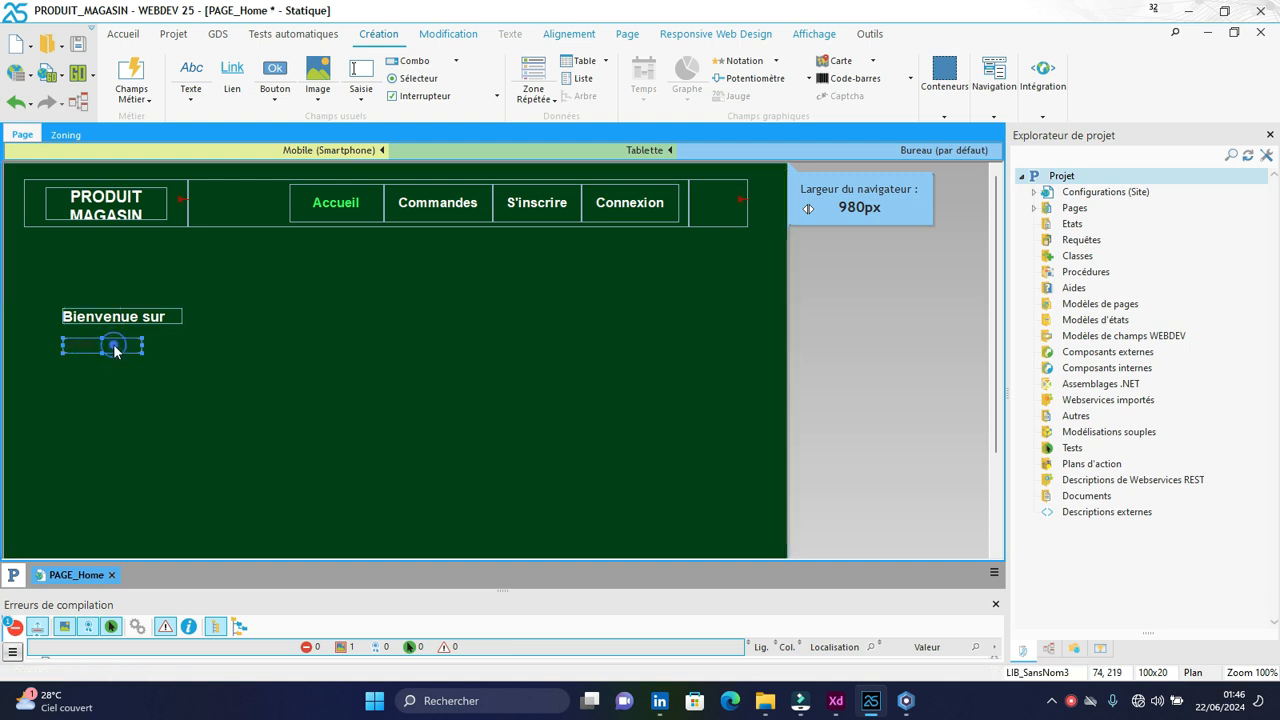
- Open the description of the new label below "Bienvenue sur" and set its caption to "PRODUIT MAGASIN"
double_click(115, 349)
double_click(490, 216)
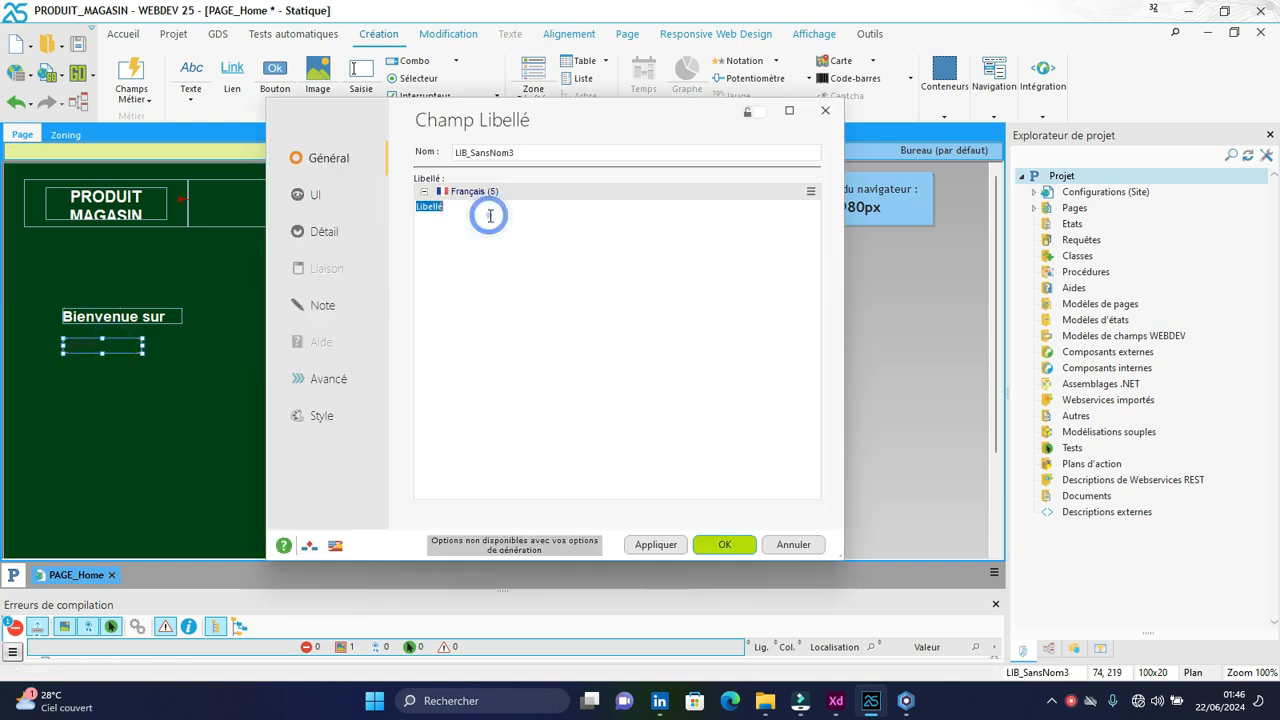
type("PRODUIT MAGASIN")
- Style the title label with the Helvetica, Arial, sans-serif font in standard white (Blanc)
left_click(336, 418)
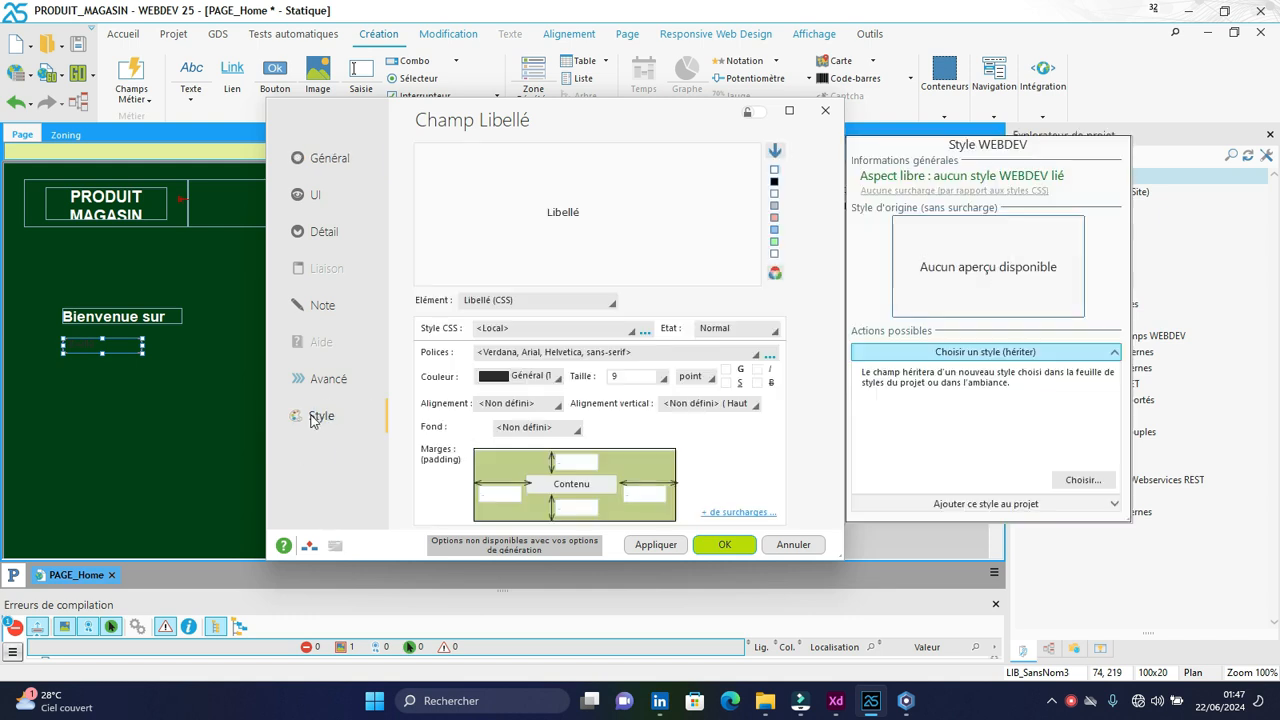
left_click(487, 356)
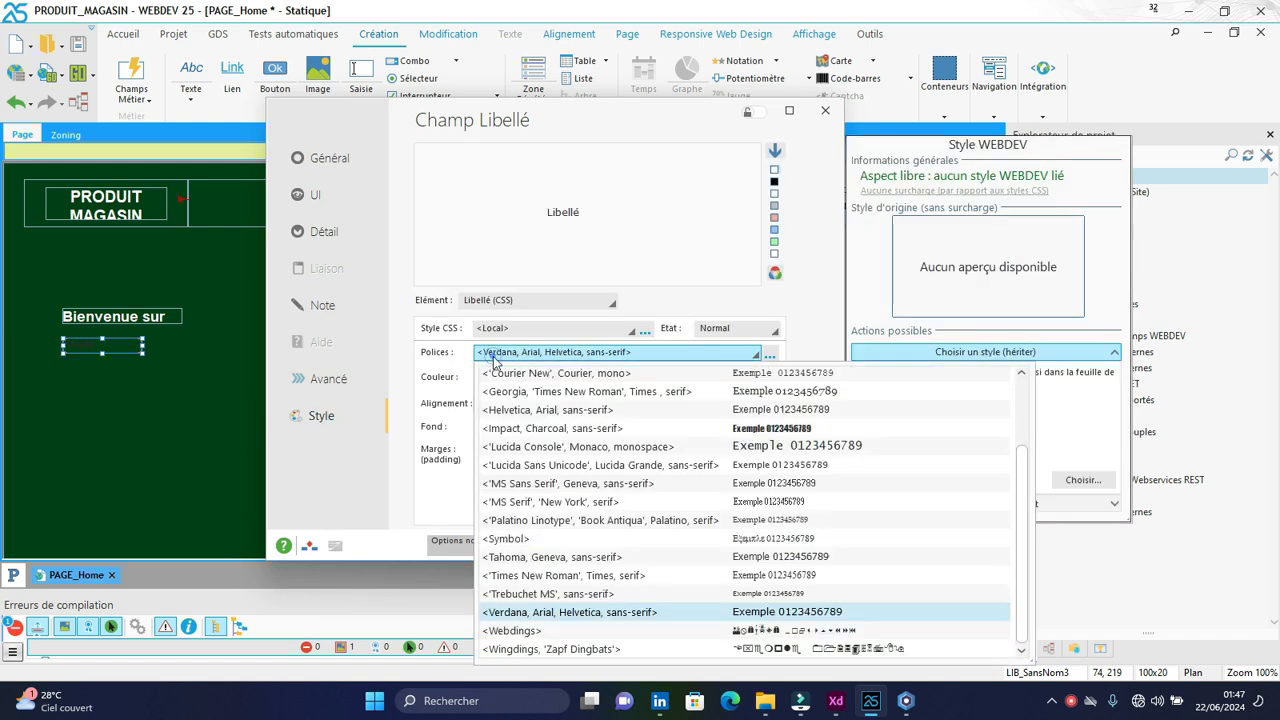
left_click(518, 413)
left_click(555, 377)
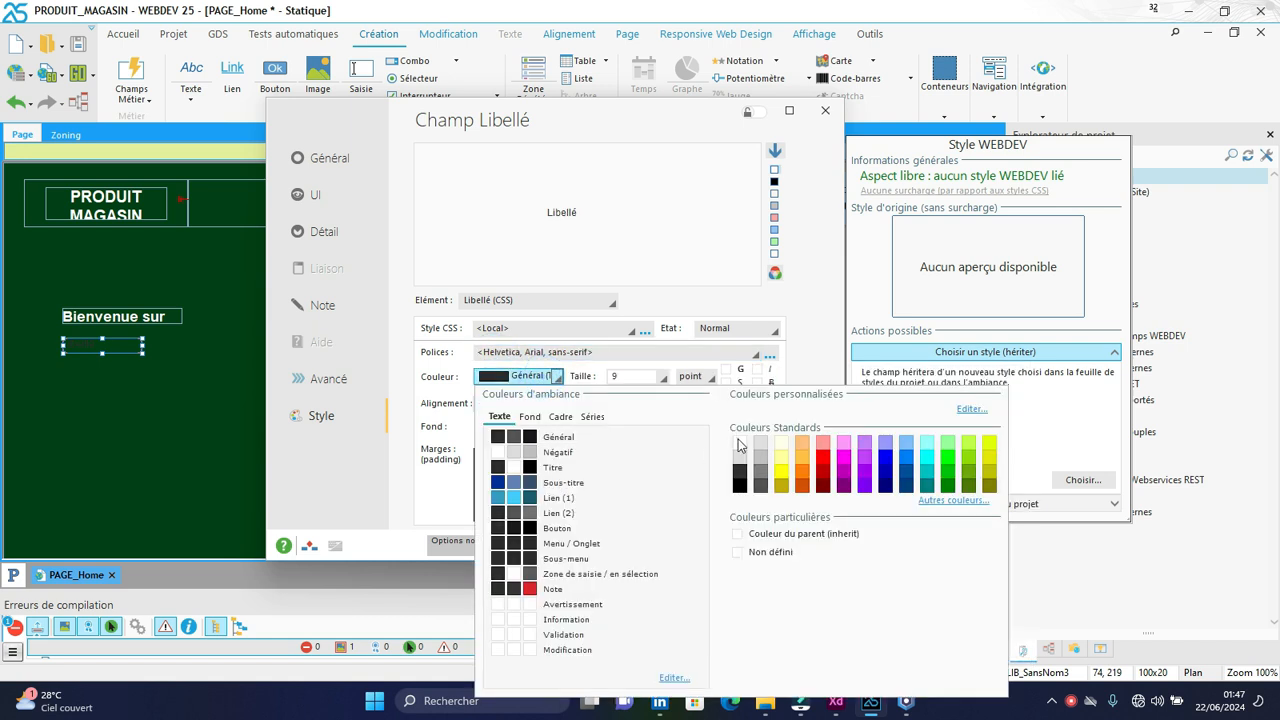
left_click(737, 445)
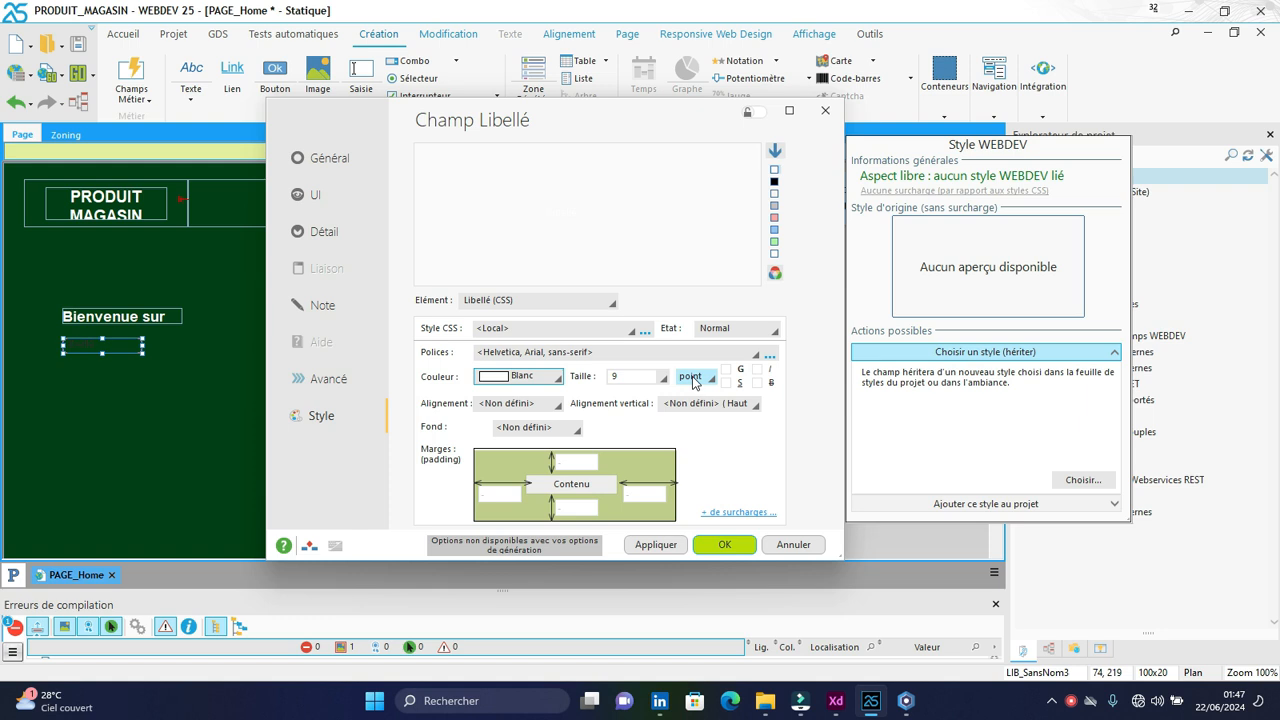
- Set the title label's text size to 30 pixels, make it bold, and apply the style
left_click(663, 377)
left_click(682, 377)
left_click(690, 377)
left_click(690, 393)
double_click(637, 379)
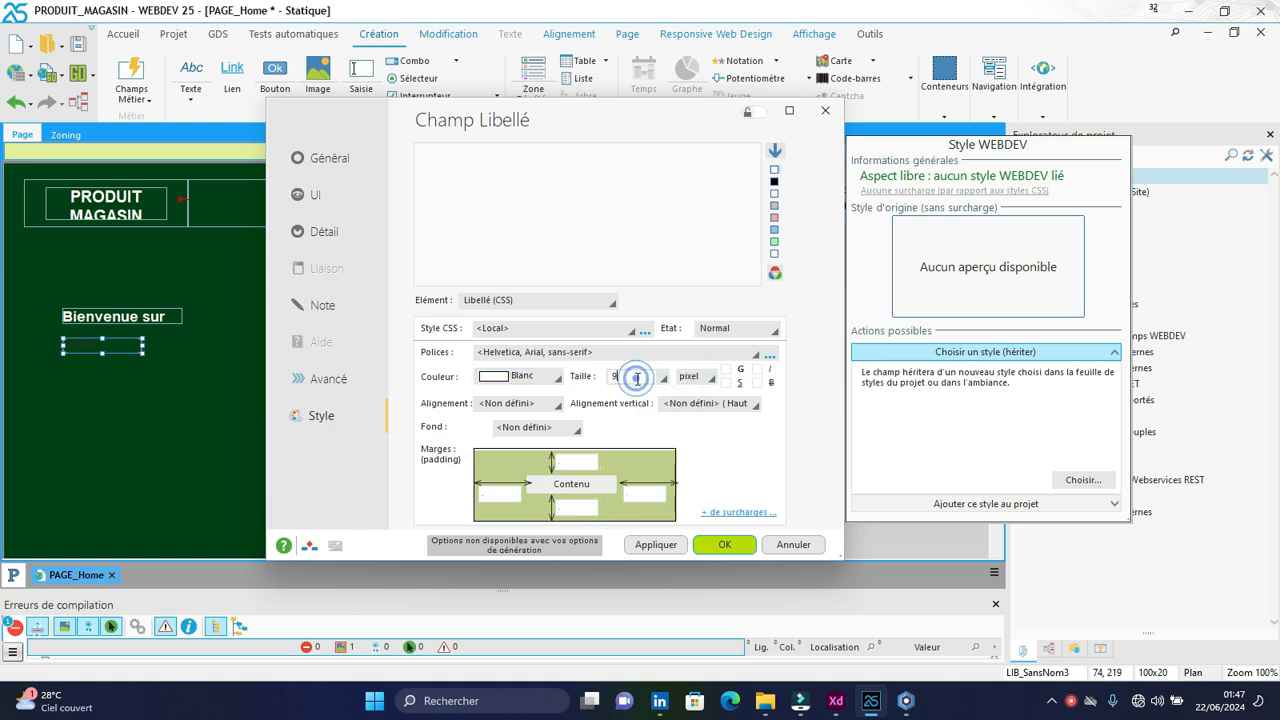
key("BackSpace")
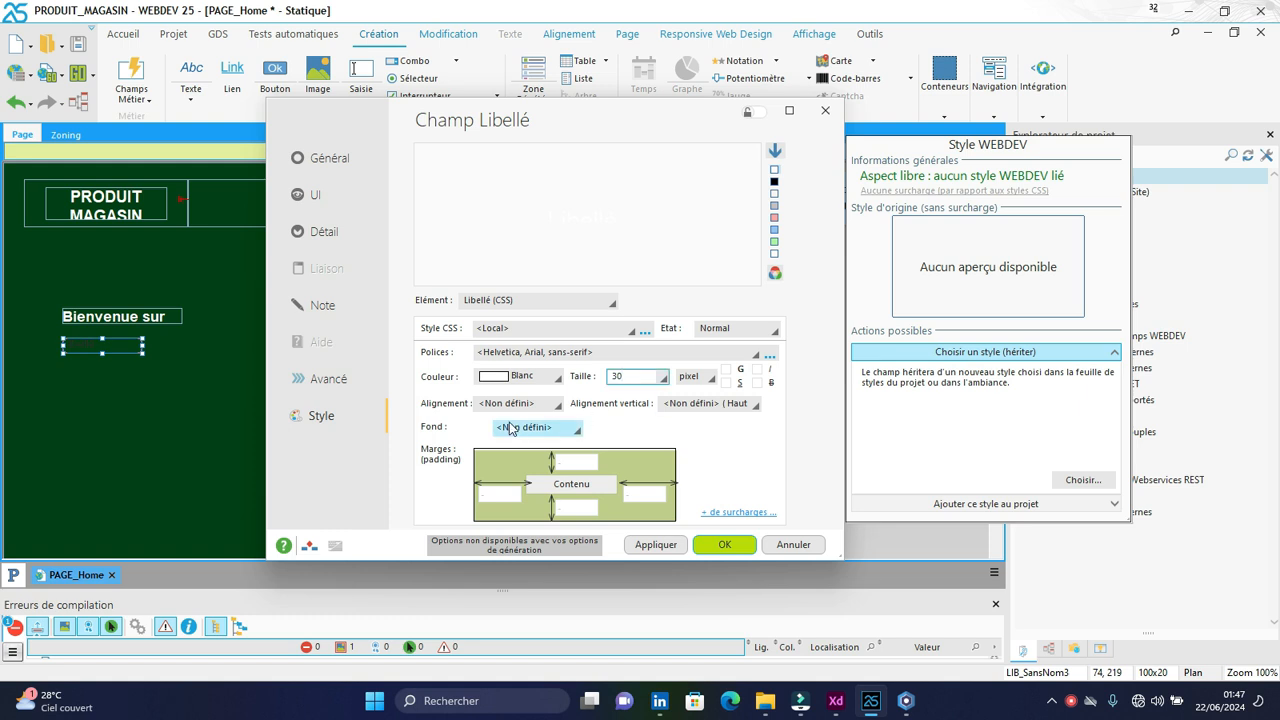
left_click(727, 370)
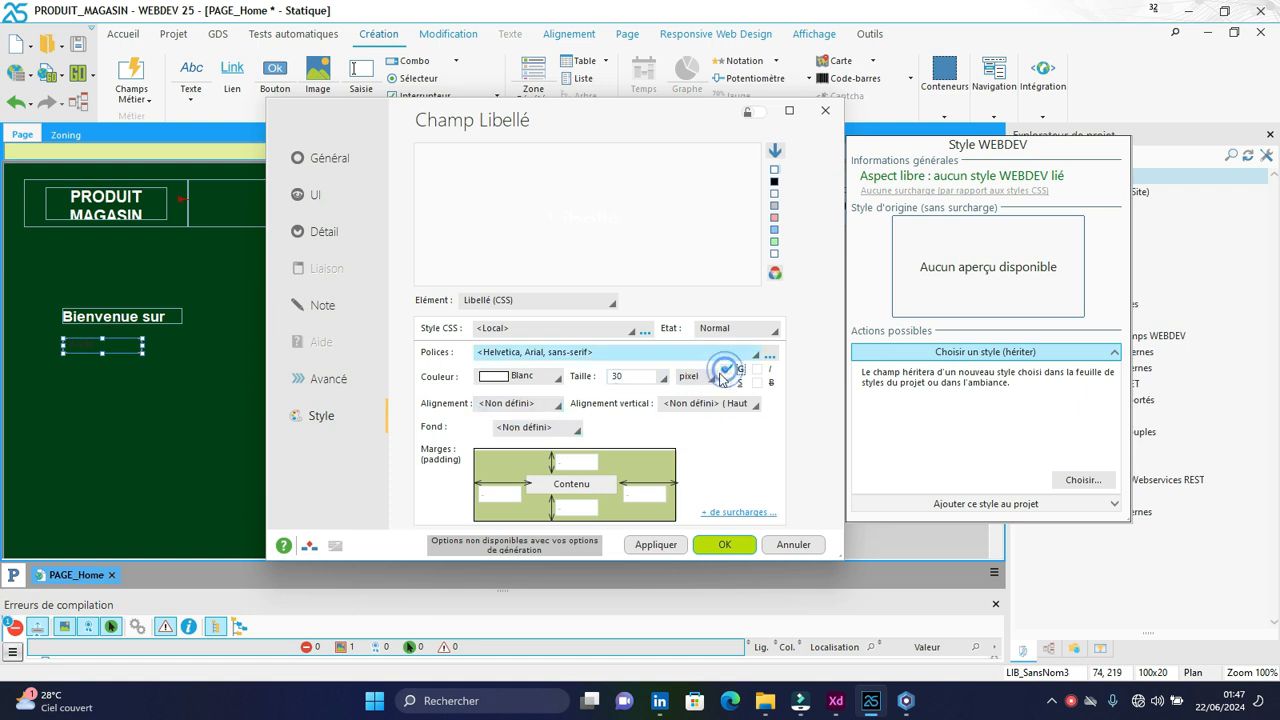
left_click(657, 547)
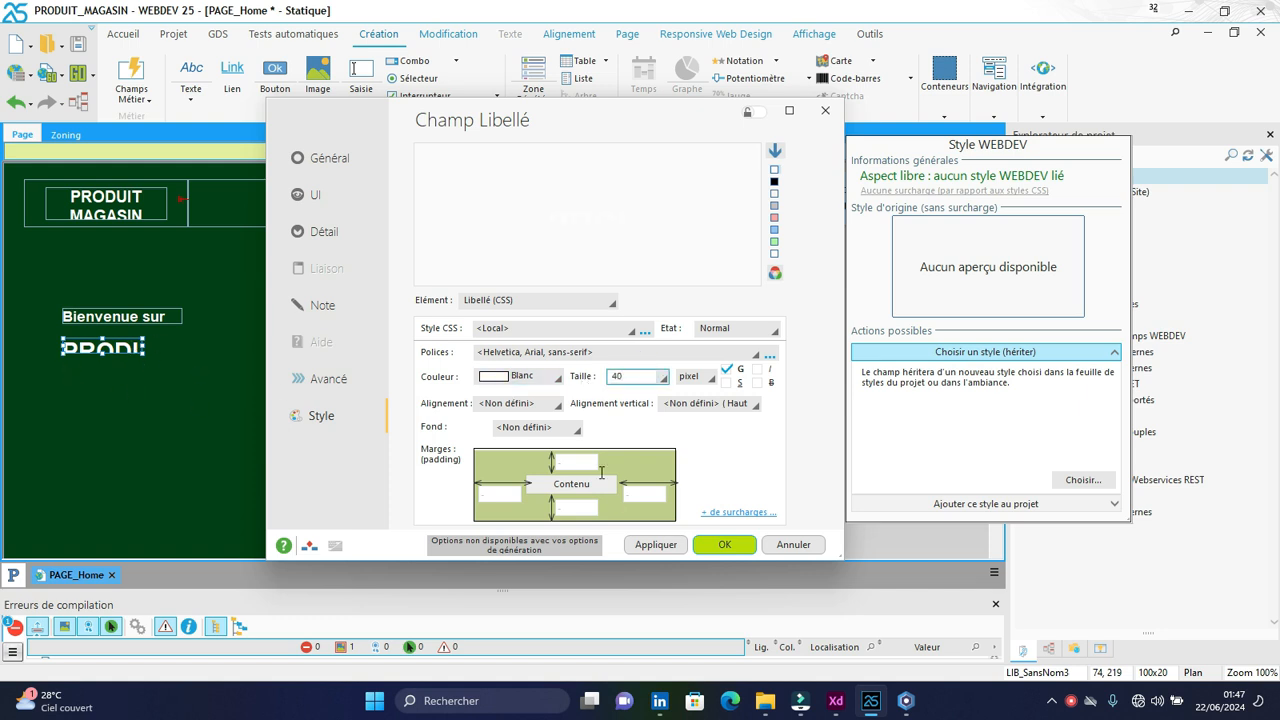
- Apply a text size of 40 pixels to the title and enlarge its label box to about 449x87
left_click(658, 544)
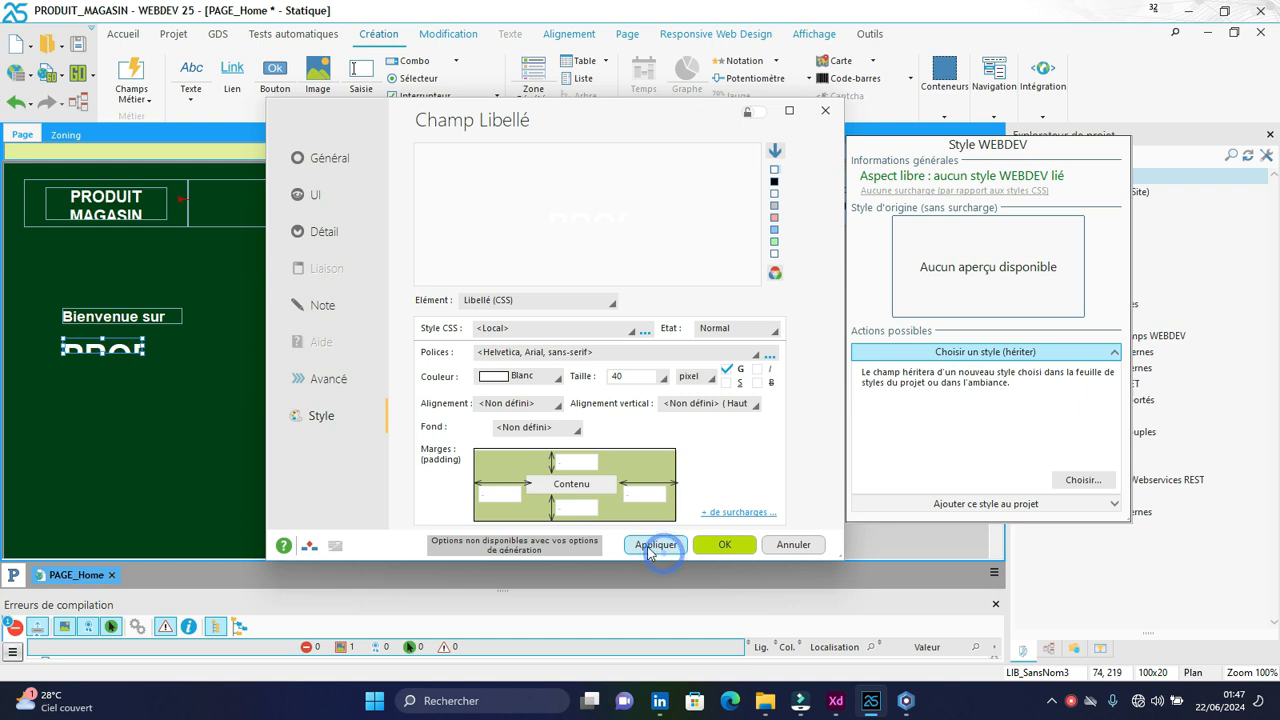
left_click(716, 546)
left_click_drag(145, 356, 421, 406)
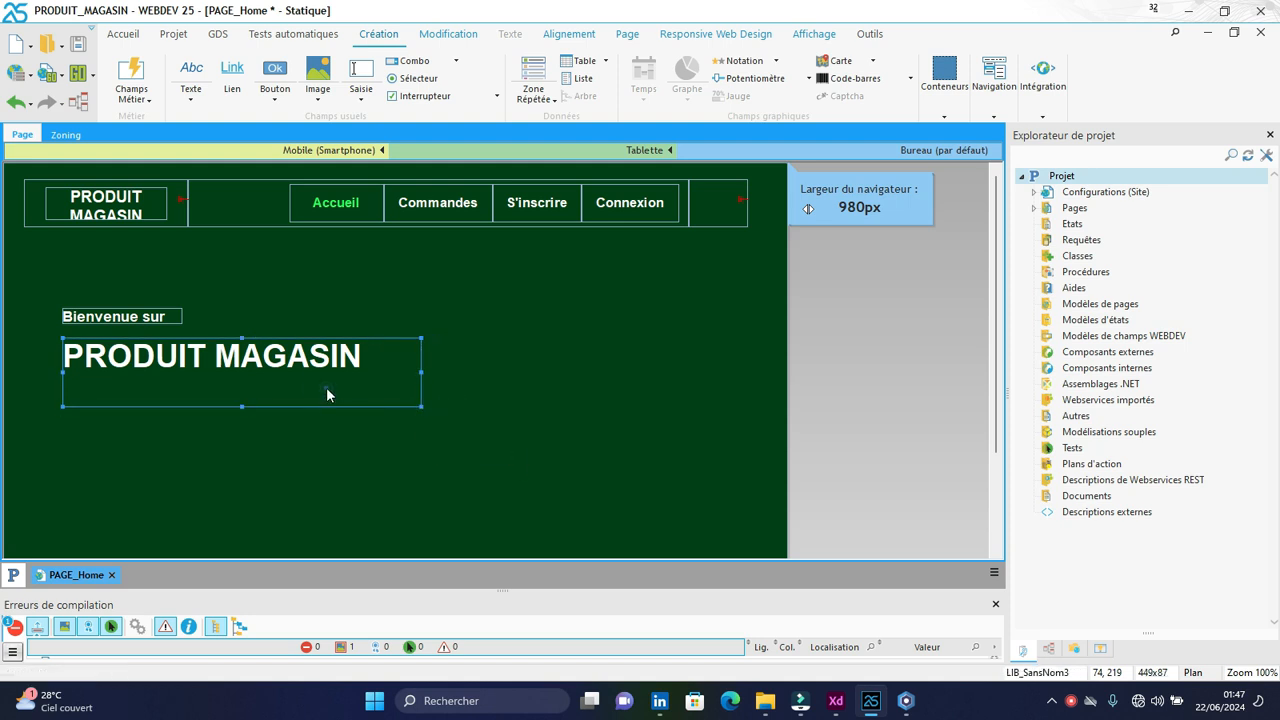
- Reopen the title label's description and set its vertical alignment to Milieu
double_click(326, 392)
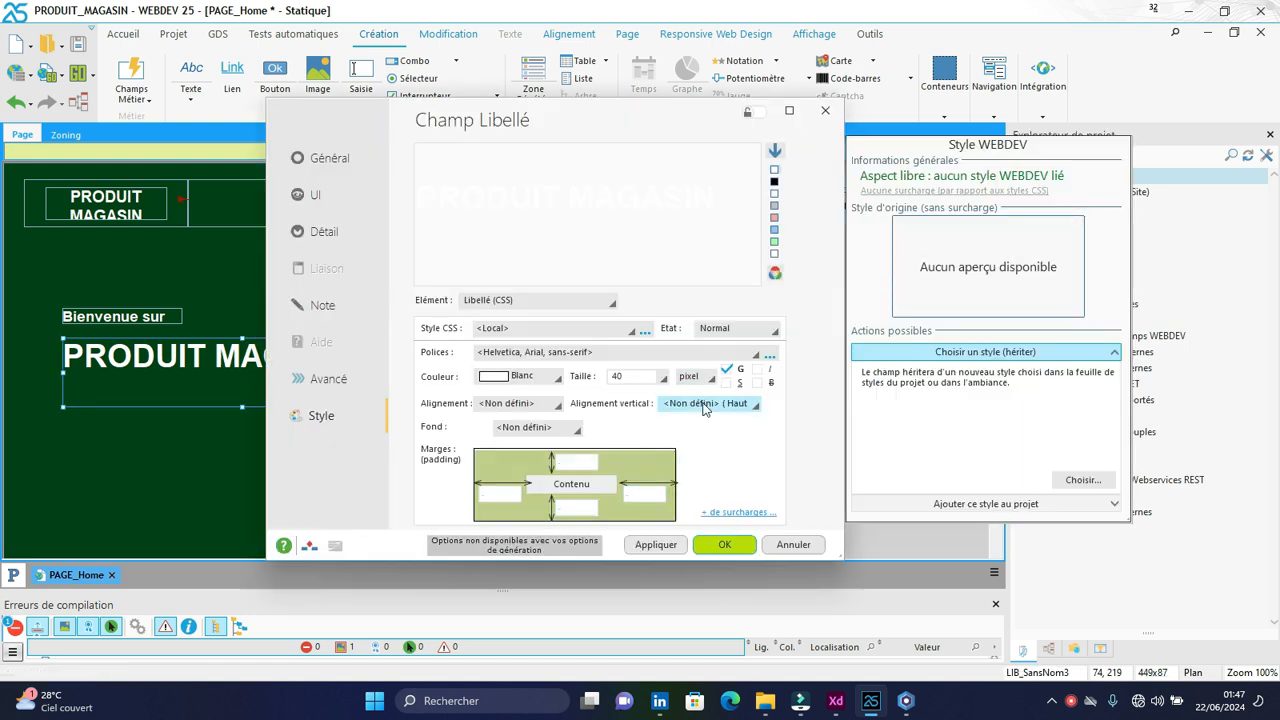
left_click(704, 404)
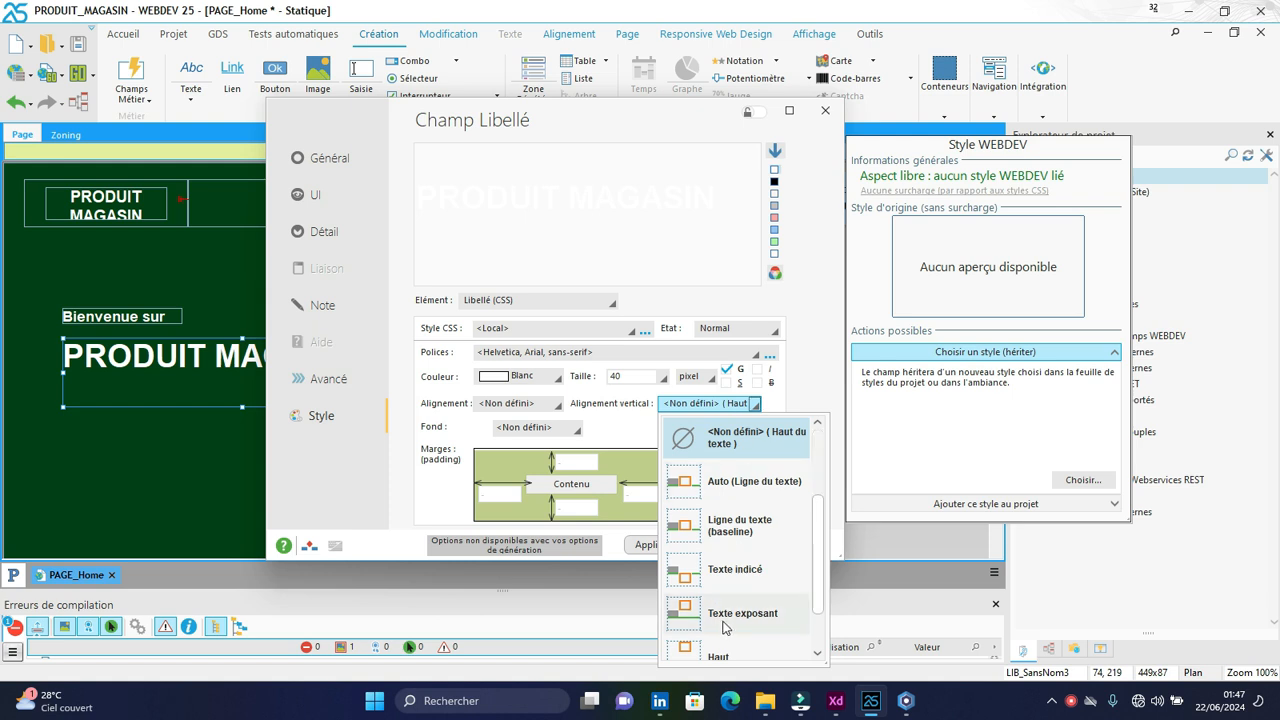
scroll(726, 627, "down", 3)
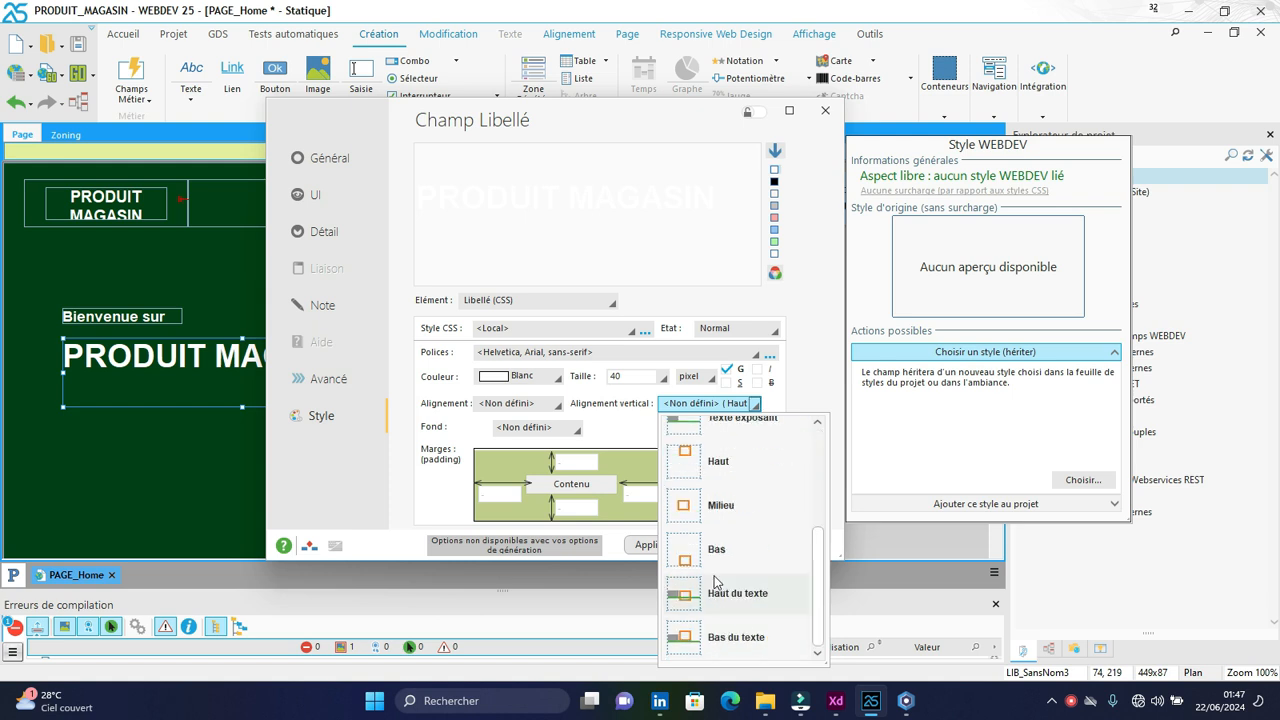
left_click(720, 505)
- Set the title's text size to 43 pixels, confirm the label settings, and save the page
left_click(640, 375)
key("BackSpace")
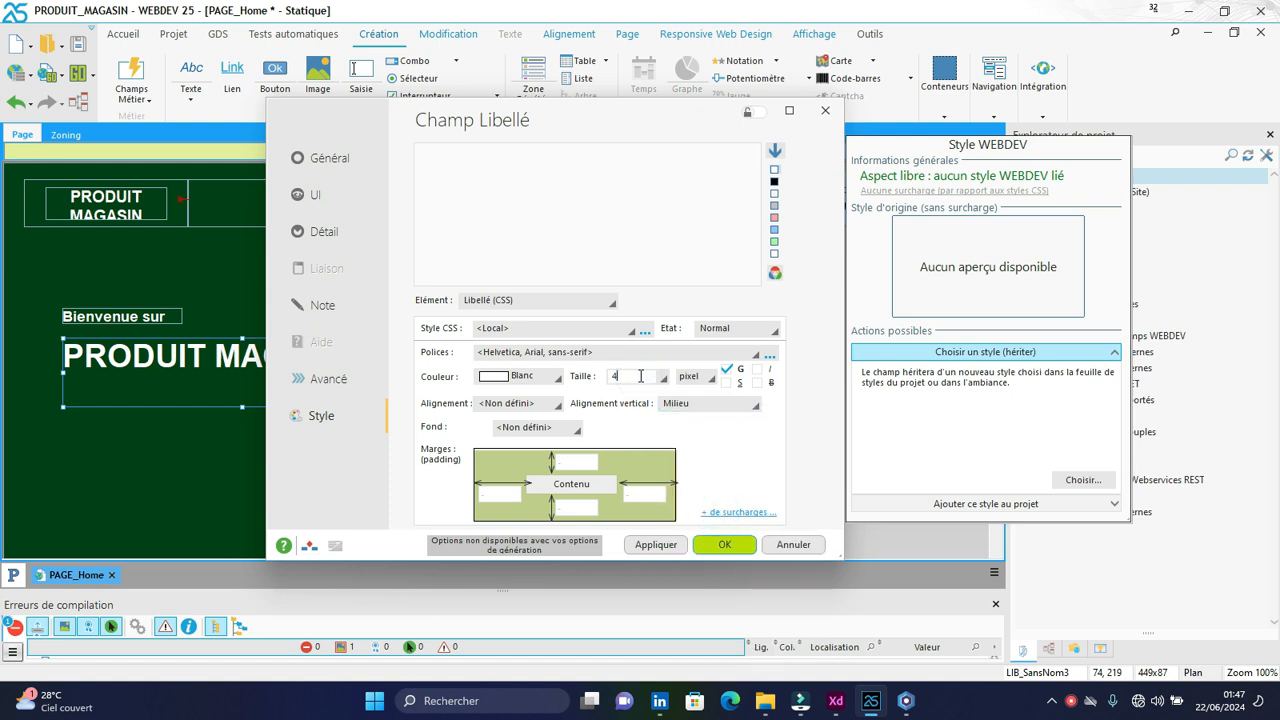
type("3")
left_click(655, 544)
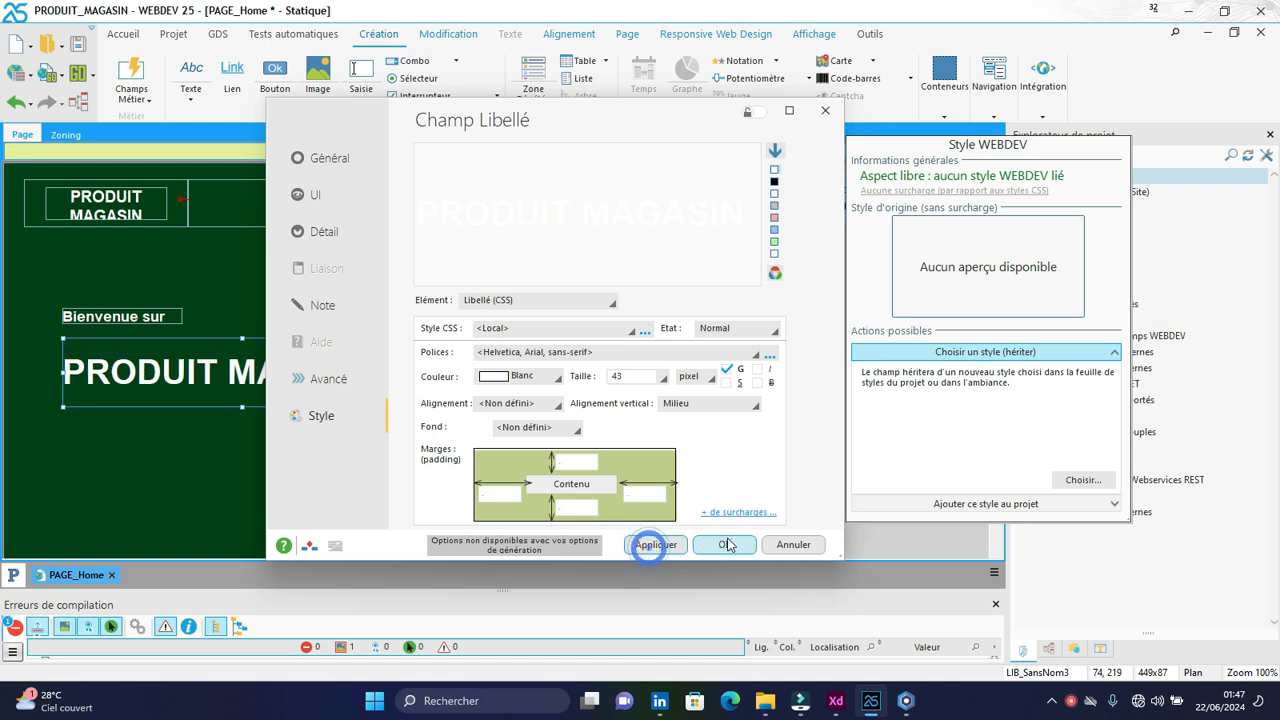
left_click(724, 544)
key("ctrl+s")
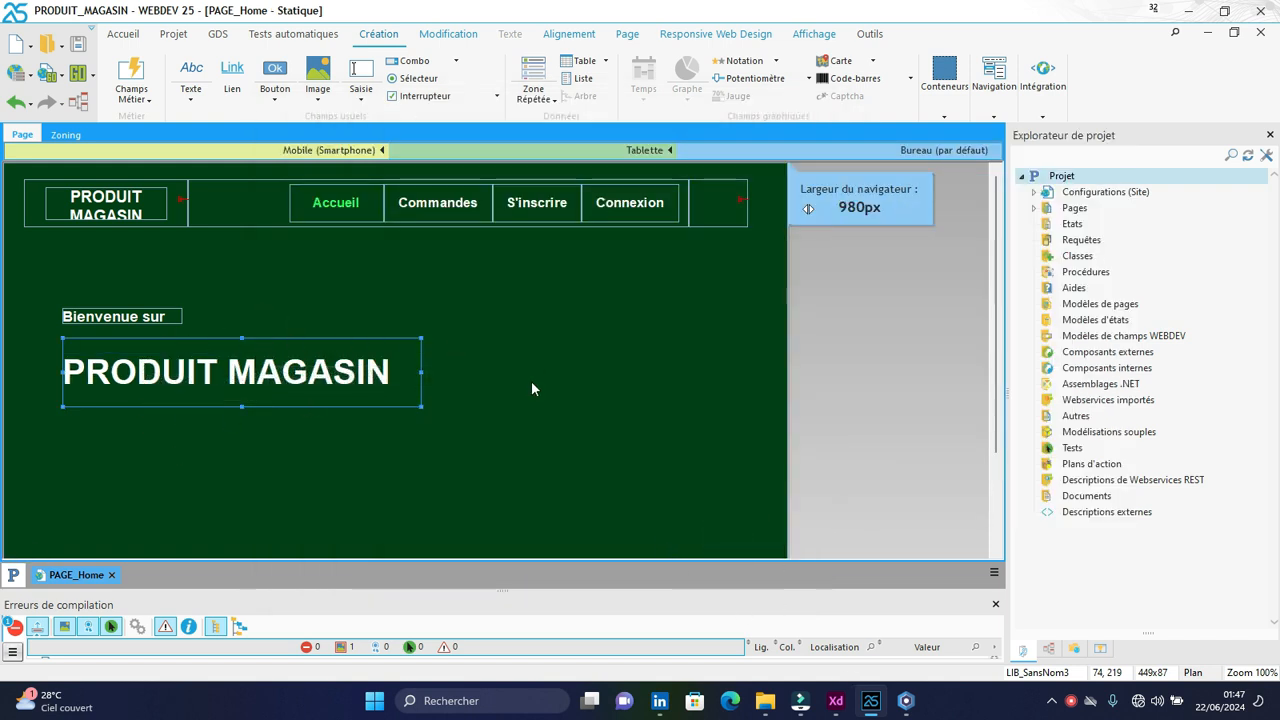
- Switch to the browser, reload the Home page to check the large title, and return to WEBDEV
left_click(904, 703)
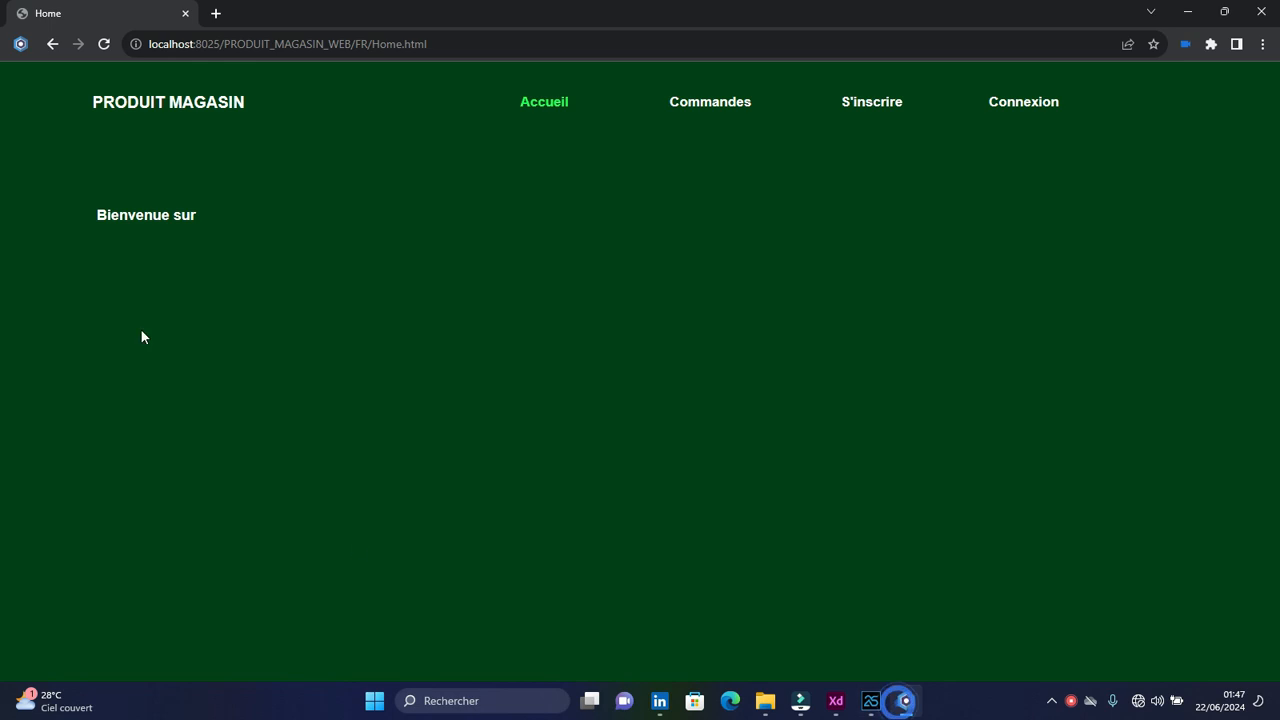
left_click(100, 50)
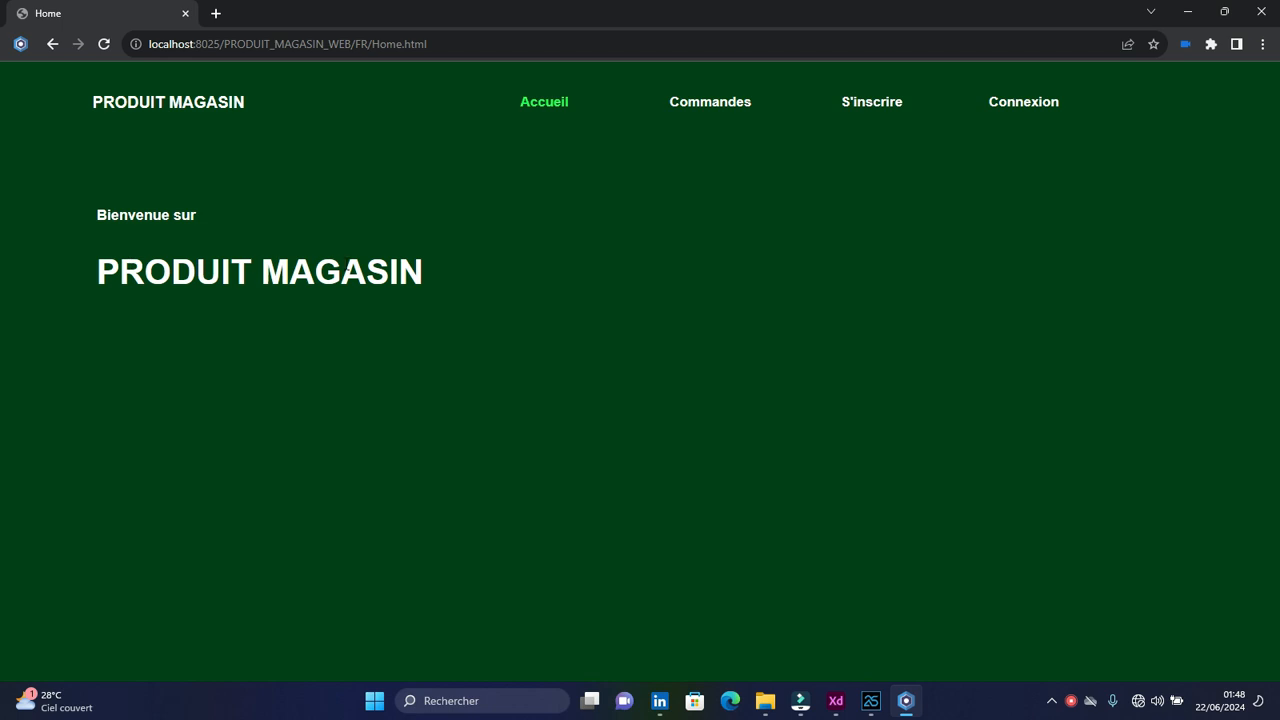
left_click(873, 700)
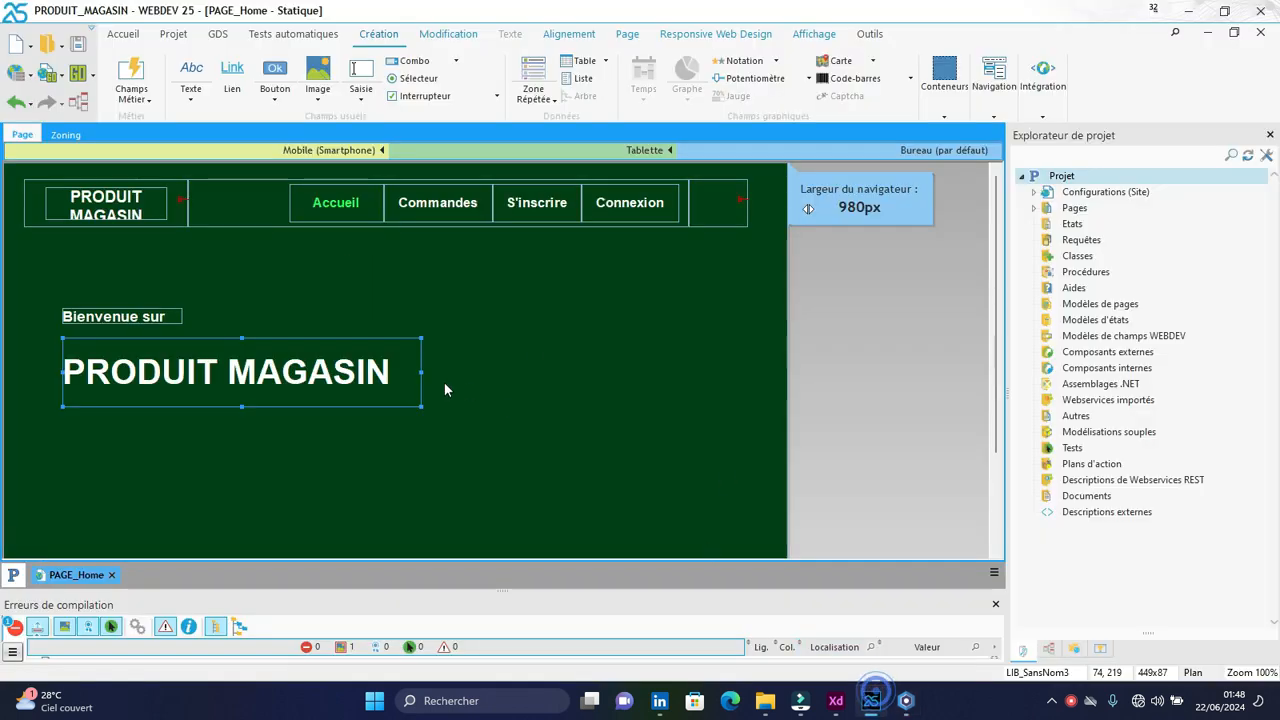
- Enlarge the "PRODUIT MAGASIN" title's text, trying 50 pixels before settling on 70 pixels, and confirm
double_click(303, 373)
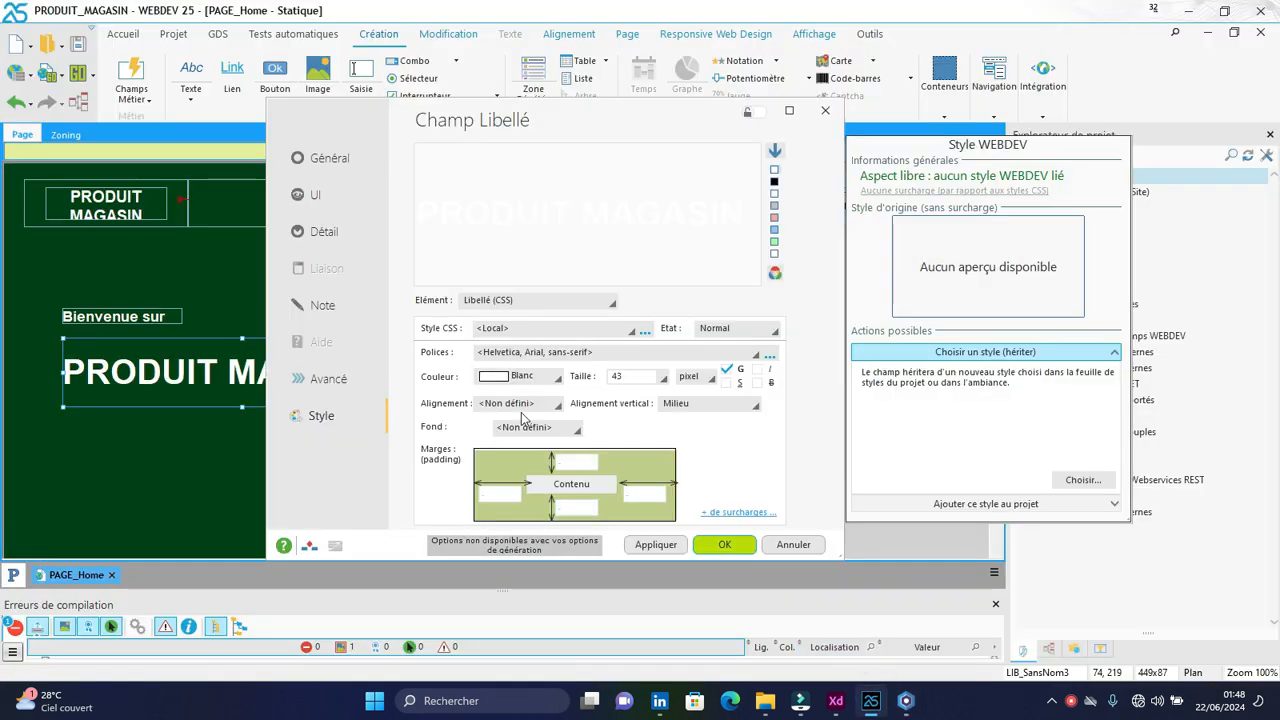
double_click(640, 374)
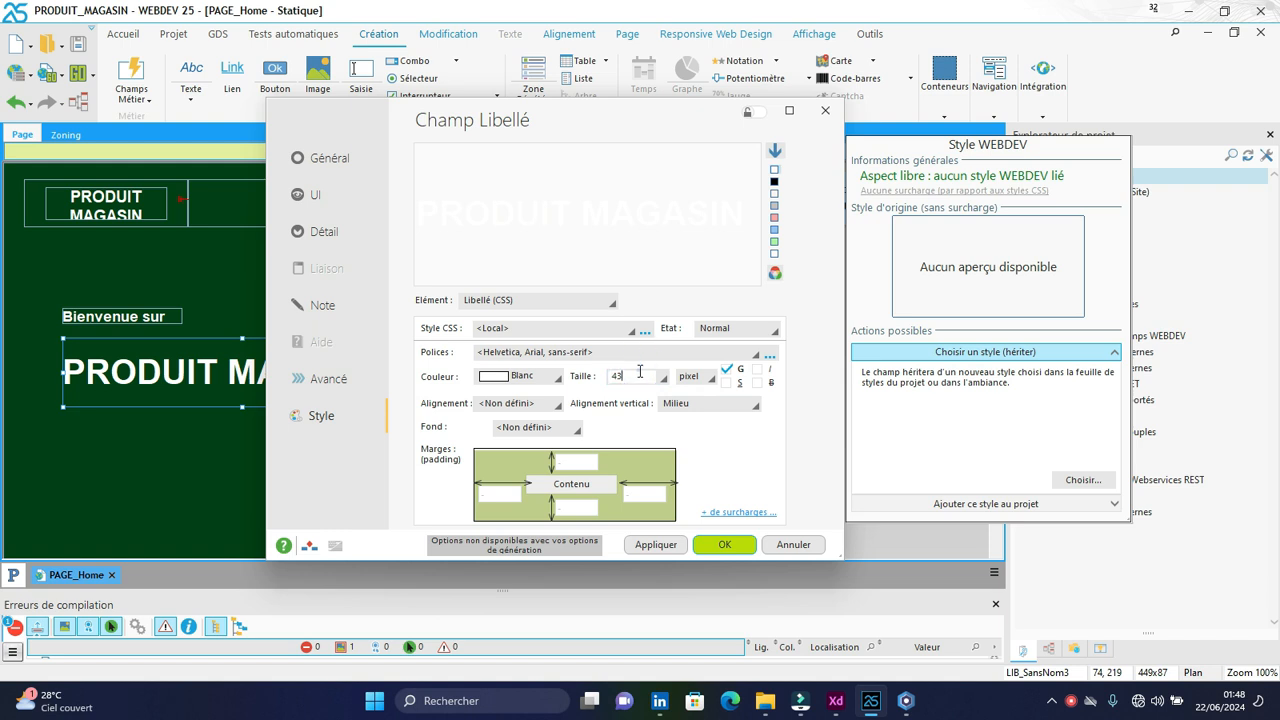
key("BackSpace")
type("50")
left_click(654, 545)
left_click(654, 545)
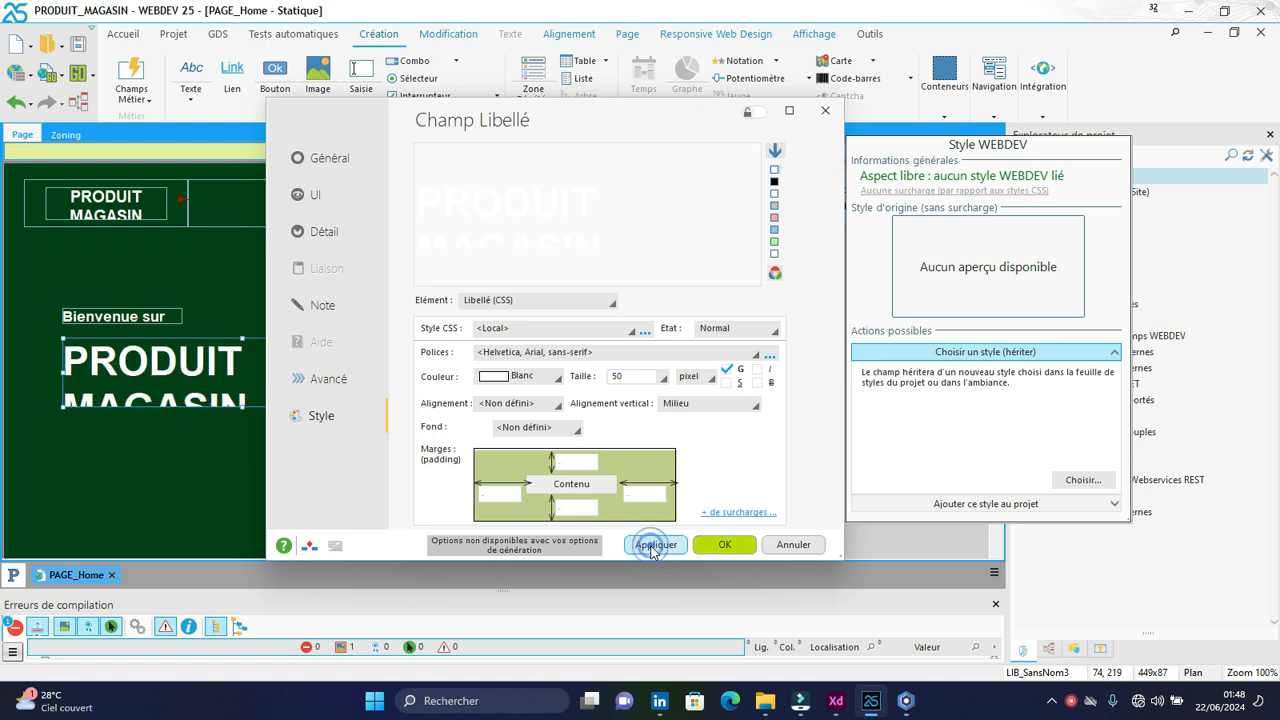
double_click(636, 377)
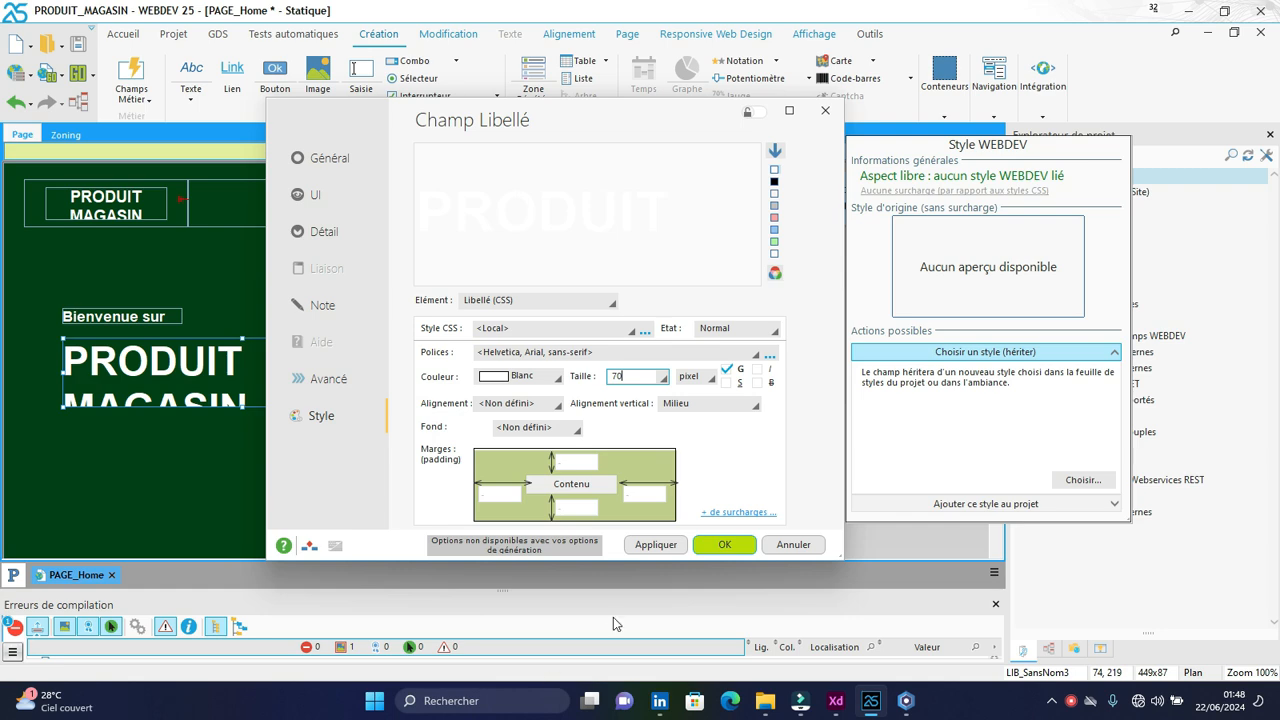
left_click(724, 544)
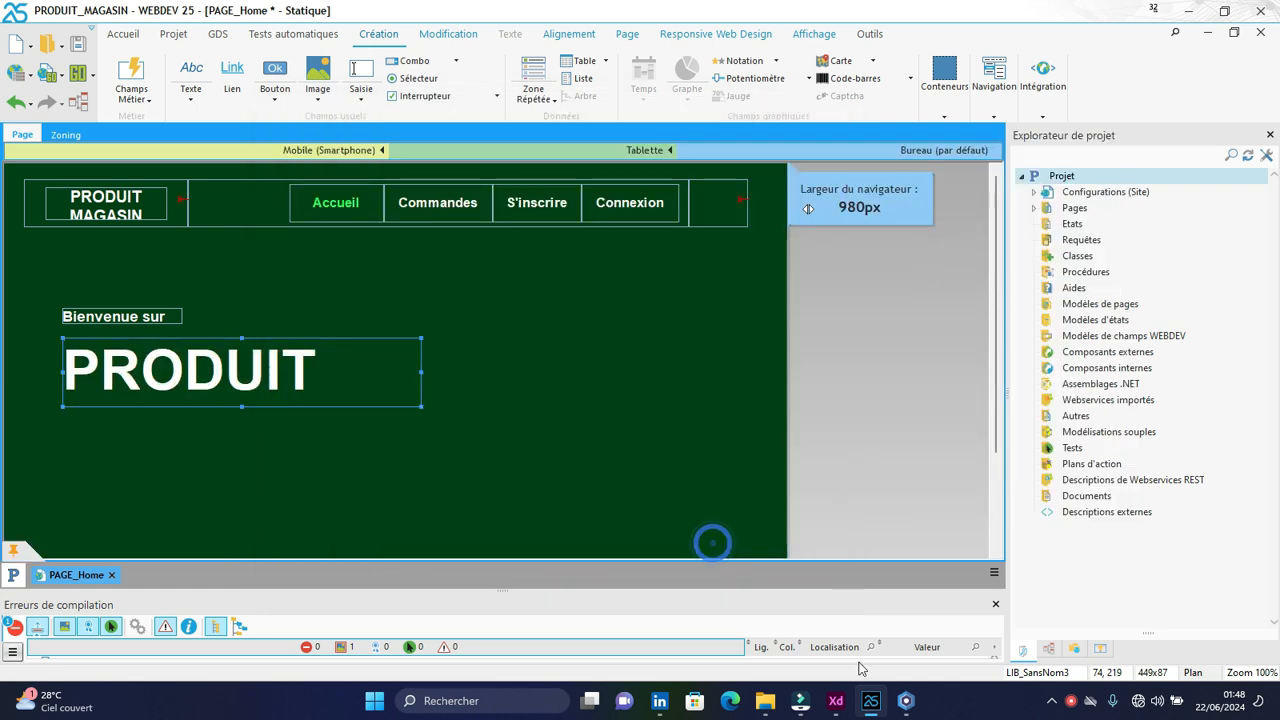
- Consult the title in the XD mockup, and reload the Home page in the browser to compare its size
left_click(836, 700)
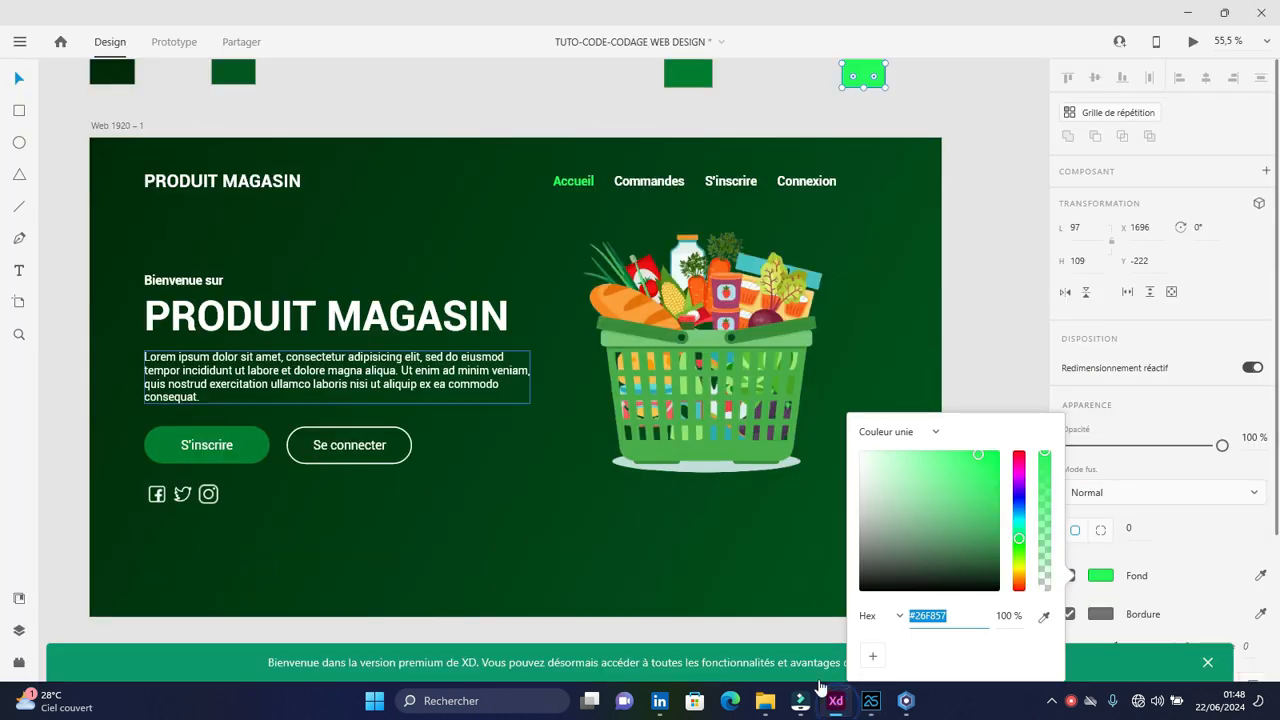
left_click(898, 706)
left_click(103, 44)
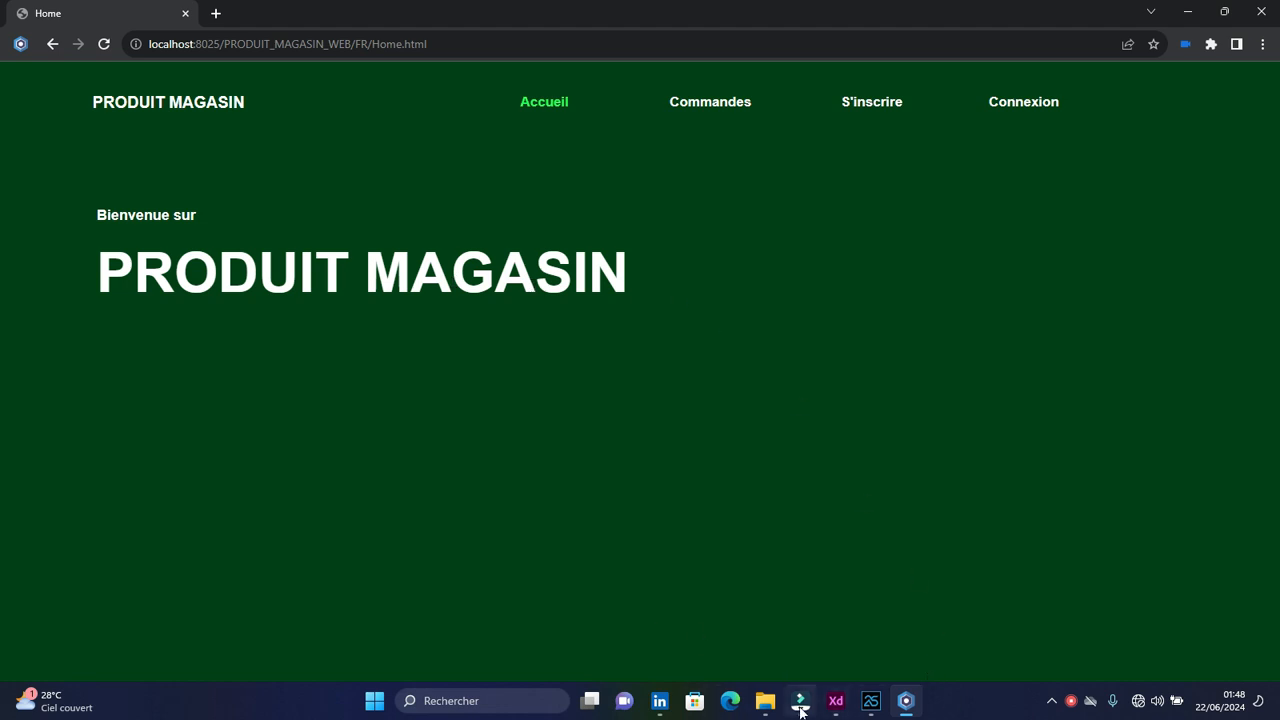
- Switch to the XD mockup and select the entire "Lorem ipsum" paragraph text below the large title
left_click(833, 702)
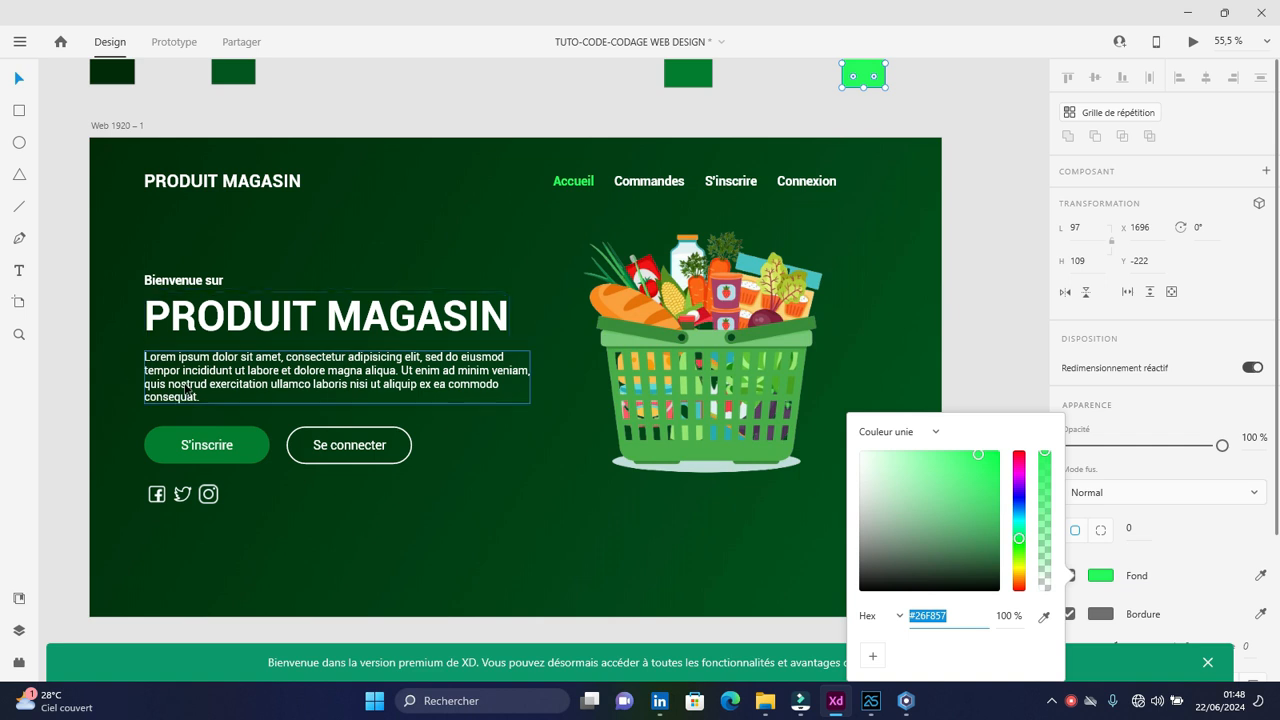
left_click(200, 392)
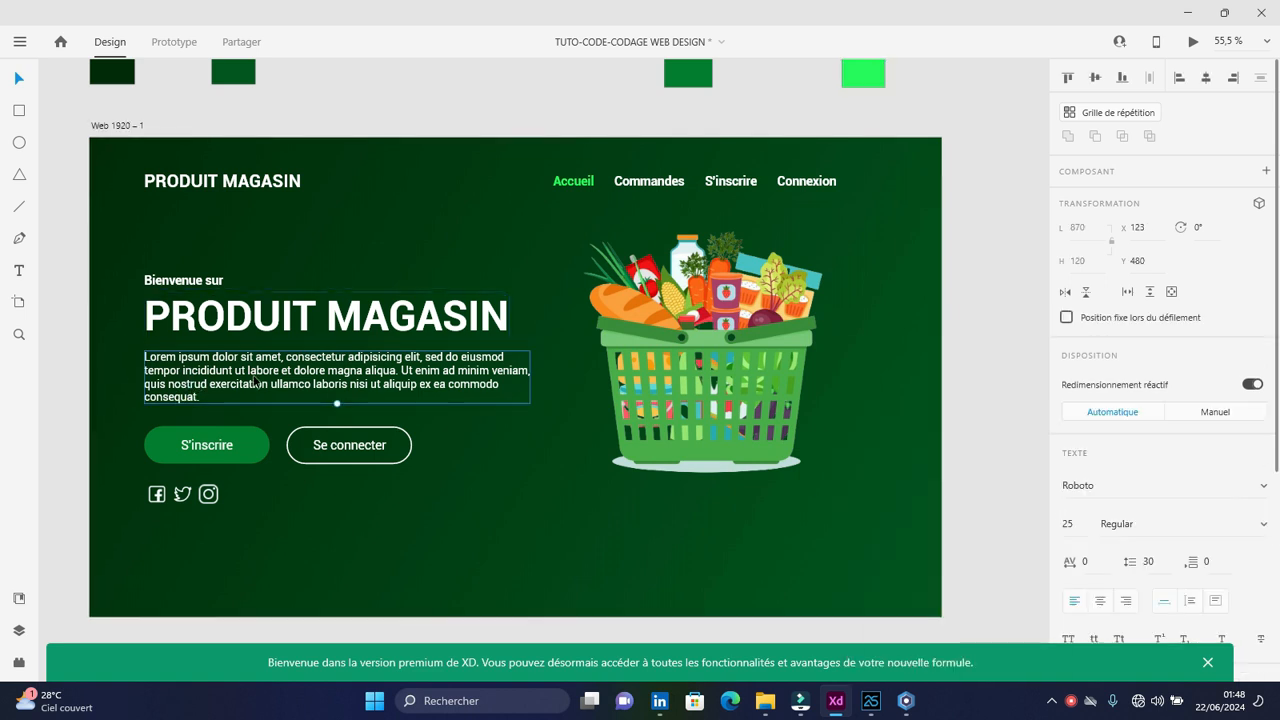
double_click(252, 378)
key("ctrl+a")
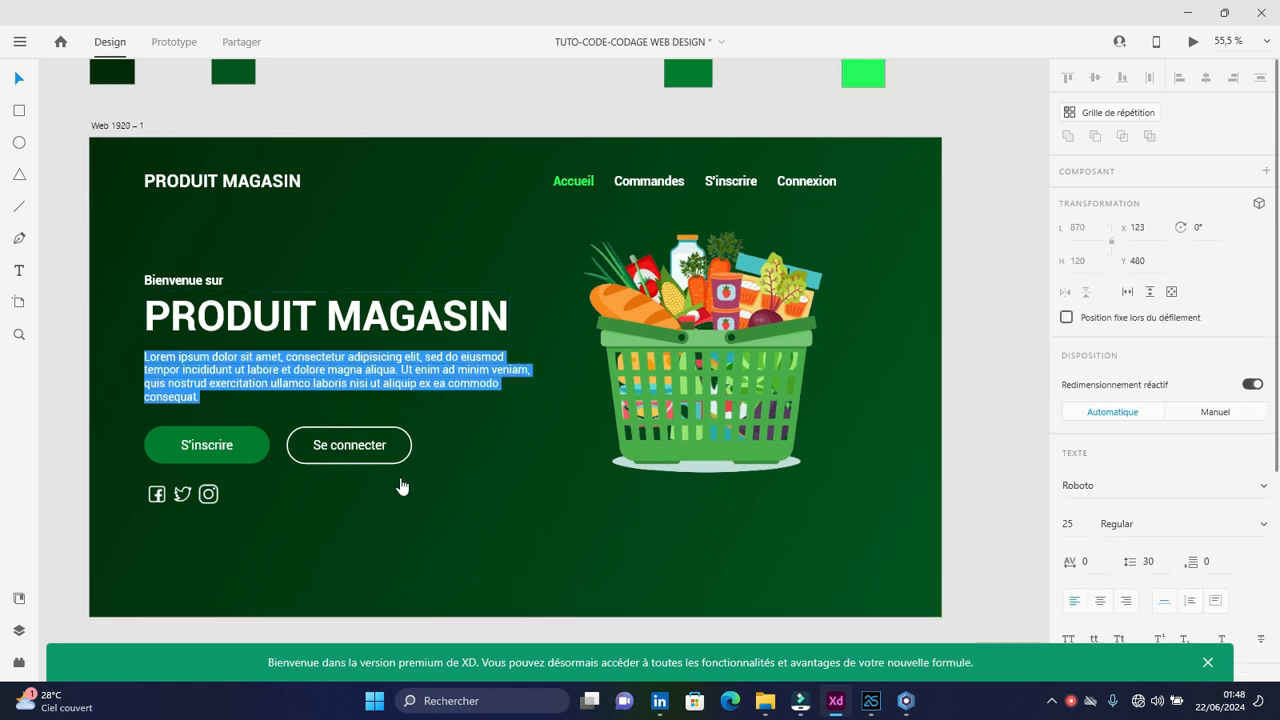
key("Escape")
- Return to WEBDEV and place a rich text zone (Zone de Texte Riche) just below the title at X 74, Y 323
left_click(871, 700)
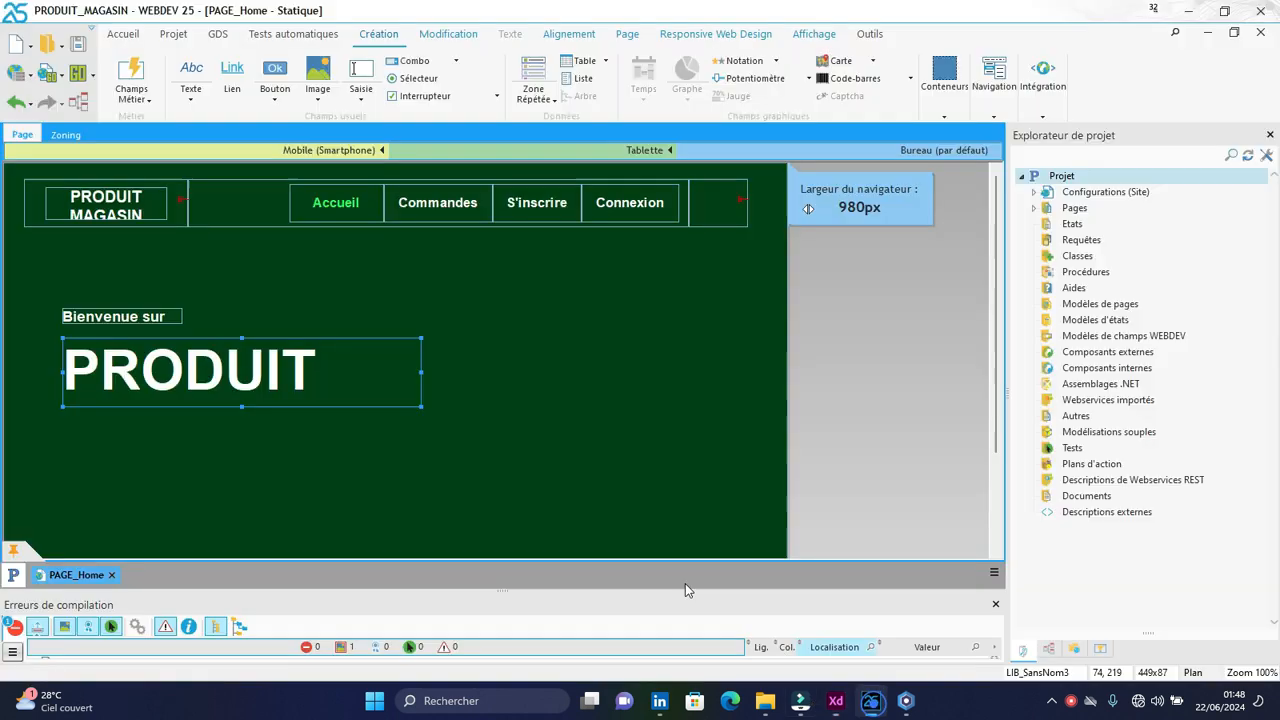
left_click(190, 95)
left_click(250, 163)
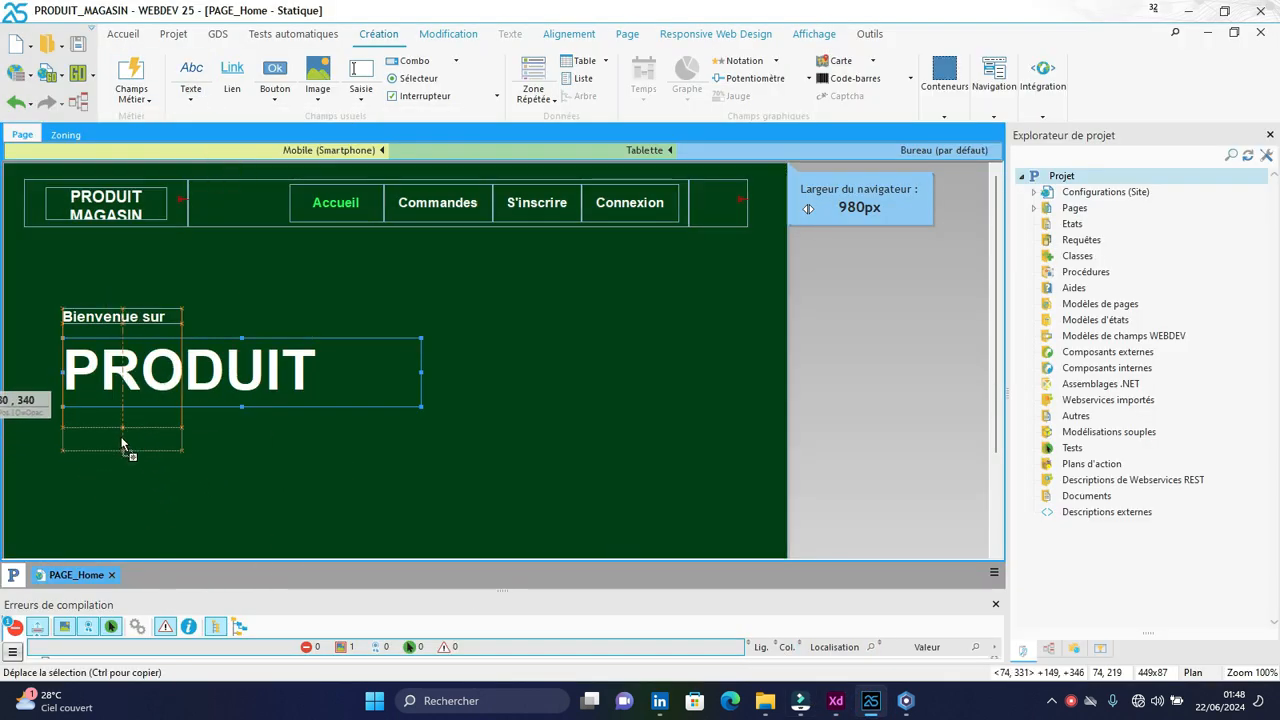
left_click(123, 431)
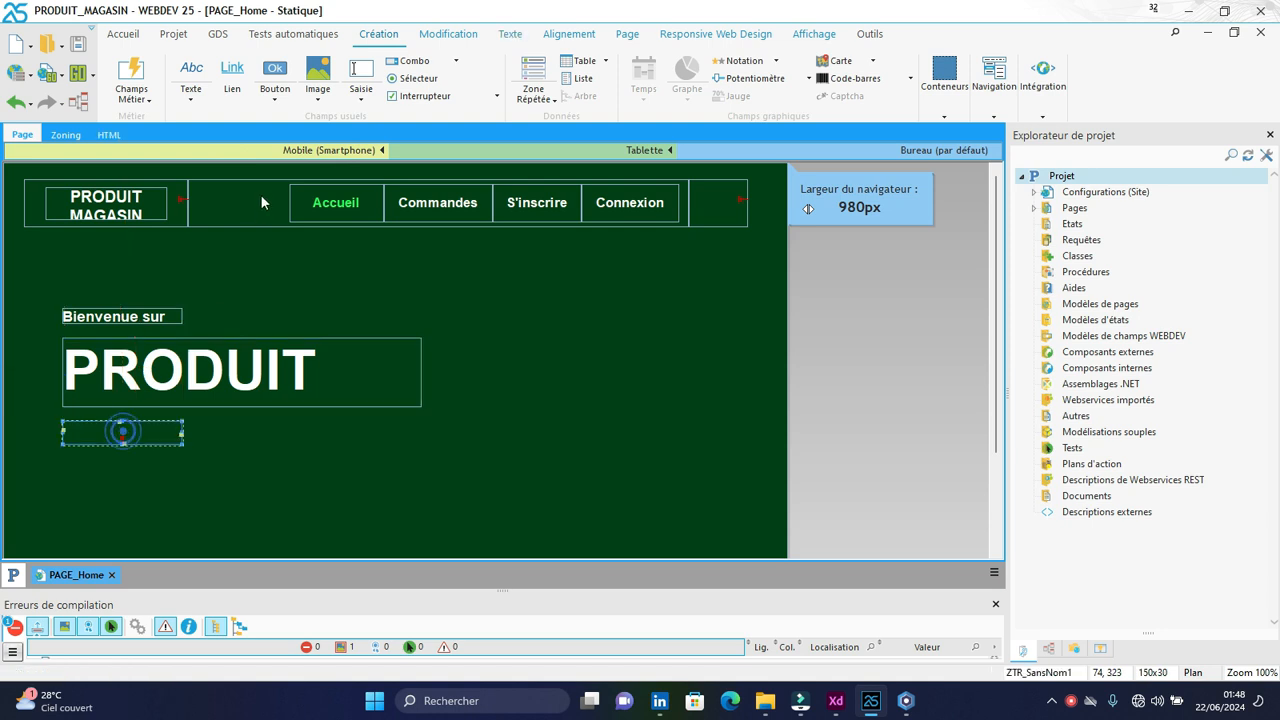
- Replace the placeholder text of the rich text zone below the title with the copied "Lorem ipsum" paragraph, and finish text editing
left_click(190, 95)
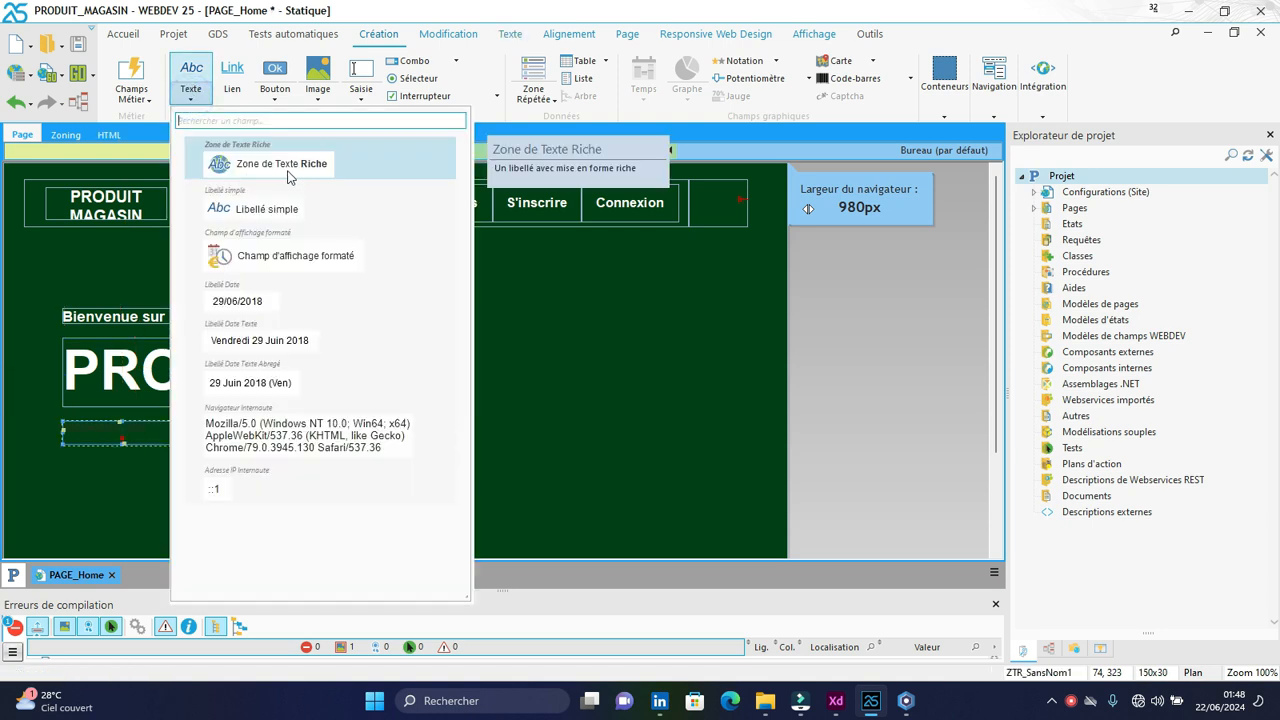
left_click(126, 426)
right_click(128, 425)
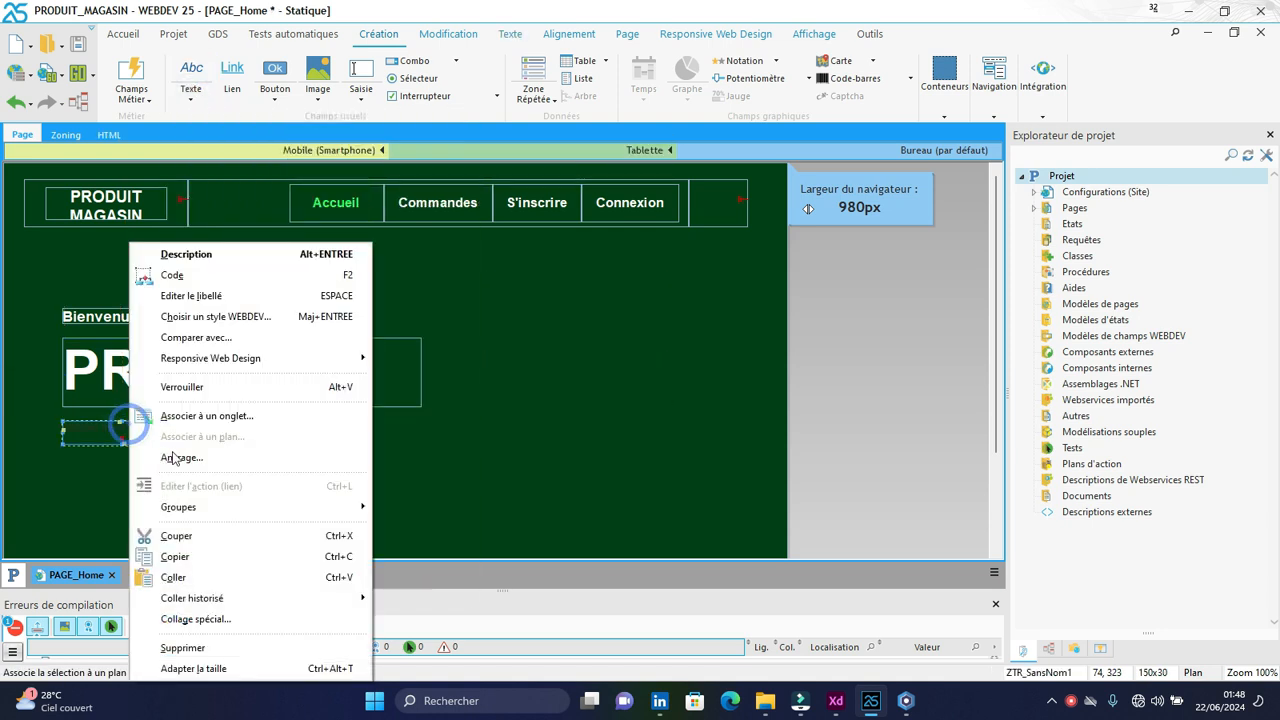
left_click(252, 255)
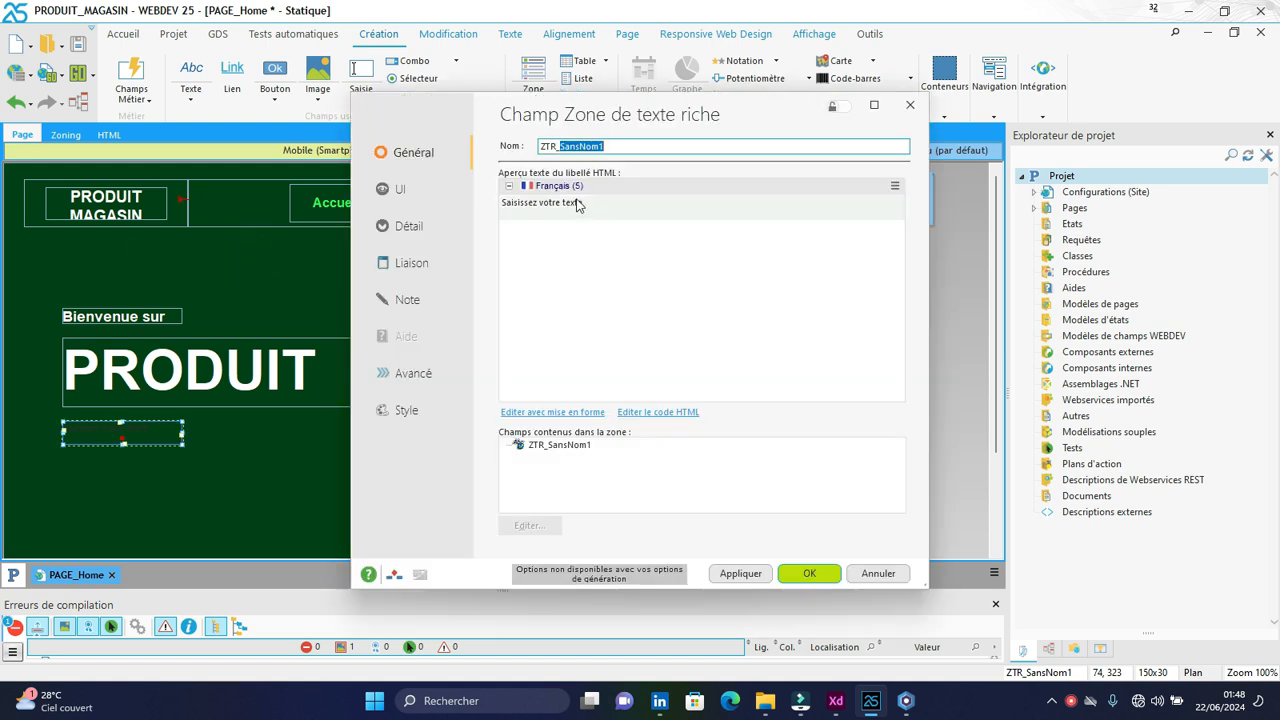
left_click(596, 207)
right_click(591, 205)
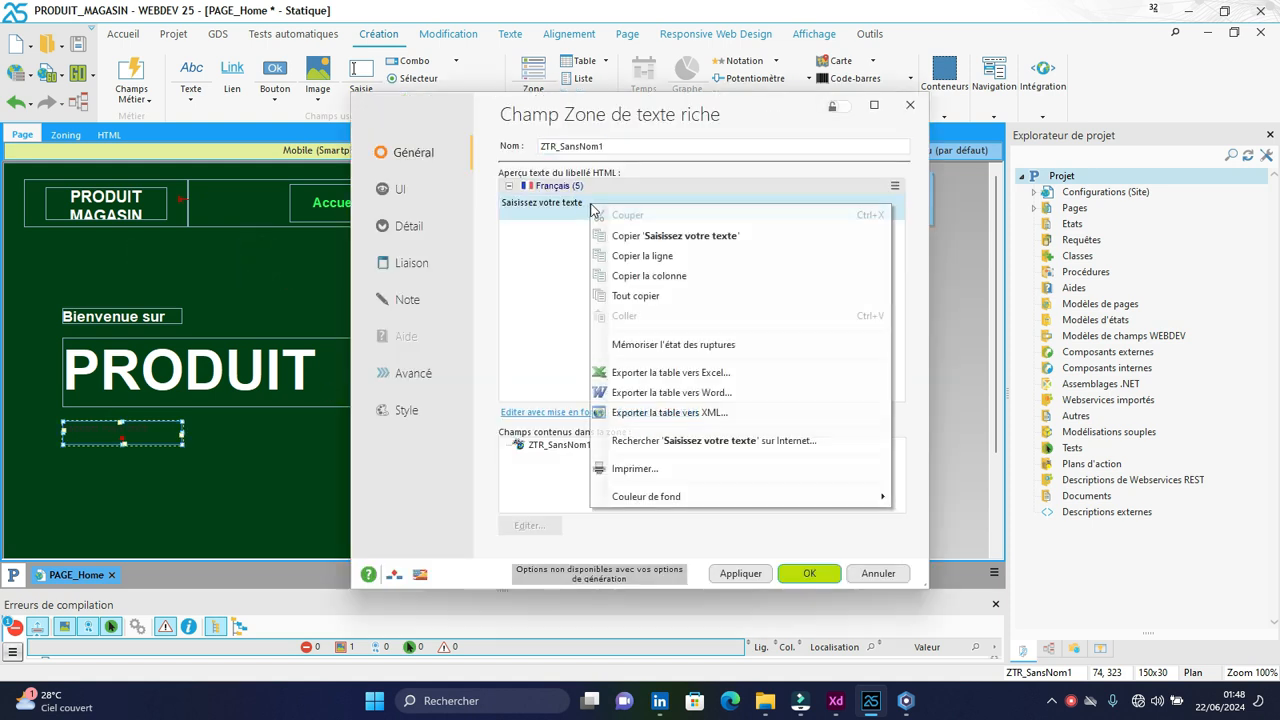
left_click(557, 232)
double_click(572, 205)
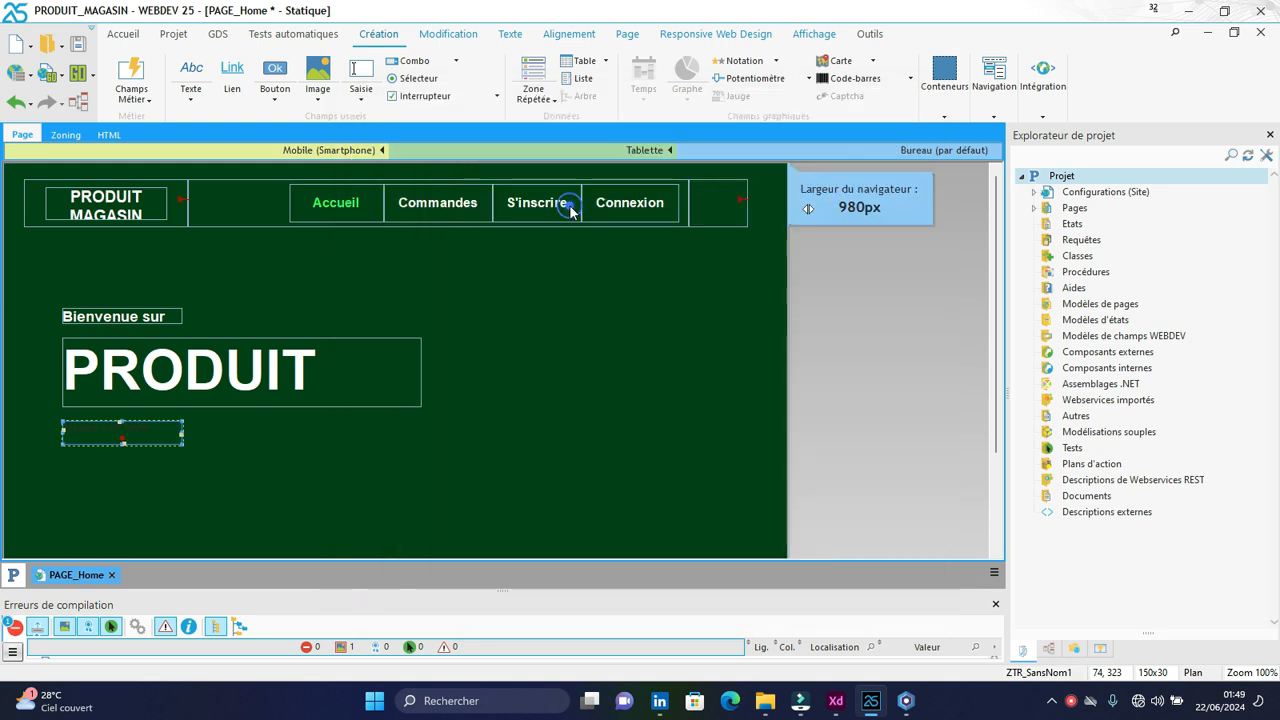
key("ctrl+v")
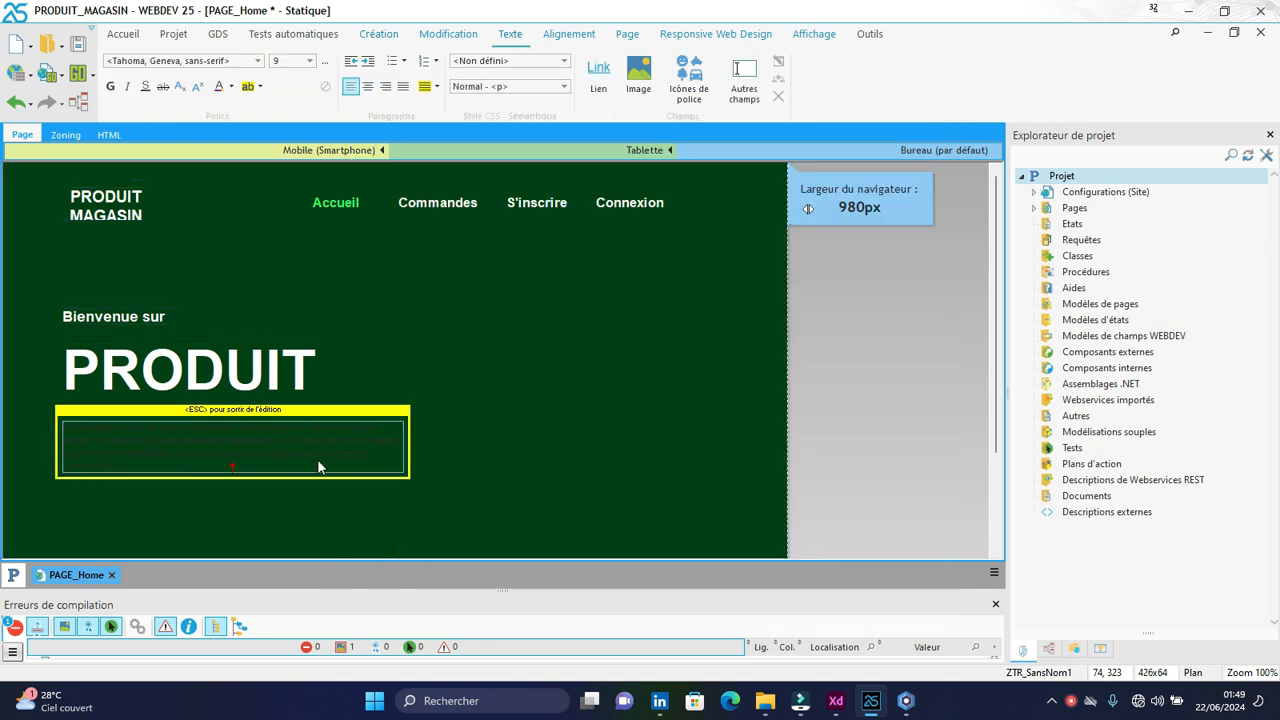
key("Escape")
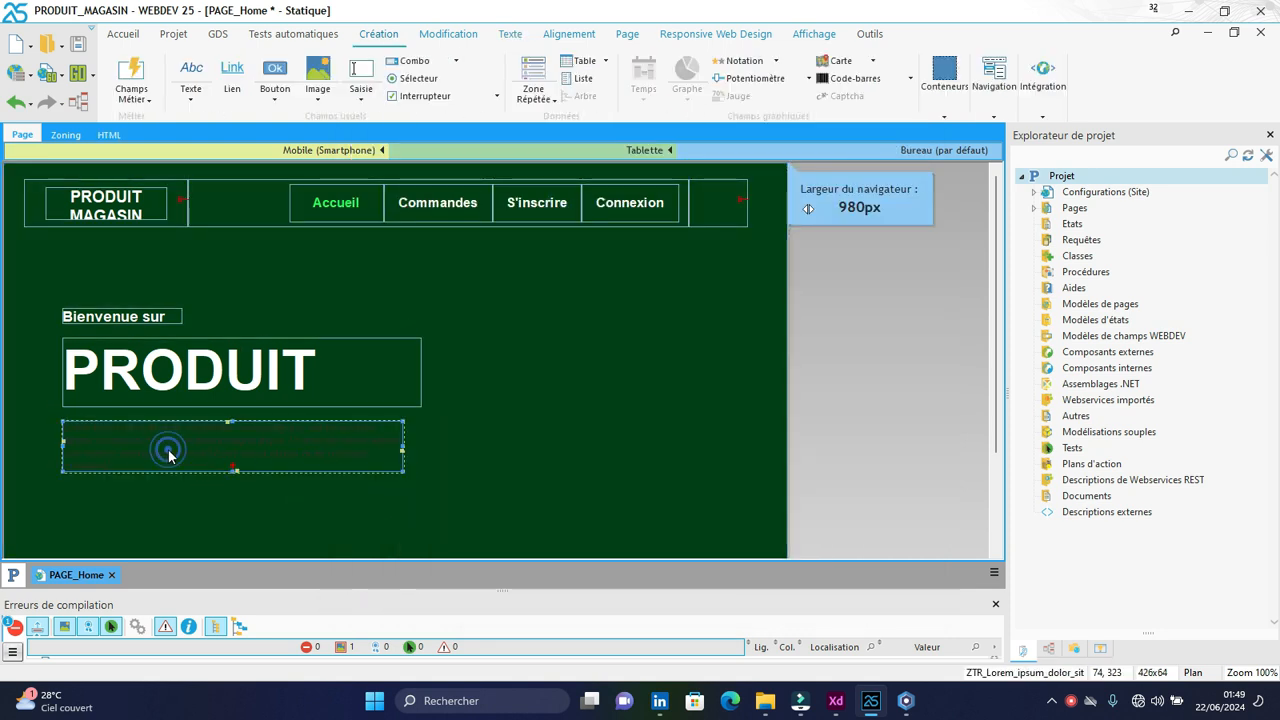
- In the style settings of the "Lorem ipsum" zone, set the text colour to Blanc and the font to Helvetica, Arial, sans-serif
right_click(168, 449)
key("Escape")
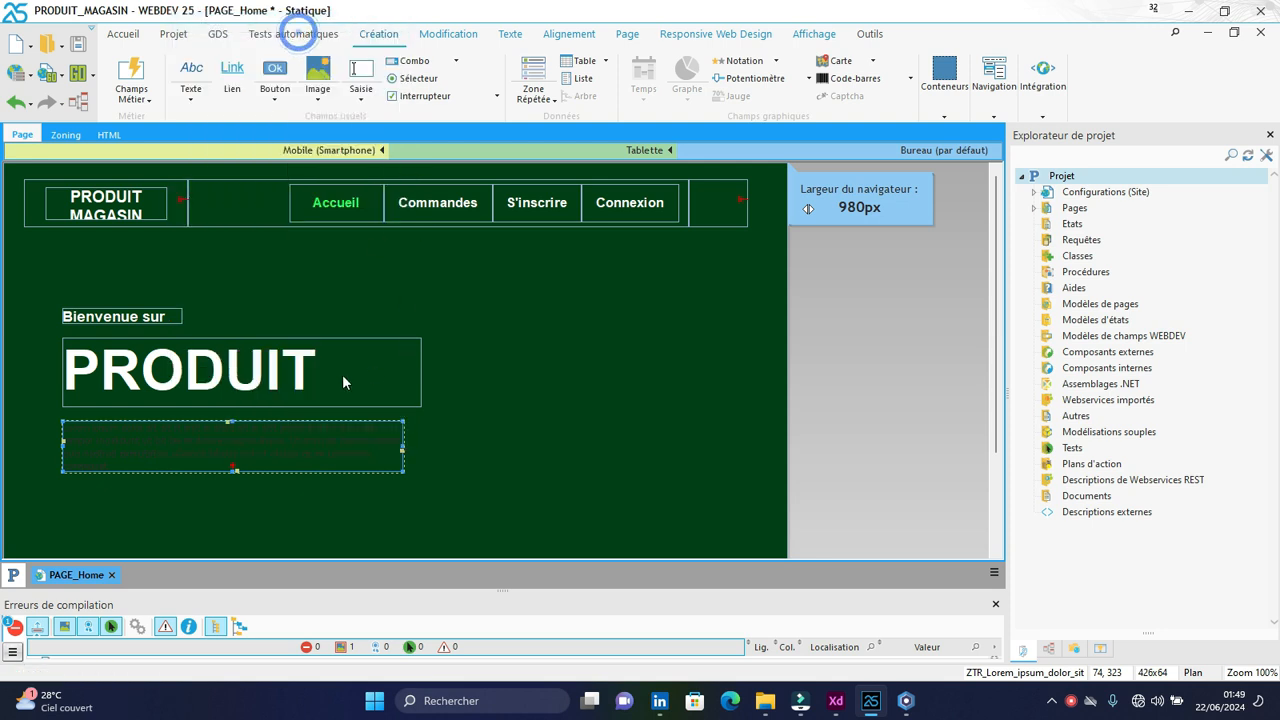
double_click(338, 447)
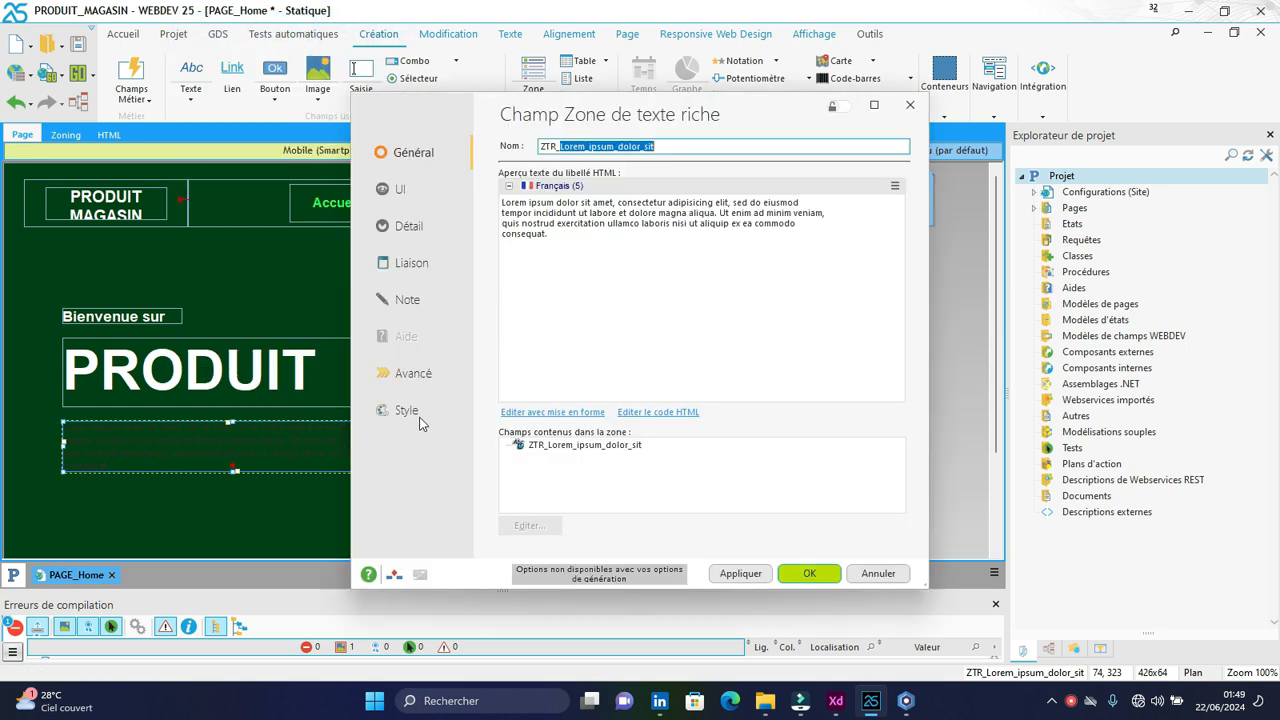
left_click(418, 420)
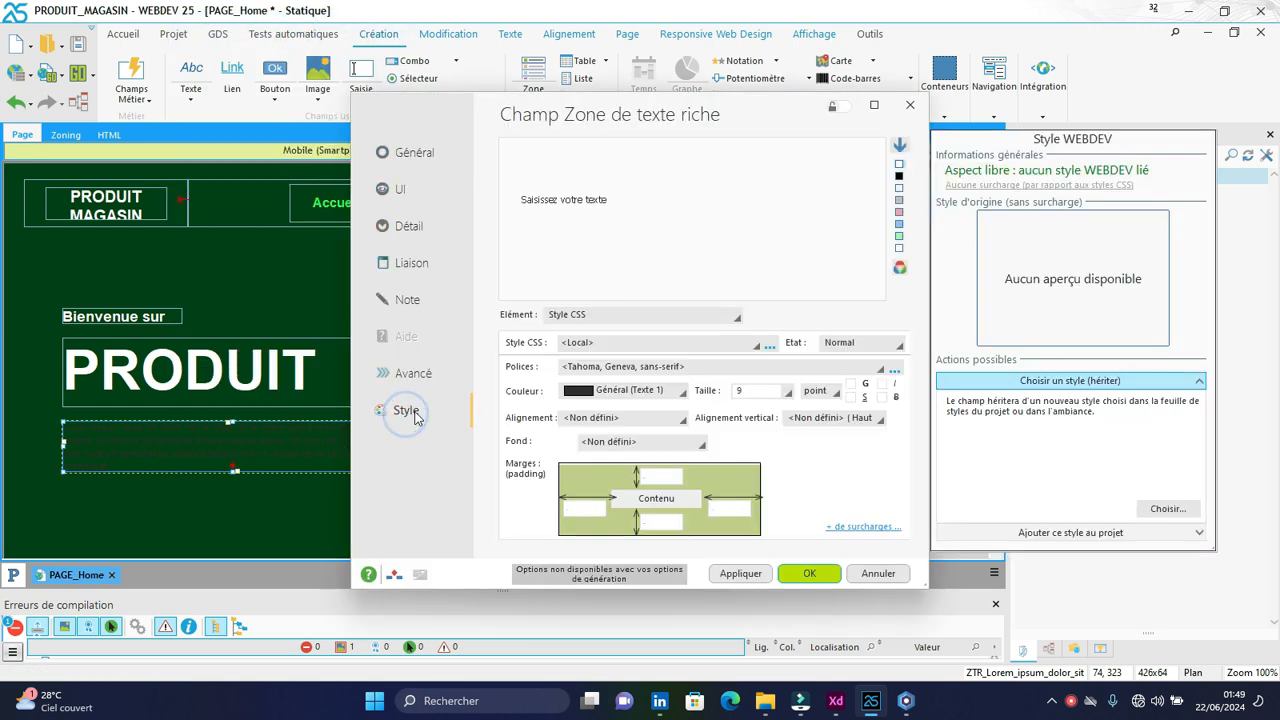
left_click(634, 396)
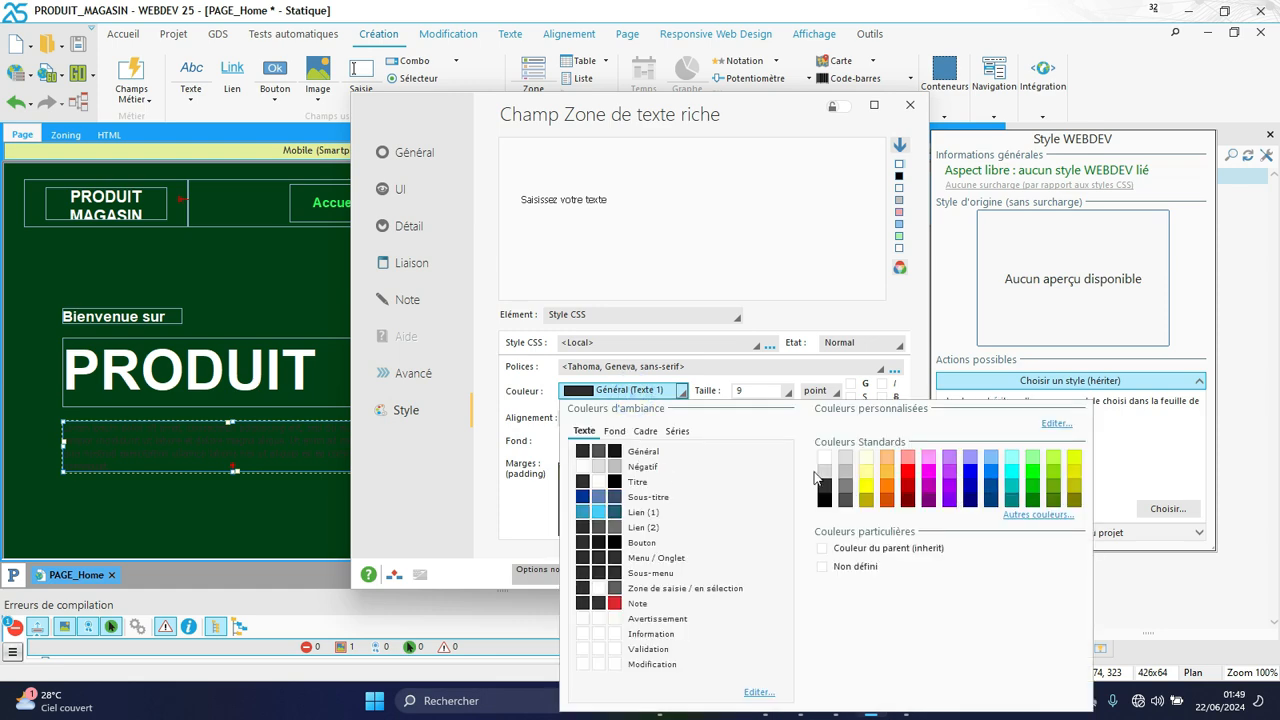
left_click(825, 460)
left_click(694, 366)
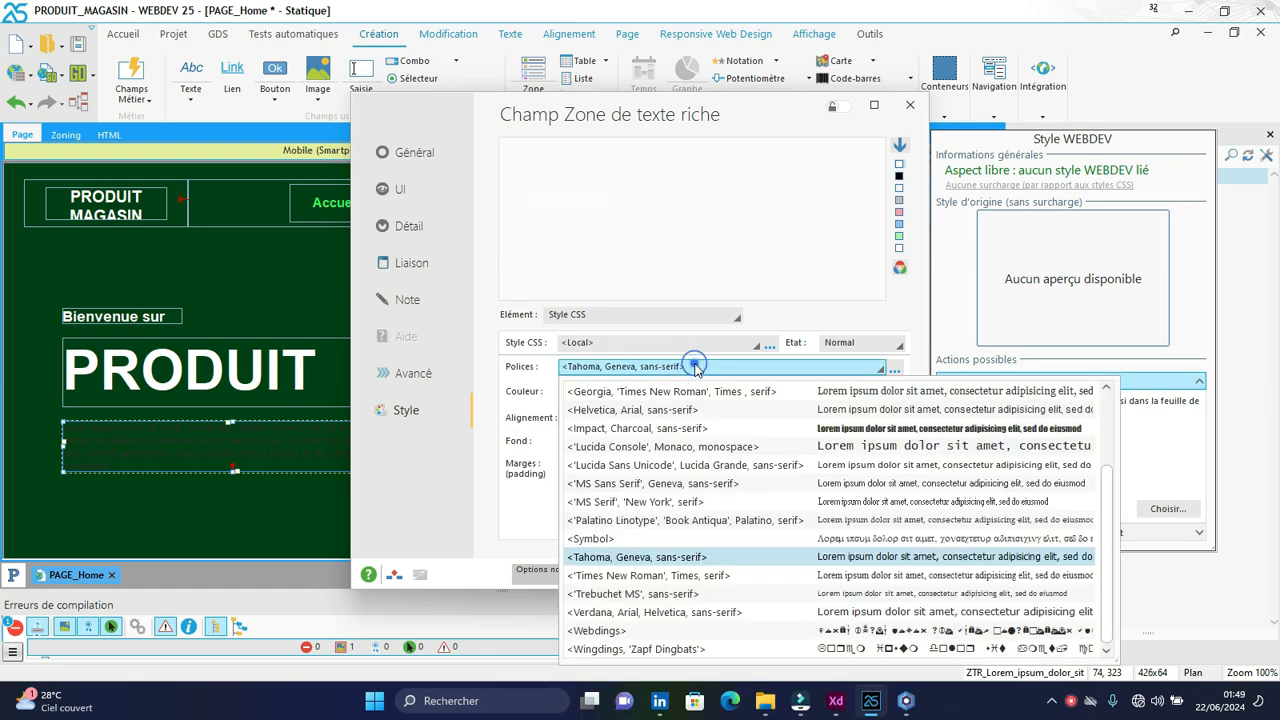
left_click(638, 410)
- Set the paragraph's text size to 15 pixels and its vertical alignment to Milieu, and confirm the style
left_click(815, 391)
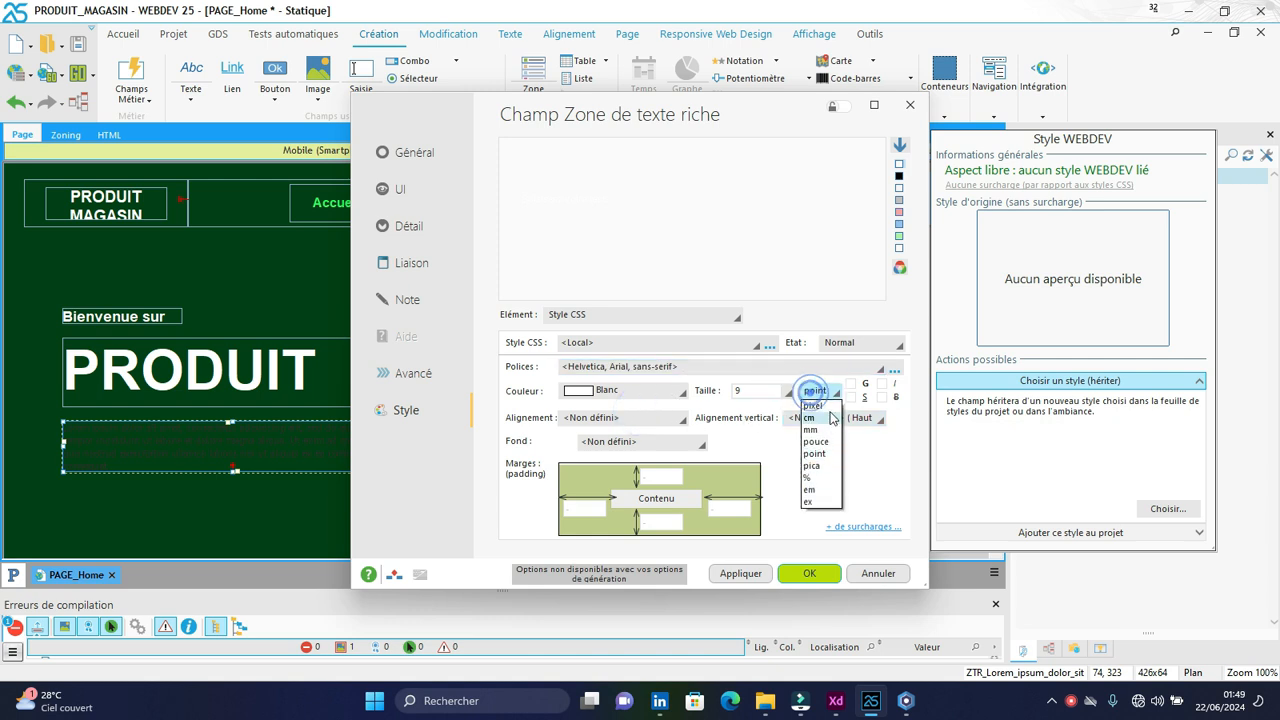
left_click(828, 407)
left_click(768, 391)
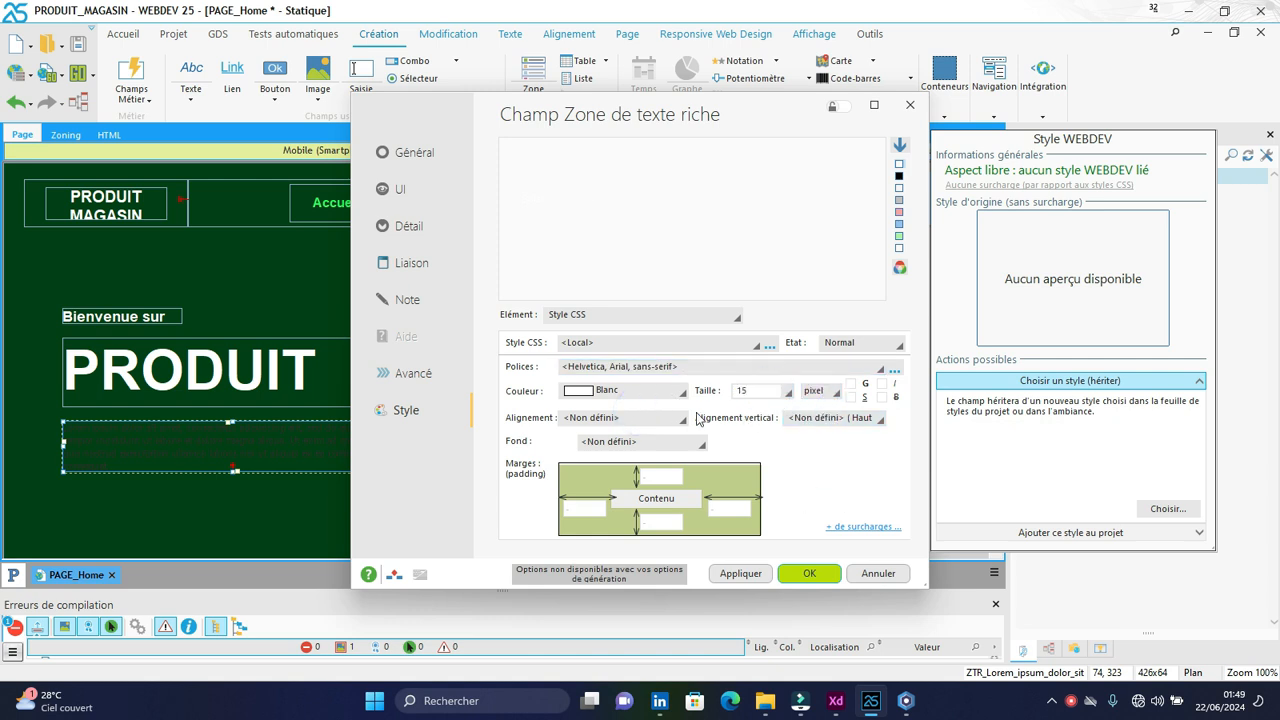
left_click(830, 417)
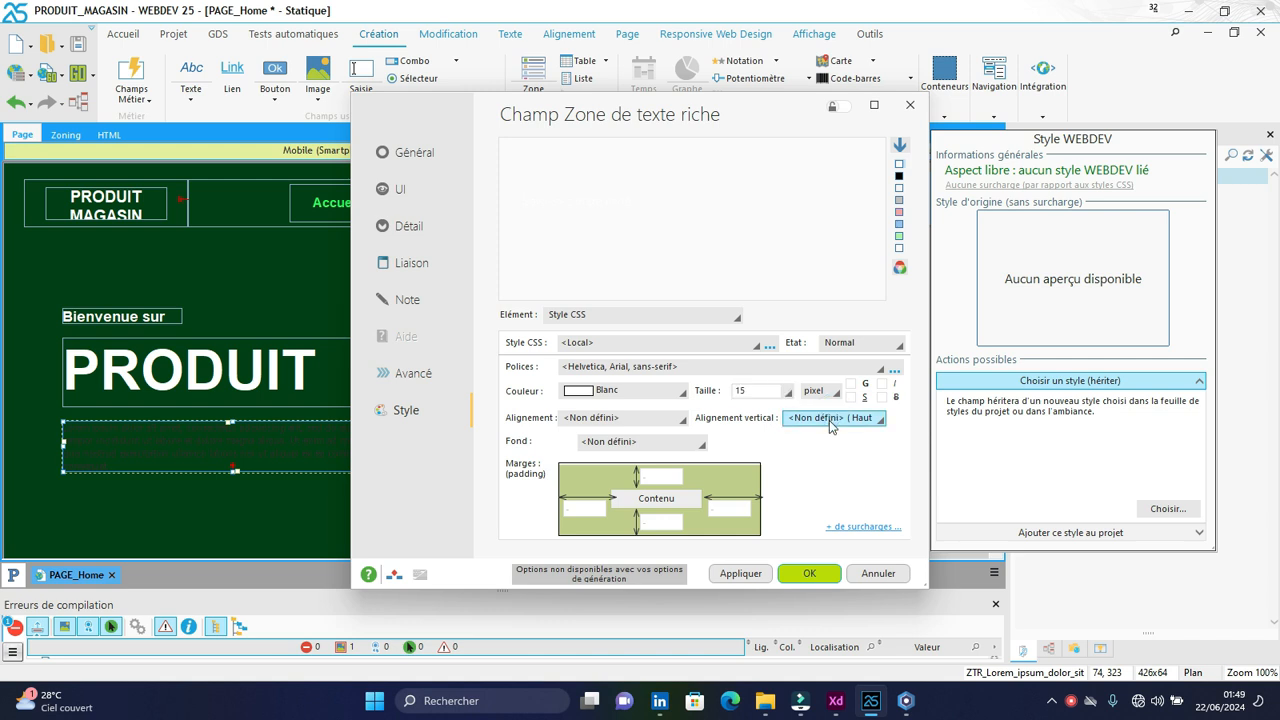
scroll(836, 540, "down", 3)
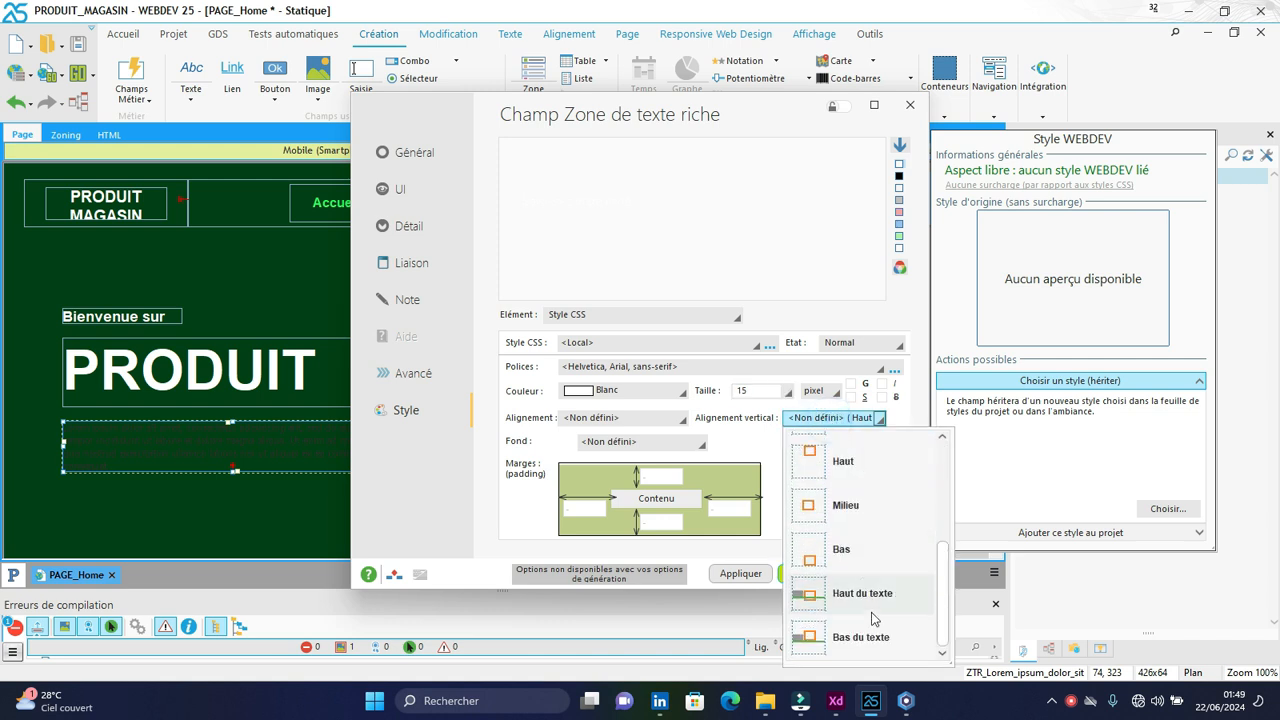
left_click(840, 505)
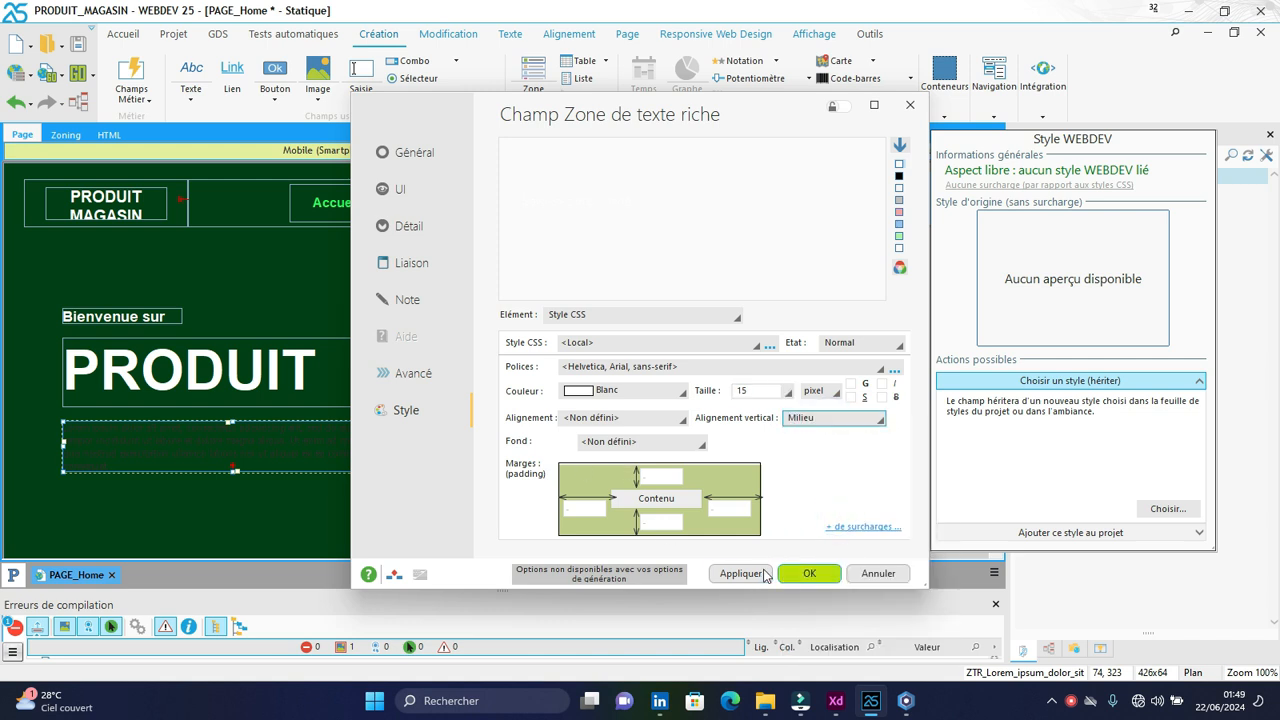
left_click(738, 573)
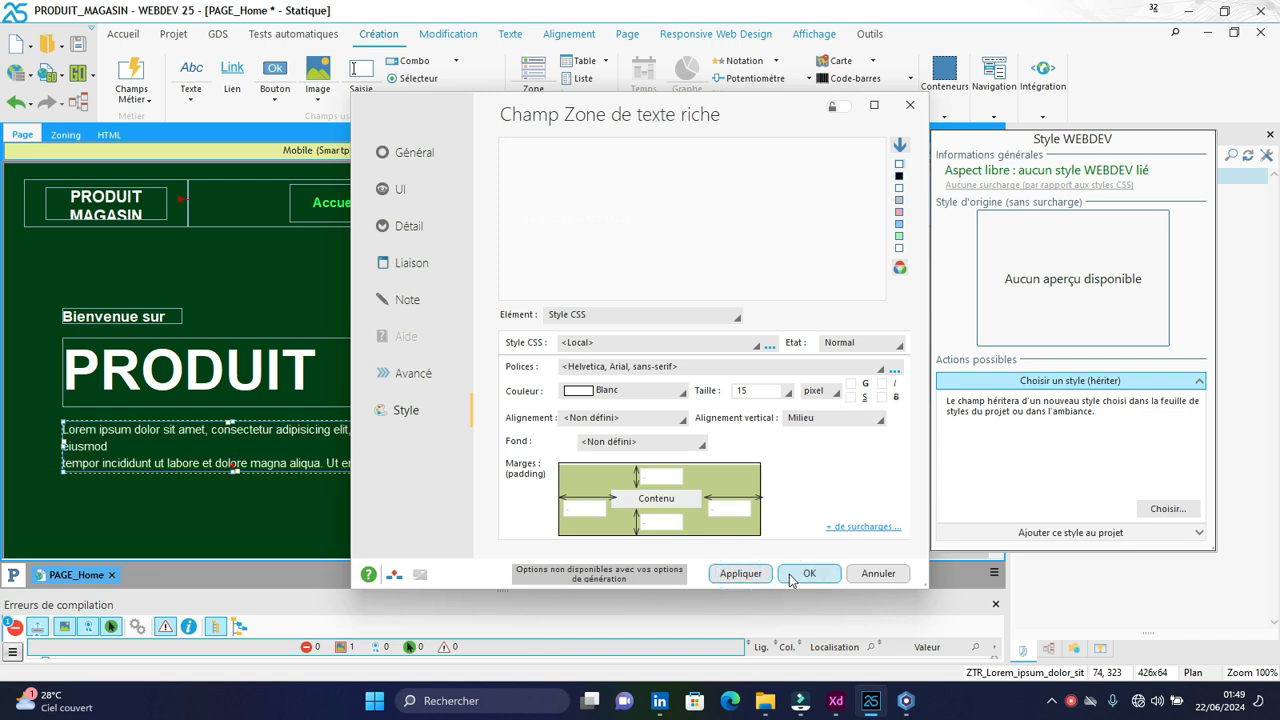
left_click(805, 575)
- Save the page and reload the Home page in the browser to check the paragraph
key("ctrl+s")
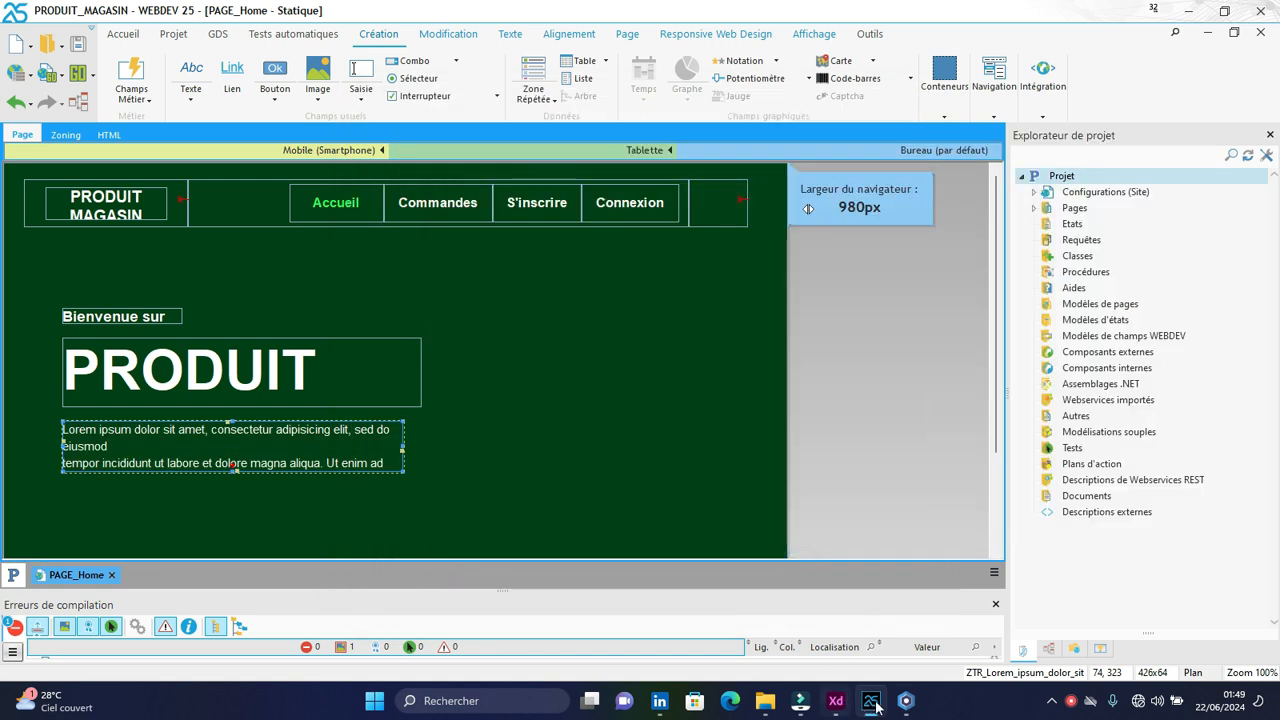
left_click(906, 700)
left_click(107, 46)
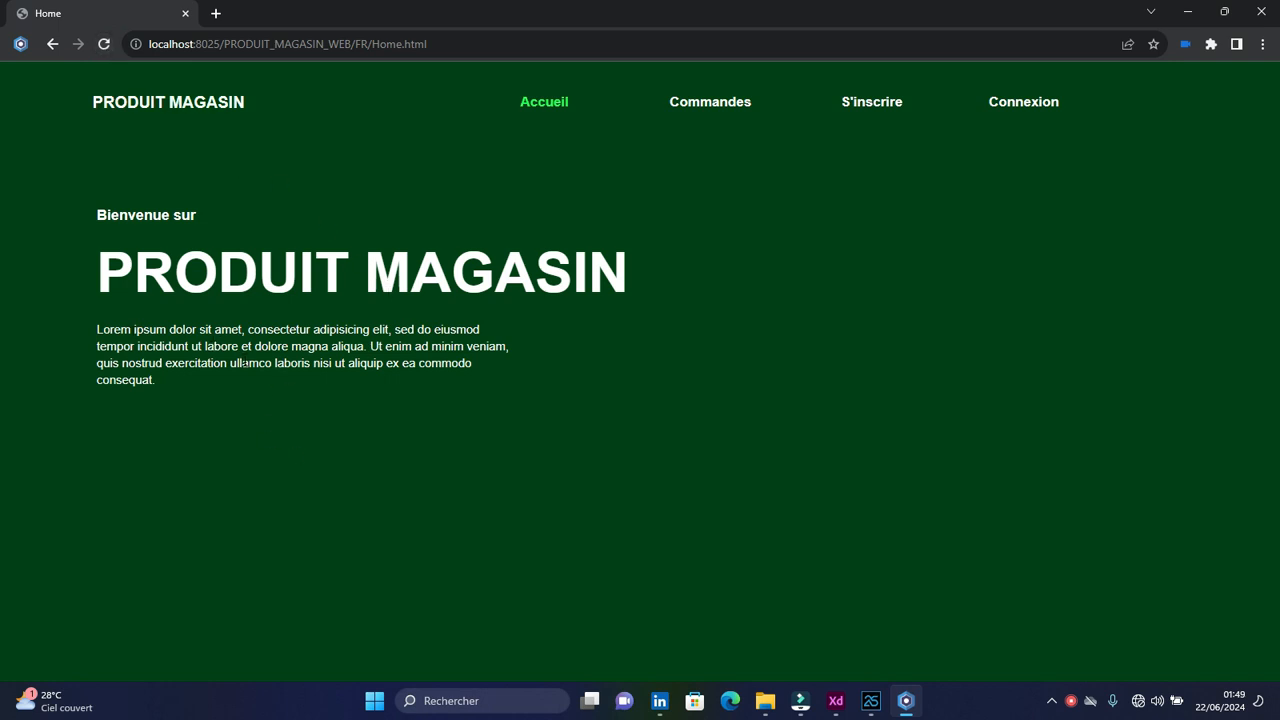
- Return to WEBDEV and set the "Lorem ipsum" paragraph's text size to 17 pixels
left_click(870, 705)
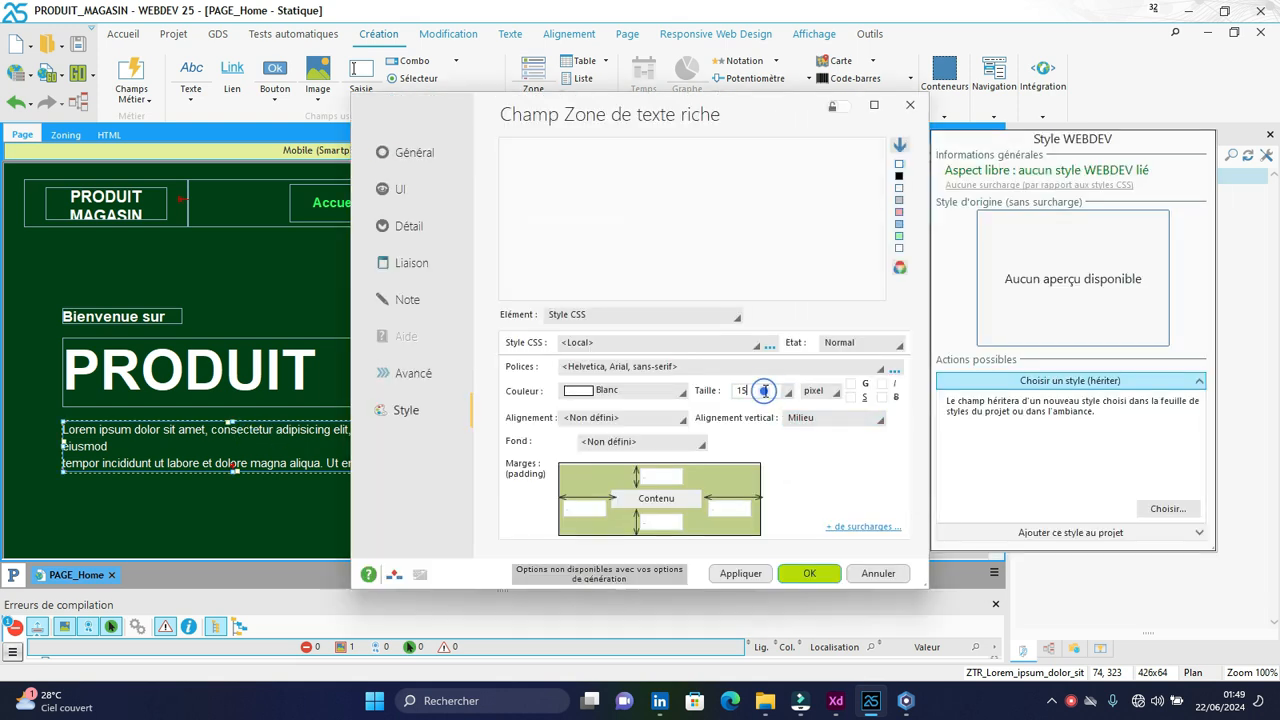
key("BackSpace")
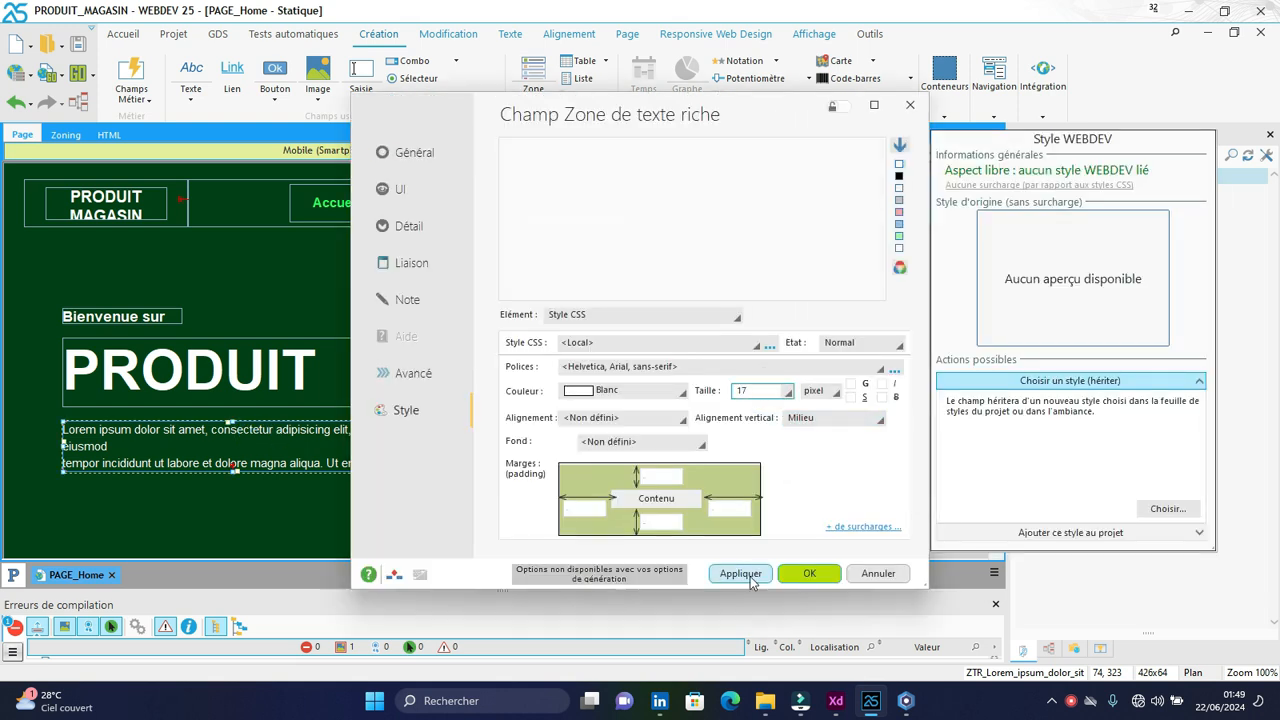
left_click(745, 573)
left_click(810, 573)
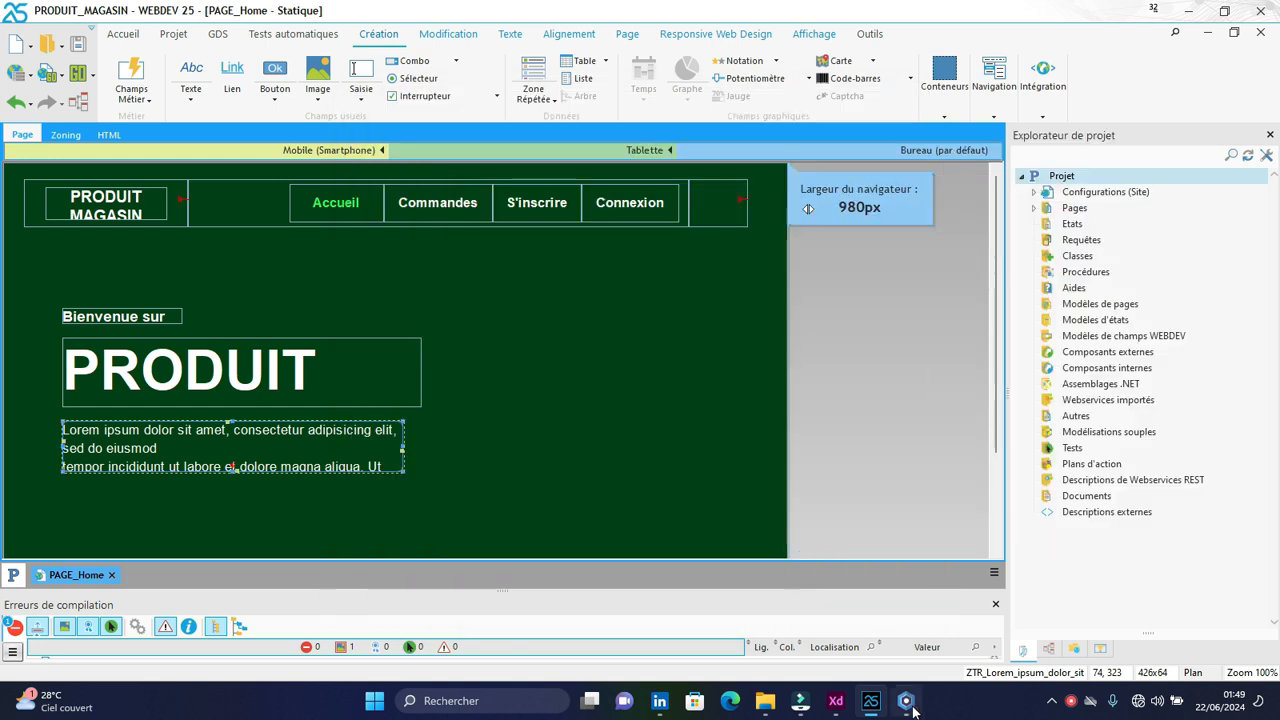
- Compare the paragraph's size on the Home page in the browser with the XD mockup
left_click(906, 701)
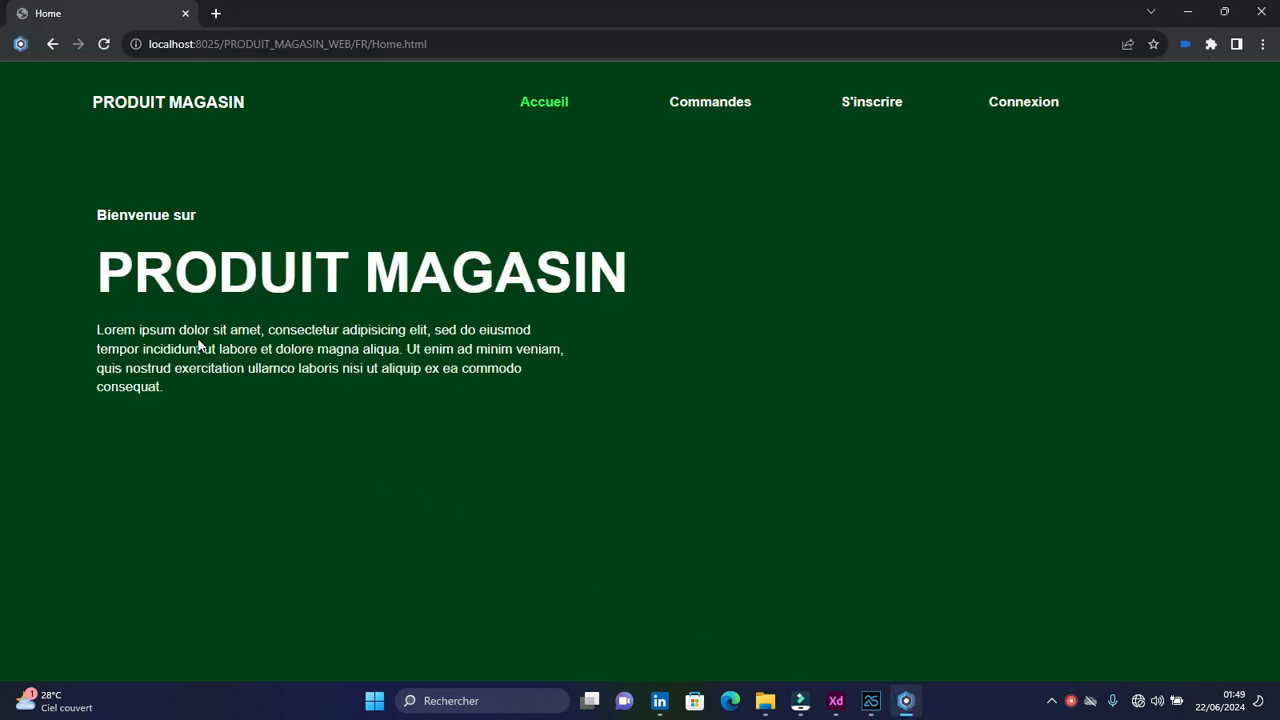
left_click(832, 698)
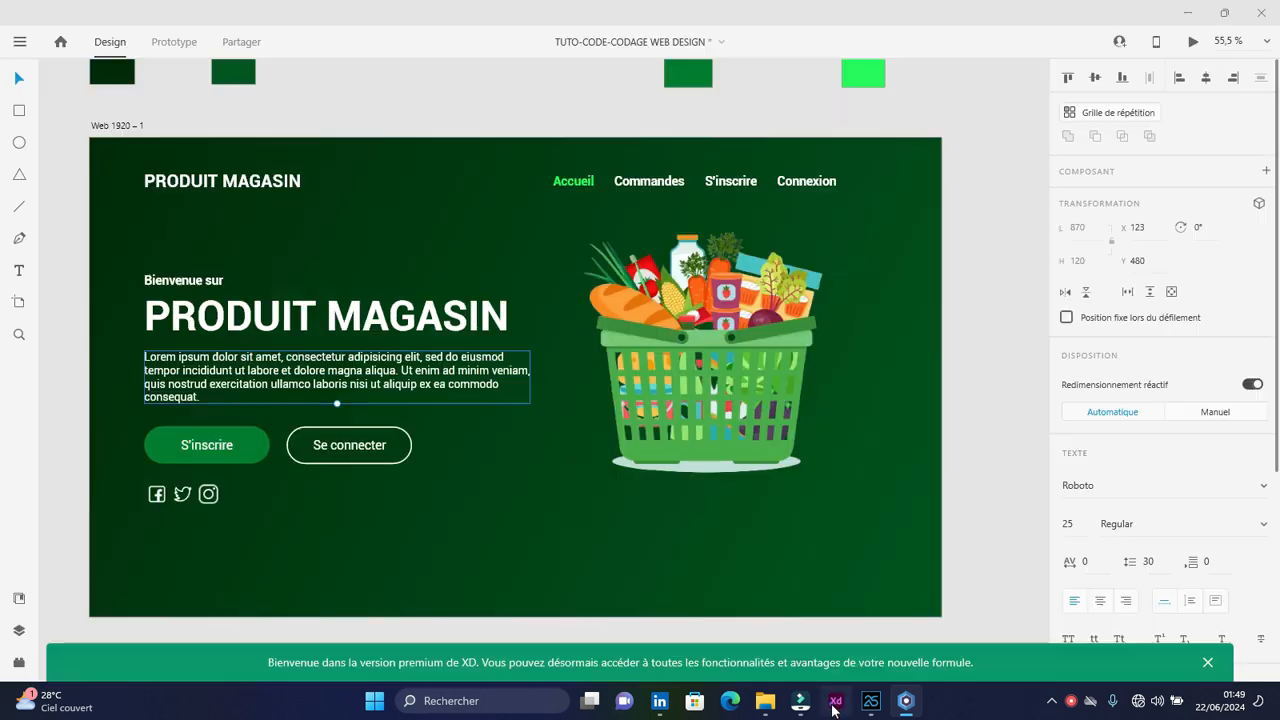
left_click(832, 698)
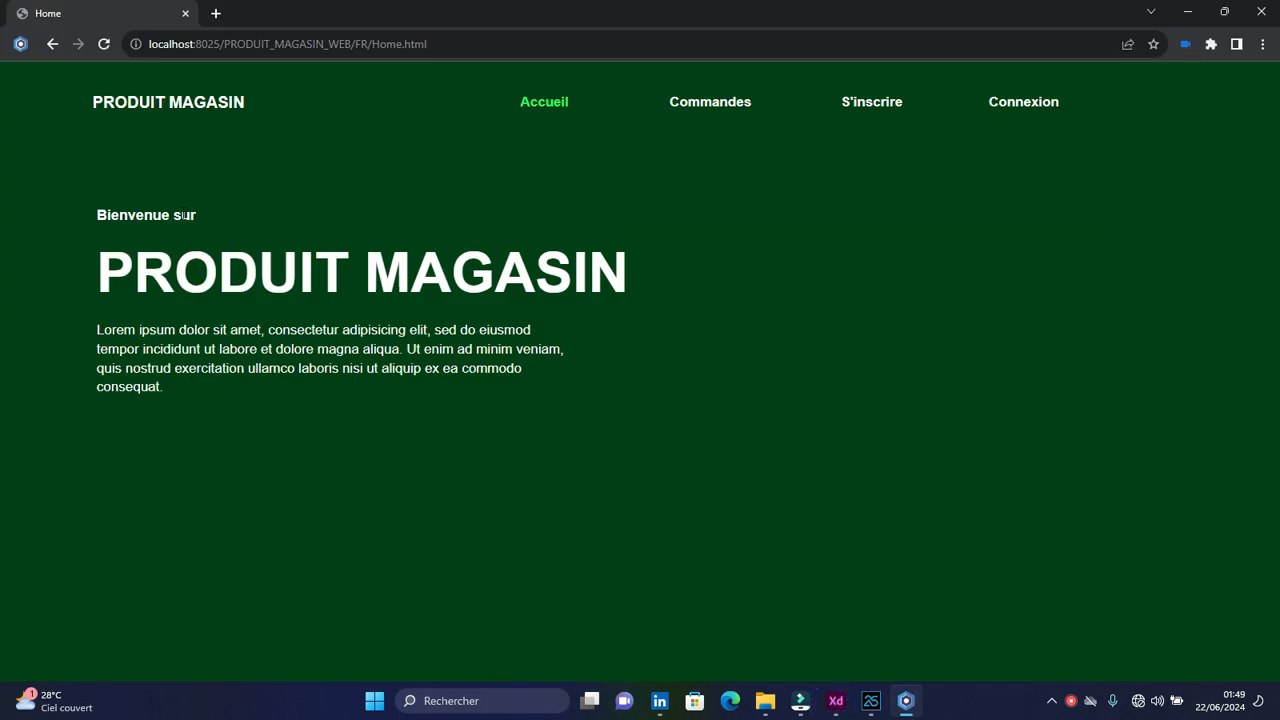
- Return to WEBDEV, set the "Lorem ipsum" paragraph's text size to 18 pixels, and check the Home page in the browser
left_click(871, 701)
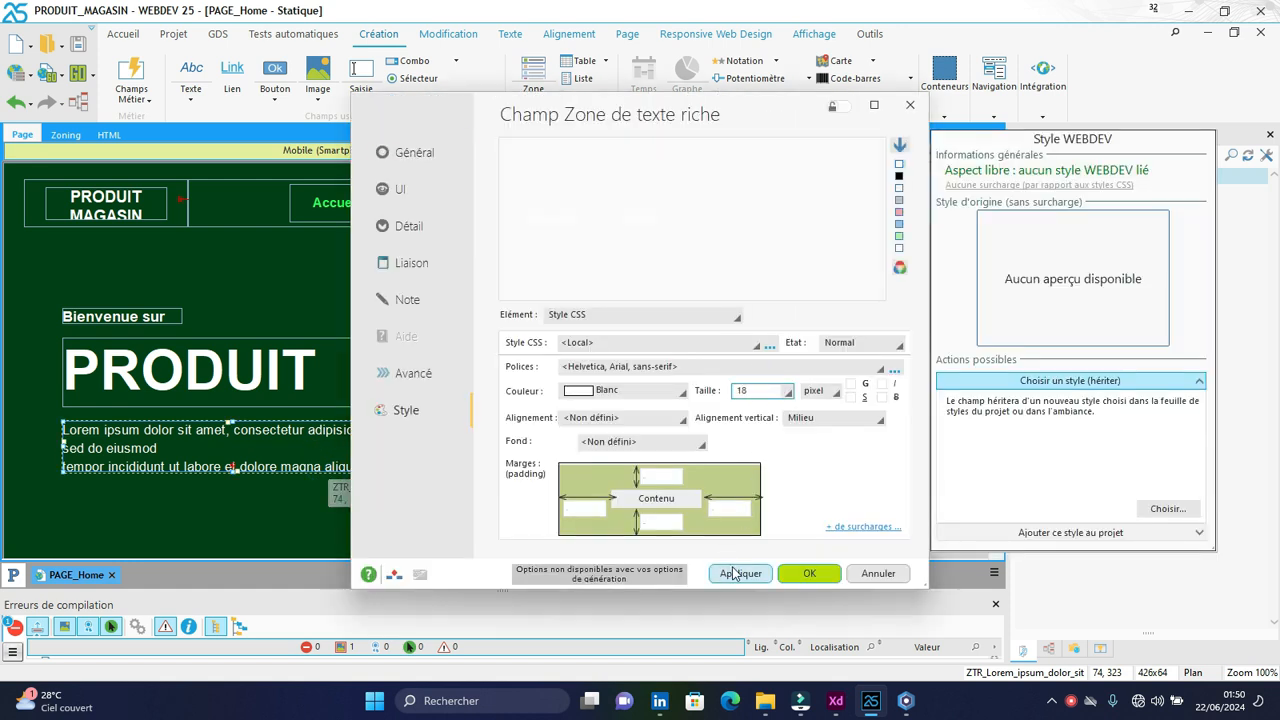
left_click(809, 573)
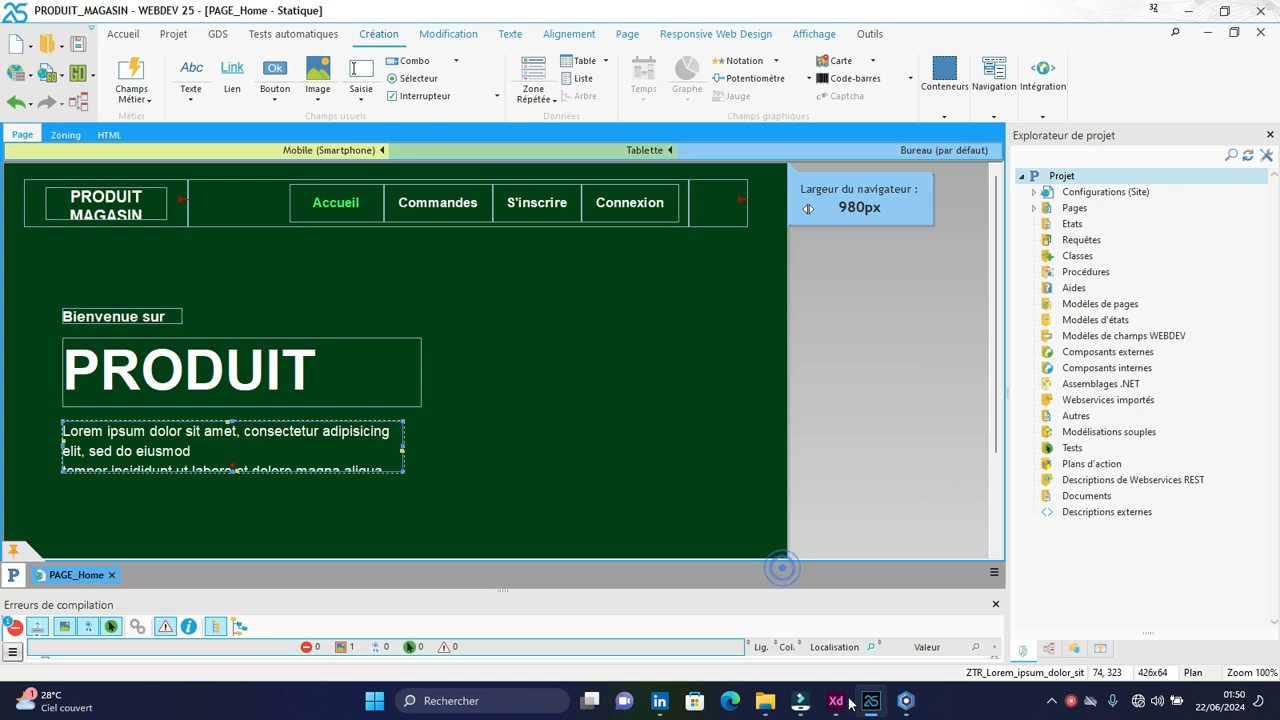
left_click(906, 700)
mouse_move(884, 698)
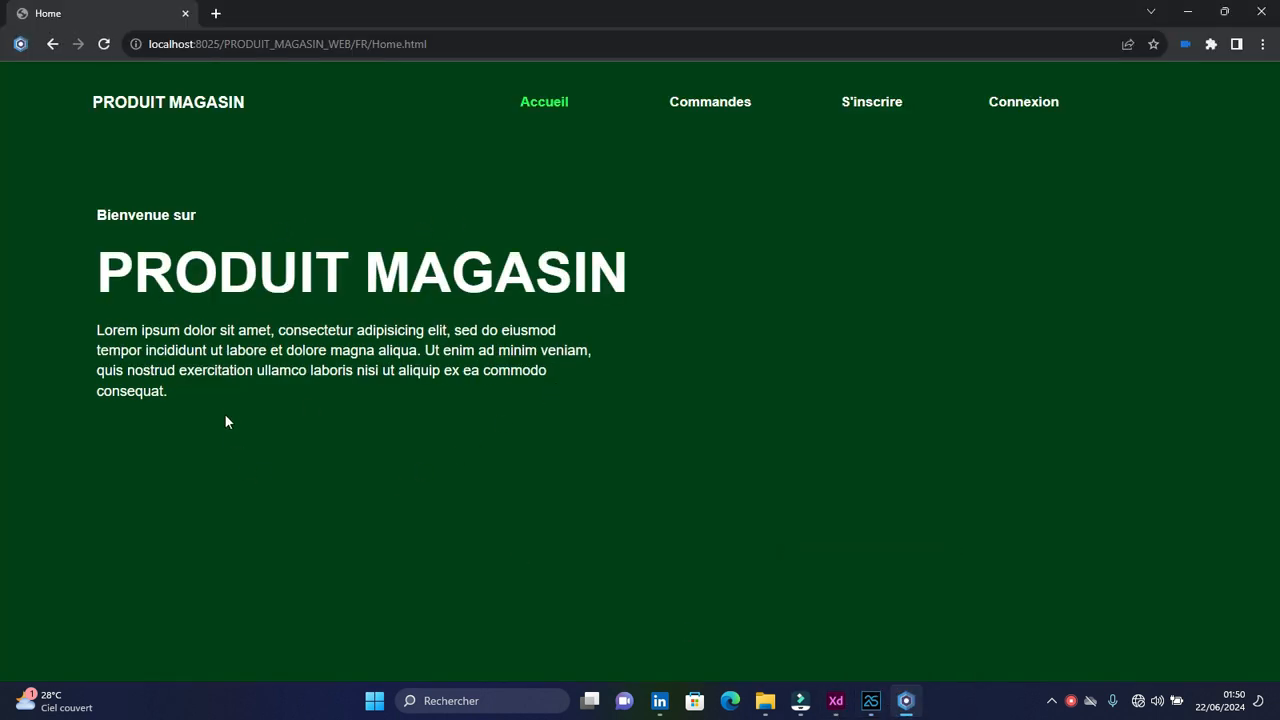
- Switch to the XD mockup and select the green background of the "S'inscrire" button to consult its properties
left_click(871, 700)
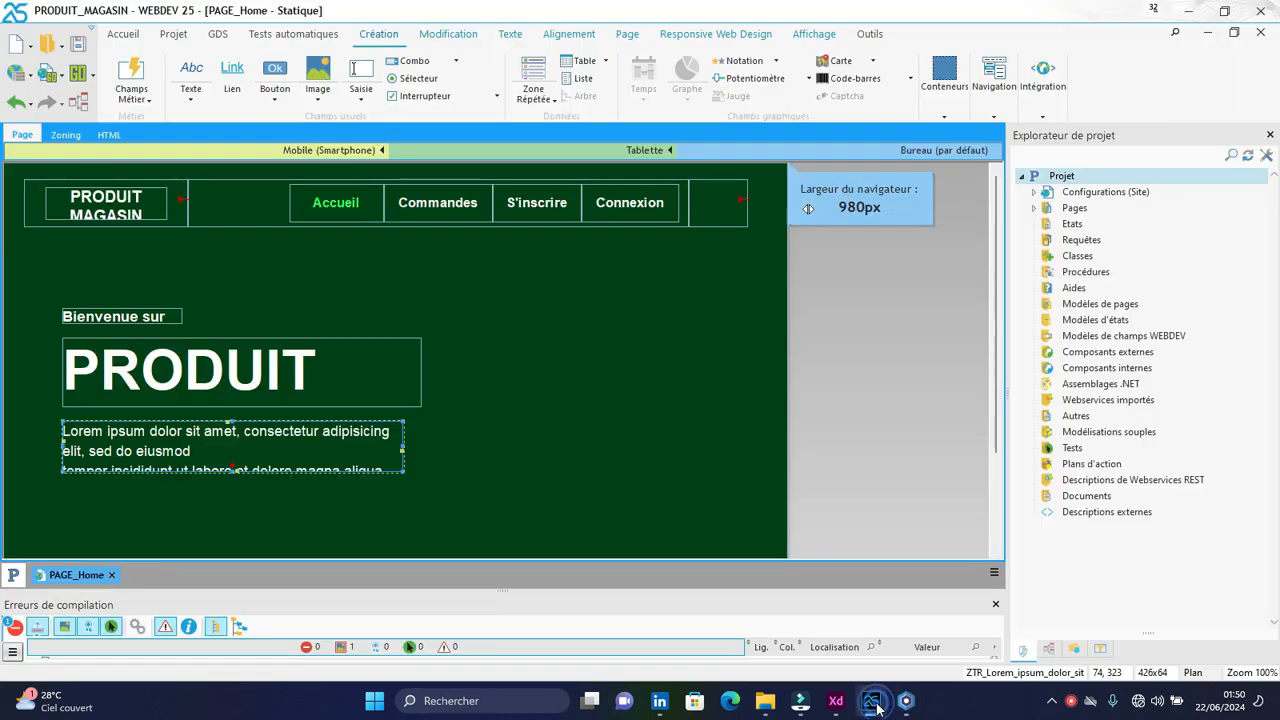
scroll(528, 490, "down", 2)
left_click(838, 700)
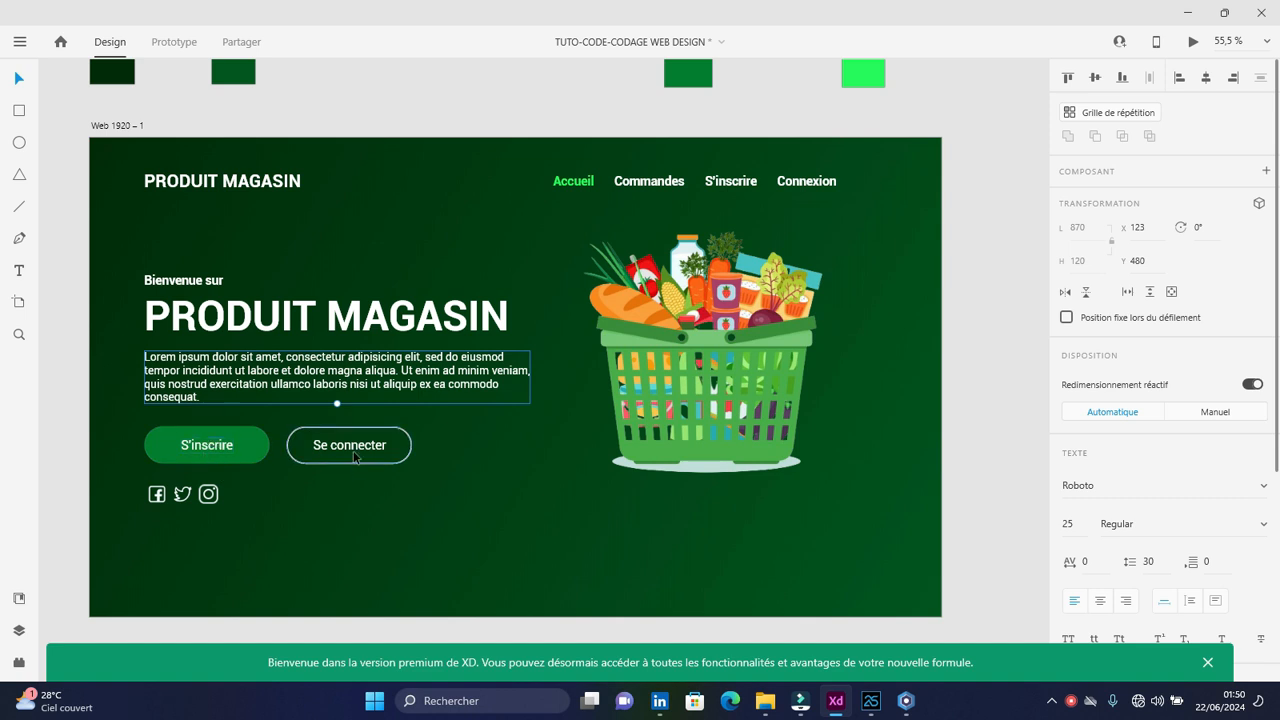
left_click(166, 450)
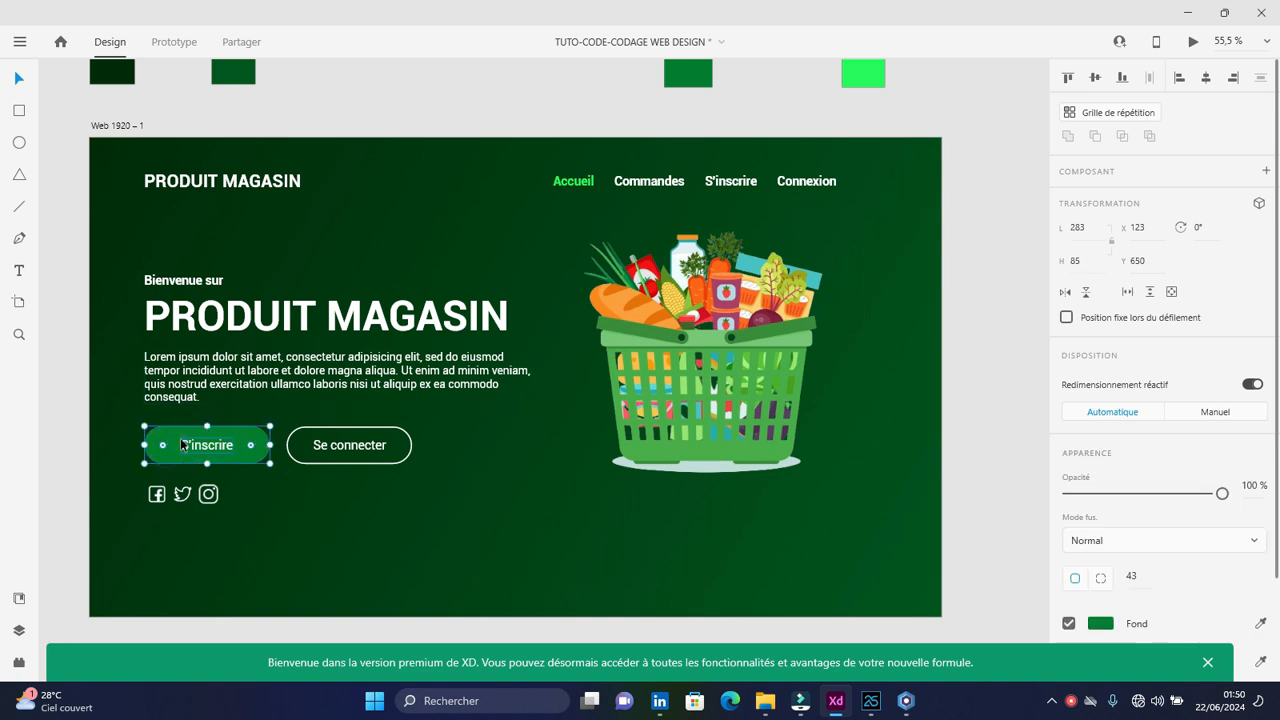
scroll(677, 165, "up", 1)
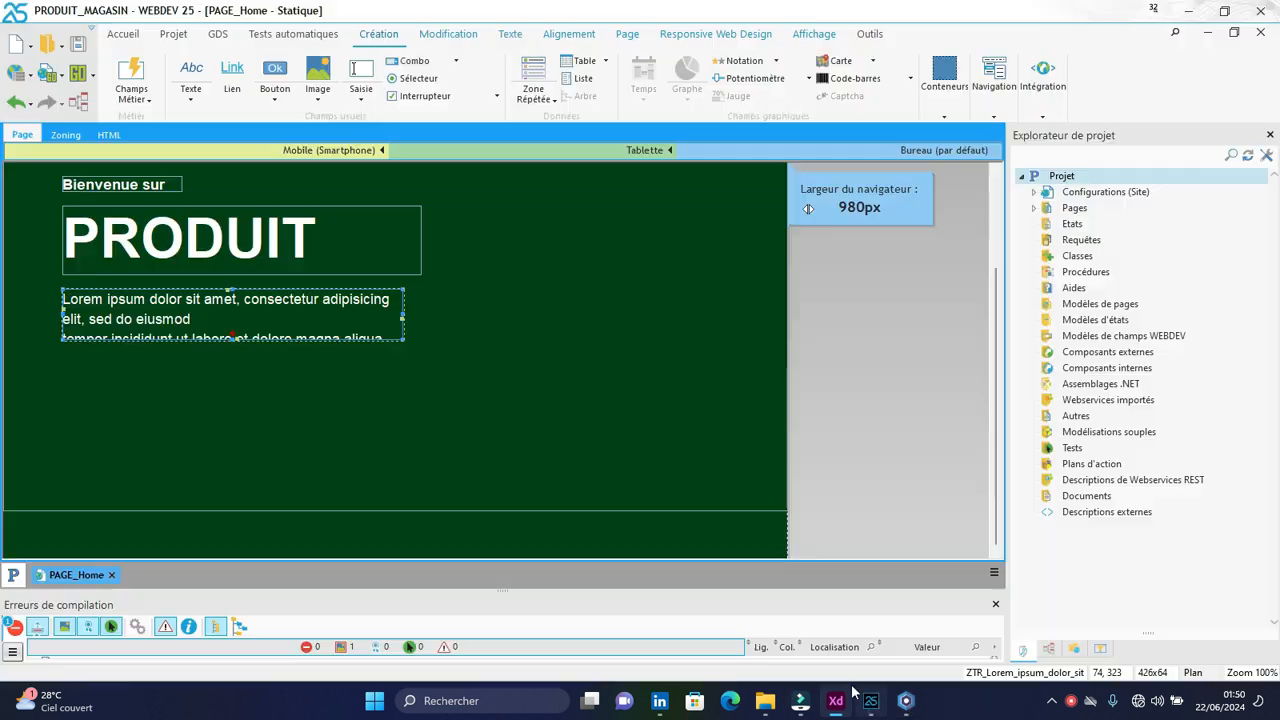
- Return to WEBDEV and add a "Bouton Navigateur" button just below the "Lorem ipsum" paragraph on the Home page
left_click(870, 700)
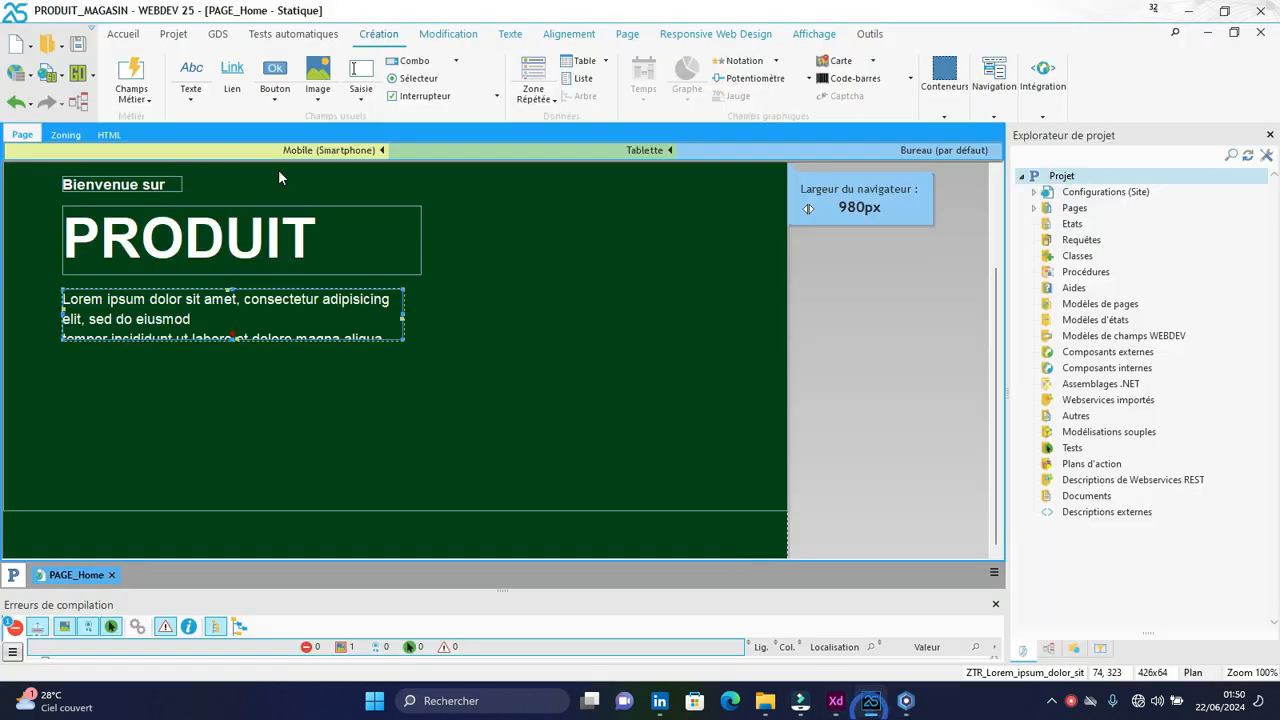
left_click(278, 101)
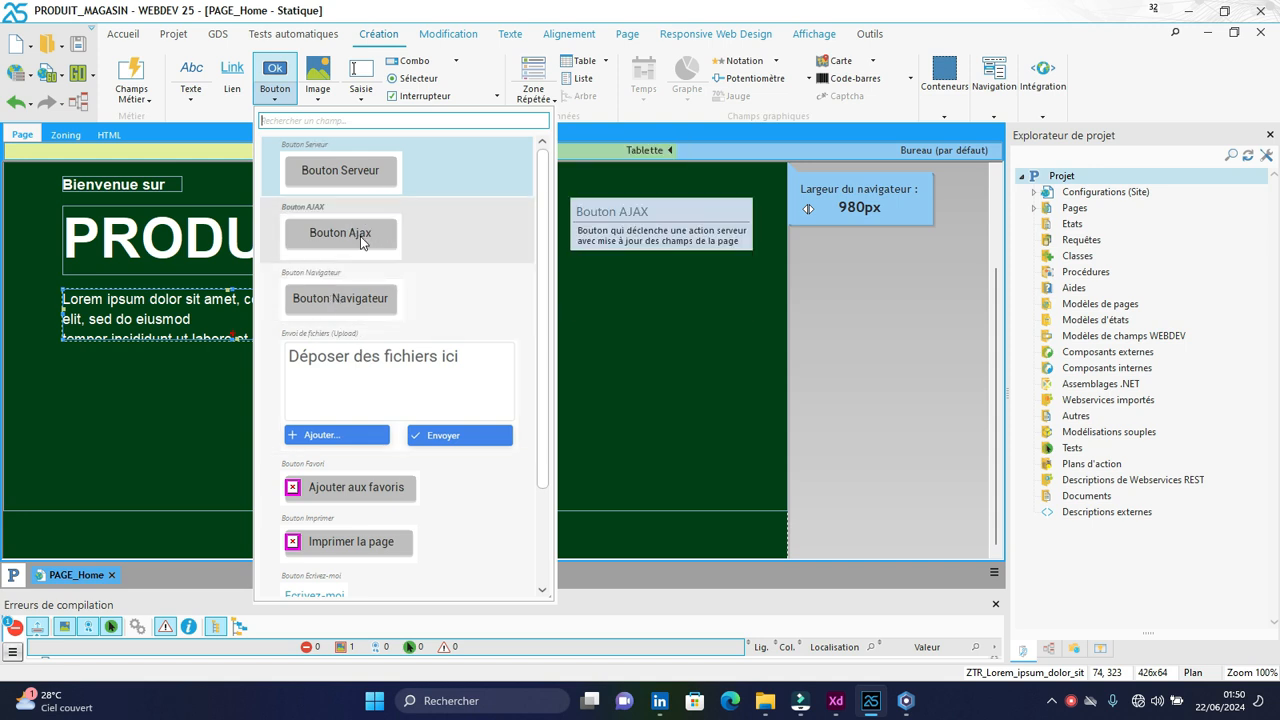
left_click(345, 296)
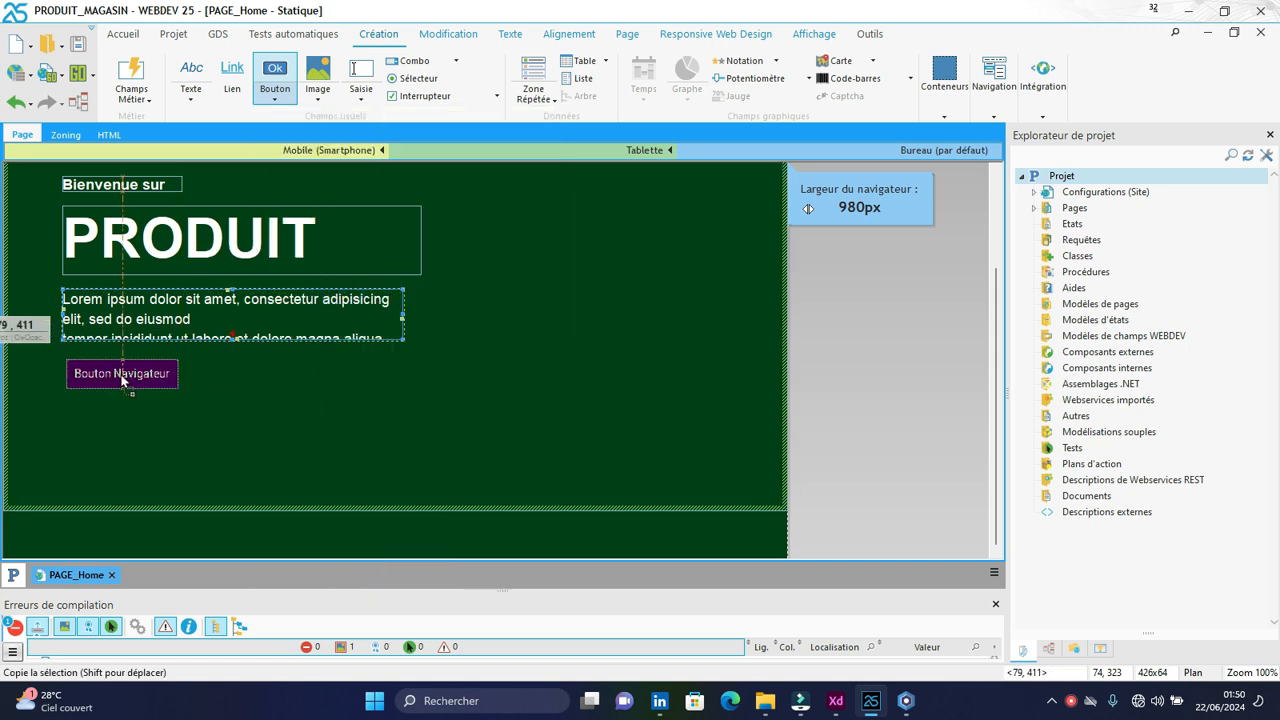
left_click(118, 374)
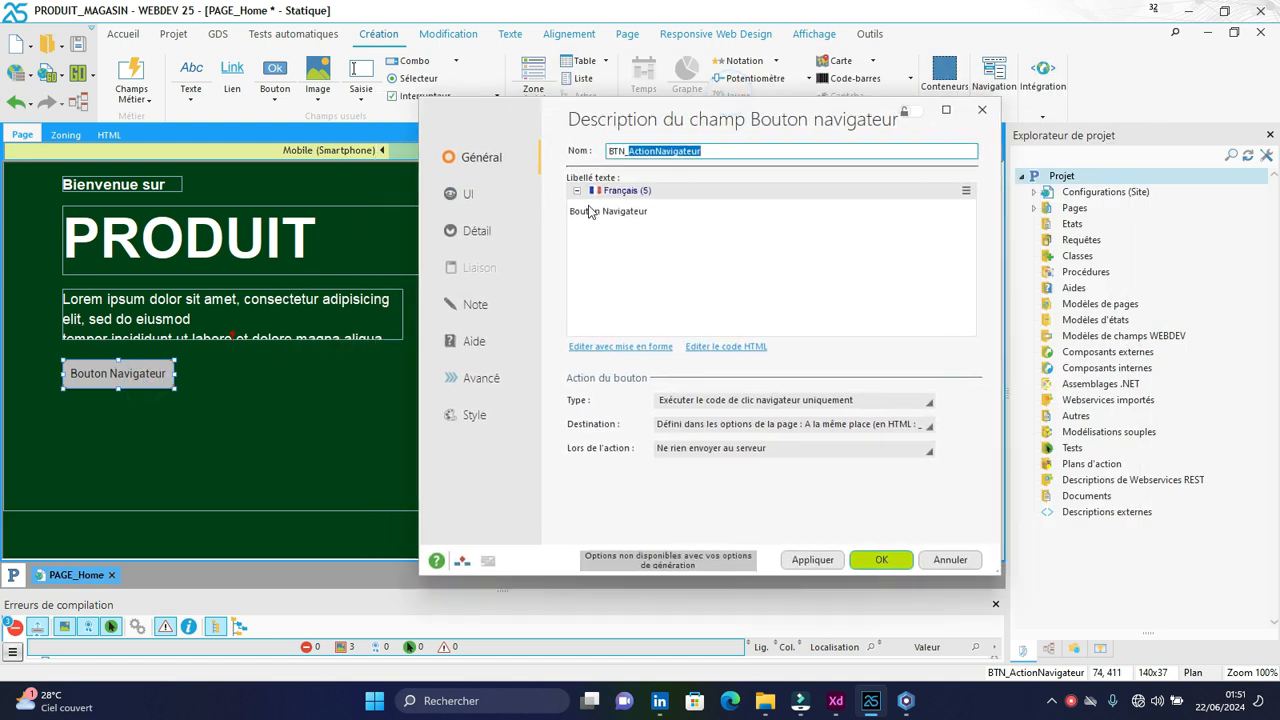
- Show the new button's style settings, and copy the fill color #047D2D of the "Button s'inscrire" swatch from the XD mockup
left_click(472, 423)
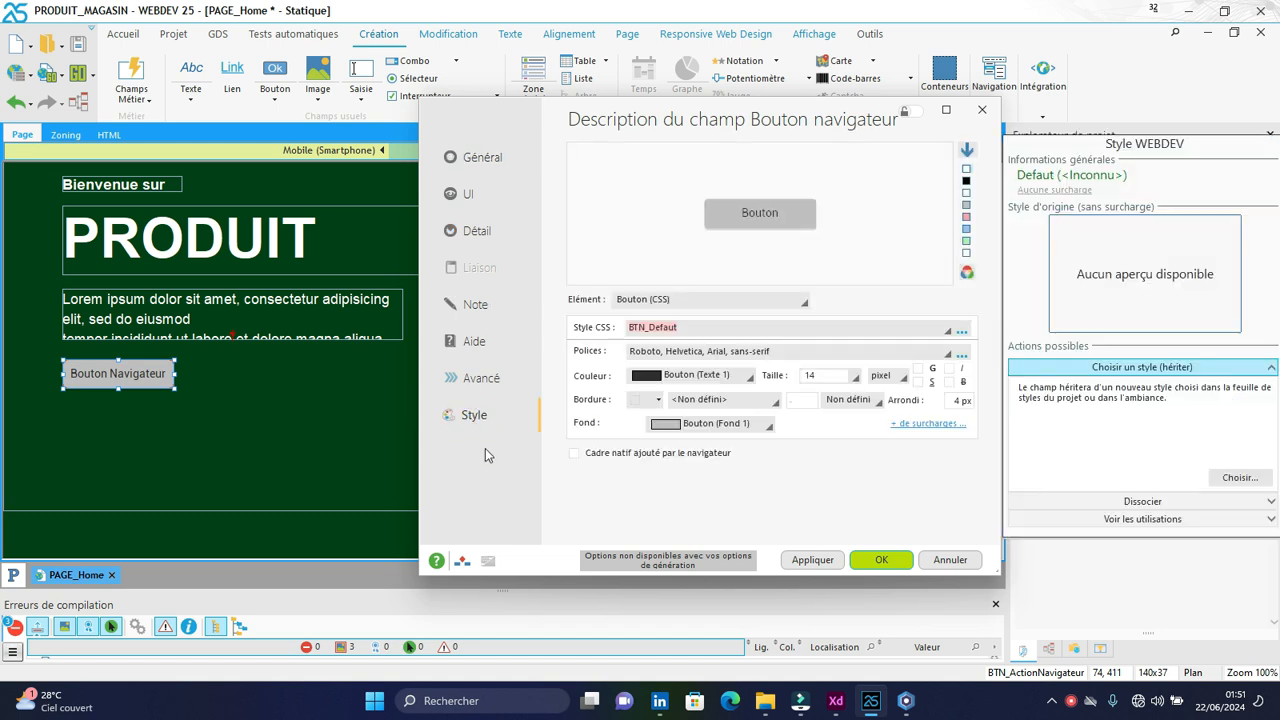
left_click(836, 700)
left_click(703, 147)
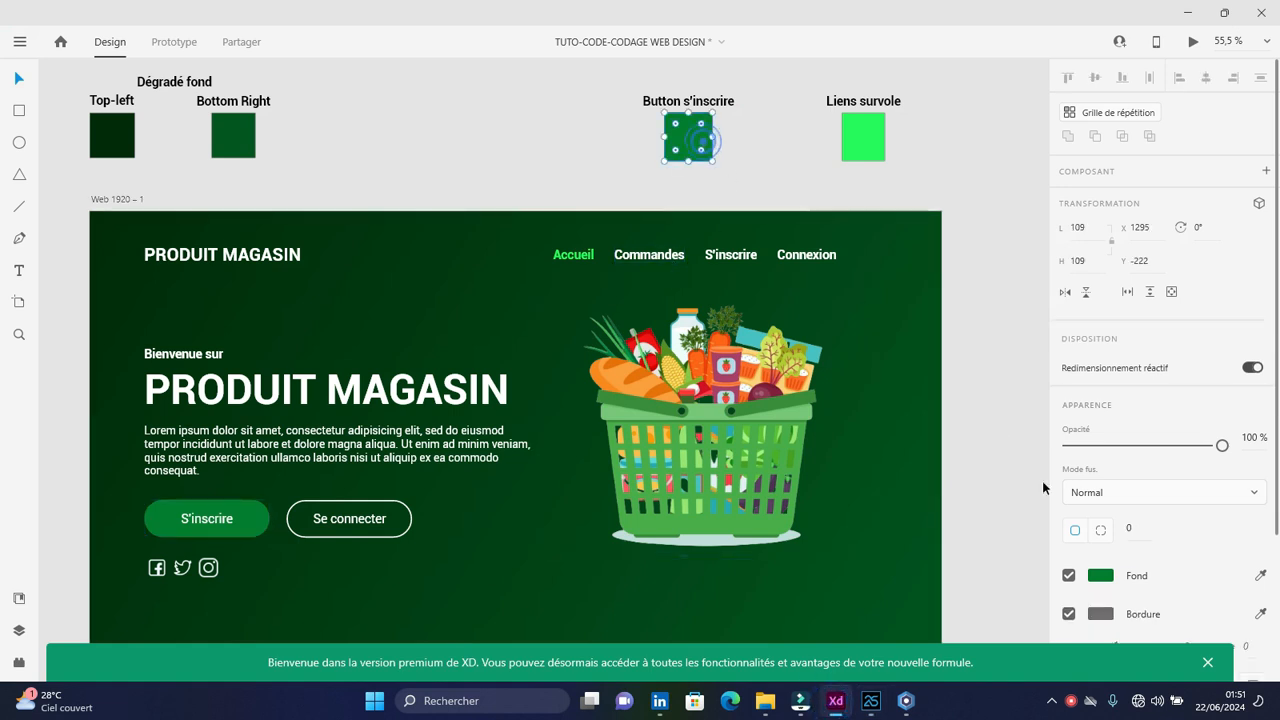
left_click(1100, 575)
left_click(930, 613)
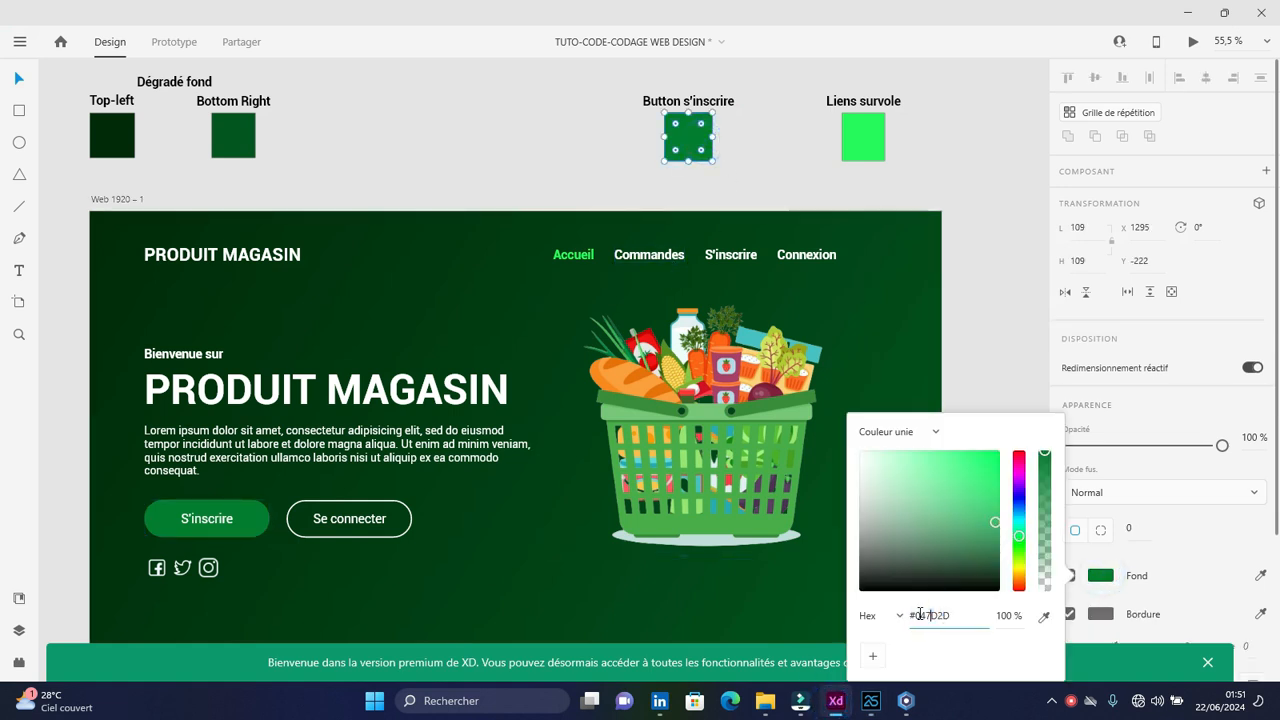
left_click_drag(916, 615, 963, 615)
key("ctrl+c")
- Return to WEBDEV and set the navigator button's background color to #047D2D and its text color to white (Blanc)
left_click(908, 710)
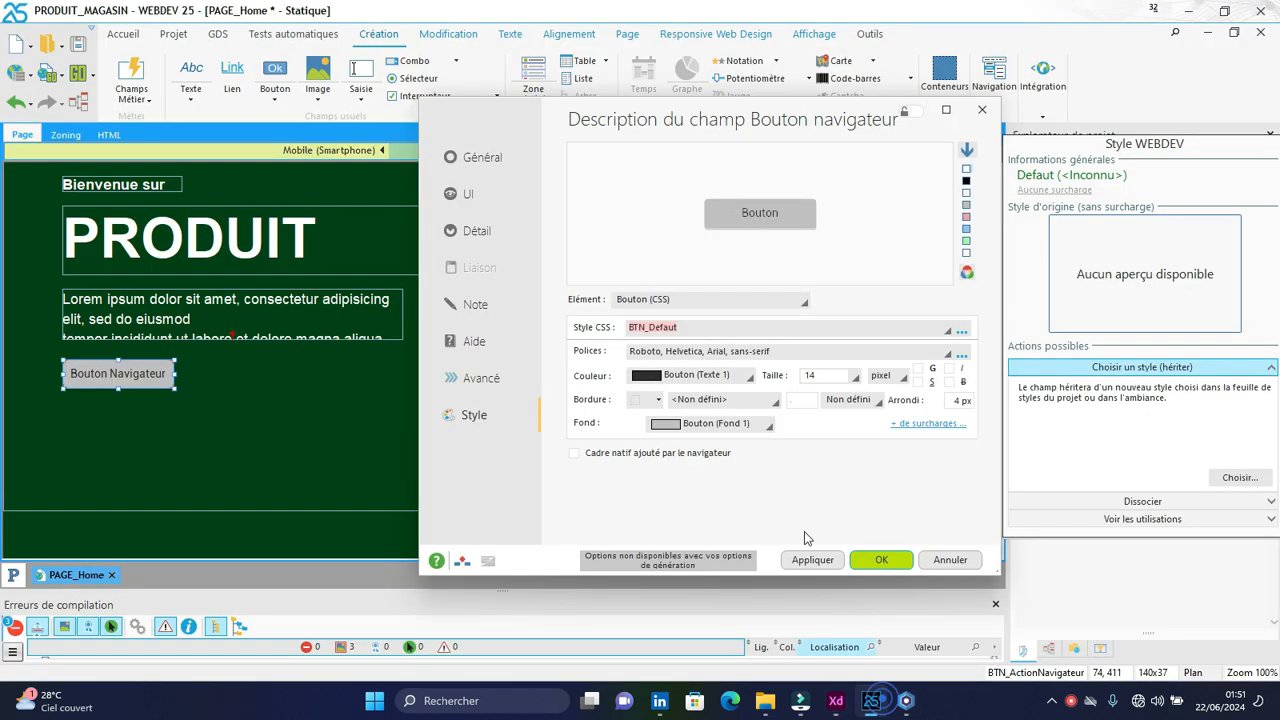
left_click(745, 424)
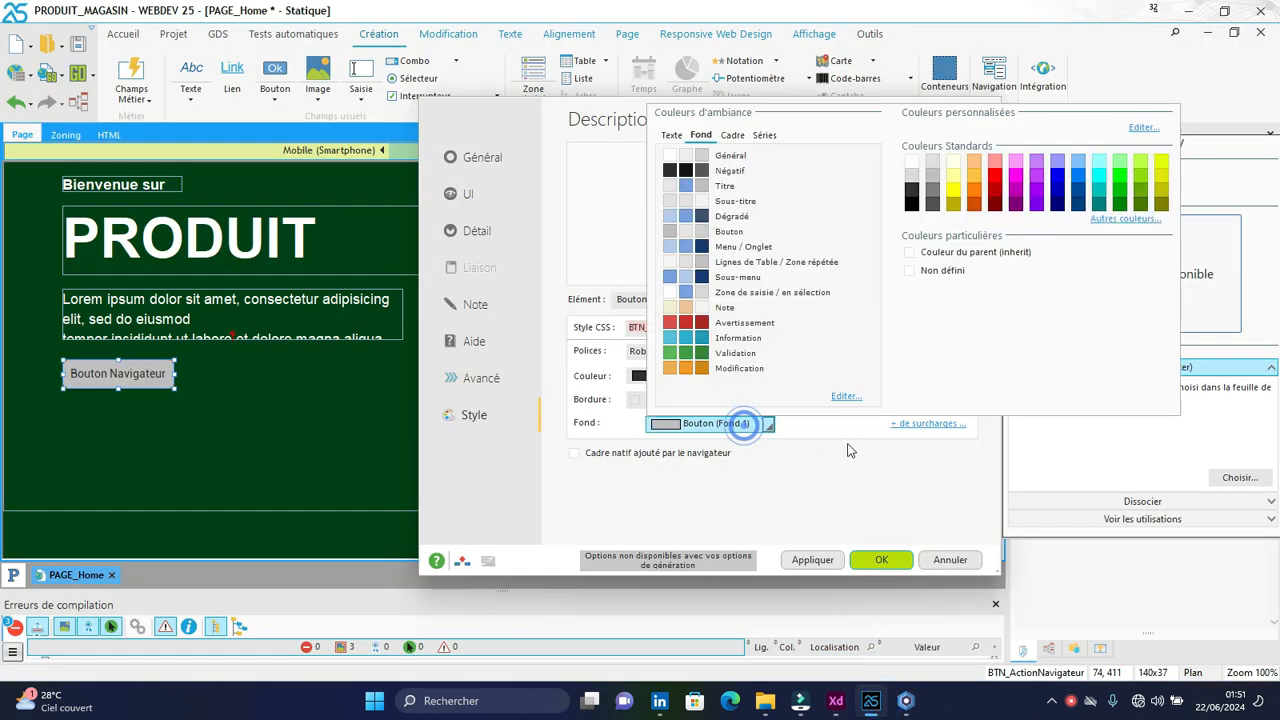
left_click(1118, 220)
double_click(997, 371)
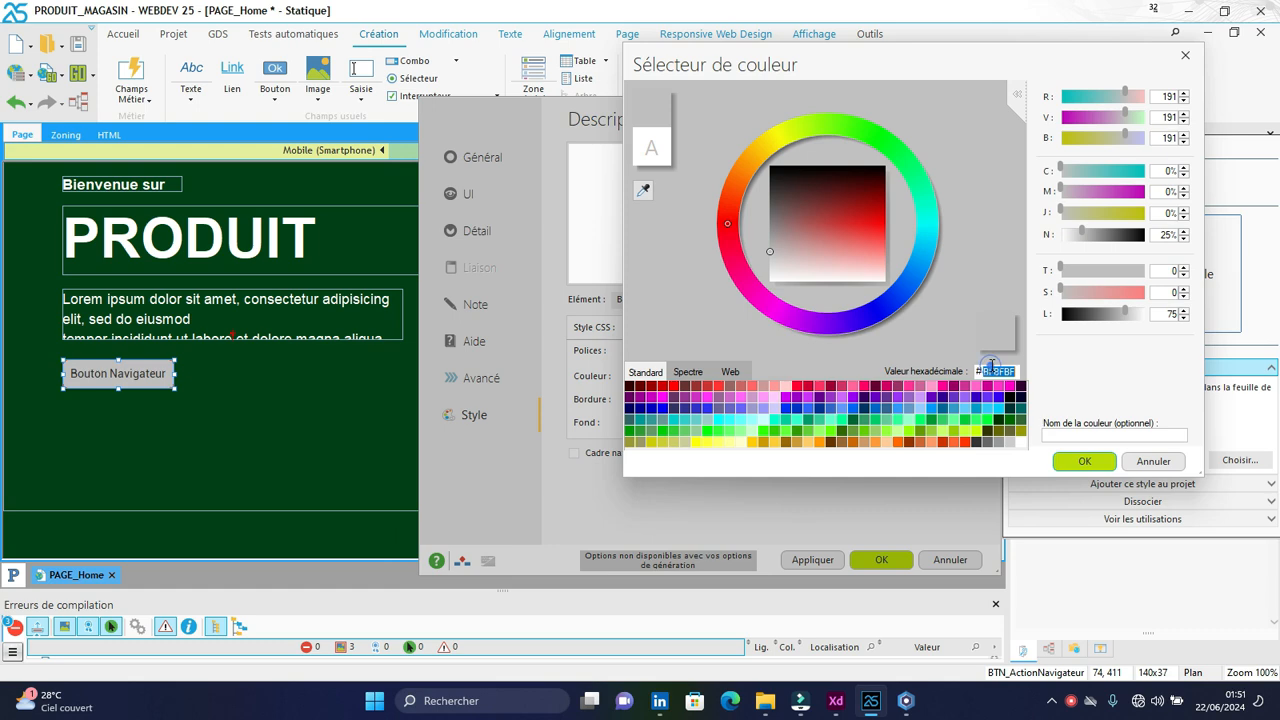
key("ctrl+v")
left_click(1071, 463)
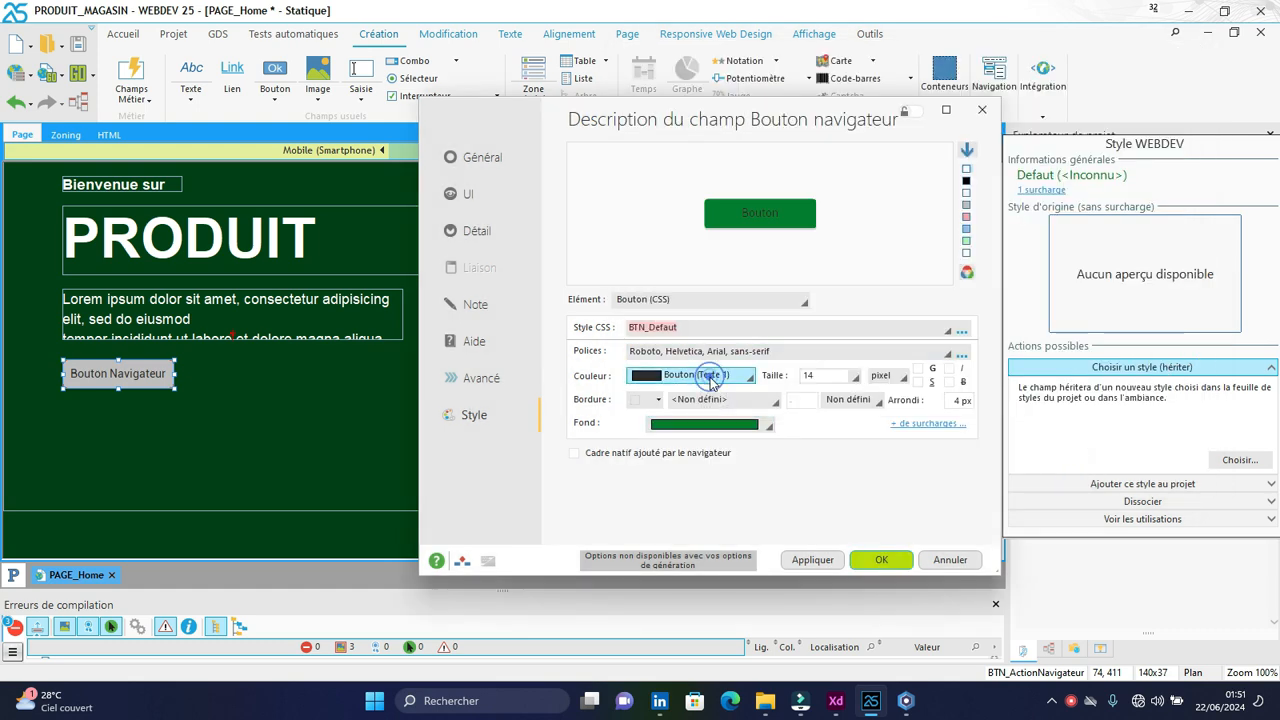
left_click(713, 377)
left_click(895, 444)
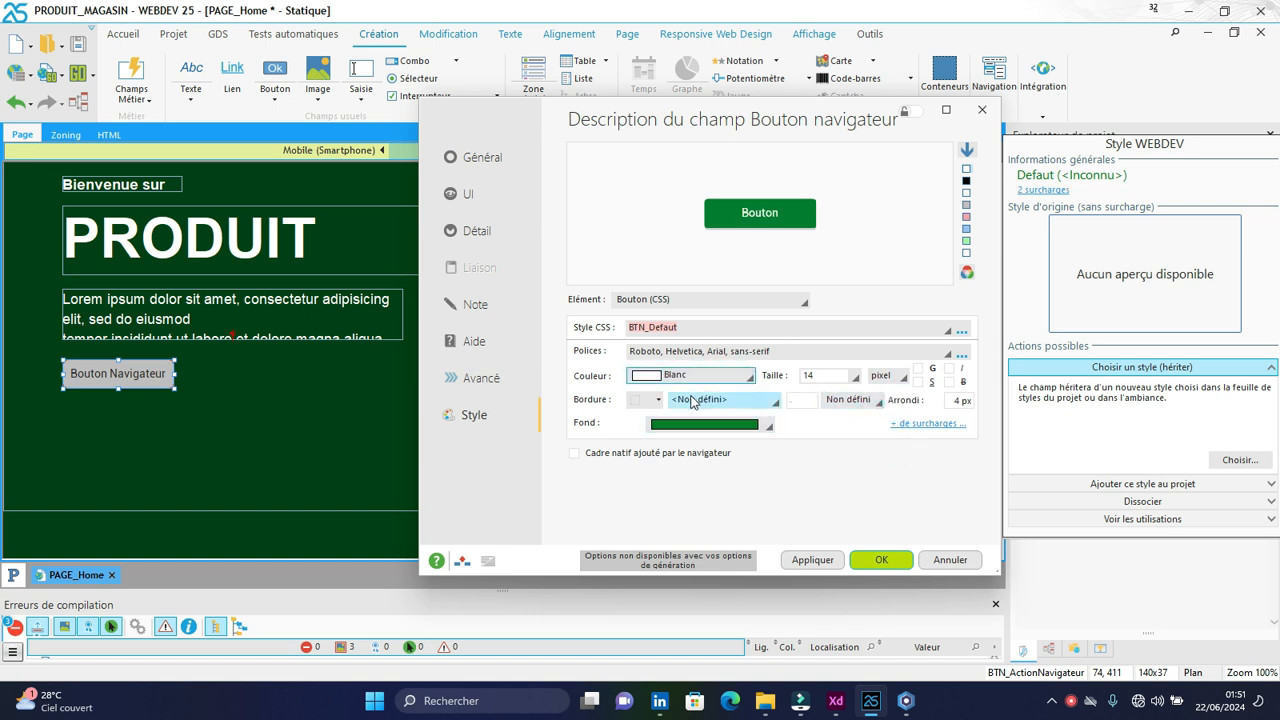
- Try the "Helvetica, Arial, sans-serif" font on the button and restore "Roboto, Helvetica, Arial, sans-serif"
left_click(903, 383)
left_click(886, 390)
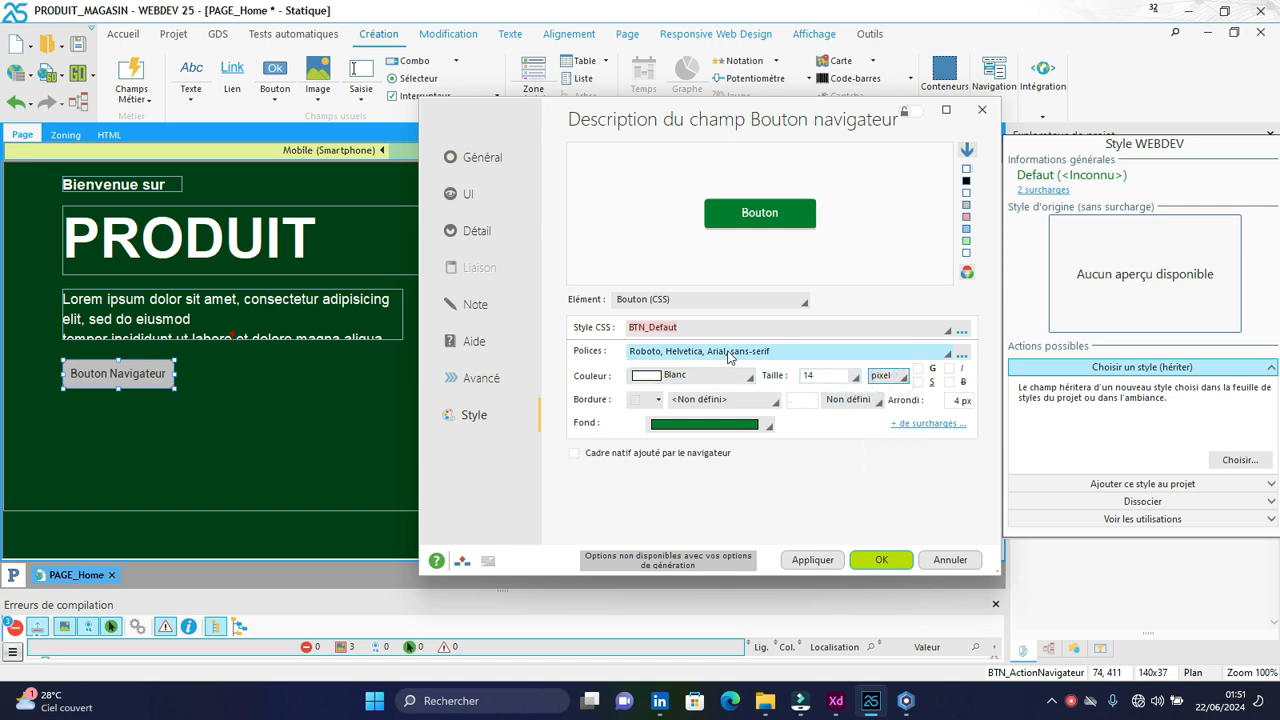
left_click(730, 355)
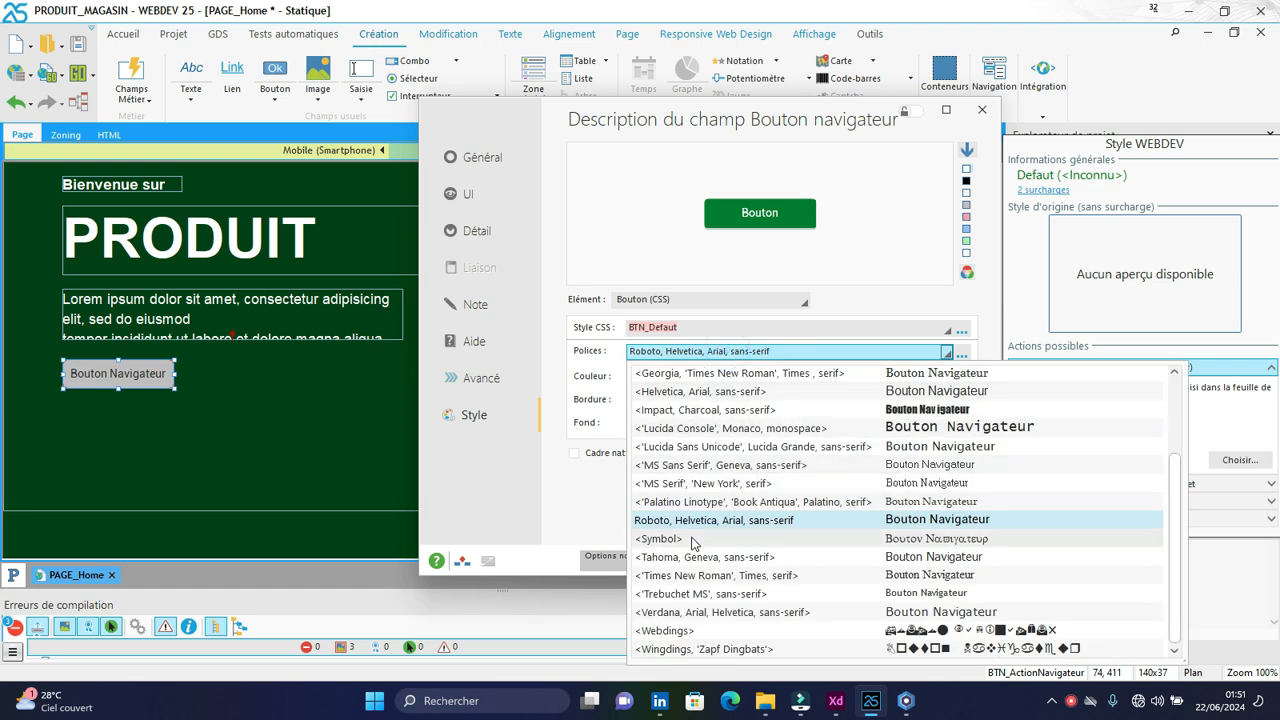
left_click(682, 395)
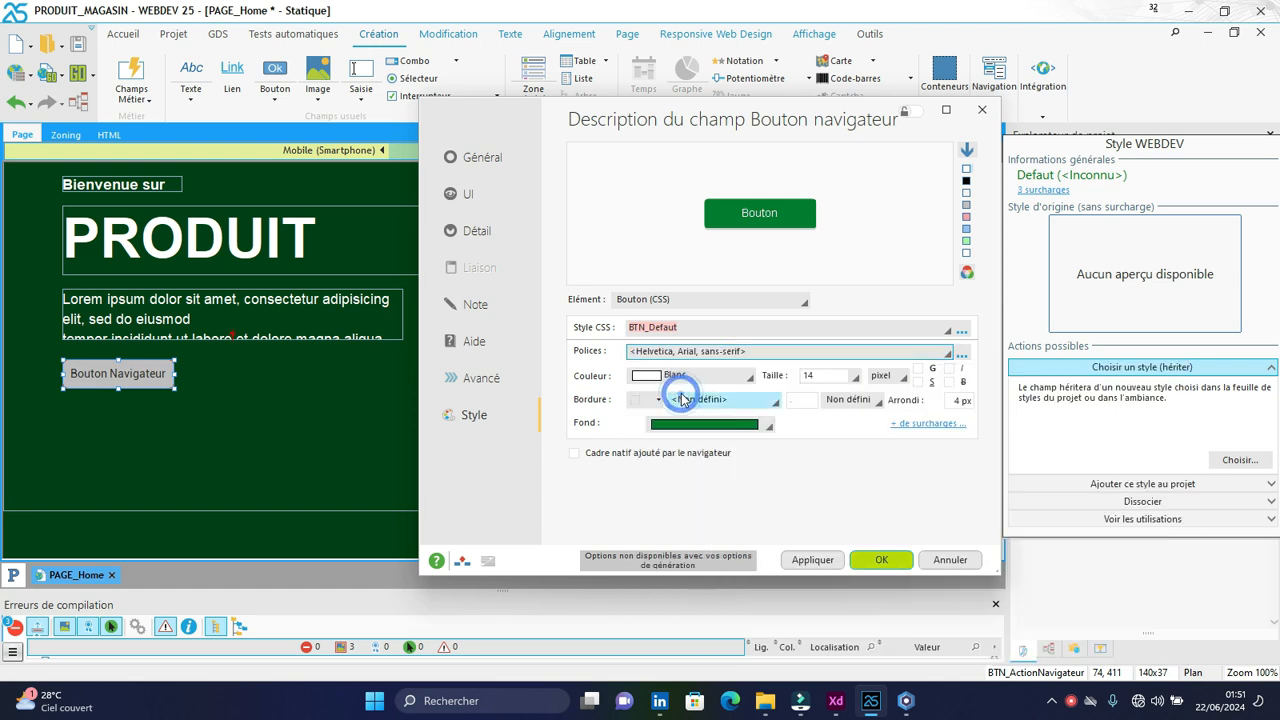
left_click(728, 356)
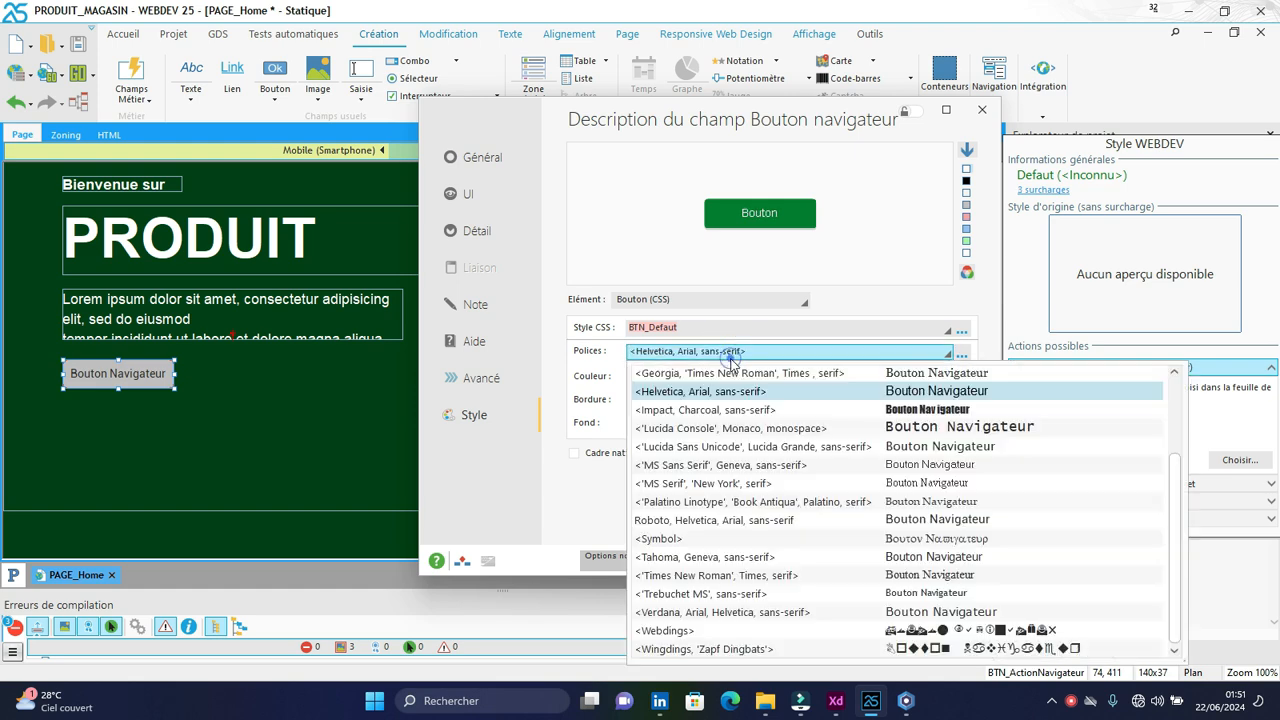
left_click(716, 522)
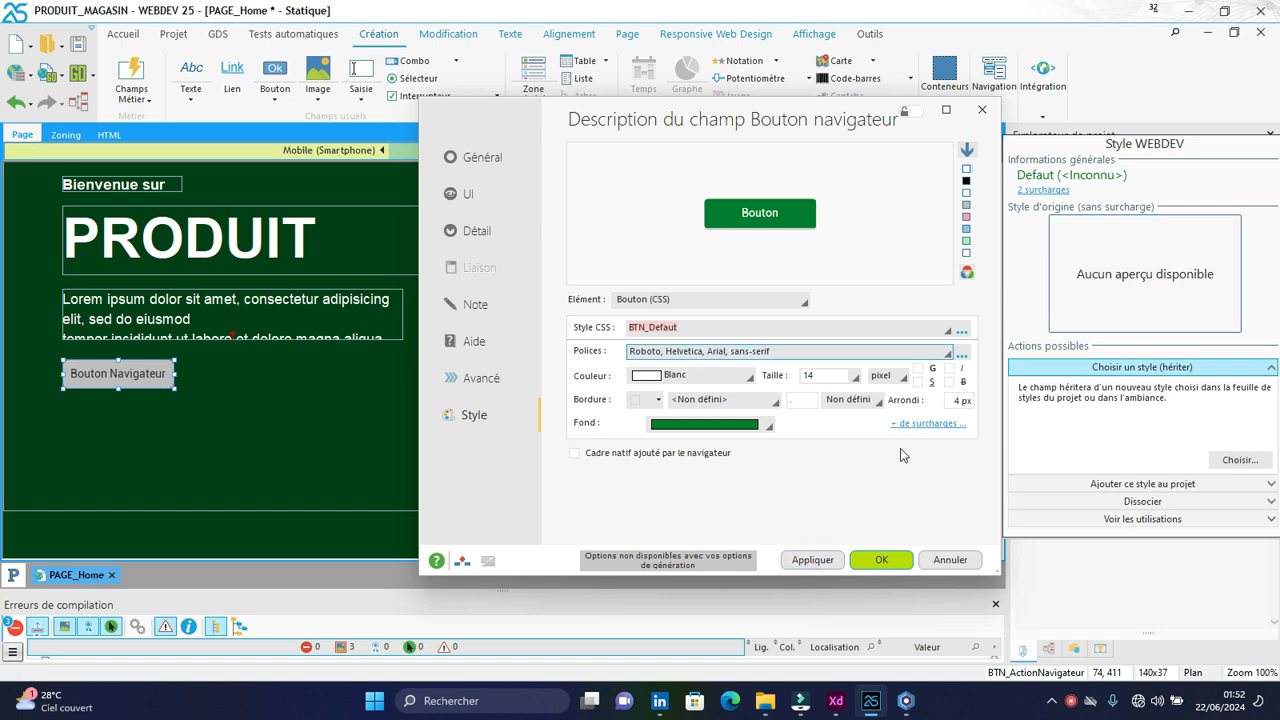
- Open the frame settings in the button's style overrides and consult the "S'inscrire" button's corner radius in the XD mockup
left_click(922, 423)
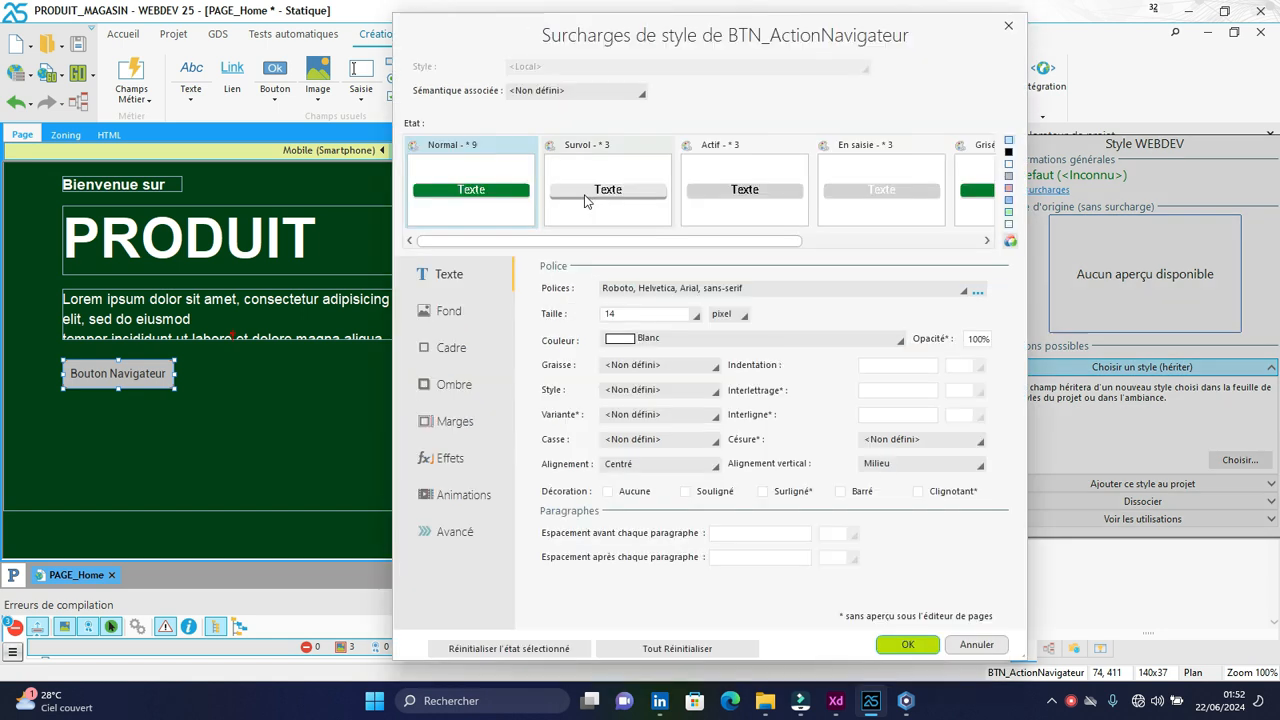
left_click(446, 313)
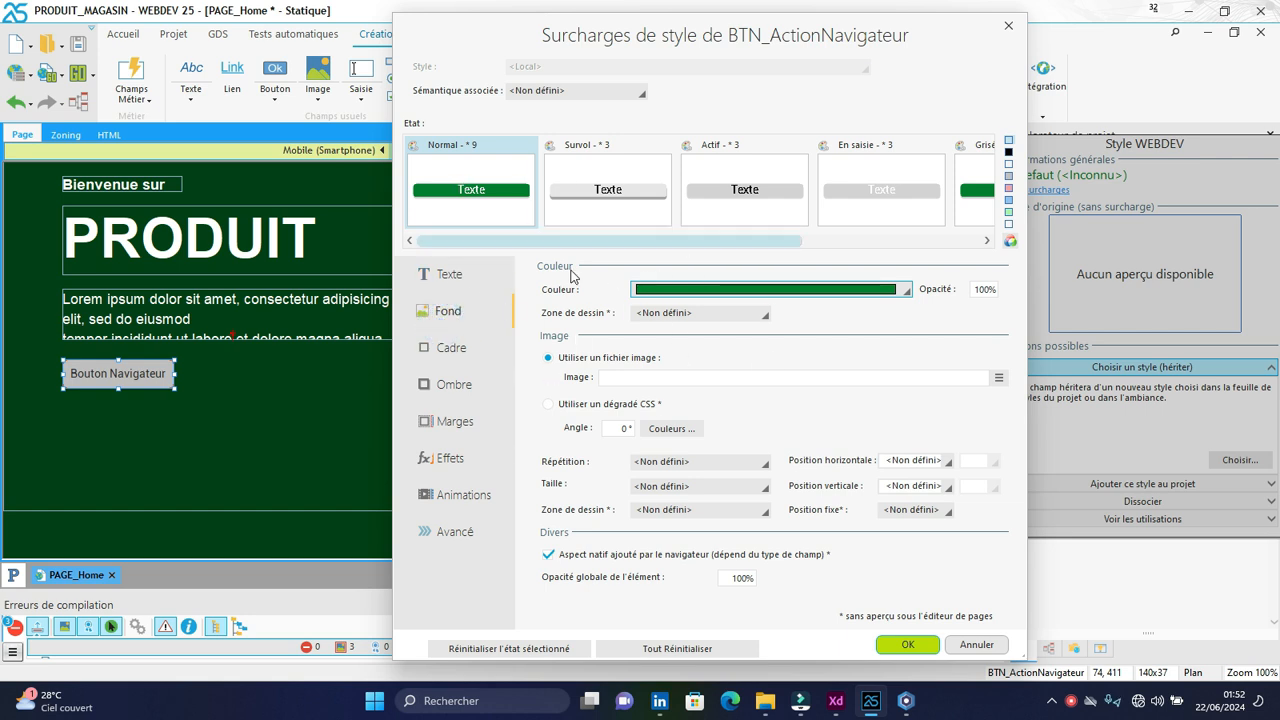
left_click(457, 352)
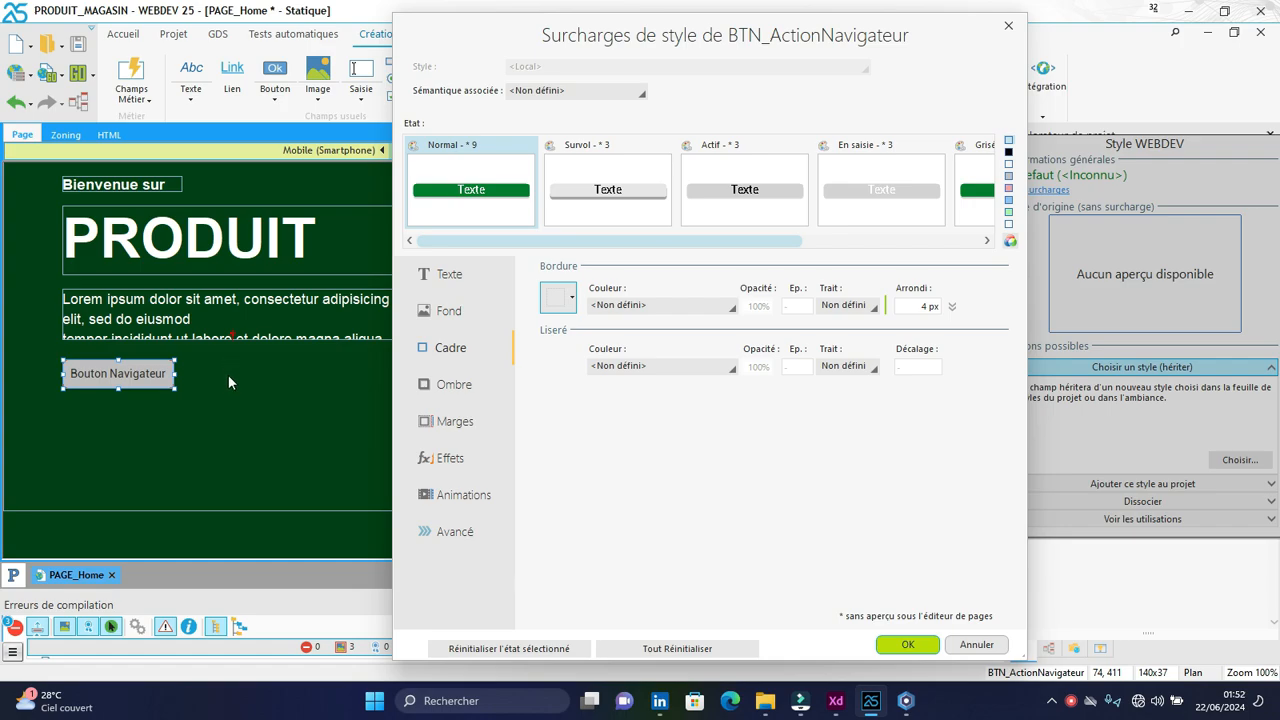
left_click(836, 702)
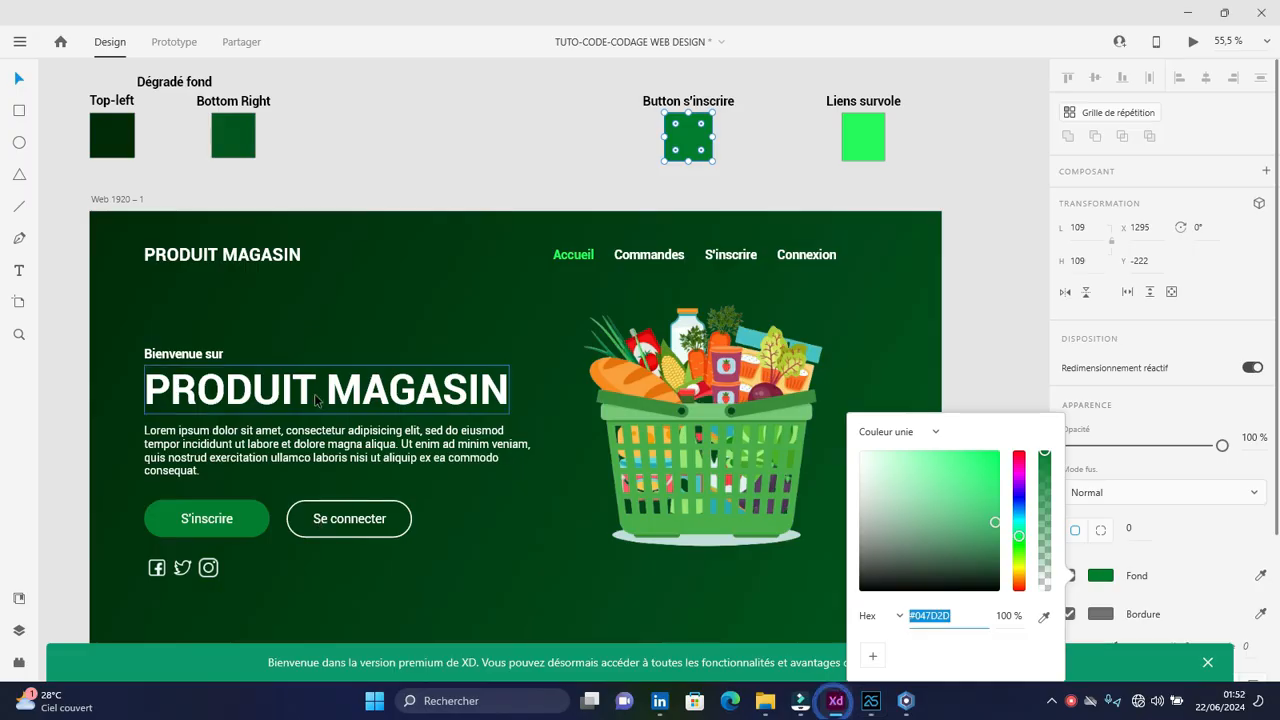
left_click(154, 512)
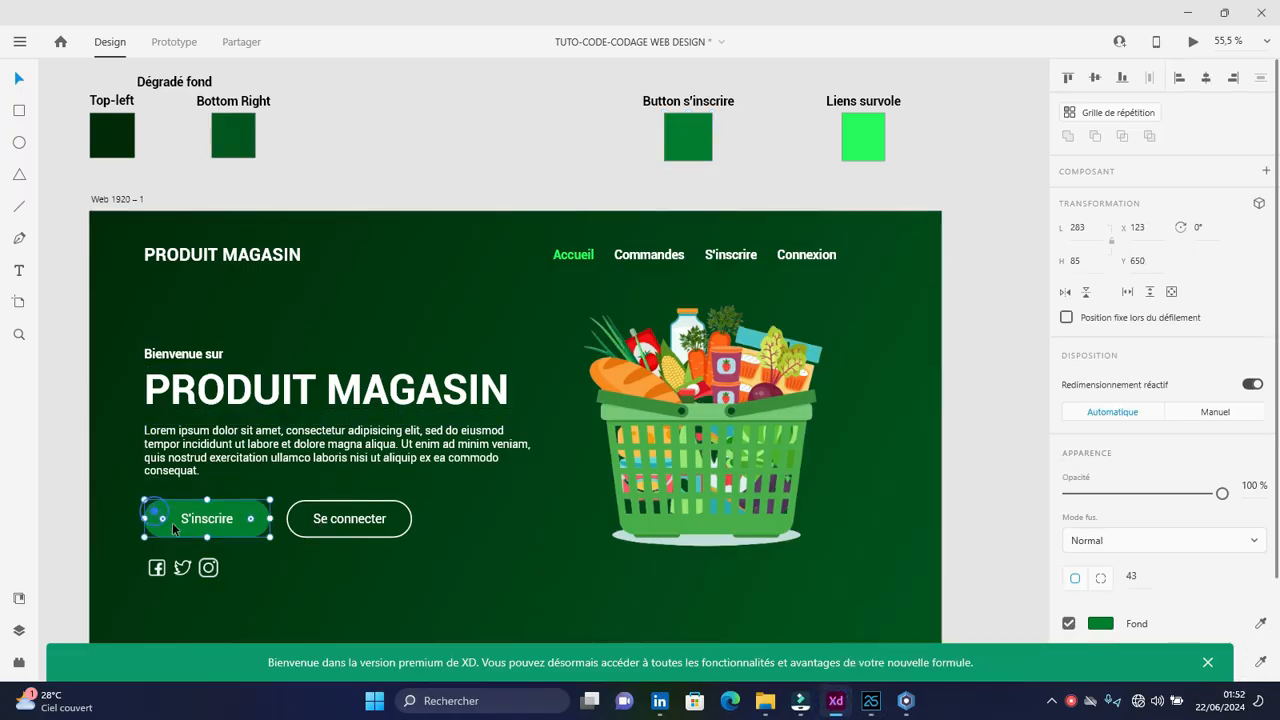
scroll(1134, 569, "down", 3)
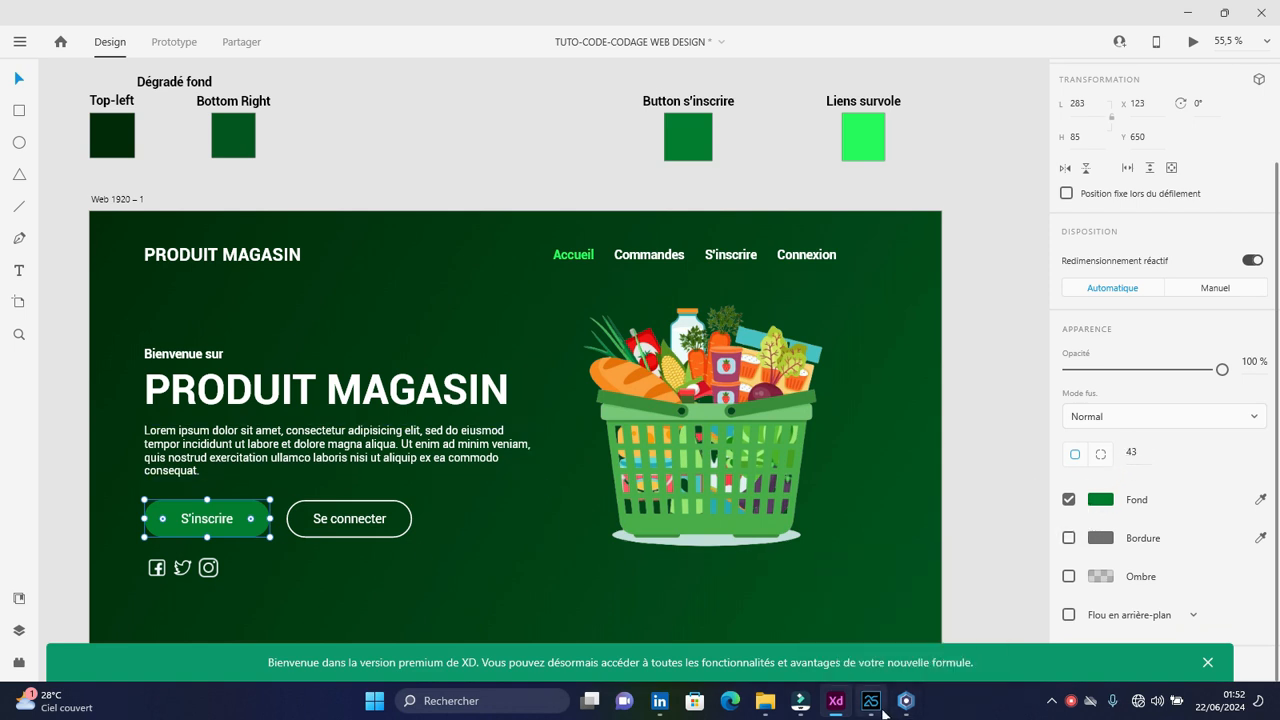
- Return to WEBDEV and set the border rounding of the button's Normal state to 44 px
mouse_move(870, 700)
left_click(870, 618)
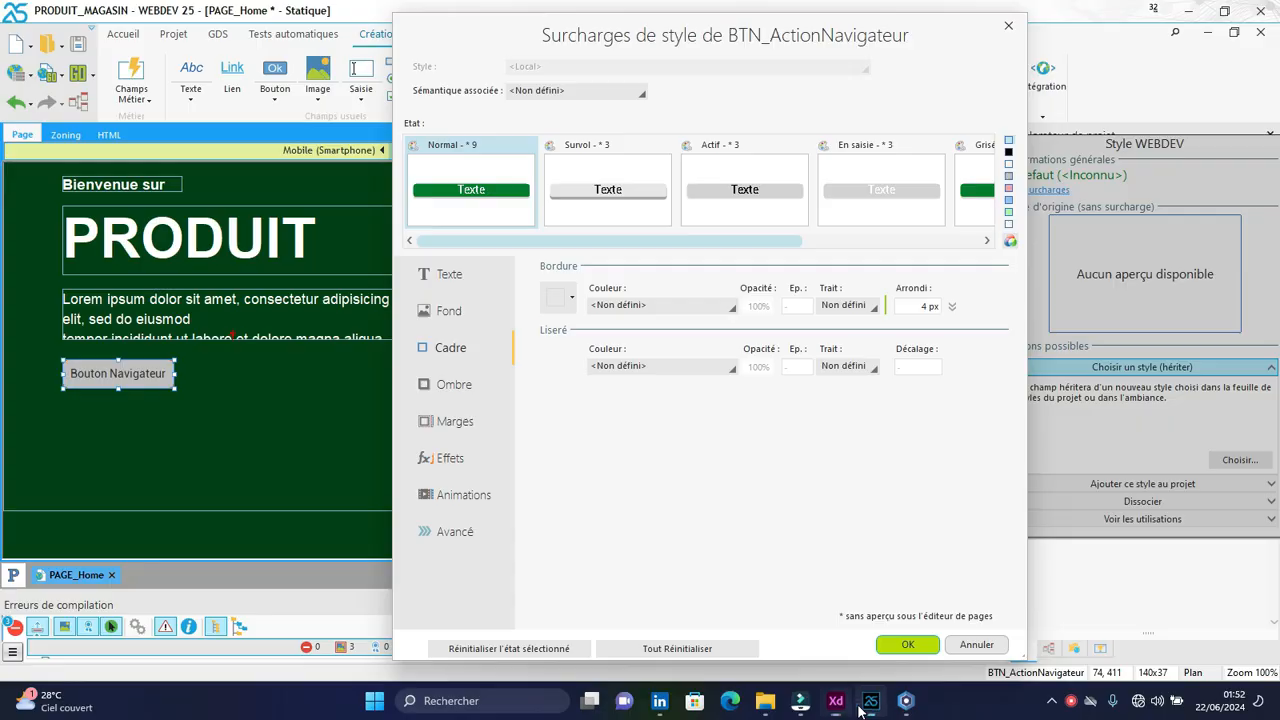
left_click(923, 307)
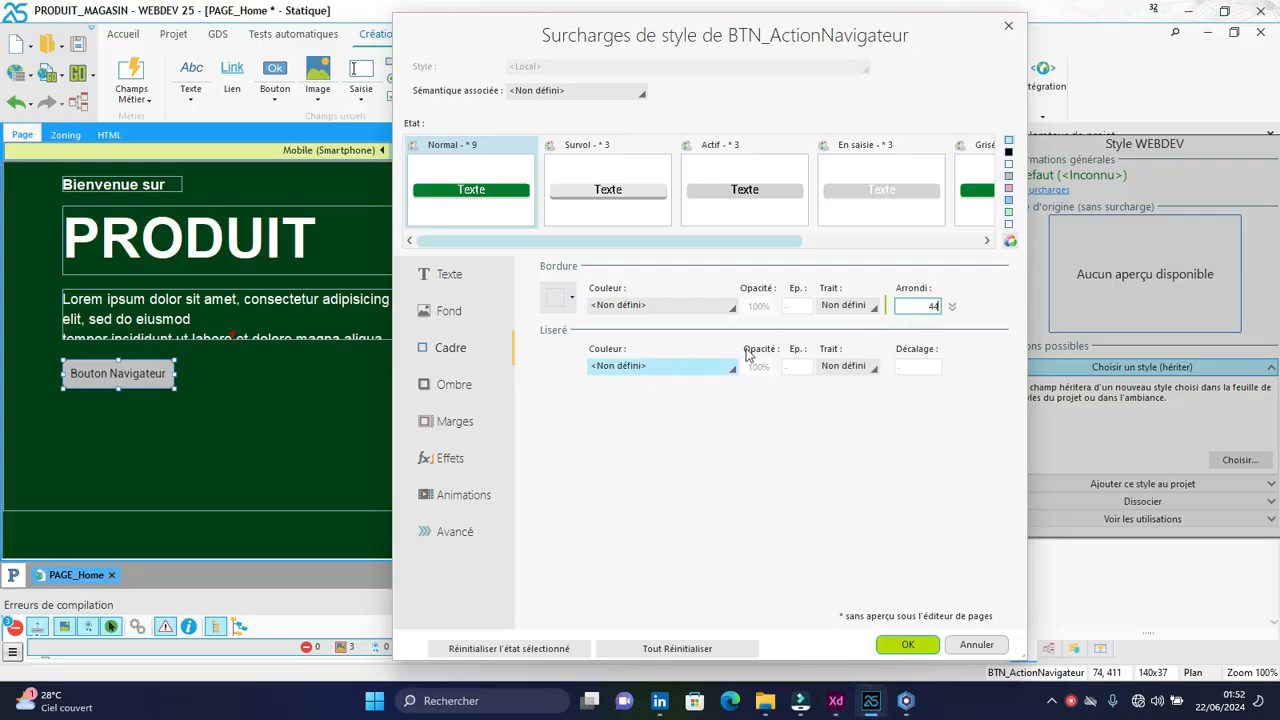
type("44")
left_click(852, 304)
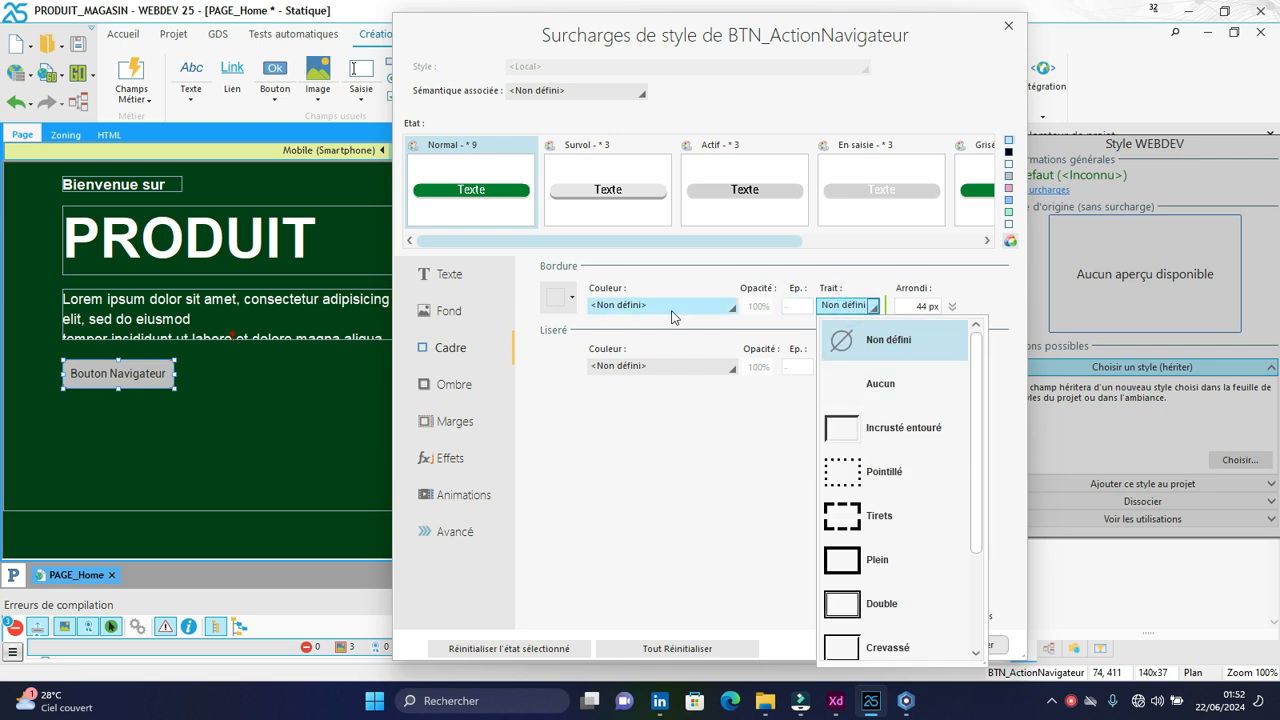
left_click(463, 318)
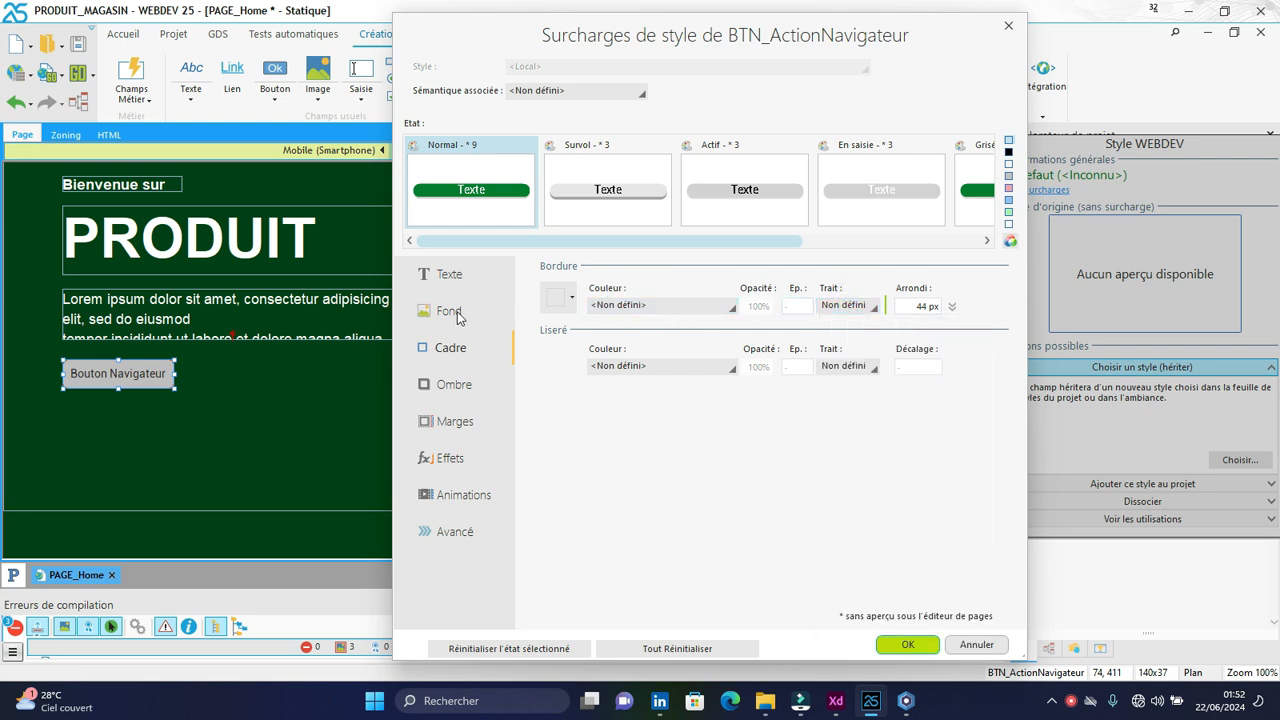
- Set all four internal margins of the button to 10 px and apply the style overrides to the button
left_click(452, 384)
left_click(449, 347)
left_click(453, 421)
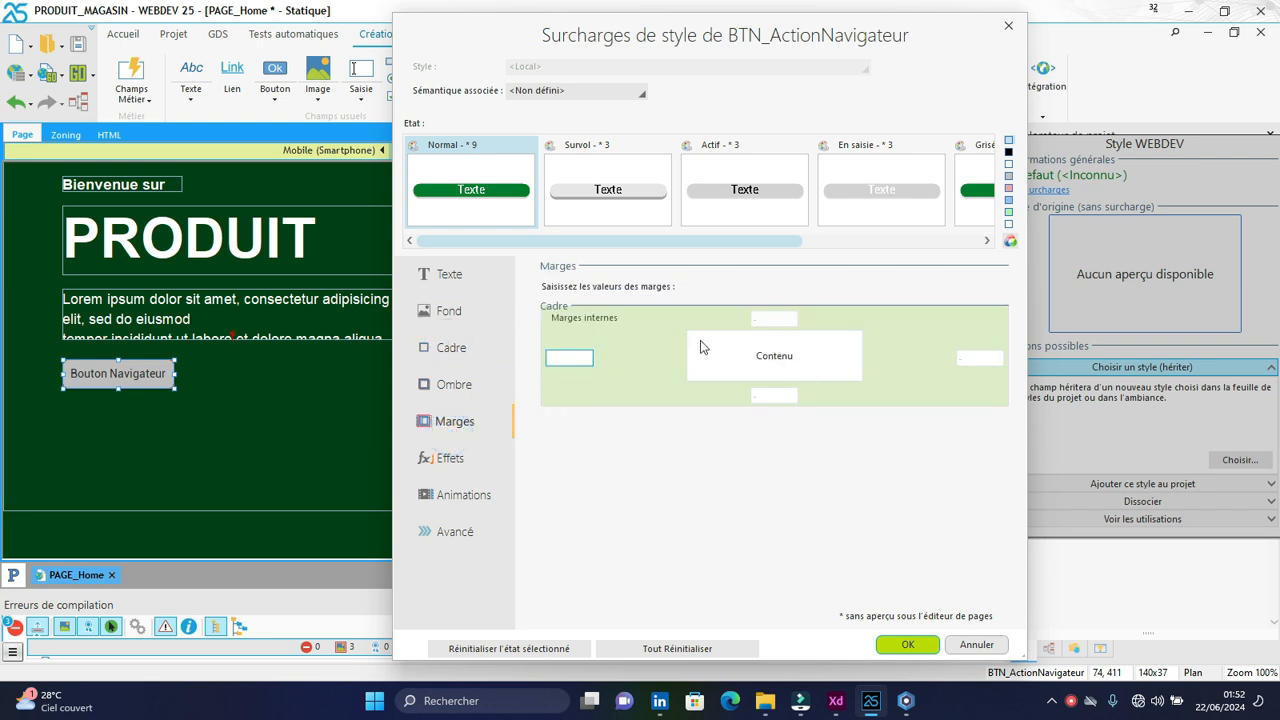
key("Tab")
type("1")
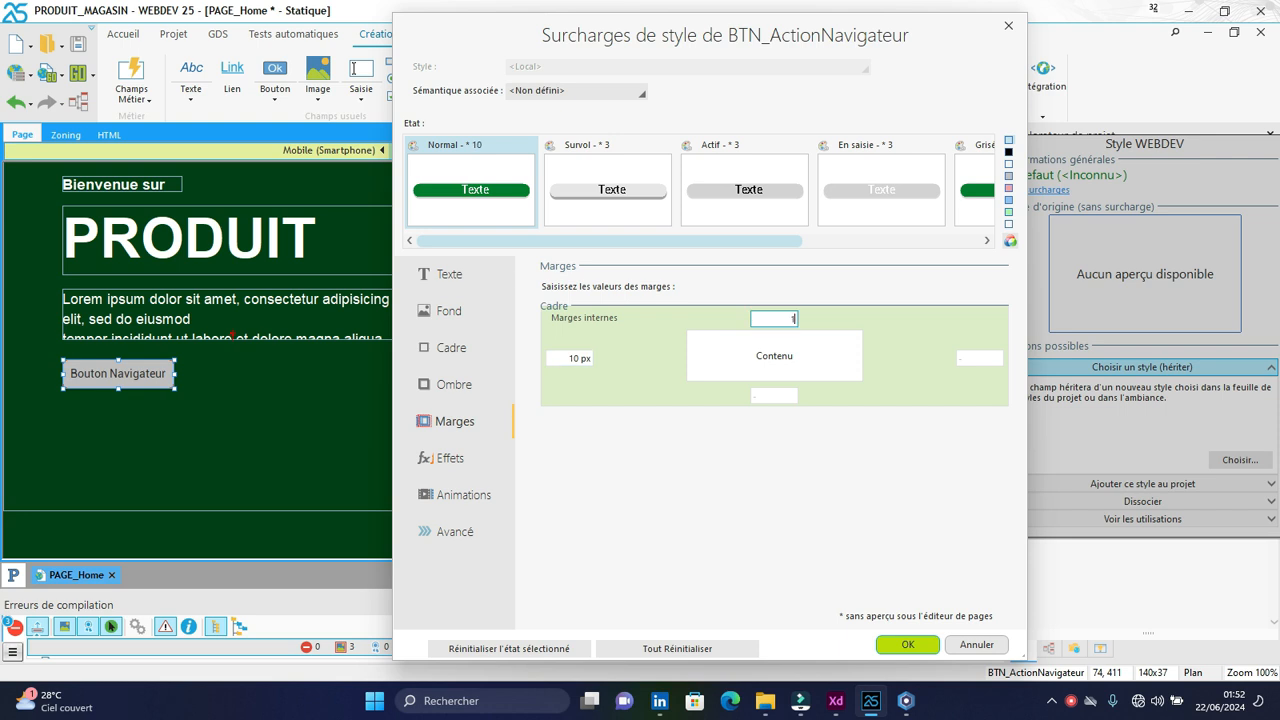
type("0")
key("Tab")
type("10")
key("Tab")
type("1")
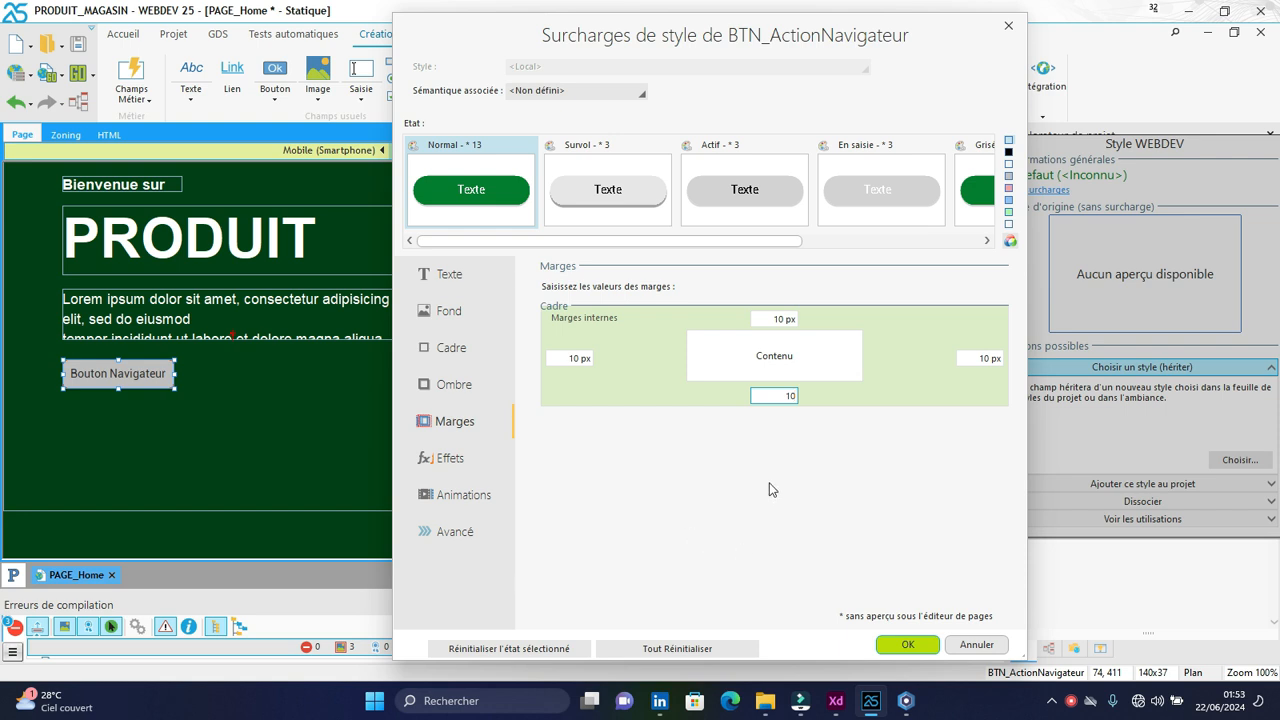
left_click(905, 645)
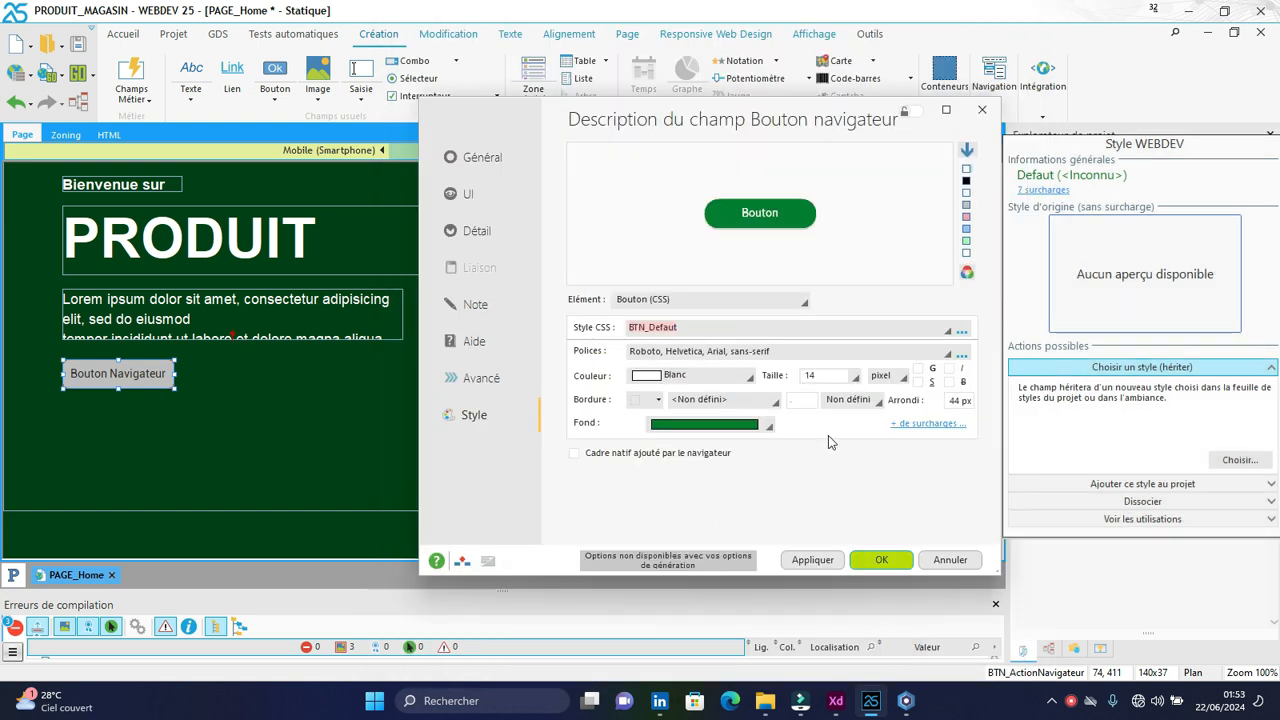
left_click(805, 560)
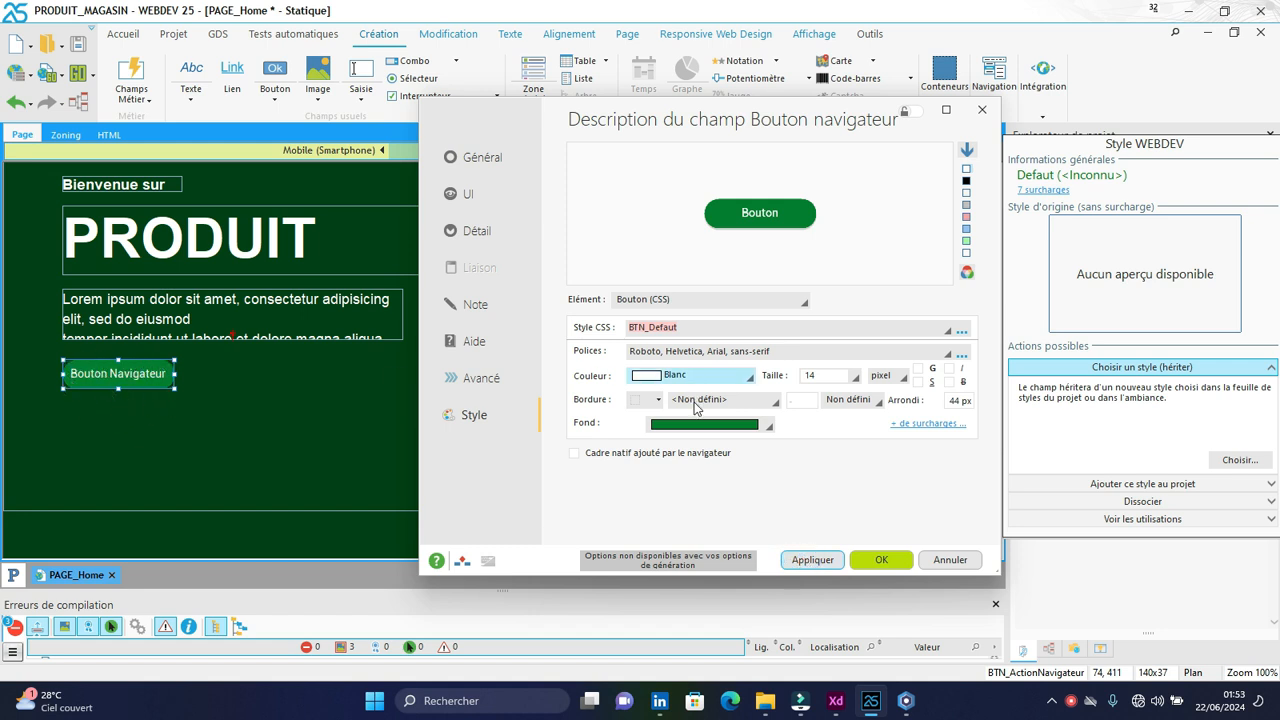
- Review the text, margin and effect overrides of the button's Normal state, and close the button description with its settings kept
left_click(905, 424)
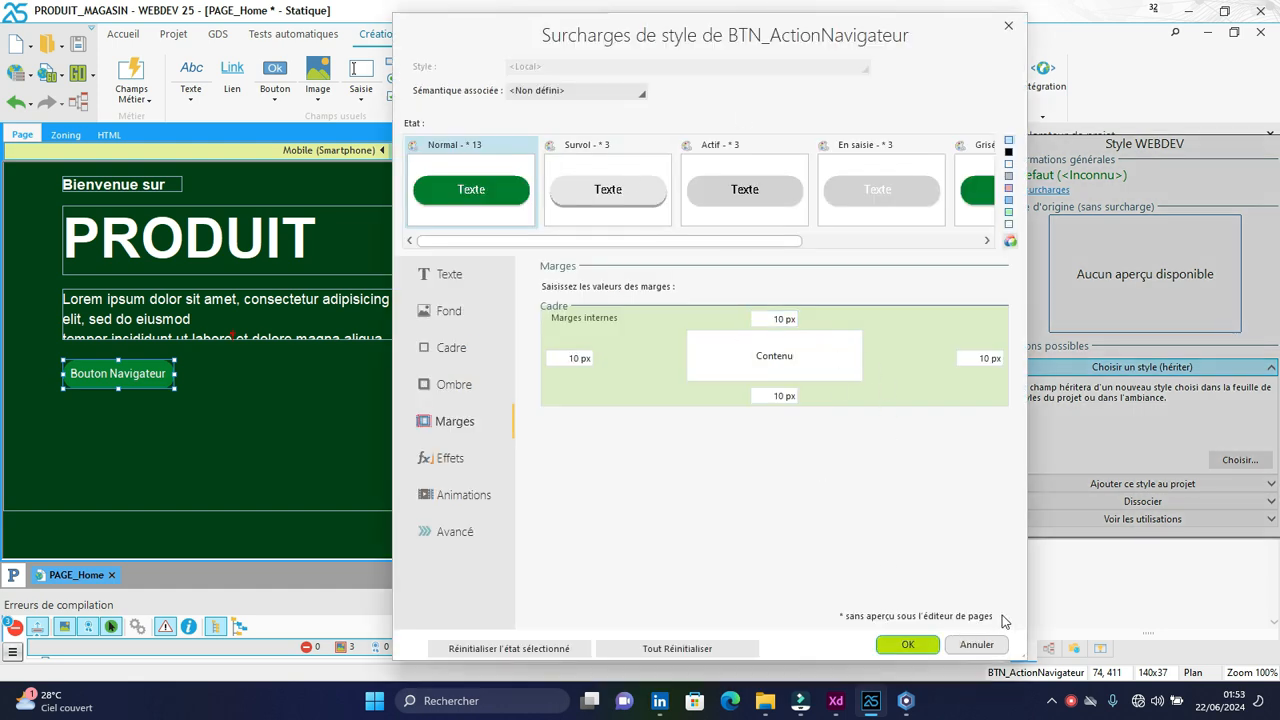
left_click(976, 644)
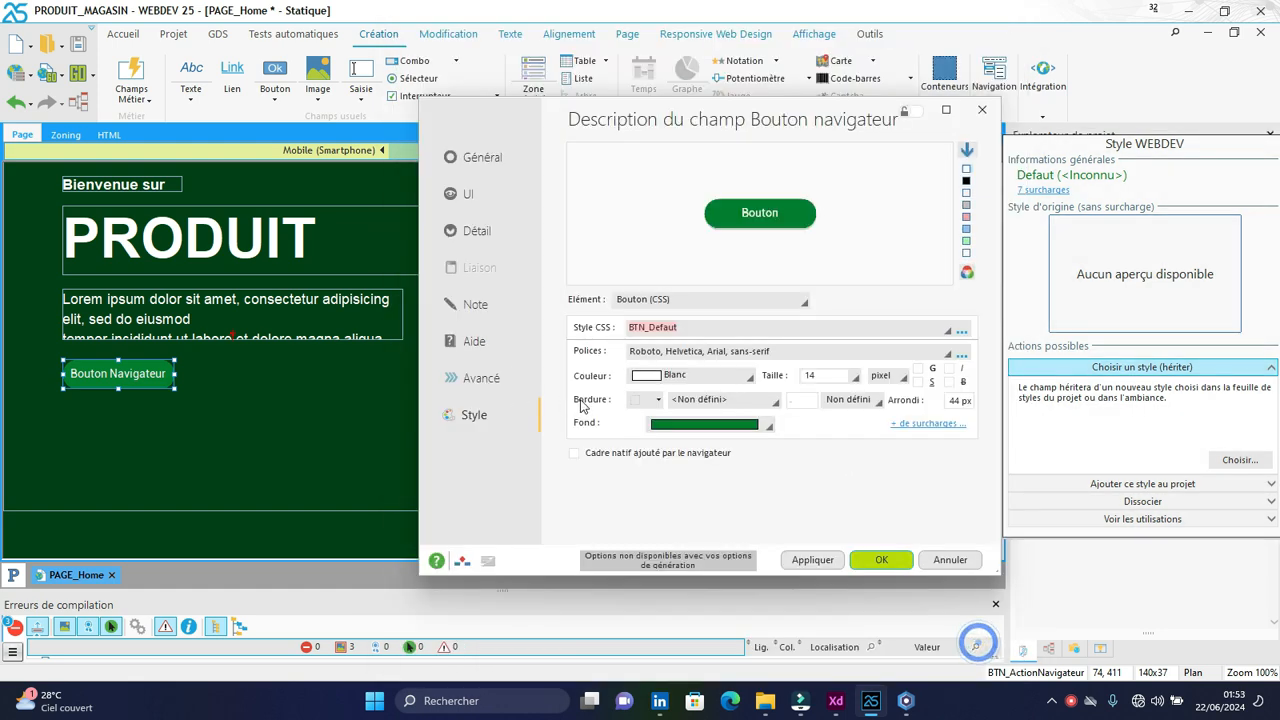
left_click(931, 427)
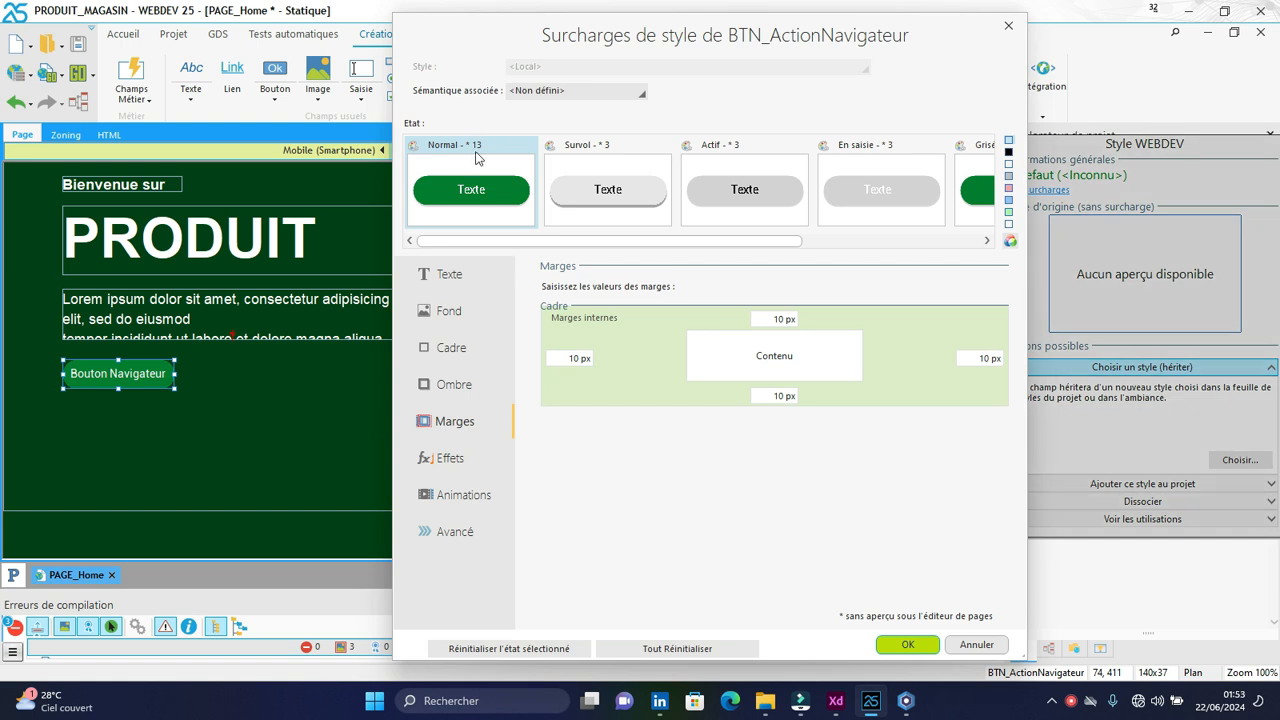
left_click(447, 279)
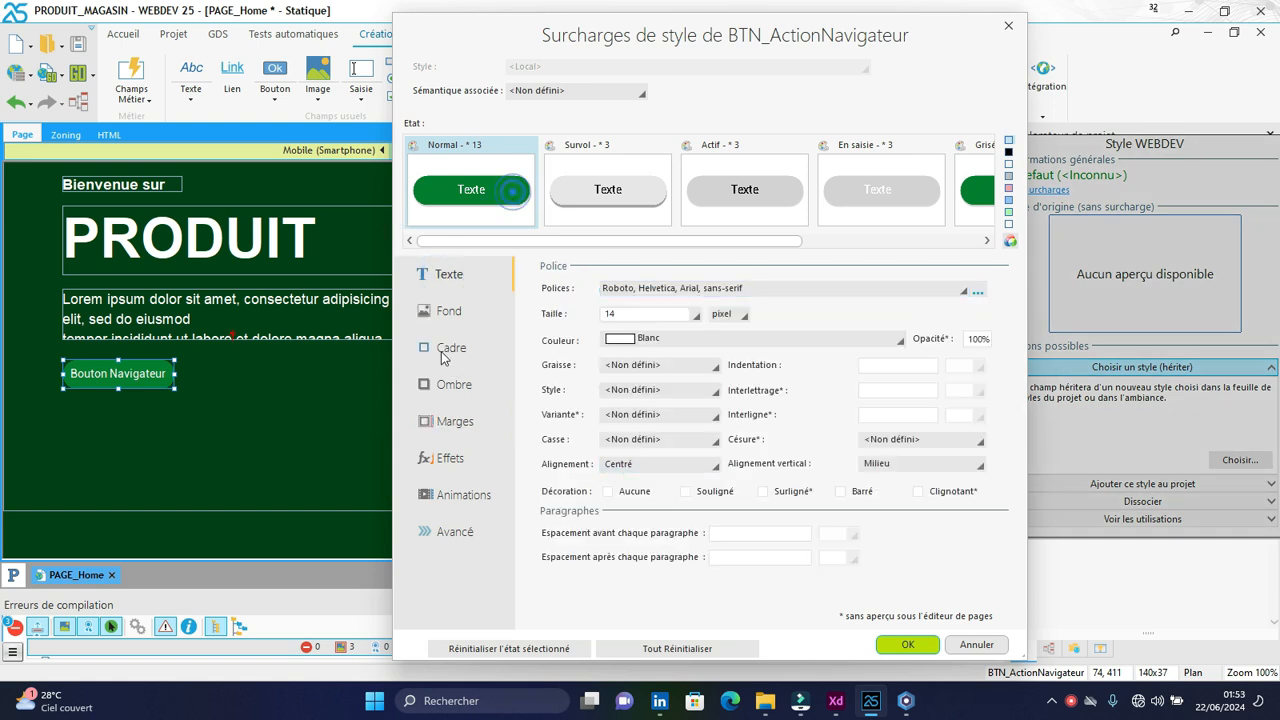
left_click(452, 421)
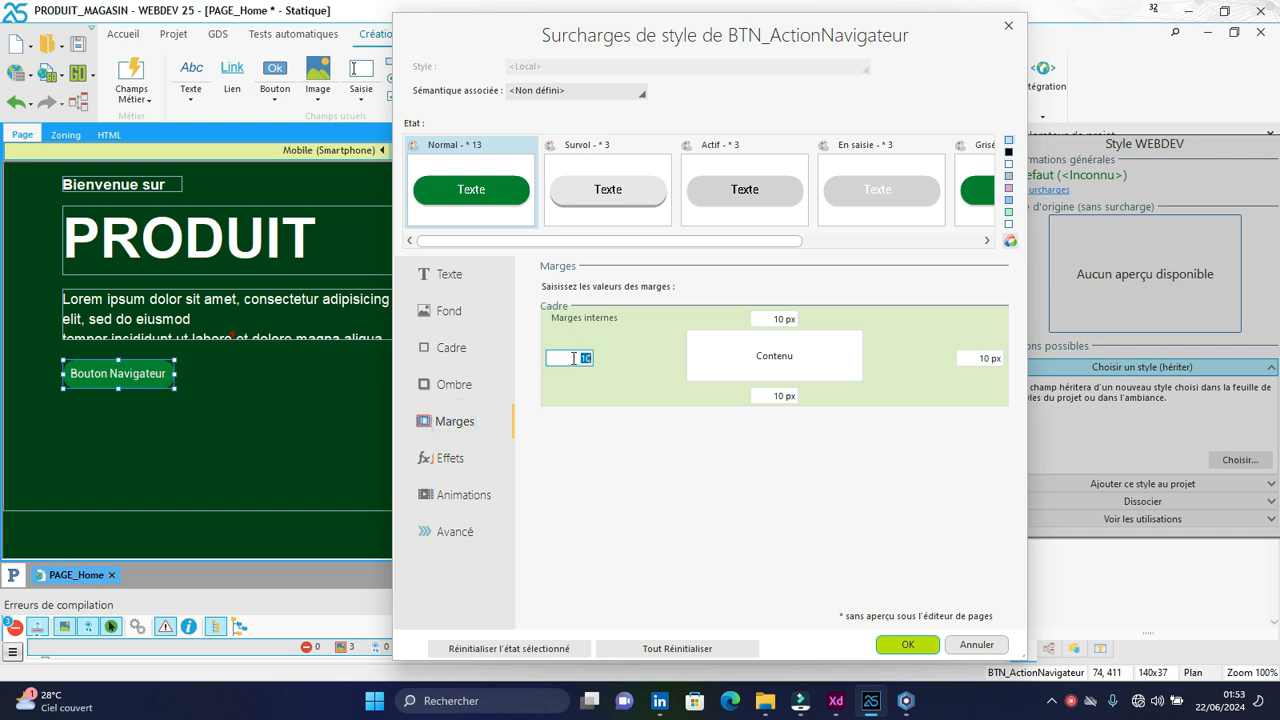
left_click(442, 458)
left_click(440, 274)
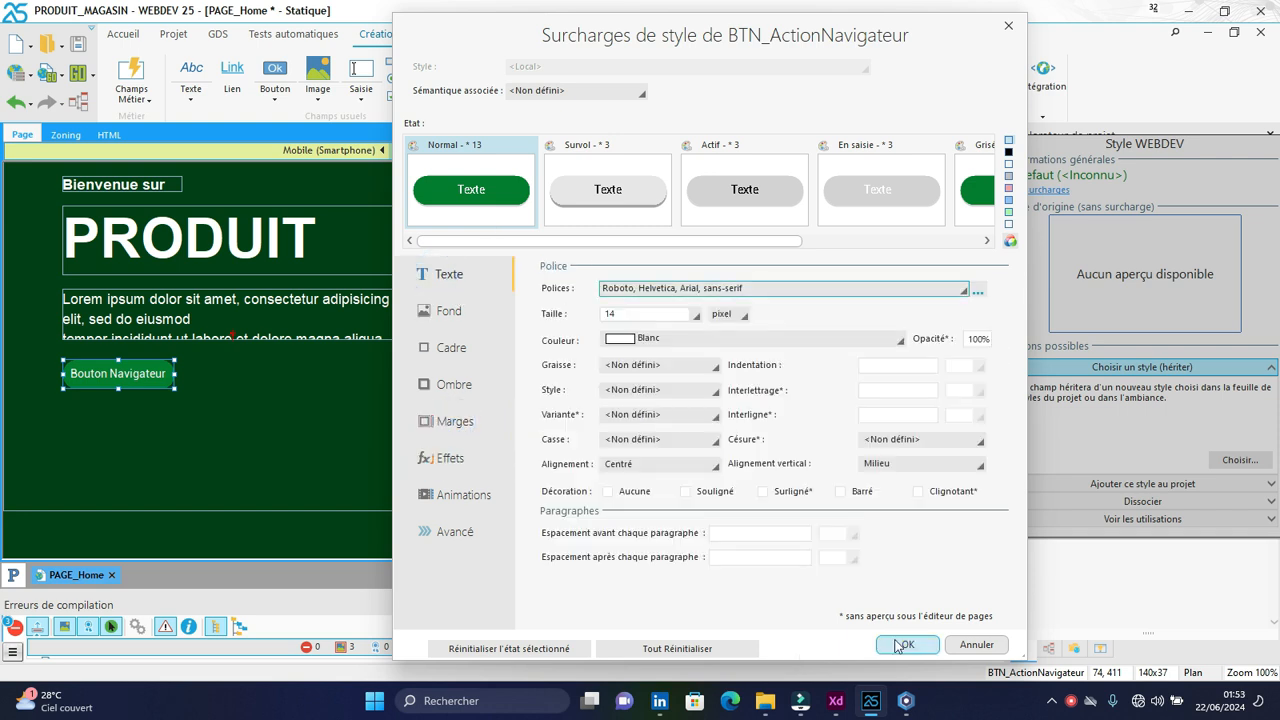
left_click(895, 643)
left_click(881, 559)
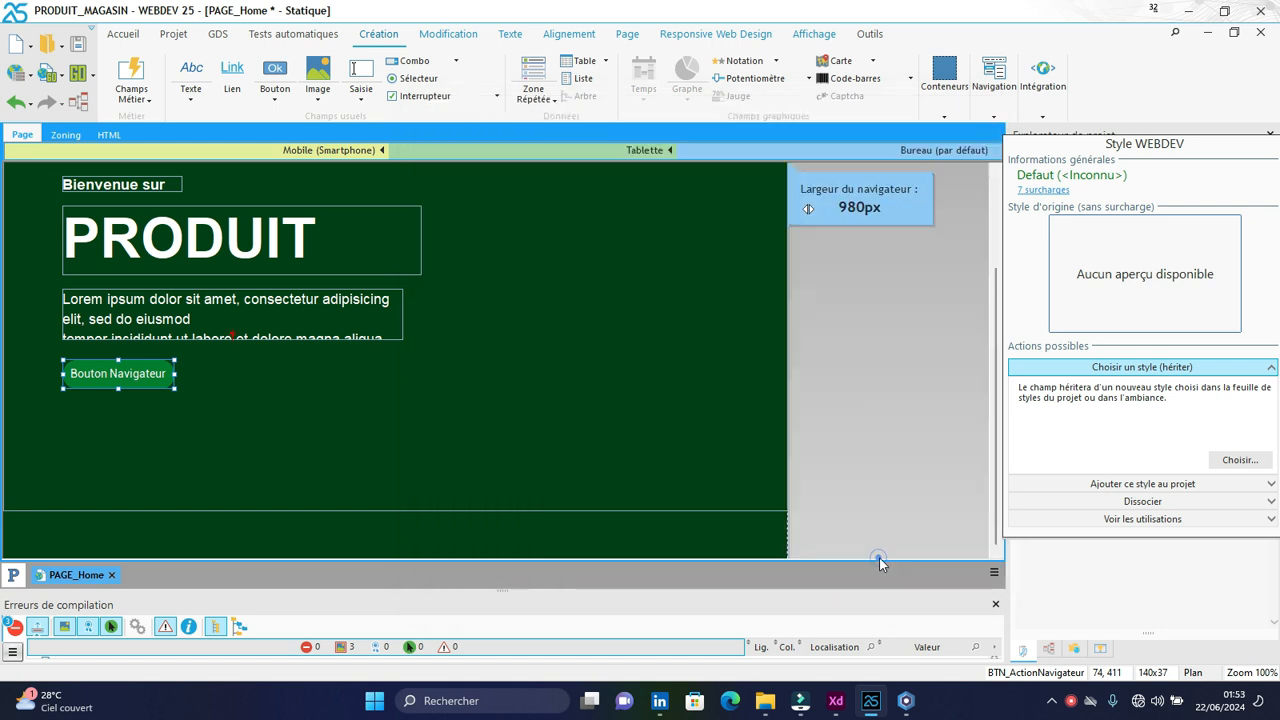
- Enlarge the green button to about 170 × 53 and change its label to "S'inscrire"
left_click_drag(173, 389, 210, 416)
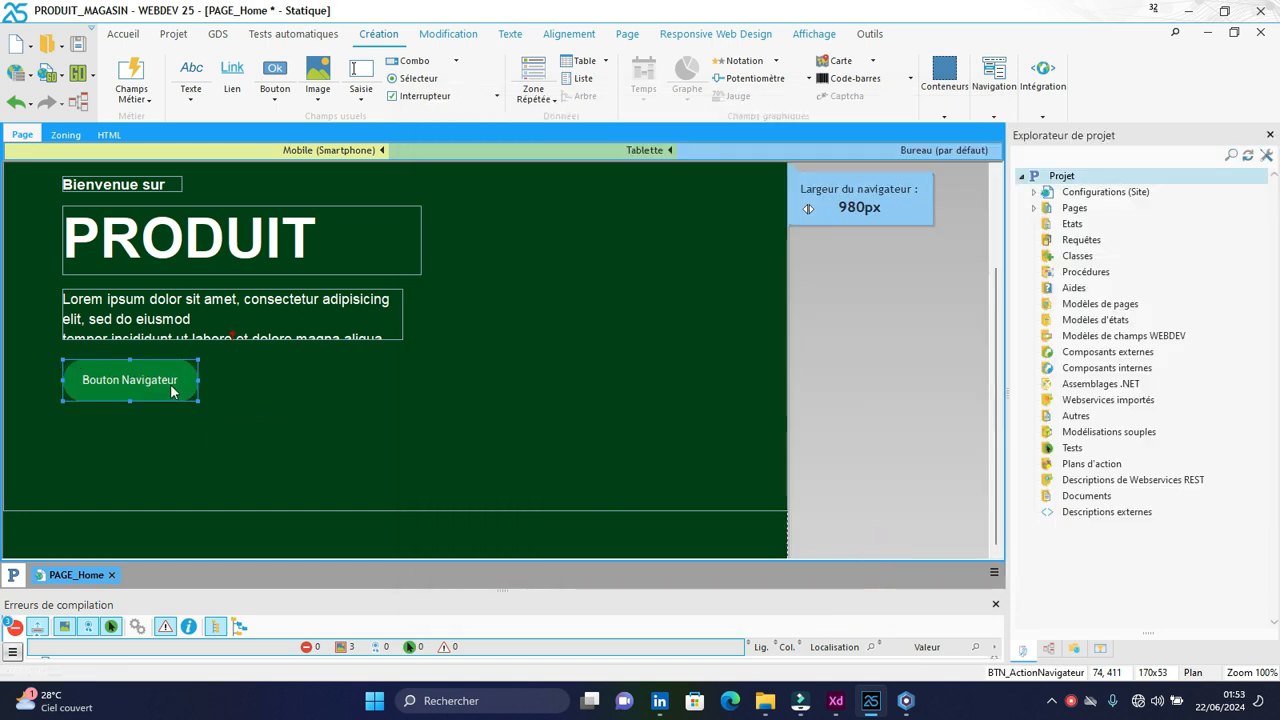
right_click(172, 390)
left_click(265, 252)
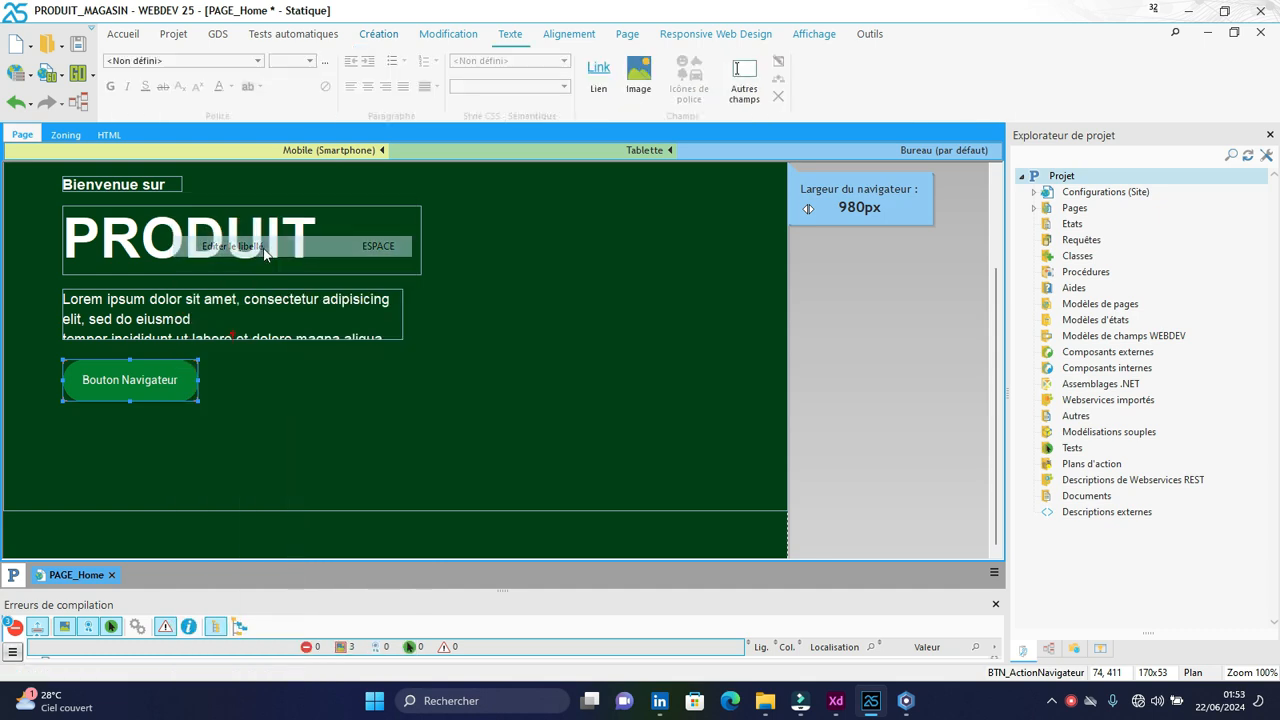
type("S'inscrire")
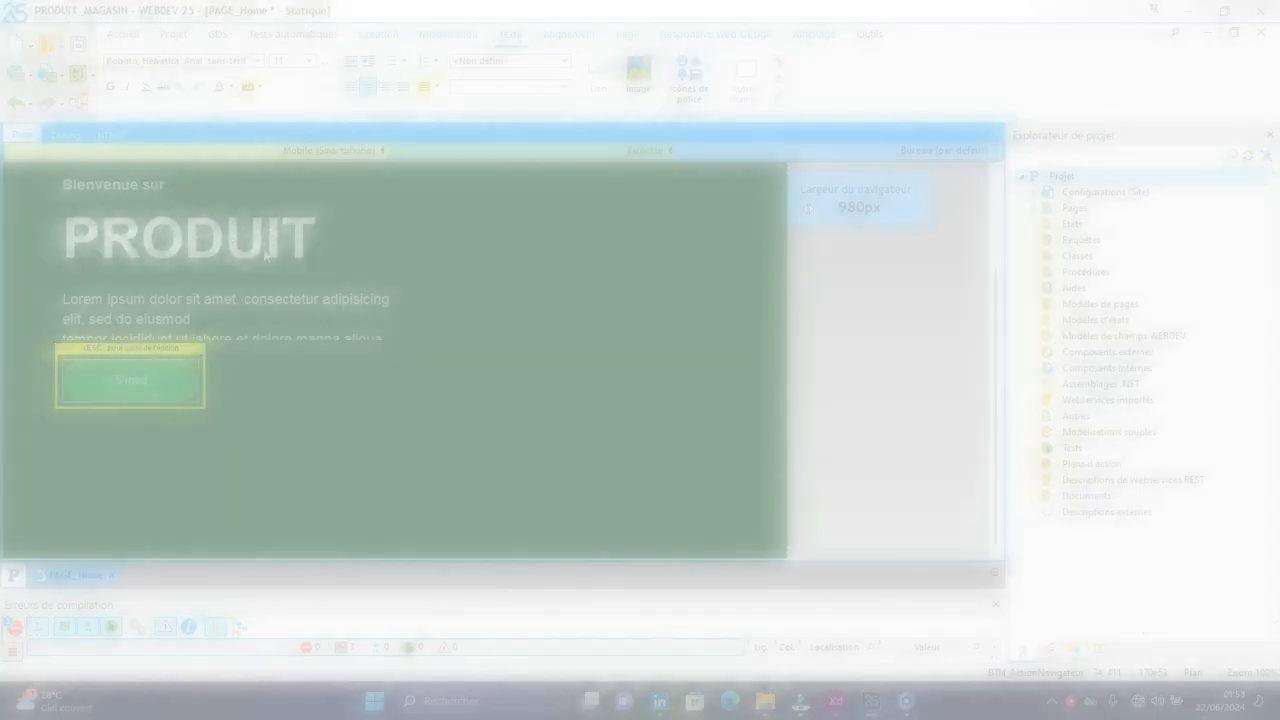
left_click(296, 430)
- Make the "S'inscrire" button's text bold, compare it with the XD mockup, and apply the style in WEBDEV
left_click(151, 382)
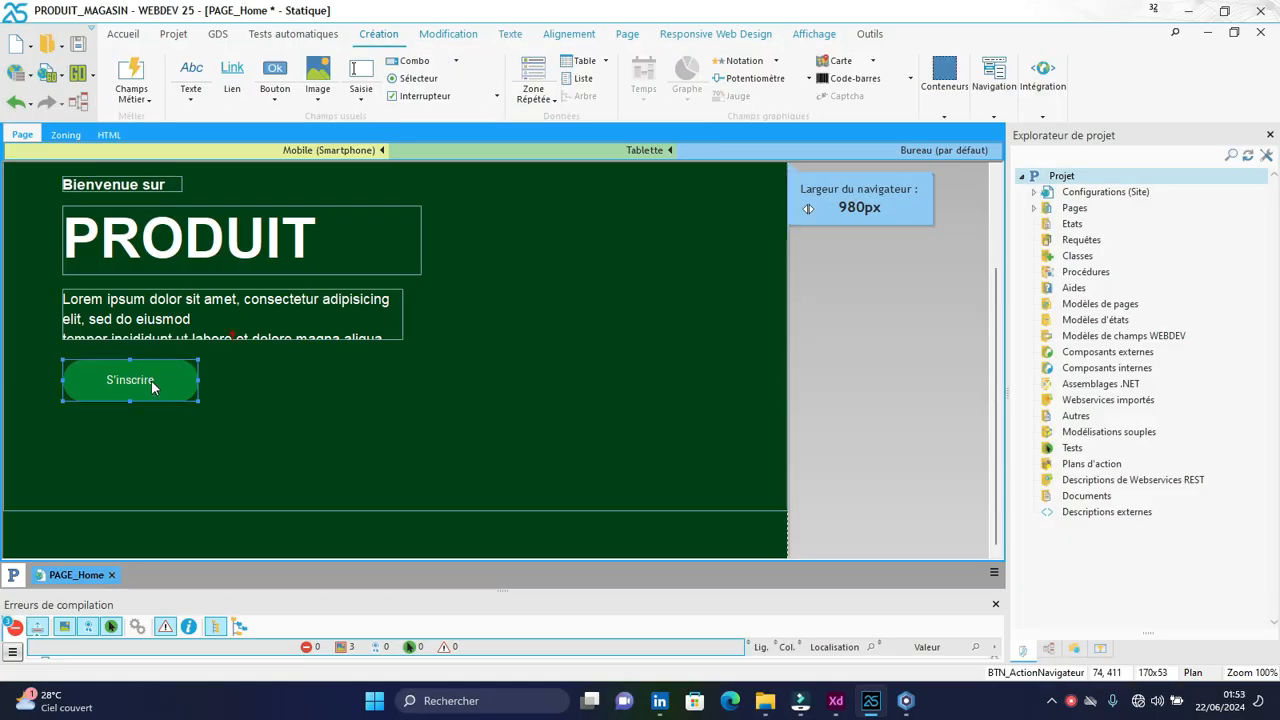
double_click(171, 378)
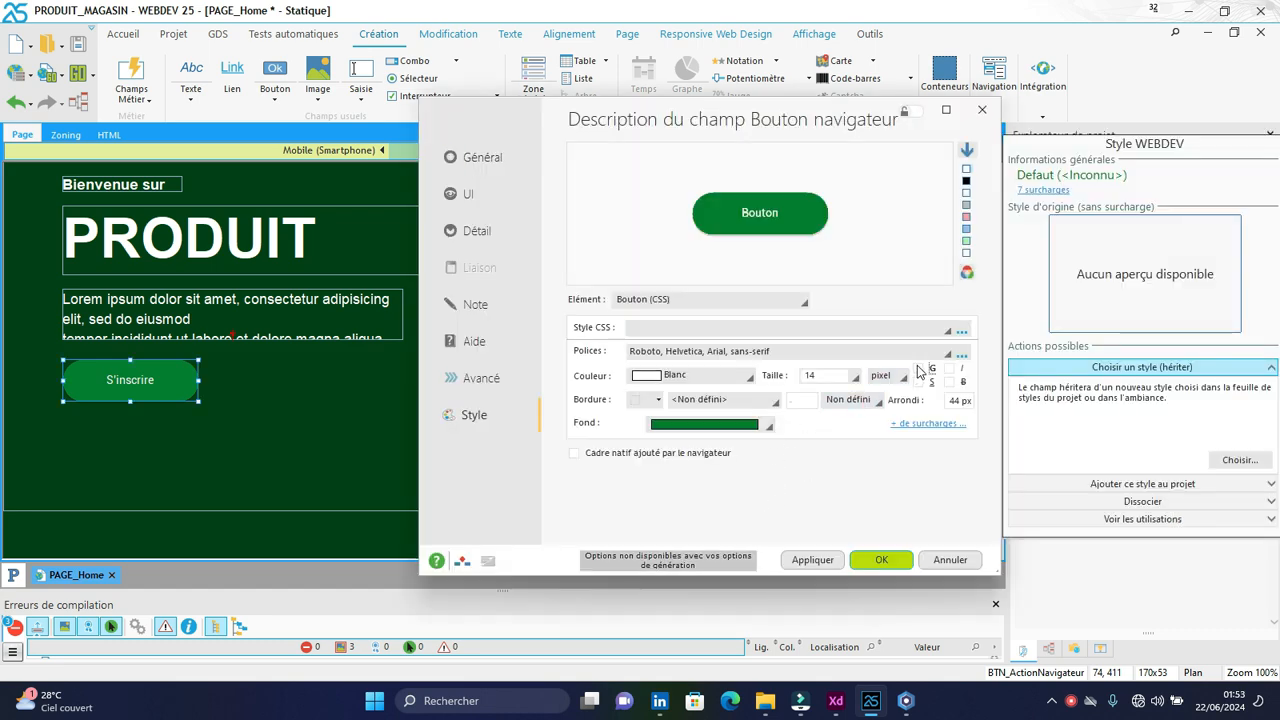
left_click(920, 370)
left_click(836, 703)
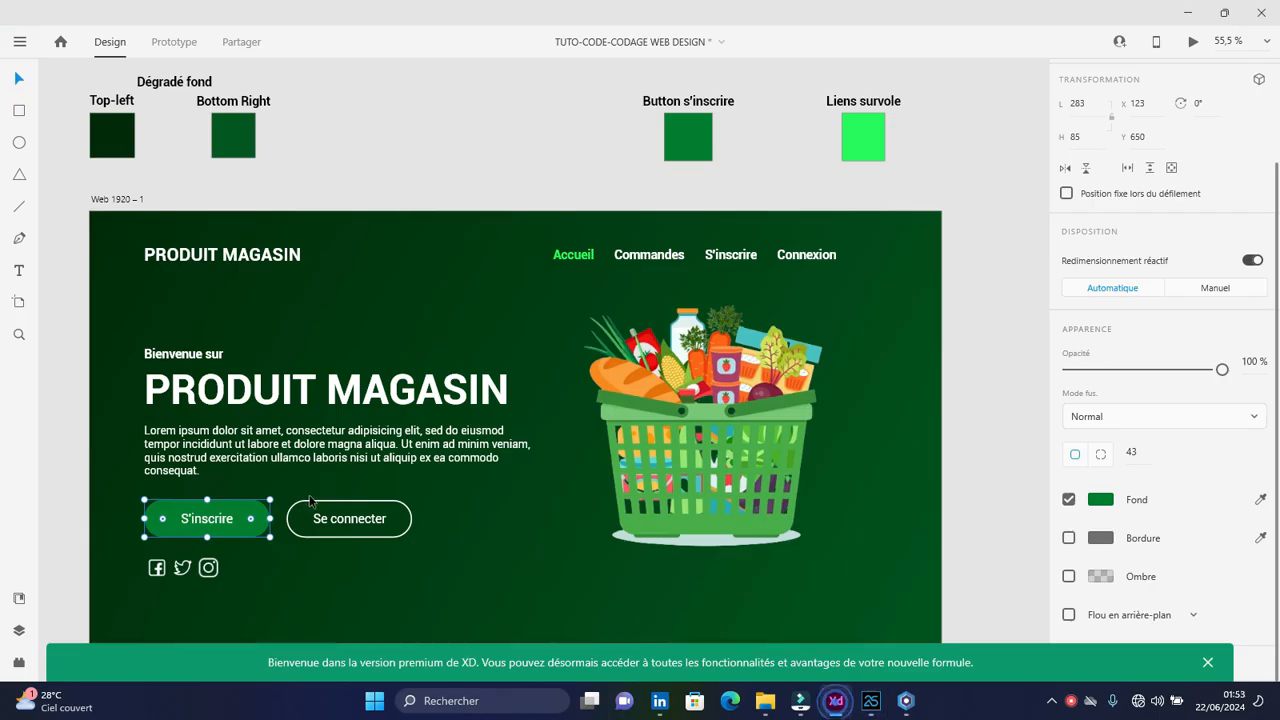
left_click(871, 703)
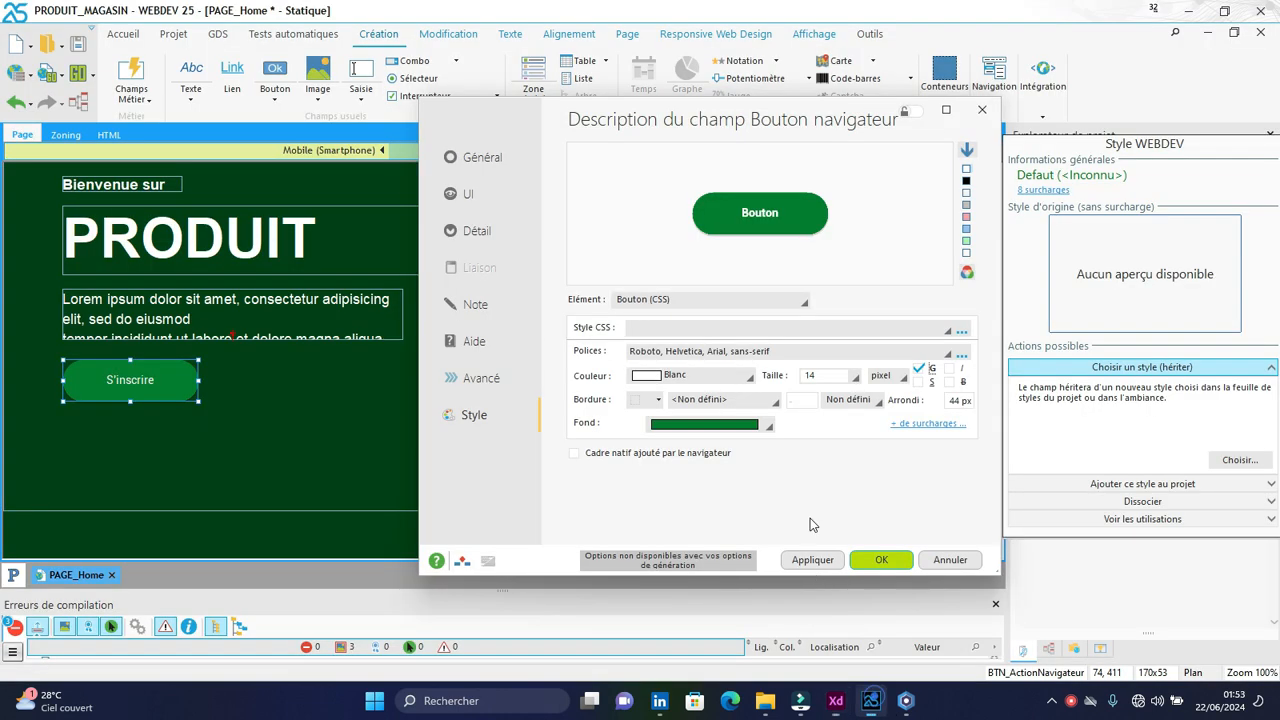
left_click(815, 561)
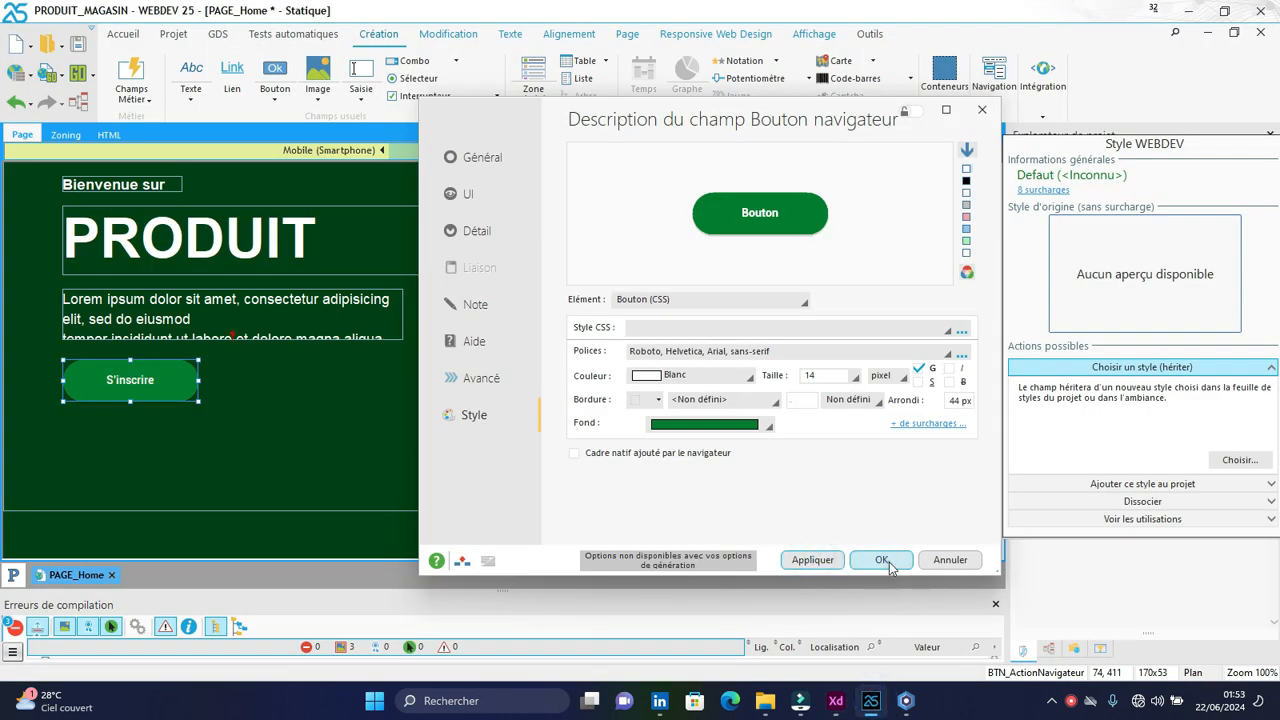
left_click(881, 560)
- Reload the home page in the browser to check the "S'inscrire" button, and return to WEBDEV
left_click(908, 702)
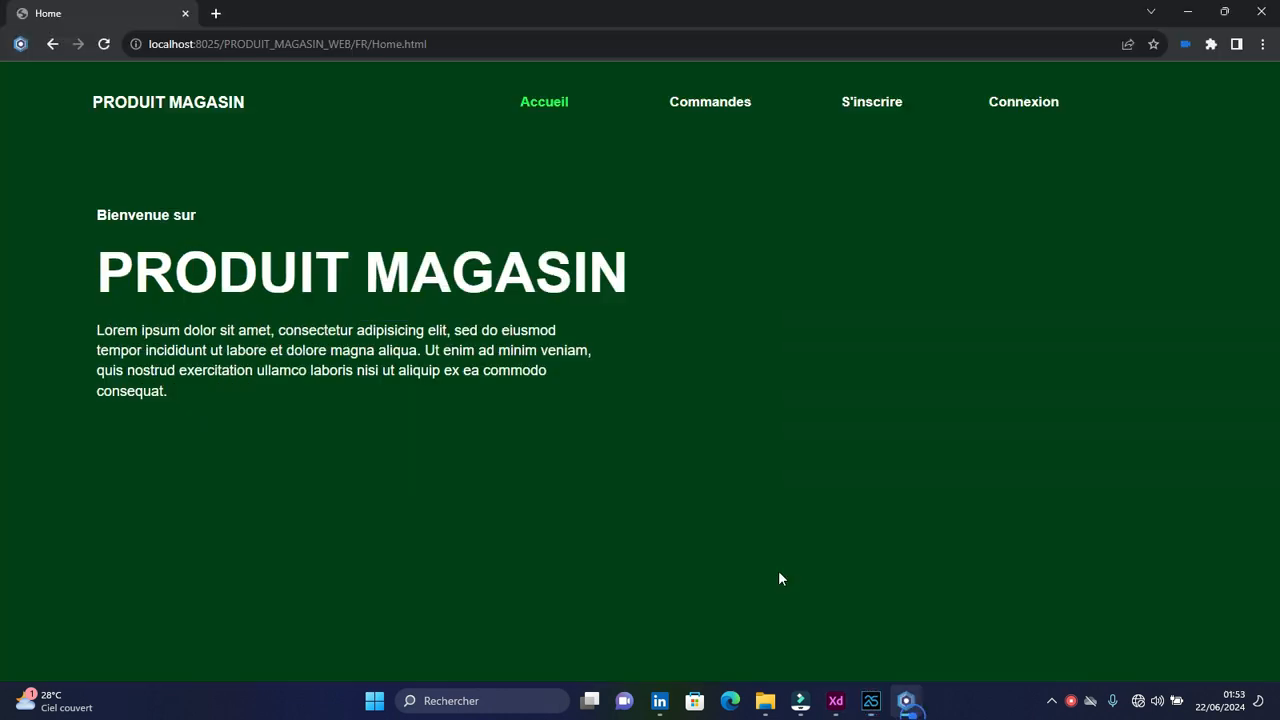
left_click(105, 44)
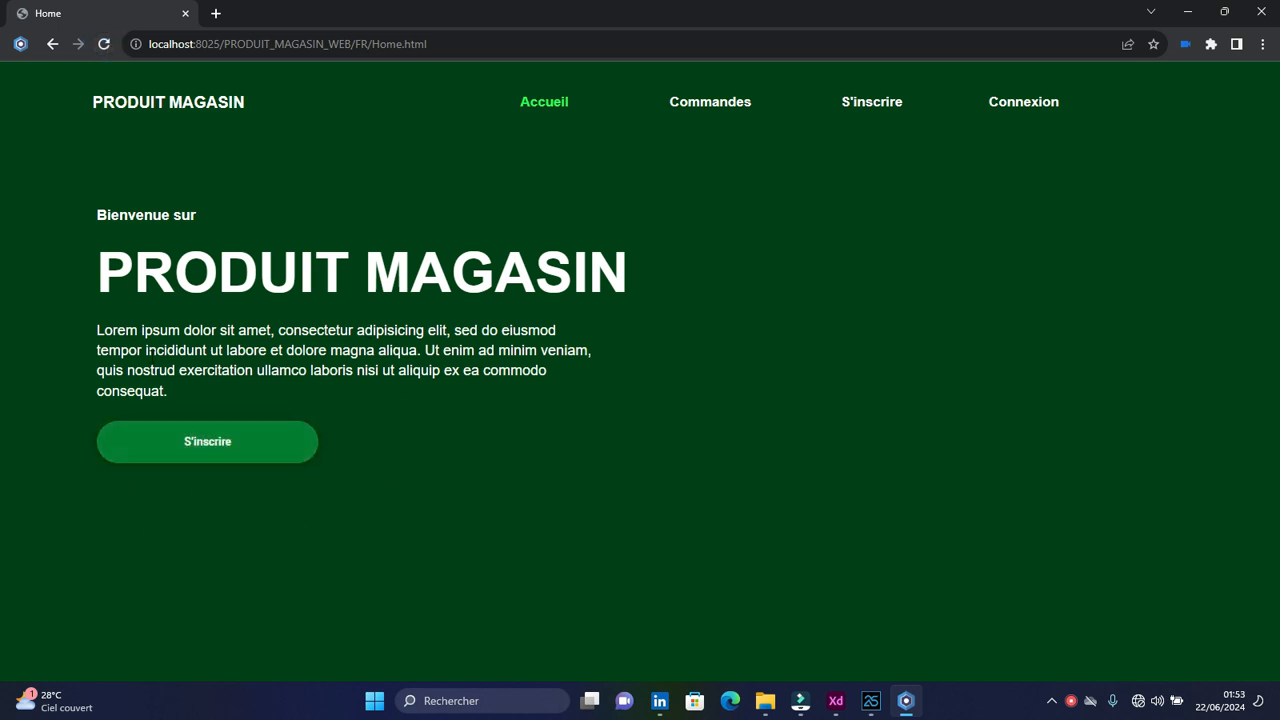
left_click(871, 700)
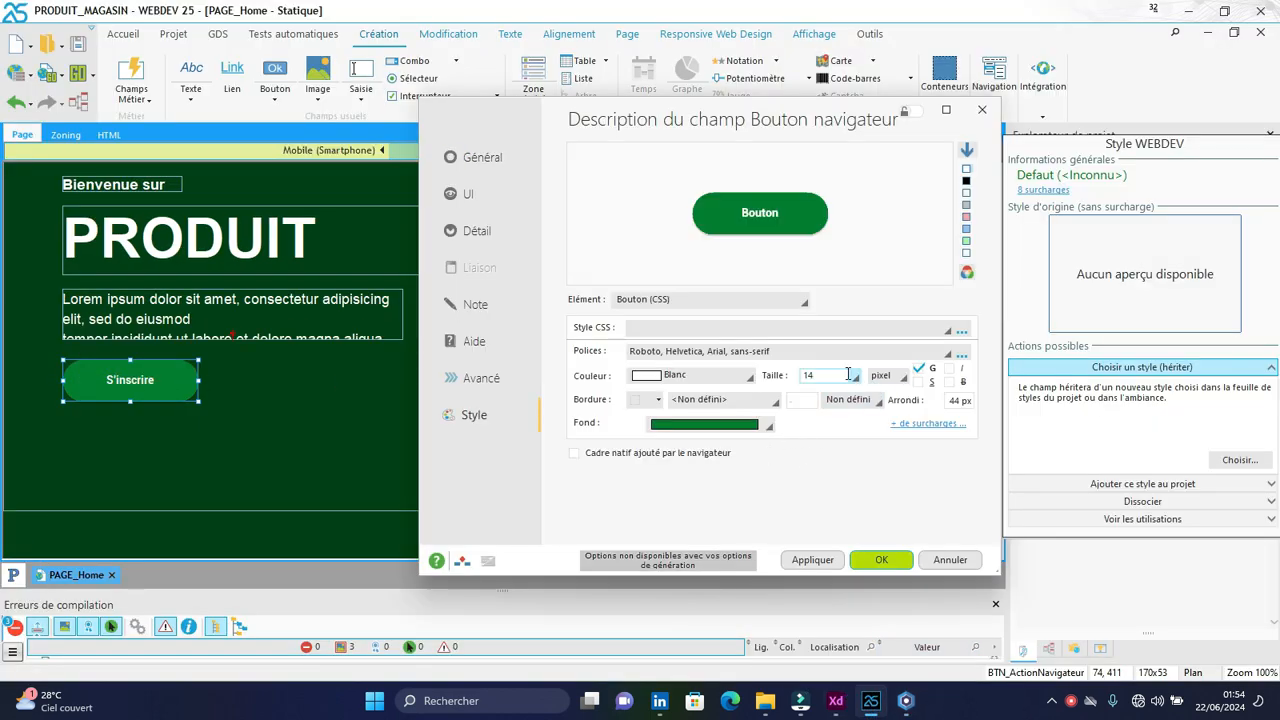
- Set the "S'inscrire" button's font size to 16 pixels and apply the change
key("BackSpace")
type("6")
left_click(815, 557)
left_click(877, 560)
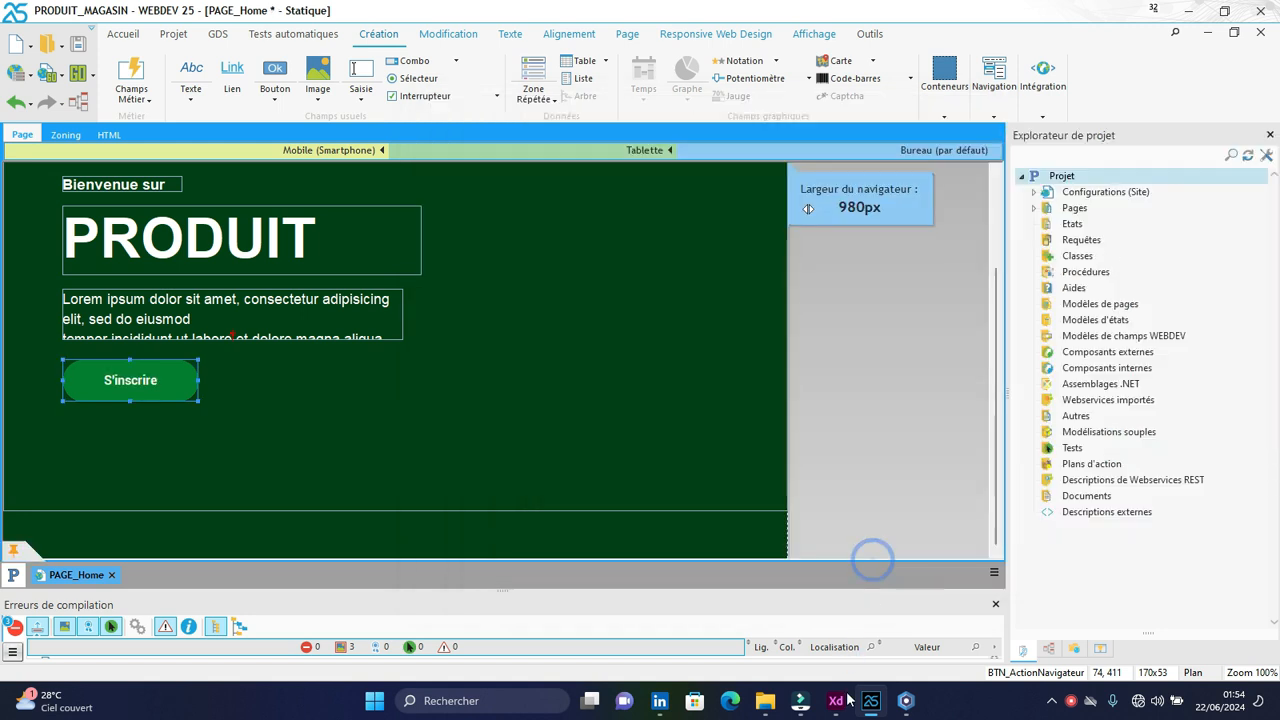
- Check the "S'inscrire" button's normal and hover appearance in the browser, and return to WEBDEV
left_click(903, 702)
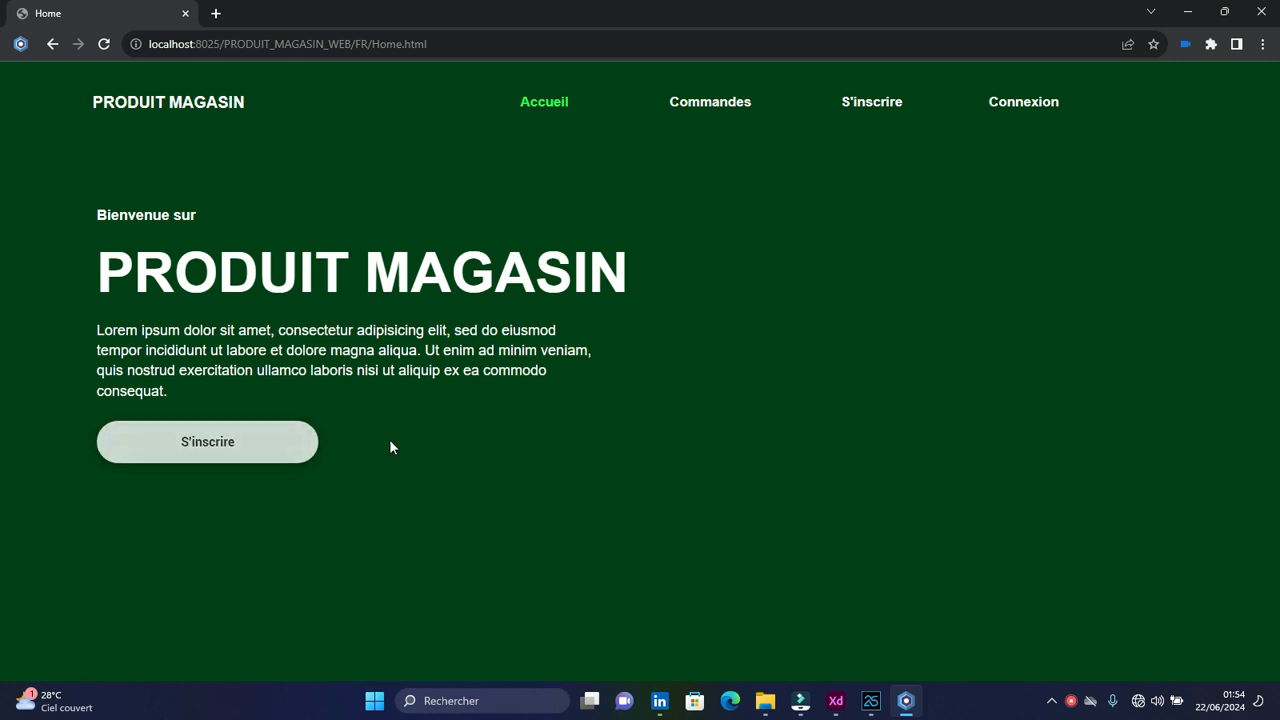
left_click(830, 704)
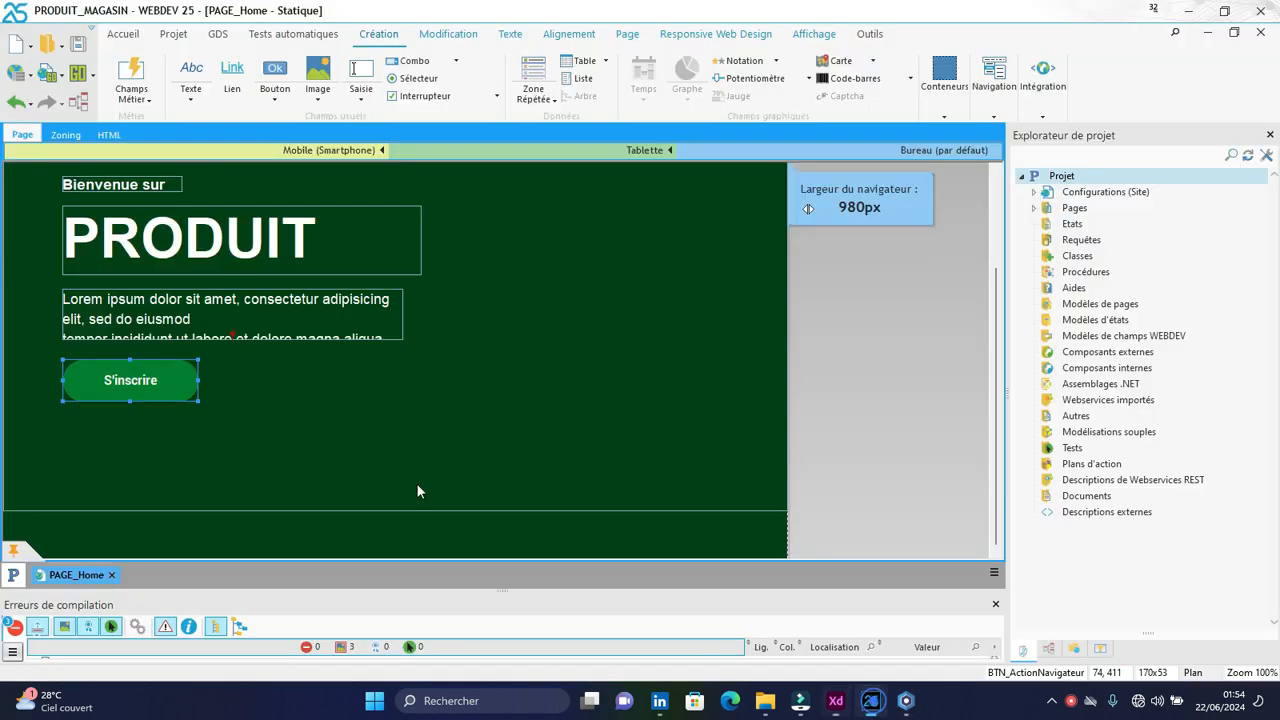
left_click(870, 702)
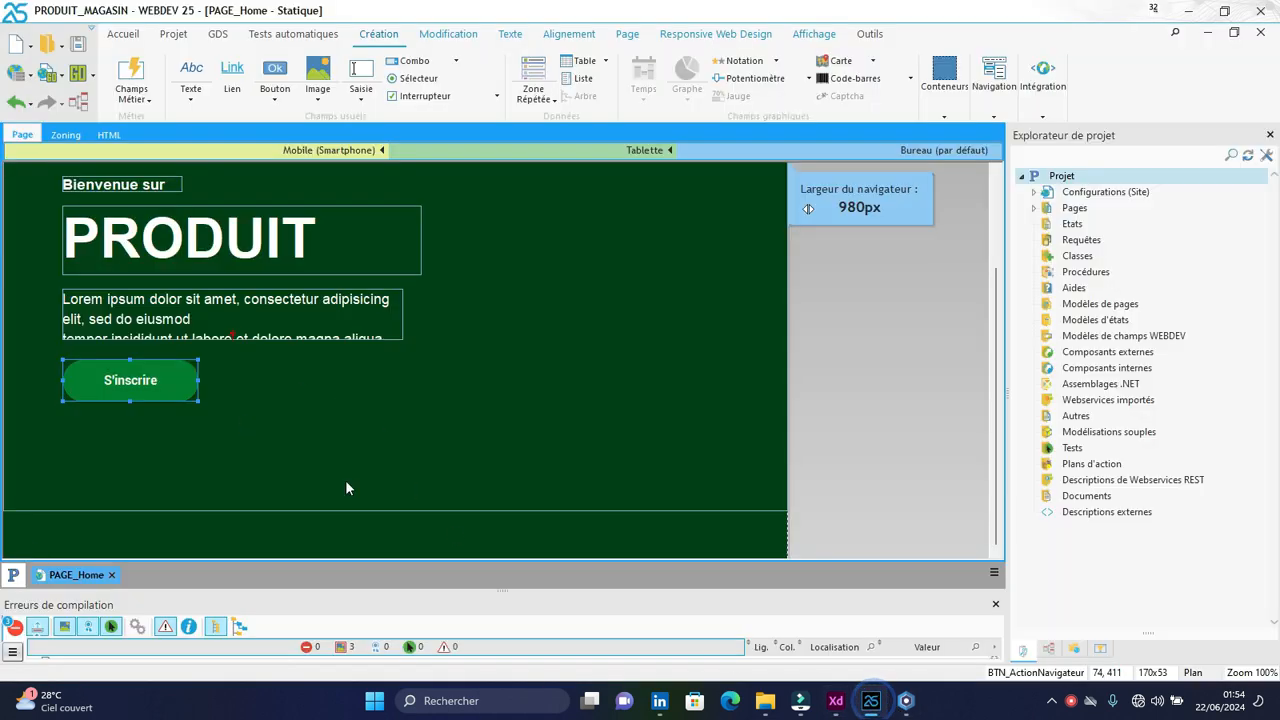
left_click(905, 702)
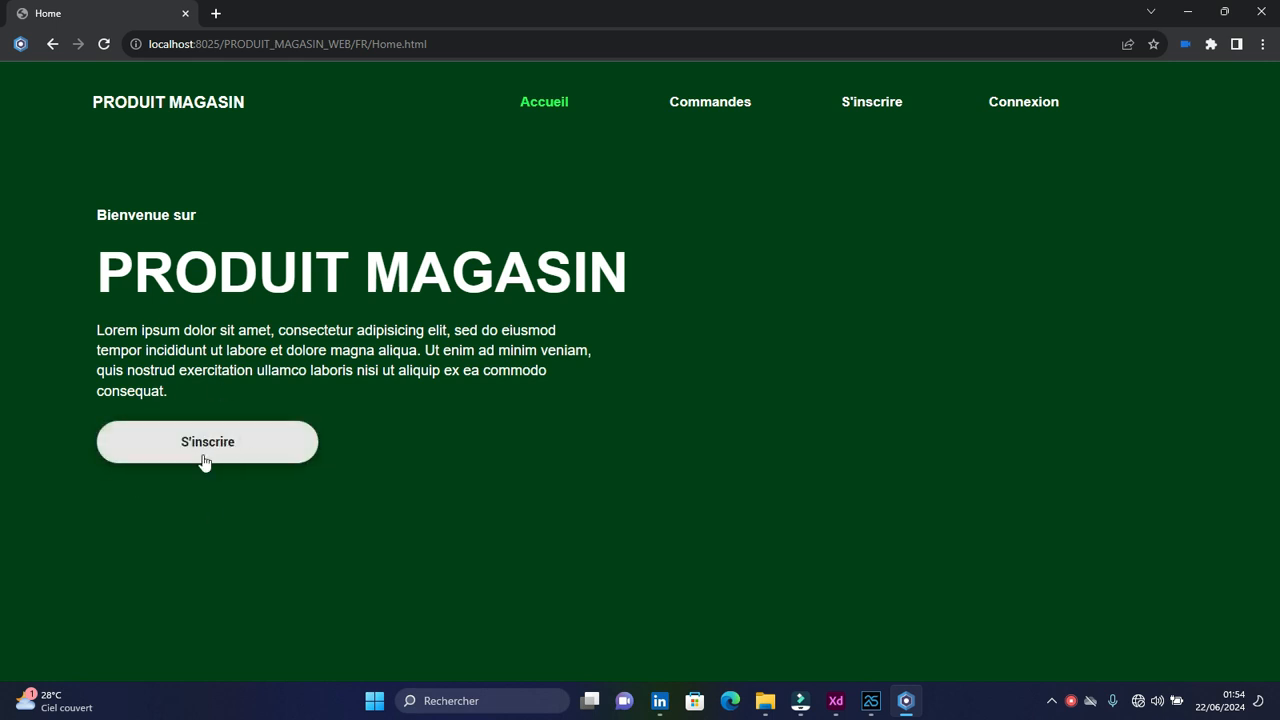
left_click(870, 700)
- In the "S'inscrire" button's style overrides, set the Y offset of the Survol state's outer shadow to 1 px
right_click(177, 380)
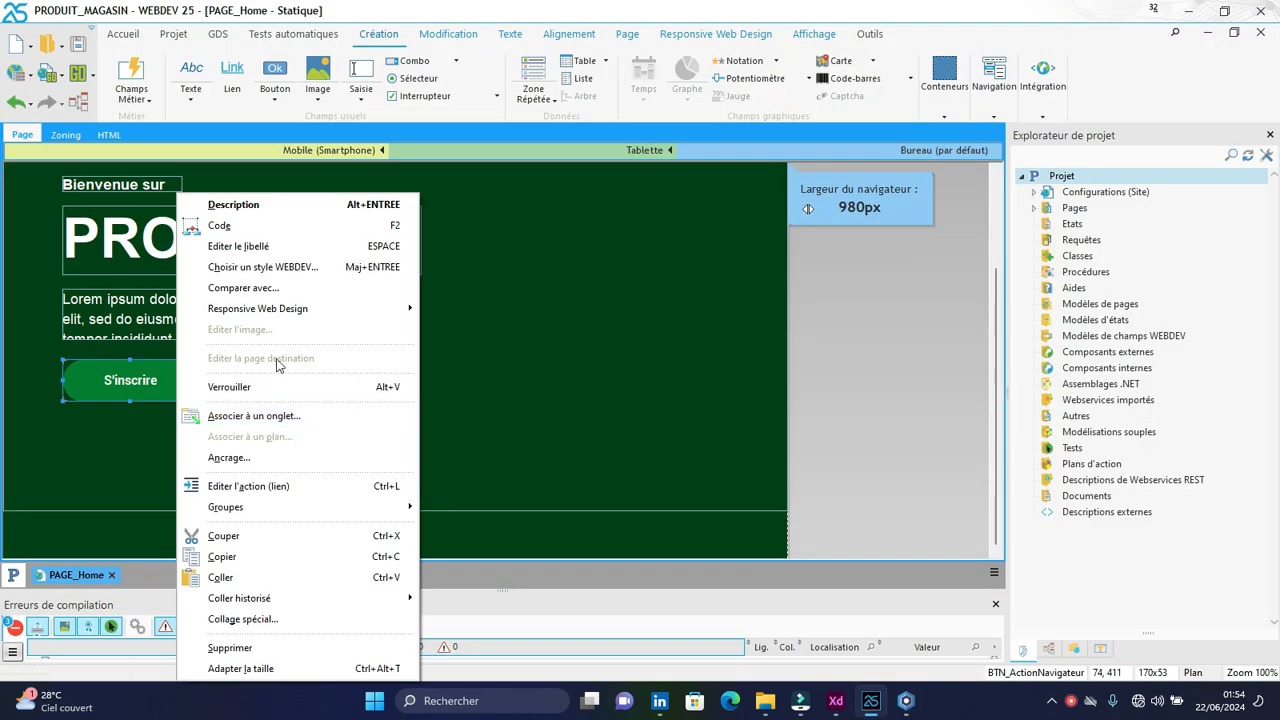
left_click(270, 210)
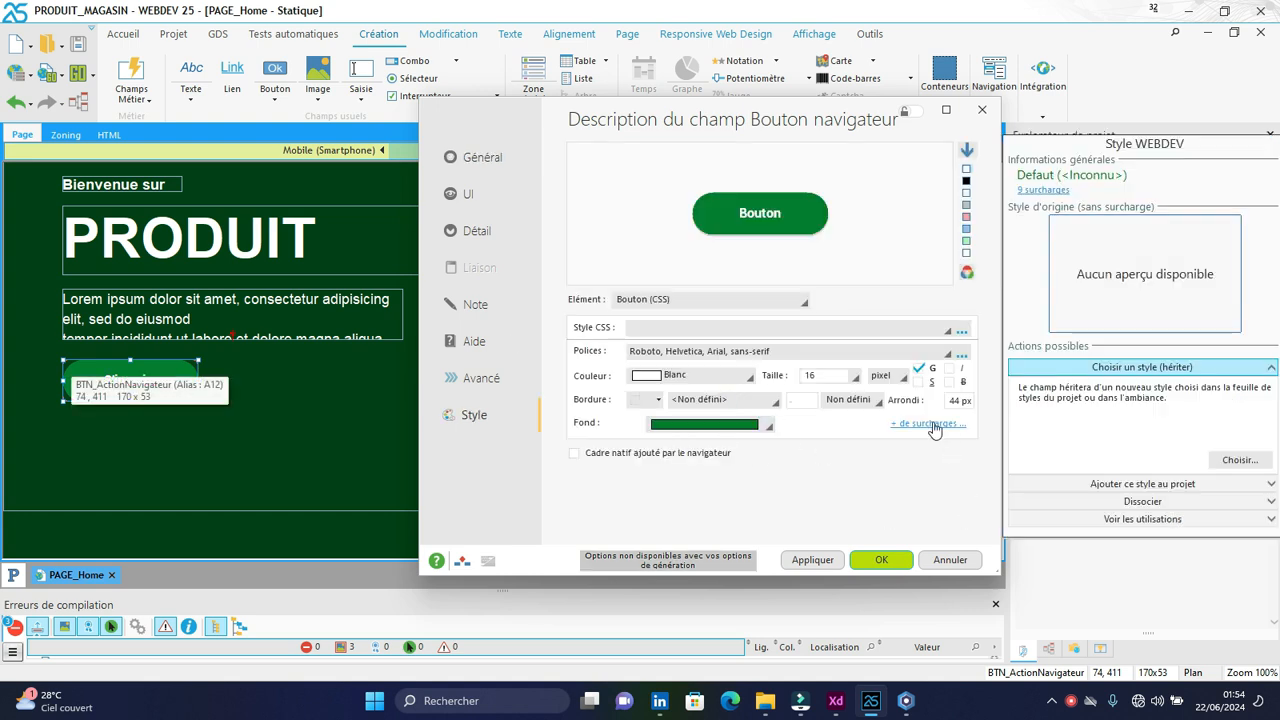
left_click(930, 424)
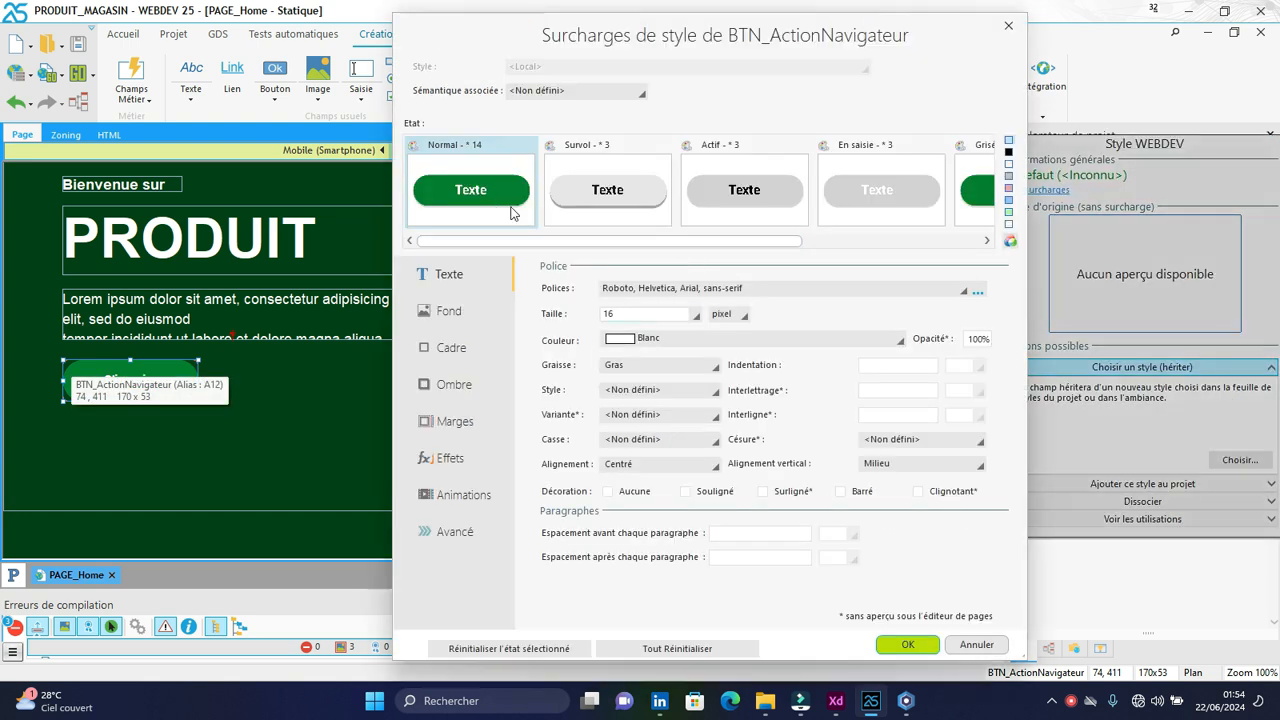
left_click(590, 188)
left_click(498, 196)
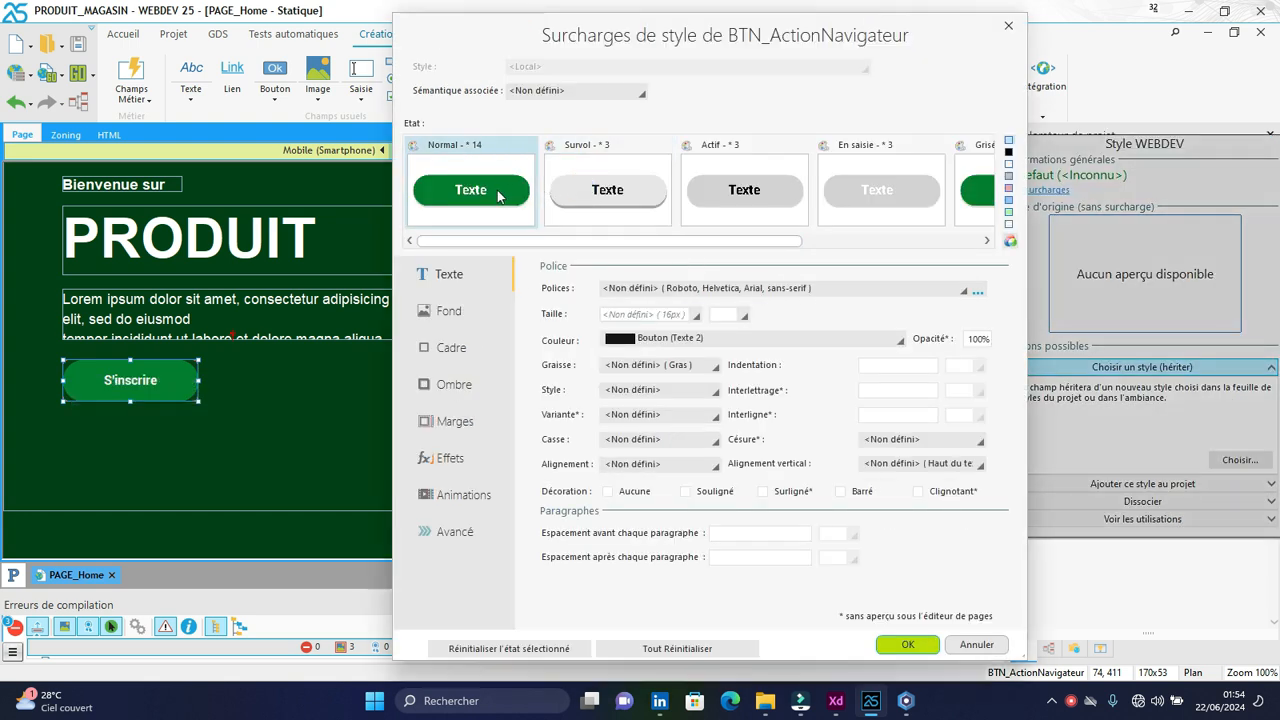
left_click(577, 203)
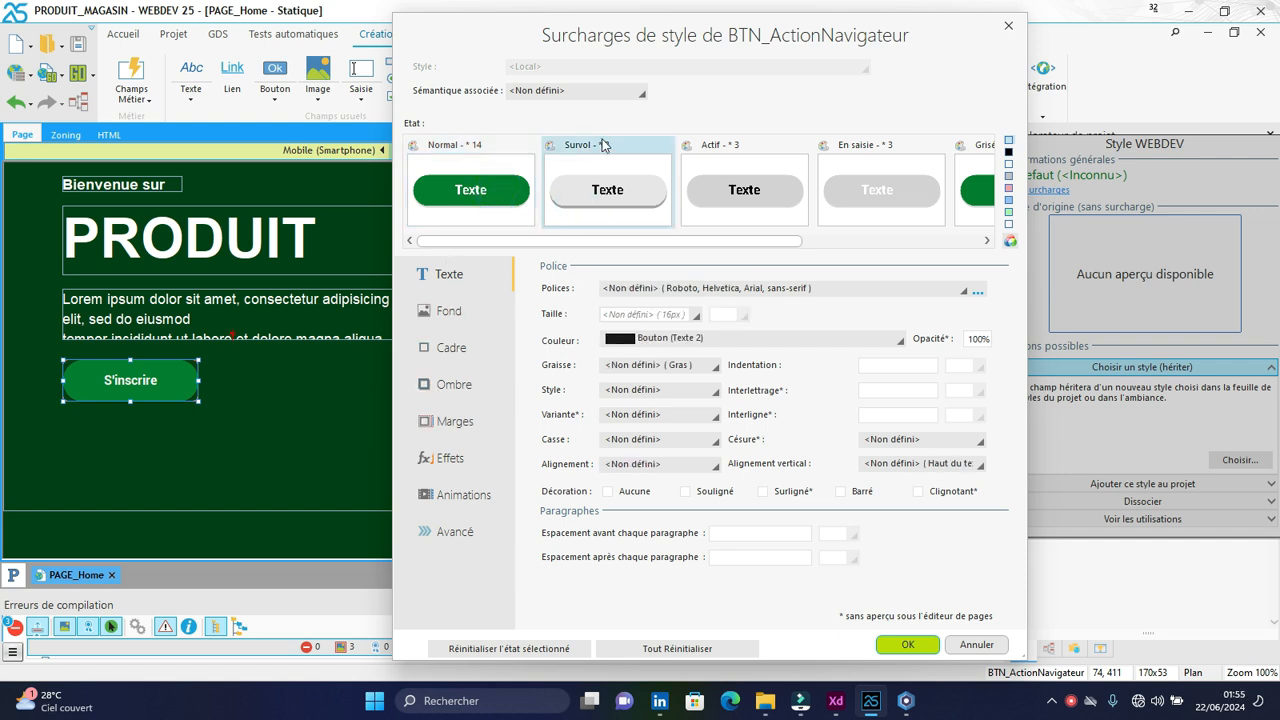
left_click(455, 386)
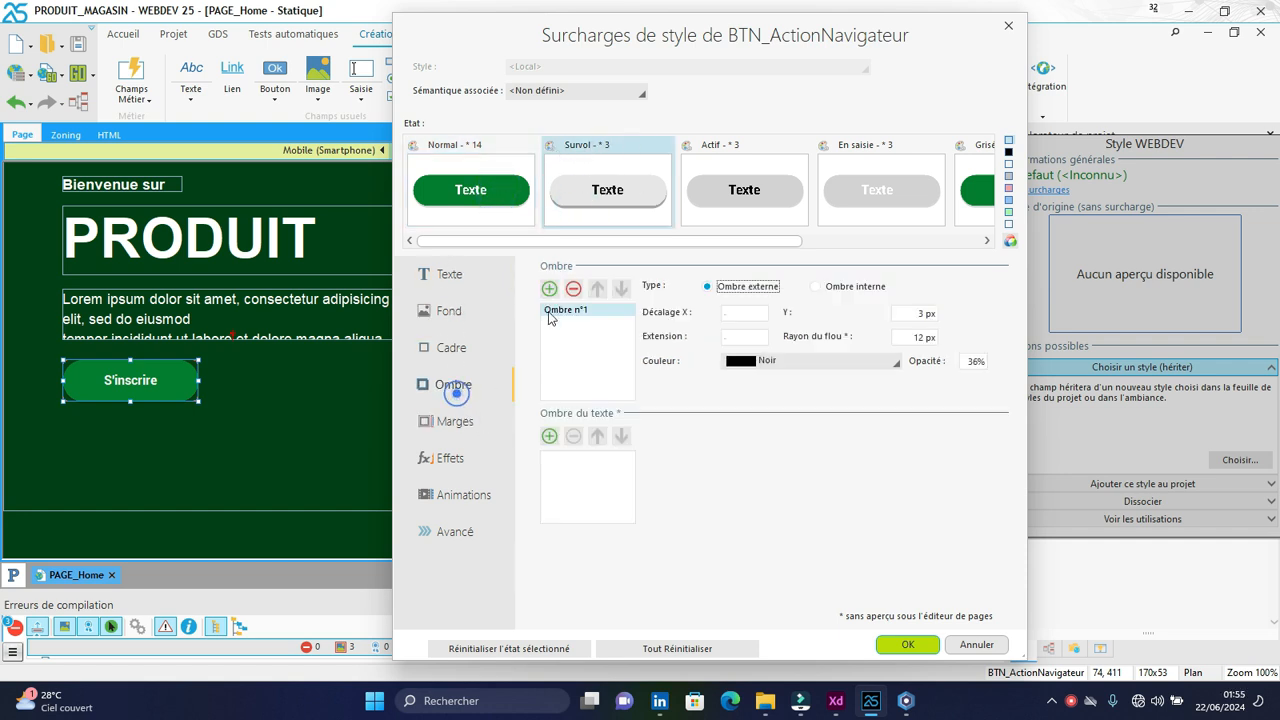
left_click(908, 315)
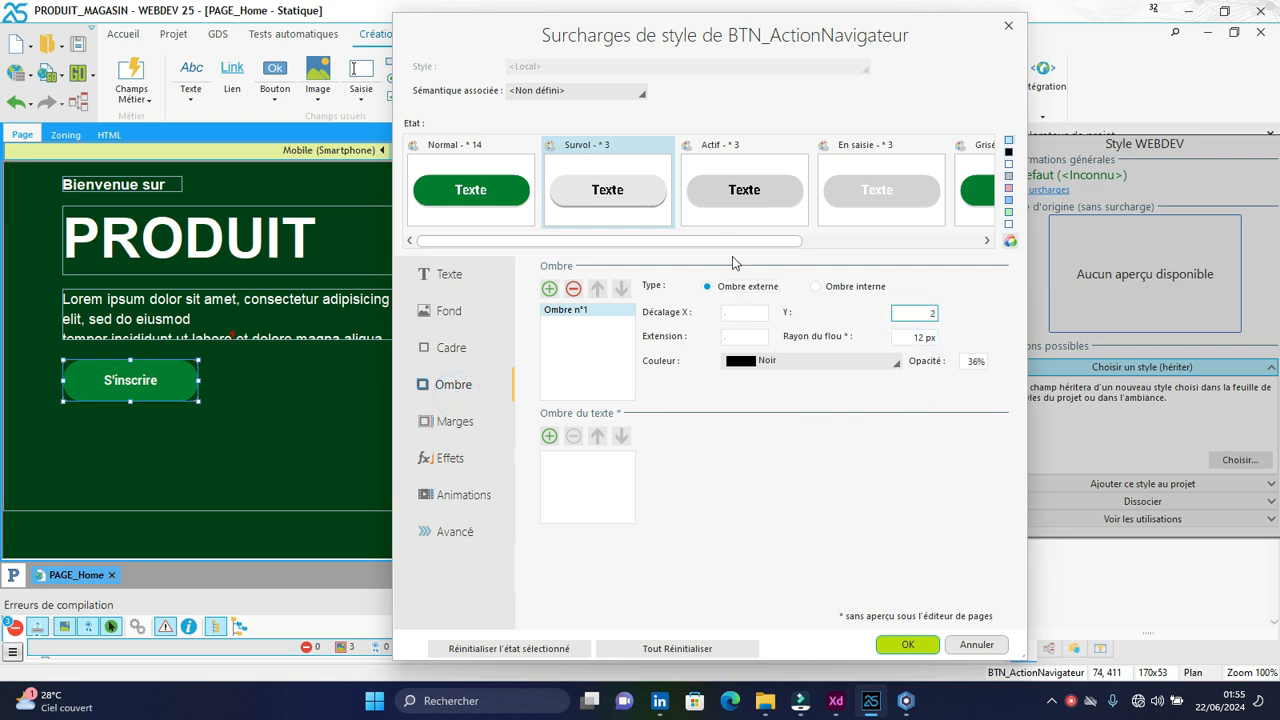
key("BackSpace")
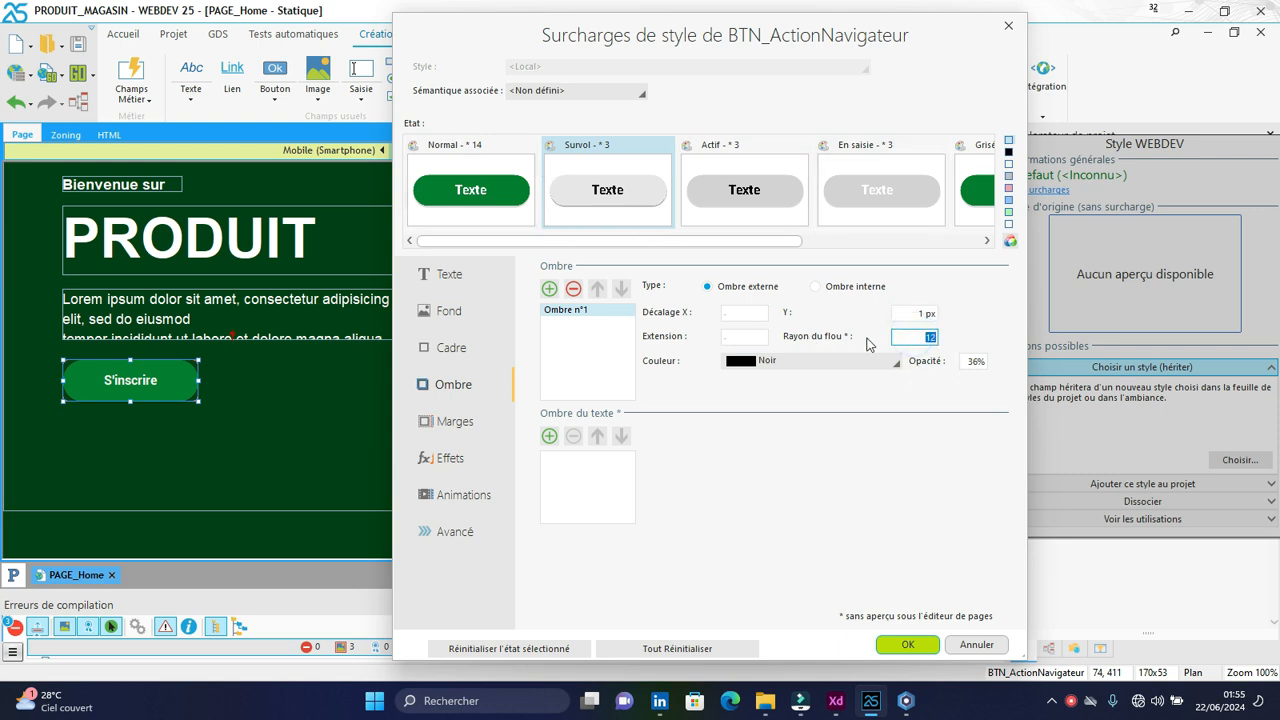
- Compare the button's Normal and Survol states and examine the Survol state's background, frame and shadow settings
left_click(440, 172)
left_click(586, 182)
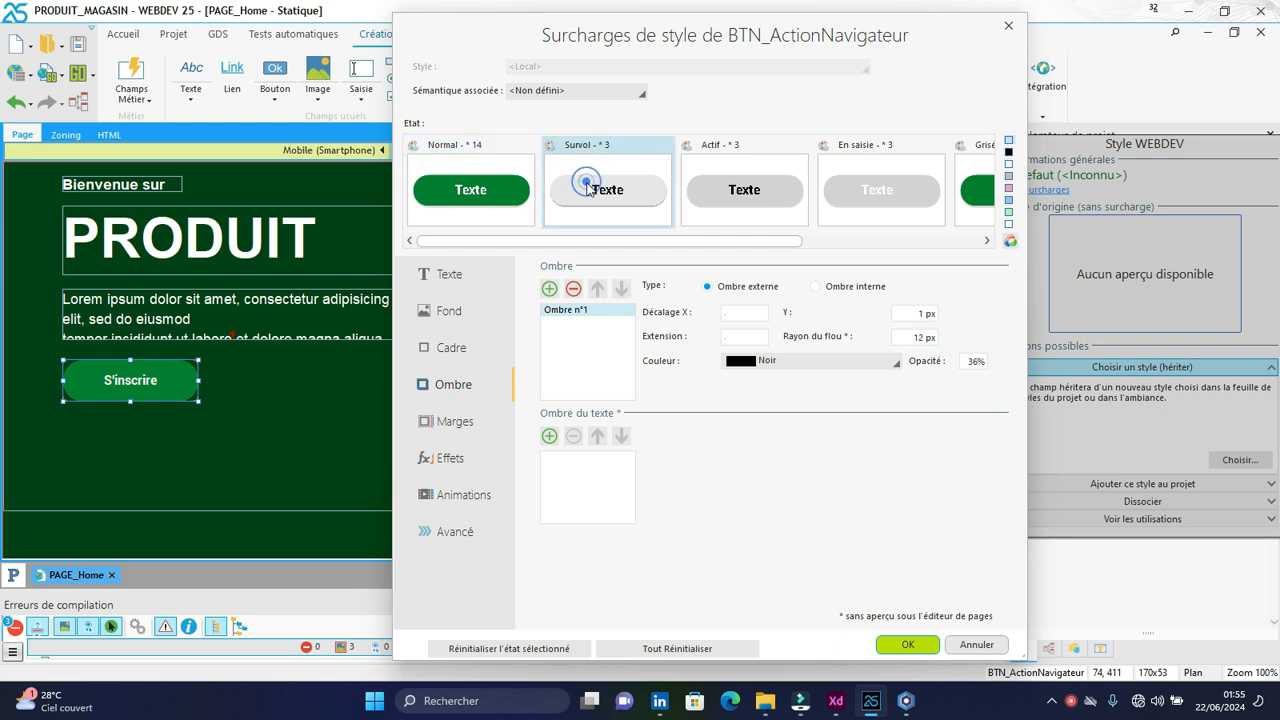
left_click(465, 315)
left_click(450, 350)
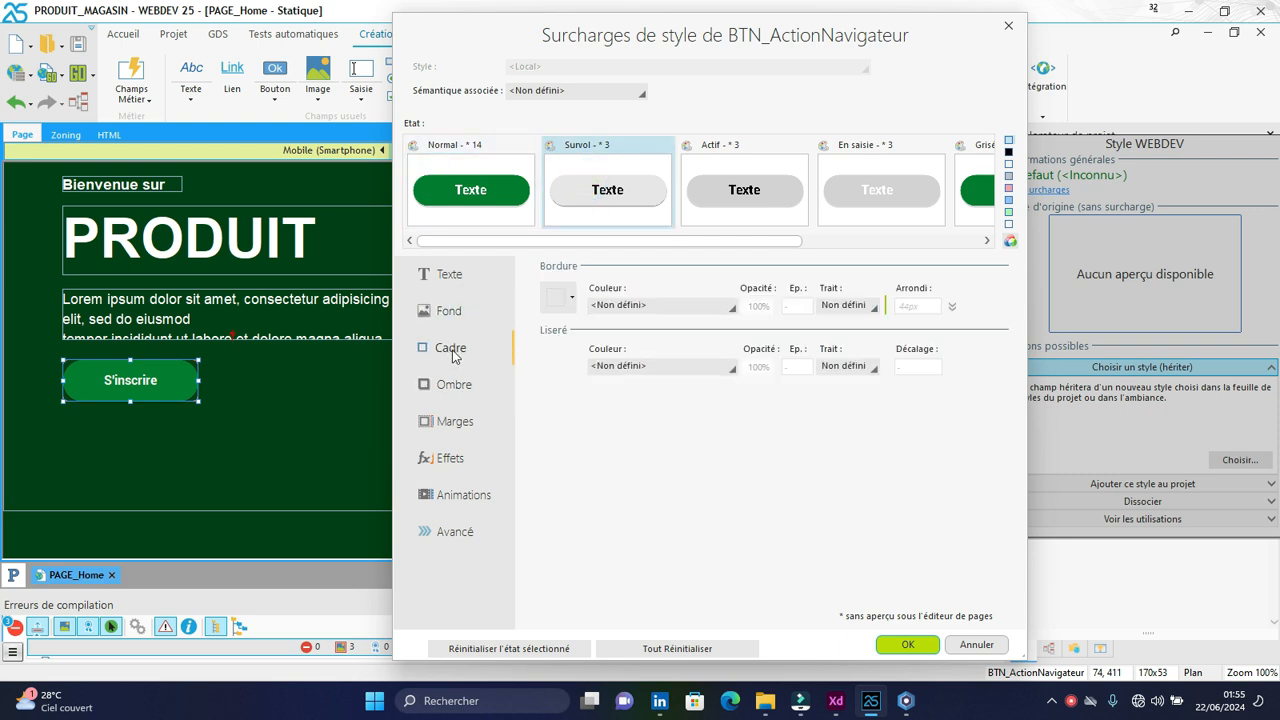
left_click(452, 392)
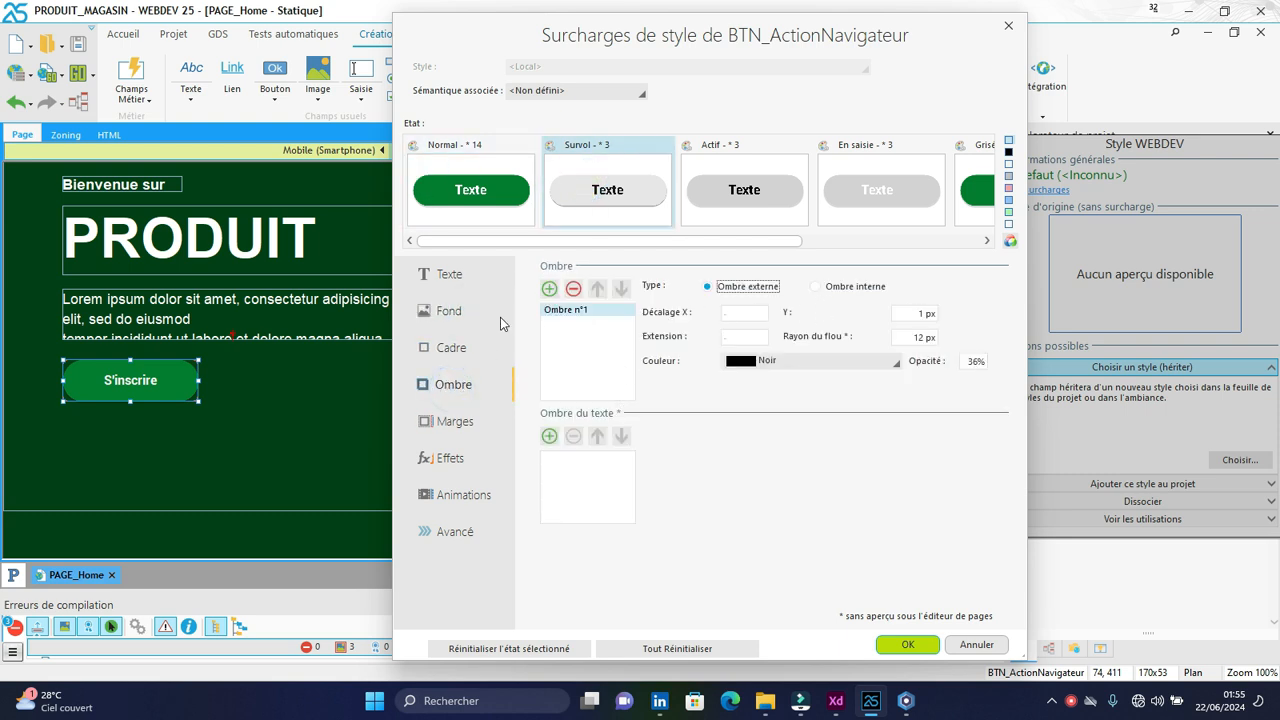
left_click(450, 347)
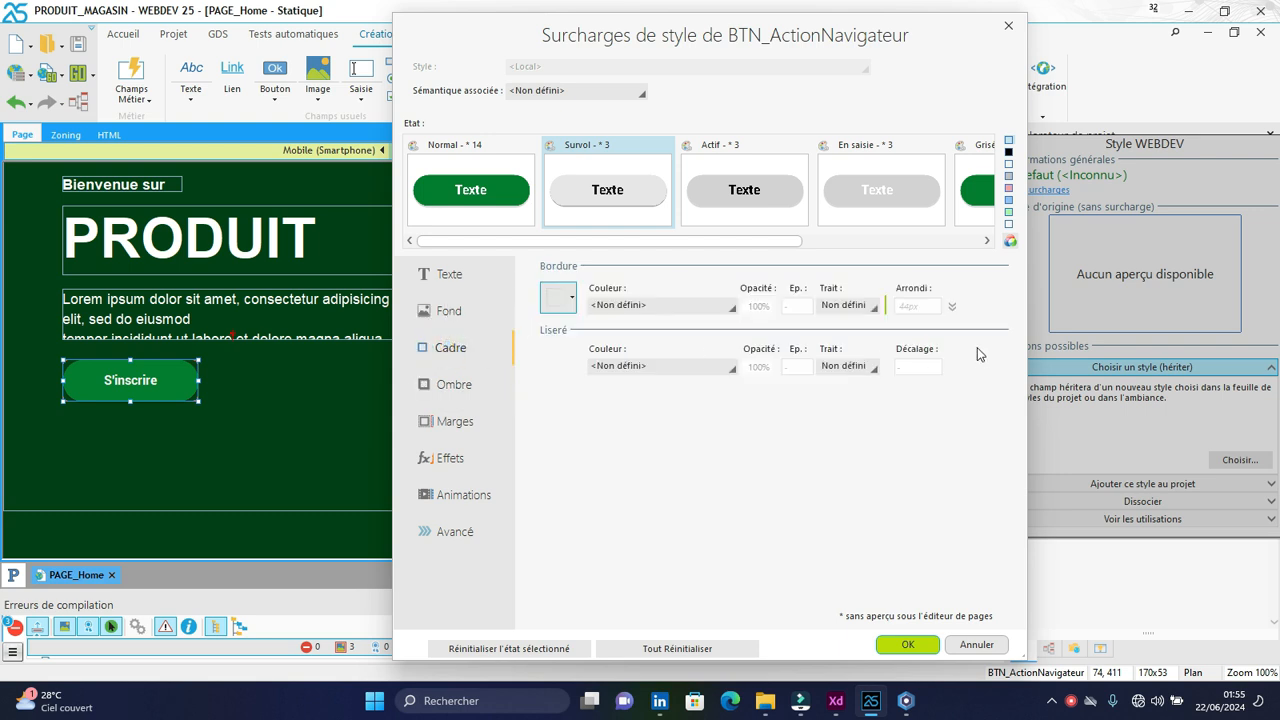
- Give the "S'inscrire" button's Survol state a solid white (Blanc) border 4 px thick
left_click(919, 310)
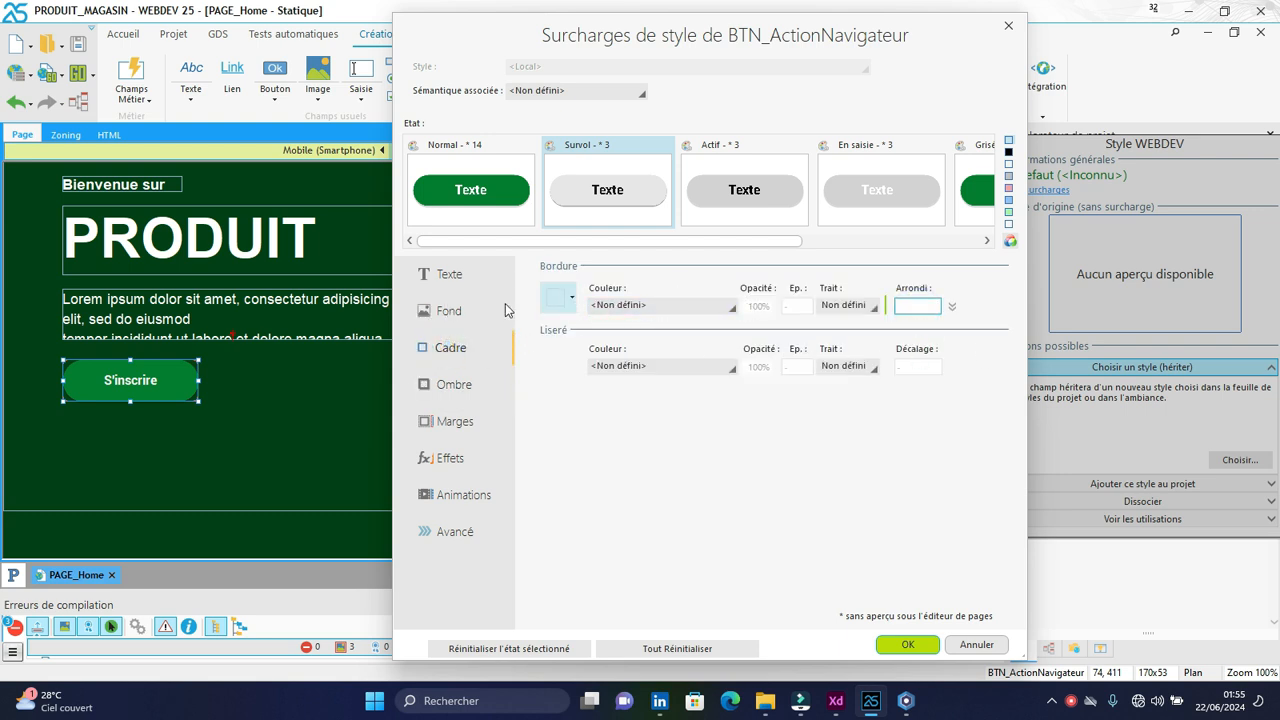
left_click(708, 308)
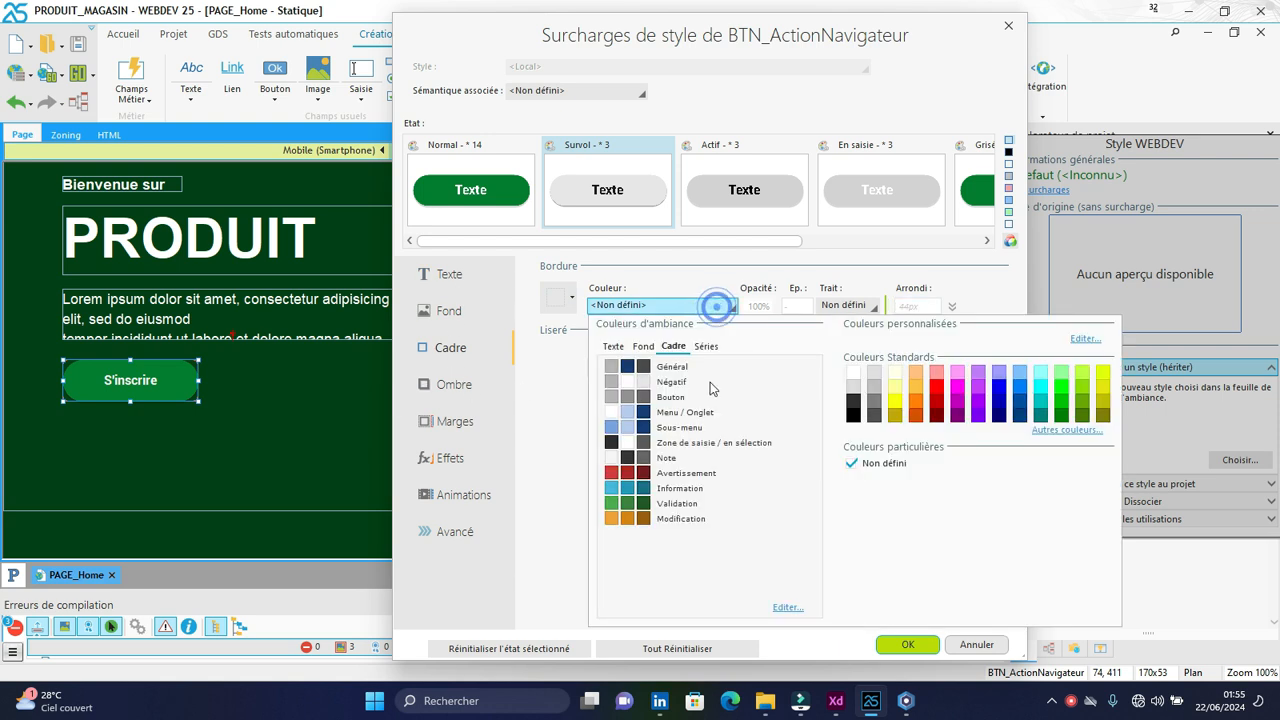
left_click(853, 376)
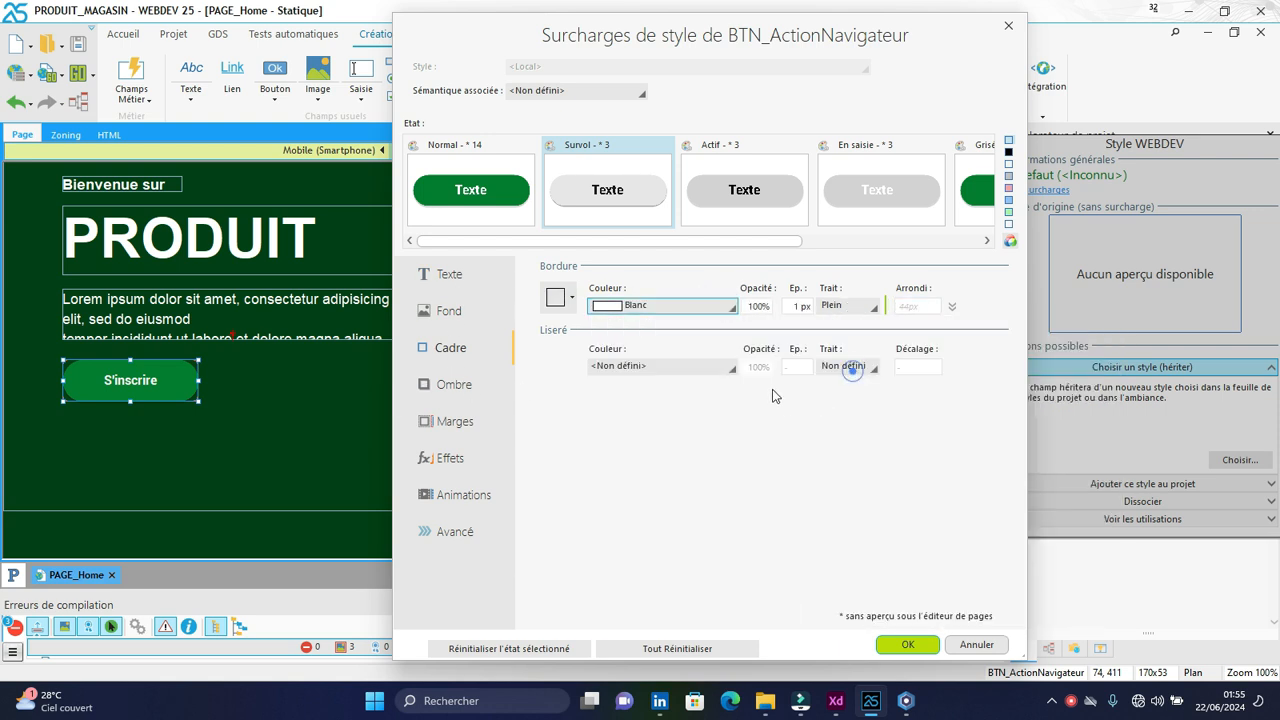
left_click(792, 305)
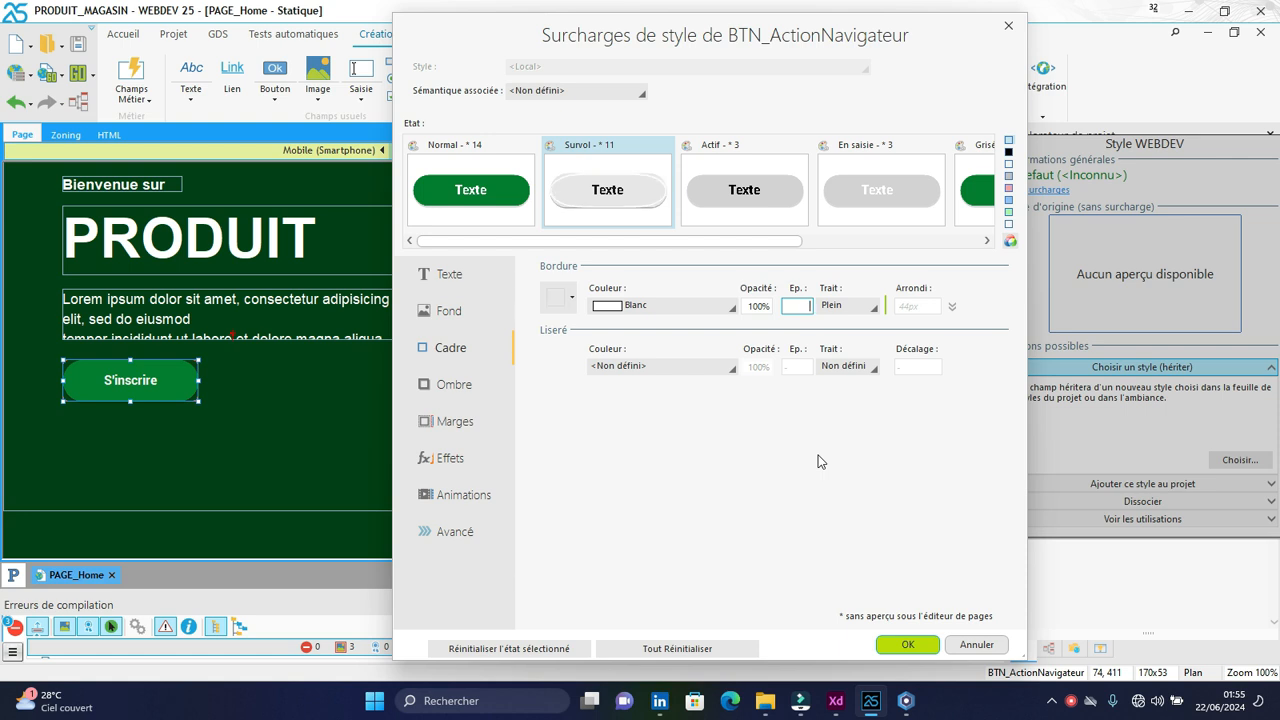
- Set the Survol state's background colour to inherit the parent's colour (Couleur du parent)
left_click(422, 316)
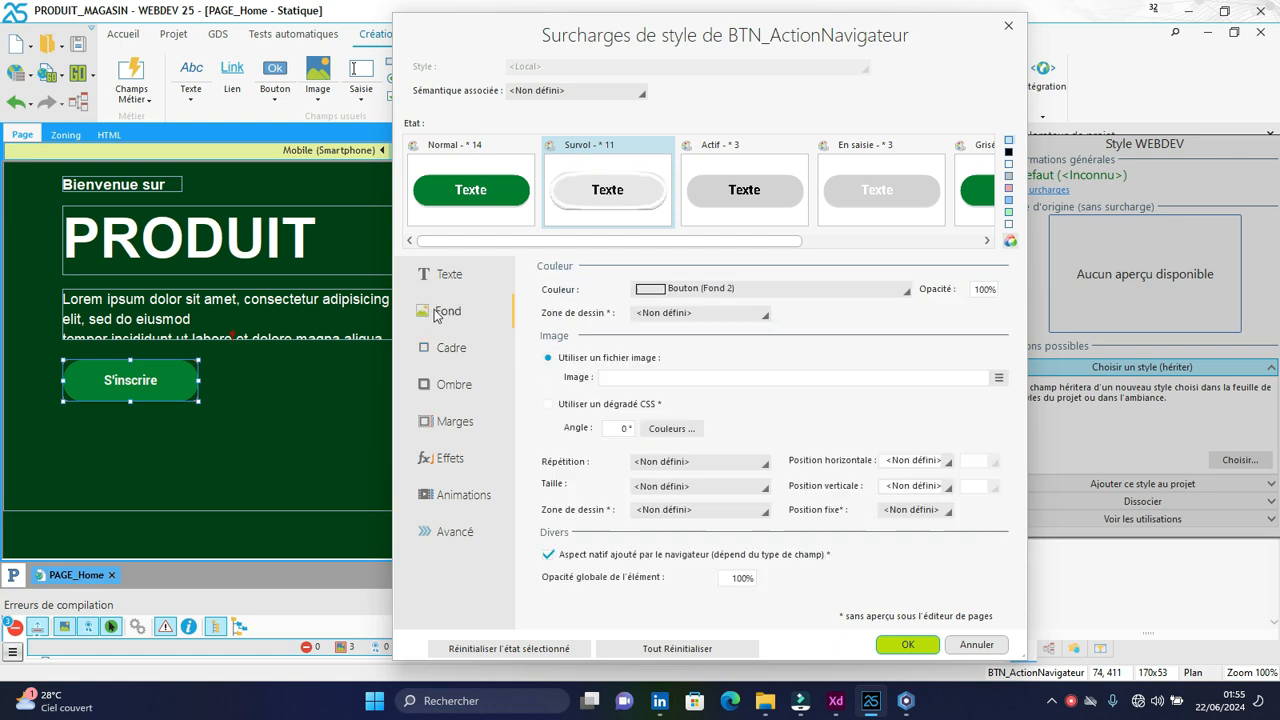
left_click(710, 291)
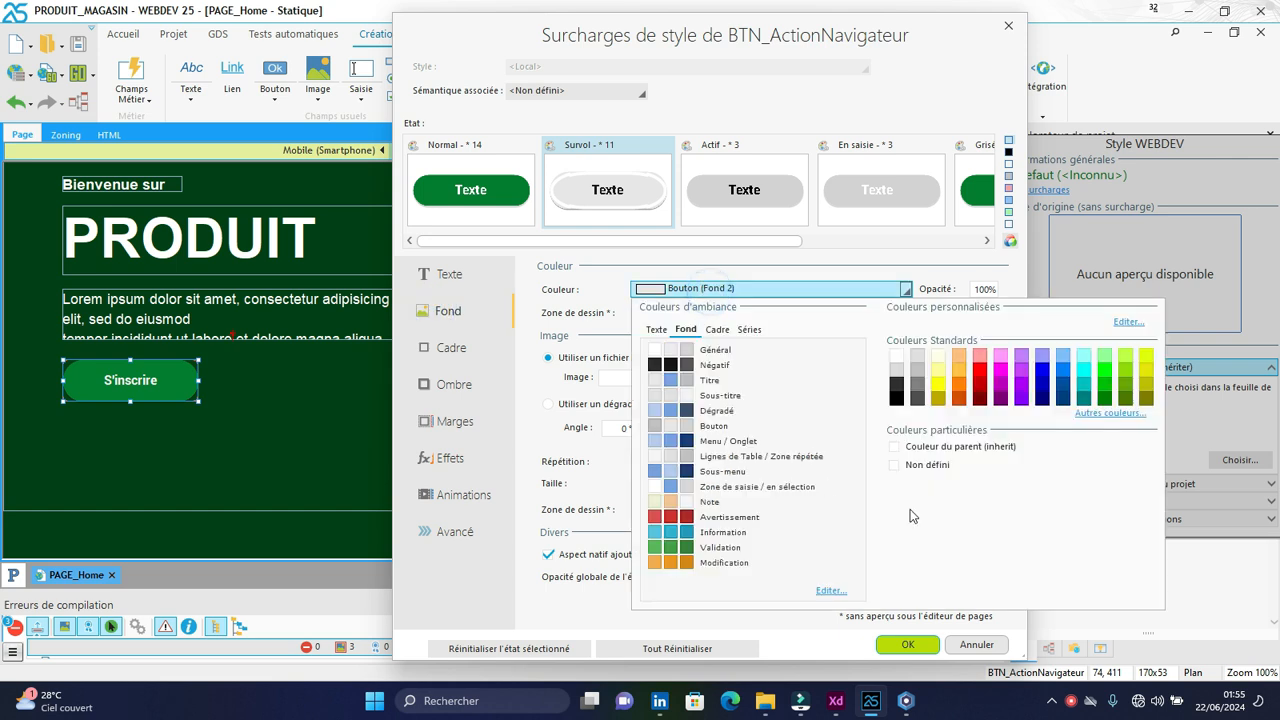
left_click(897, 446)
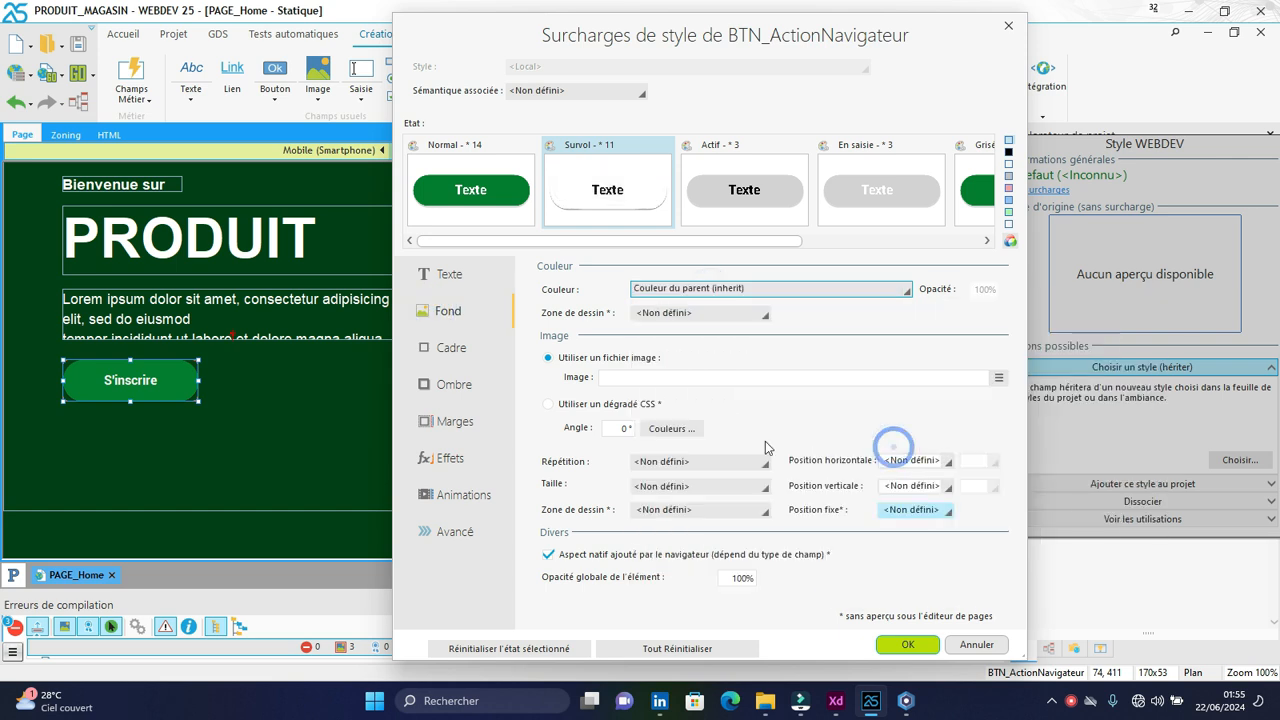
- Set the Survol state's text colour to #047D2D and apply the style overrides to the button
left_click(449, 280)
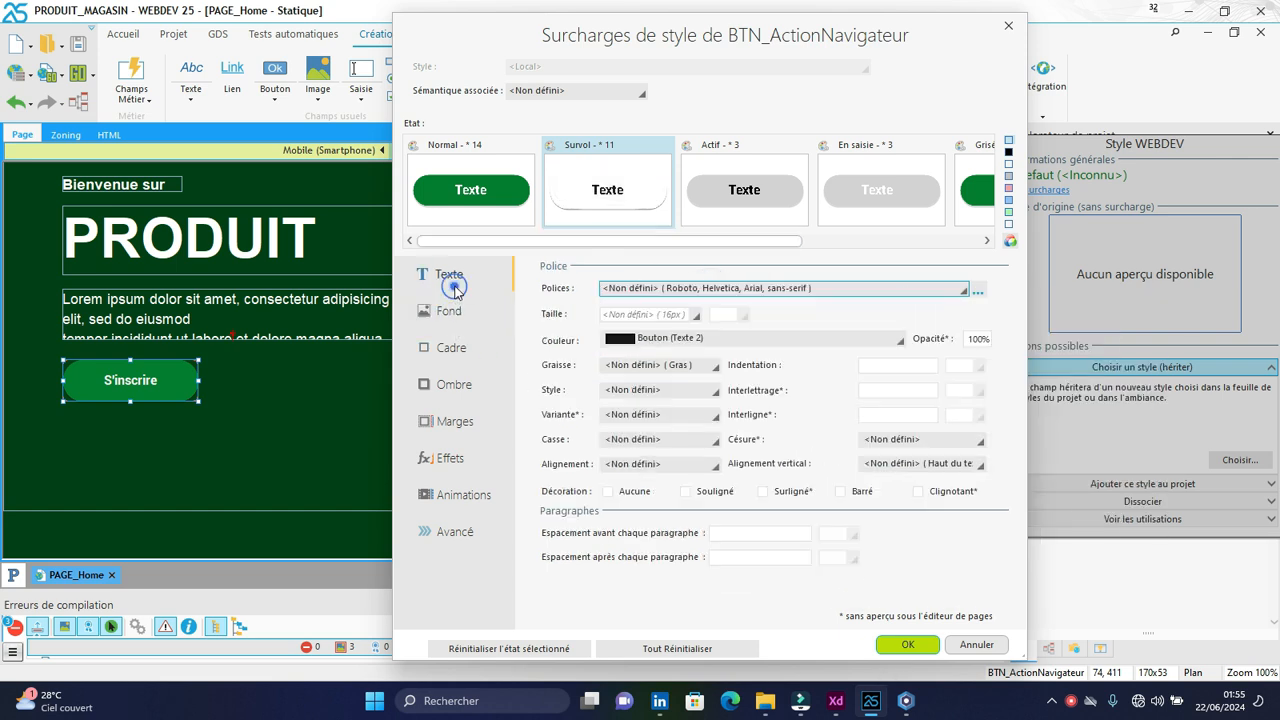
left_click(697, 339)
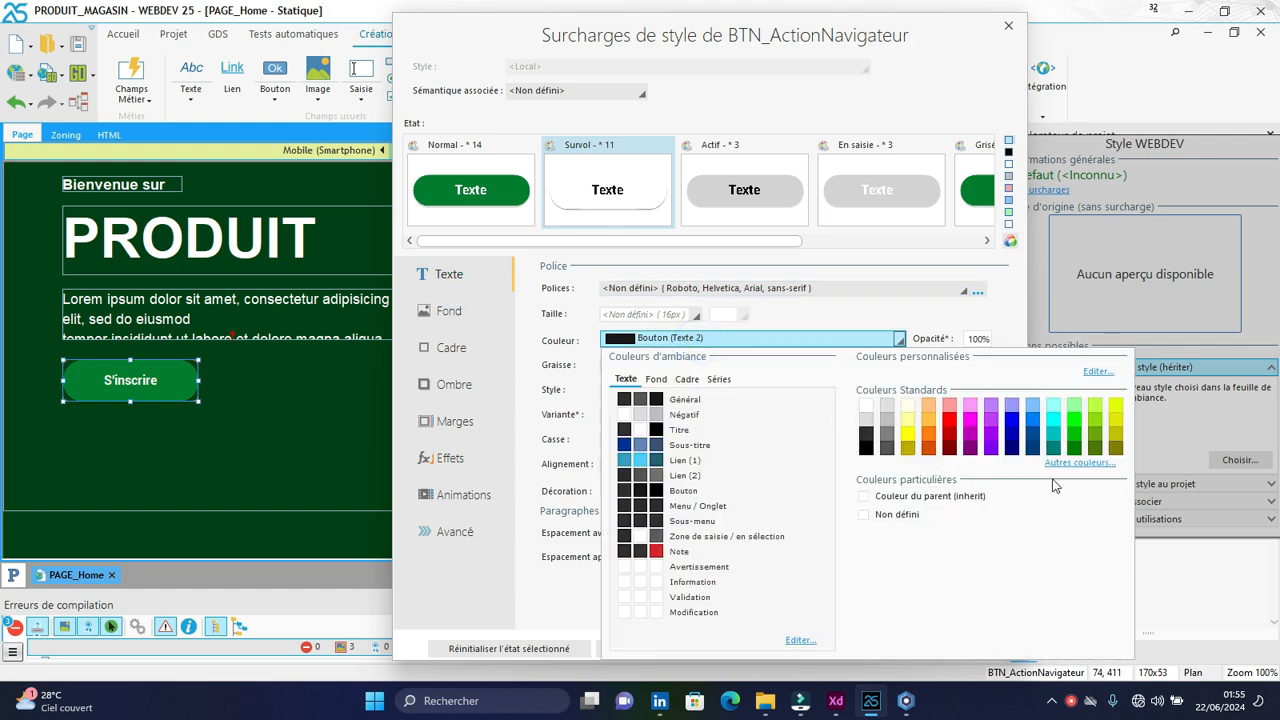
left_click(1066, 463)
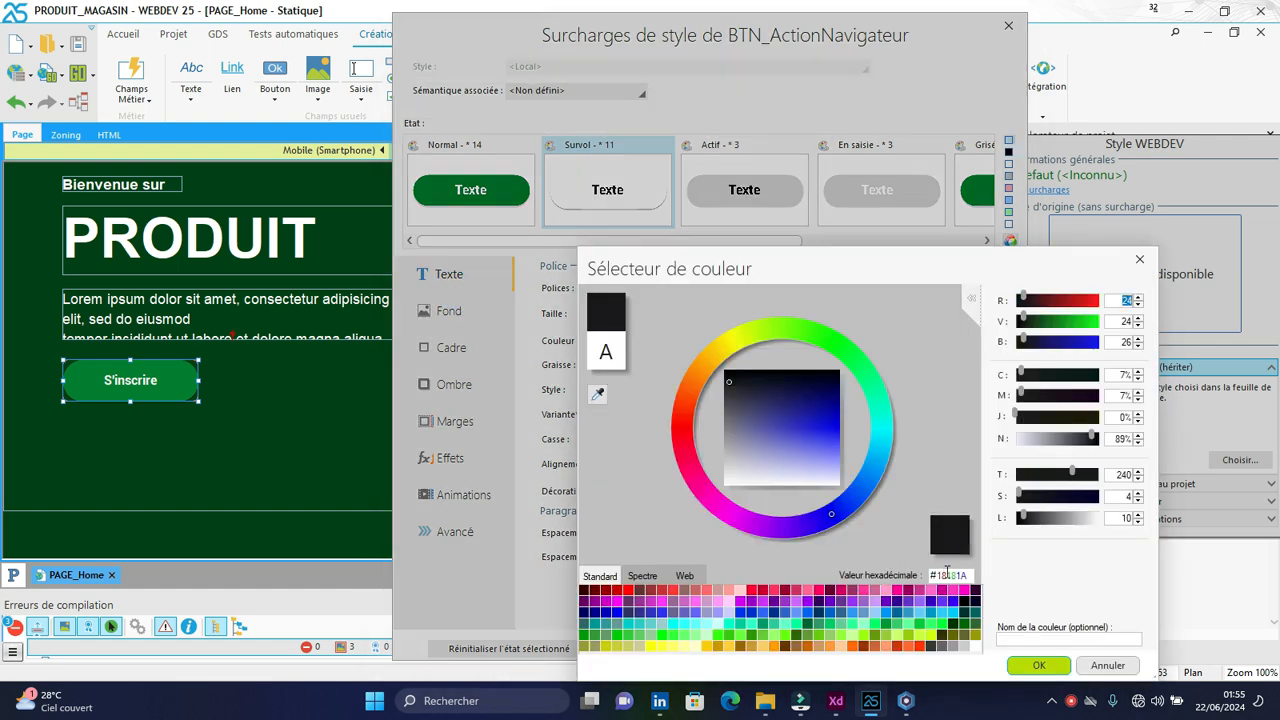
double_click(951, 574)
type("047D2D")
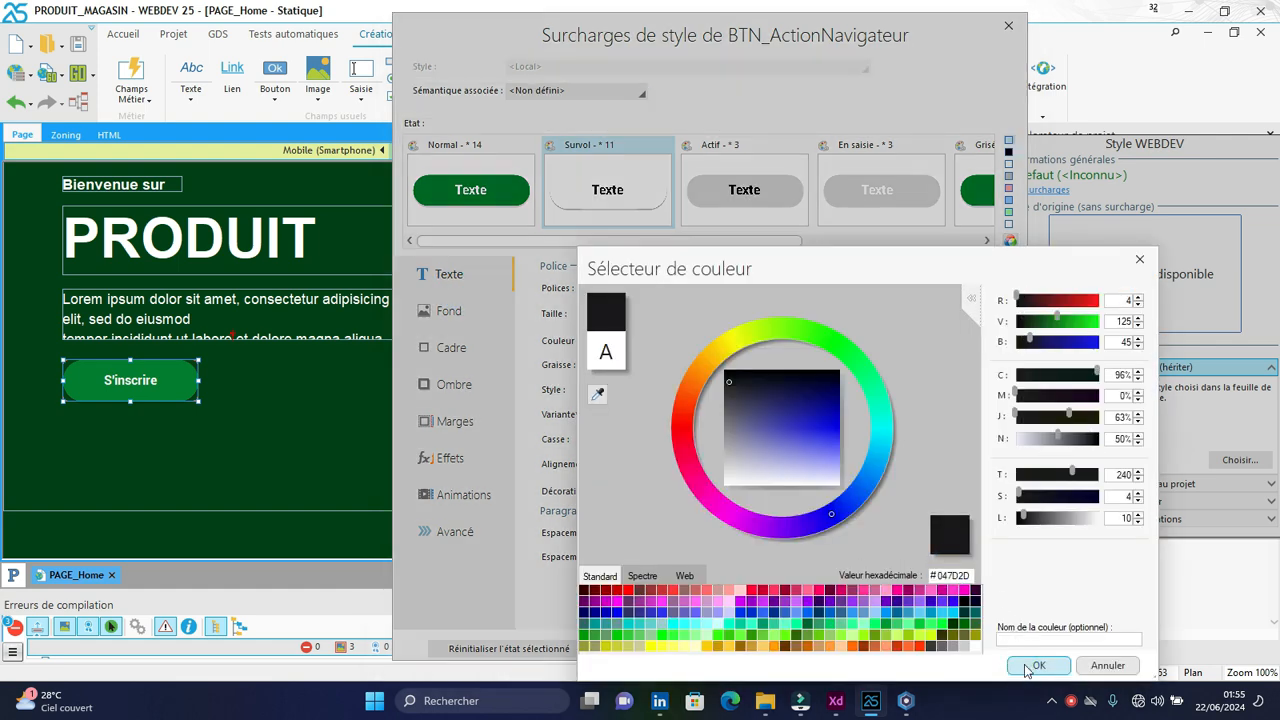
left_click(1038, 666)
left_click(906, 645)
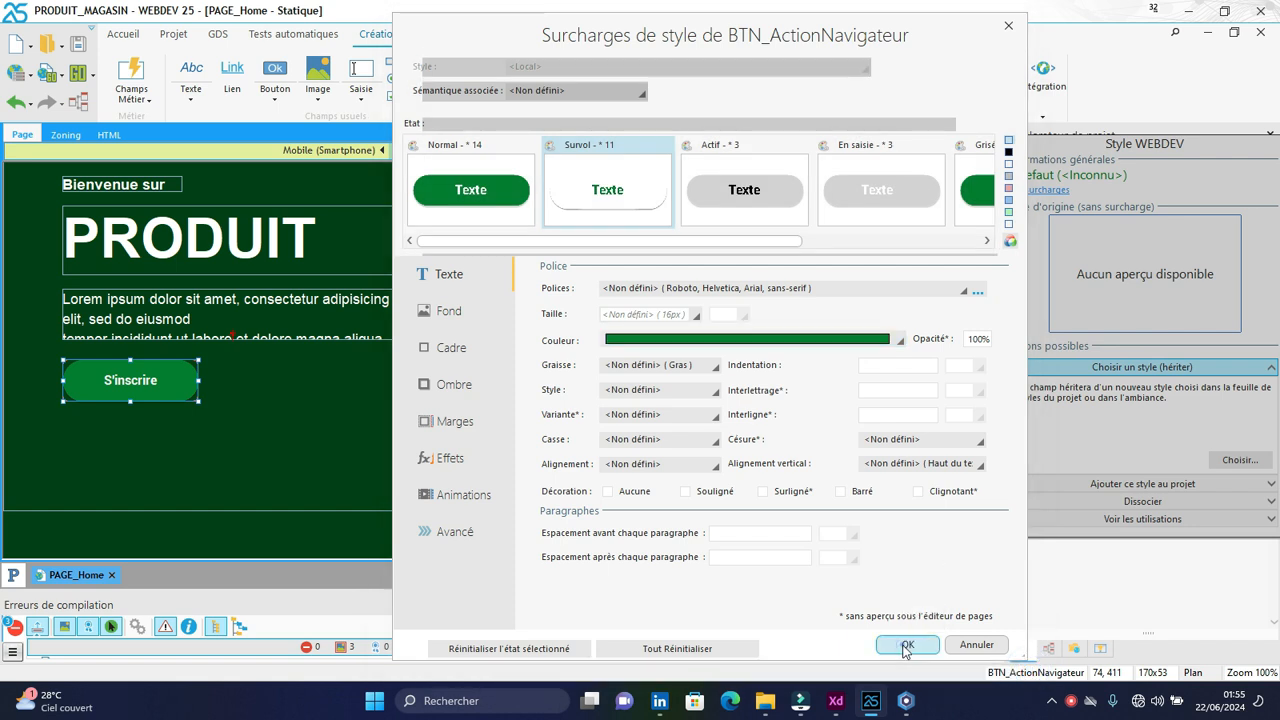
left_click(815, 560)
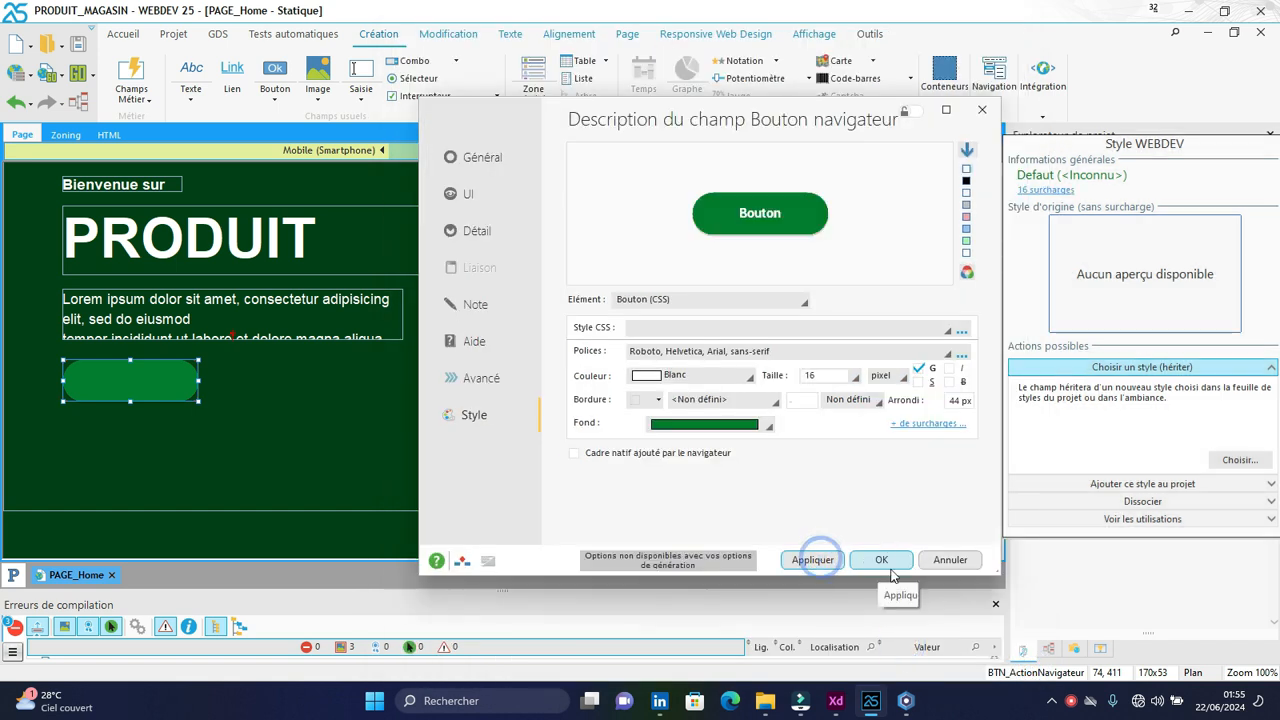
left_click(882, 560)
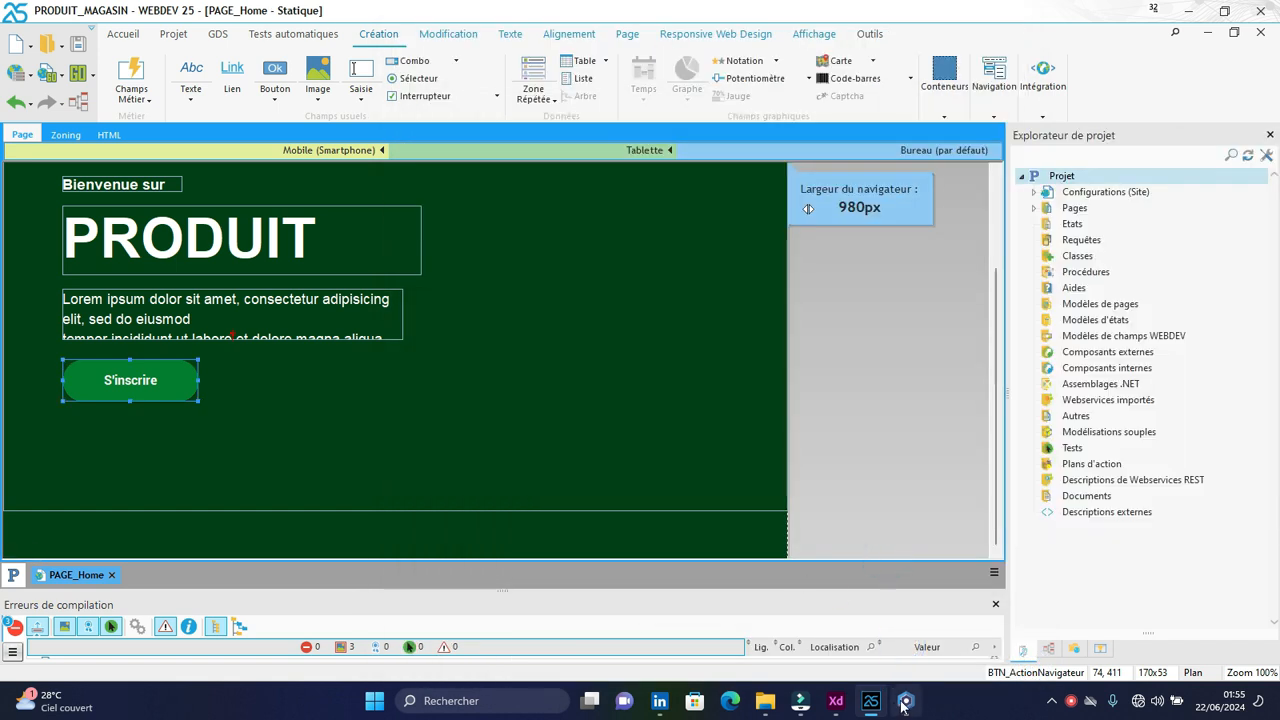
- Switch to the browser, reload the Home page to check the "S'inscrire" button's hover style, and return to WEBDEV
left_click(906, 700)
left_click(112, 46)
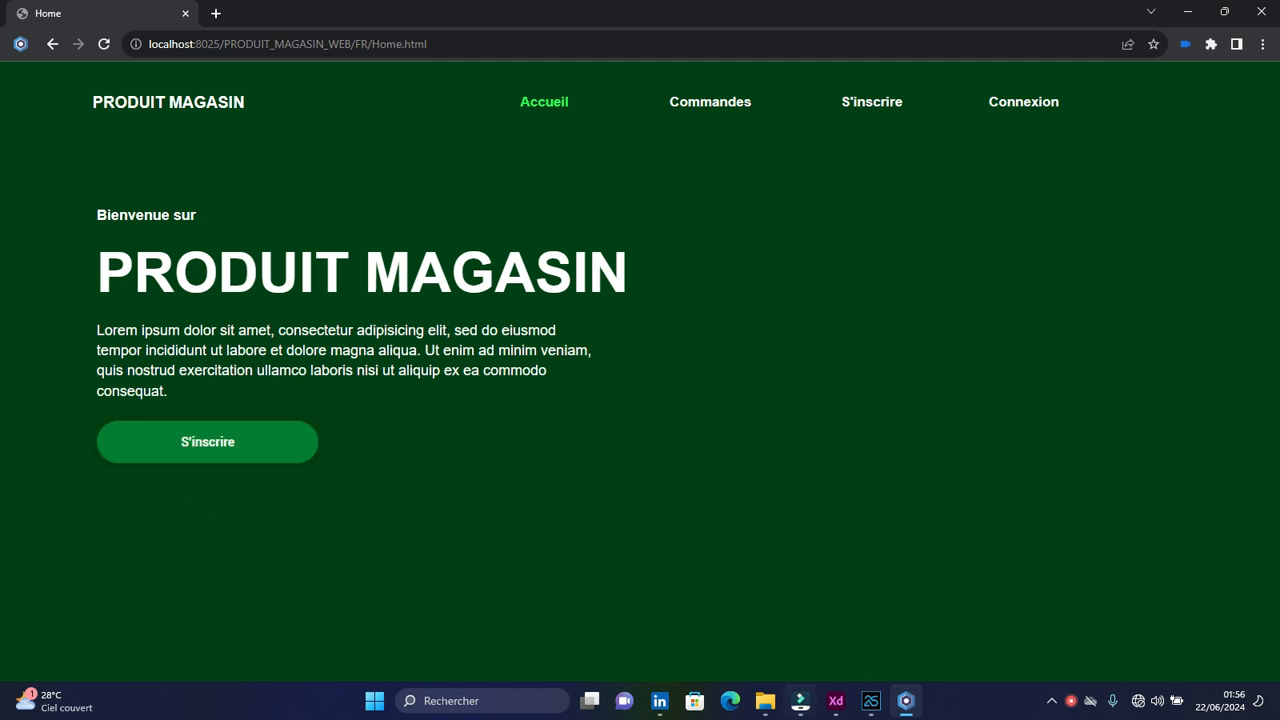
left_click(869, 700)
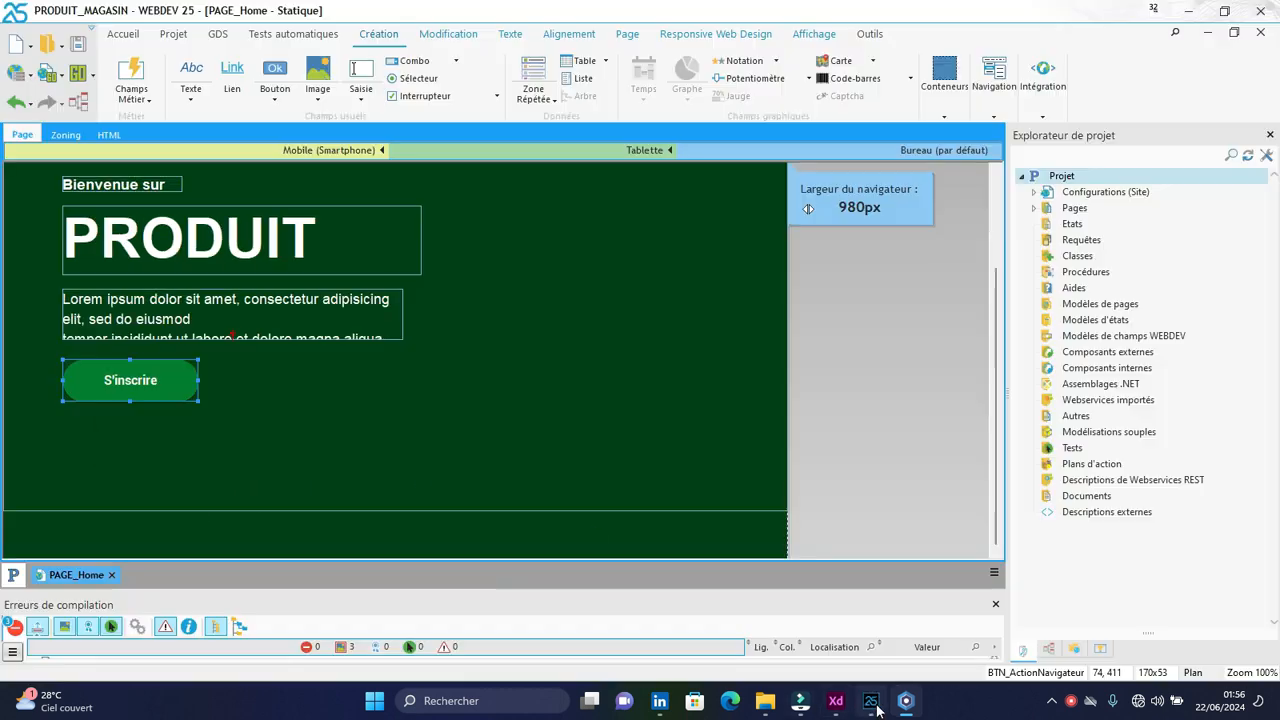
- Set the Survol state's border rounding to 44 px and thickness to 3 px, and apply the changes to the "S'inscrire" button
double_click(167, 376)
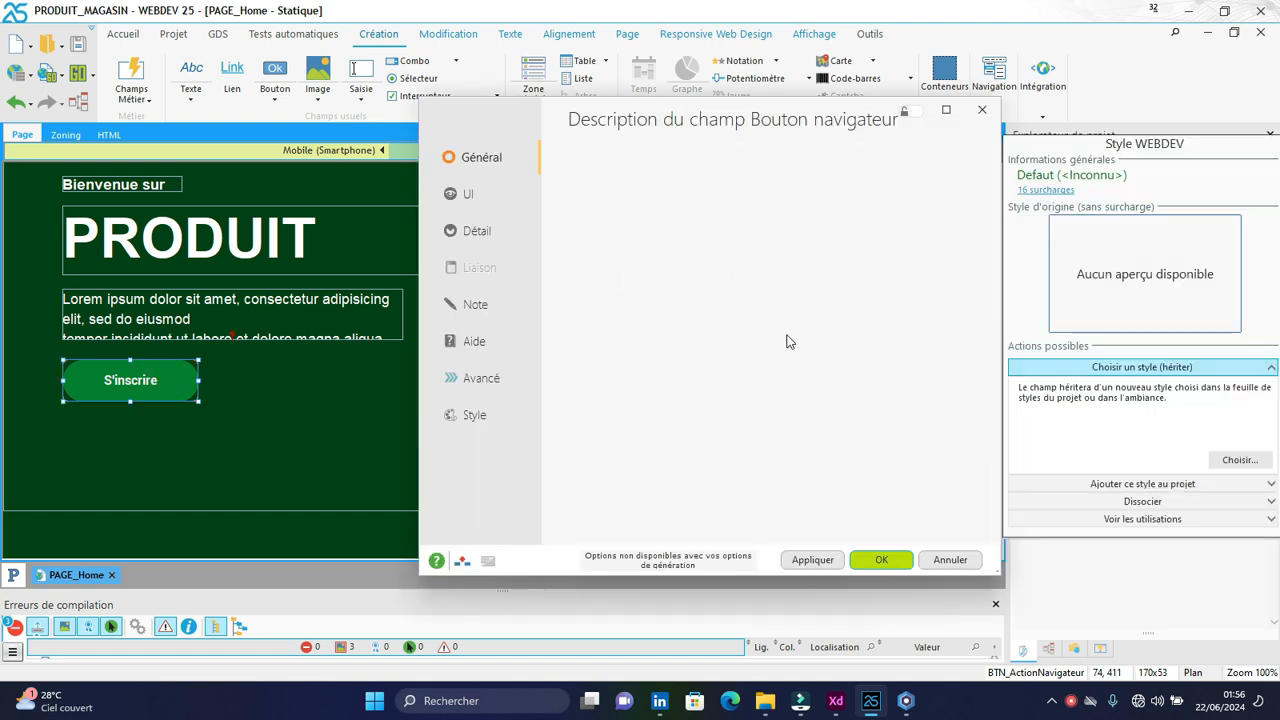
left_click(947, 428)
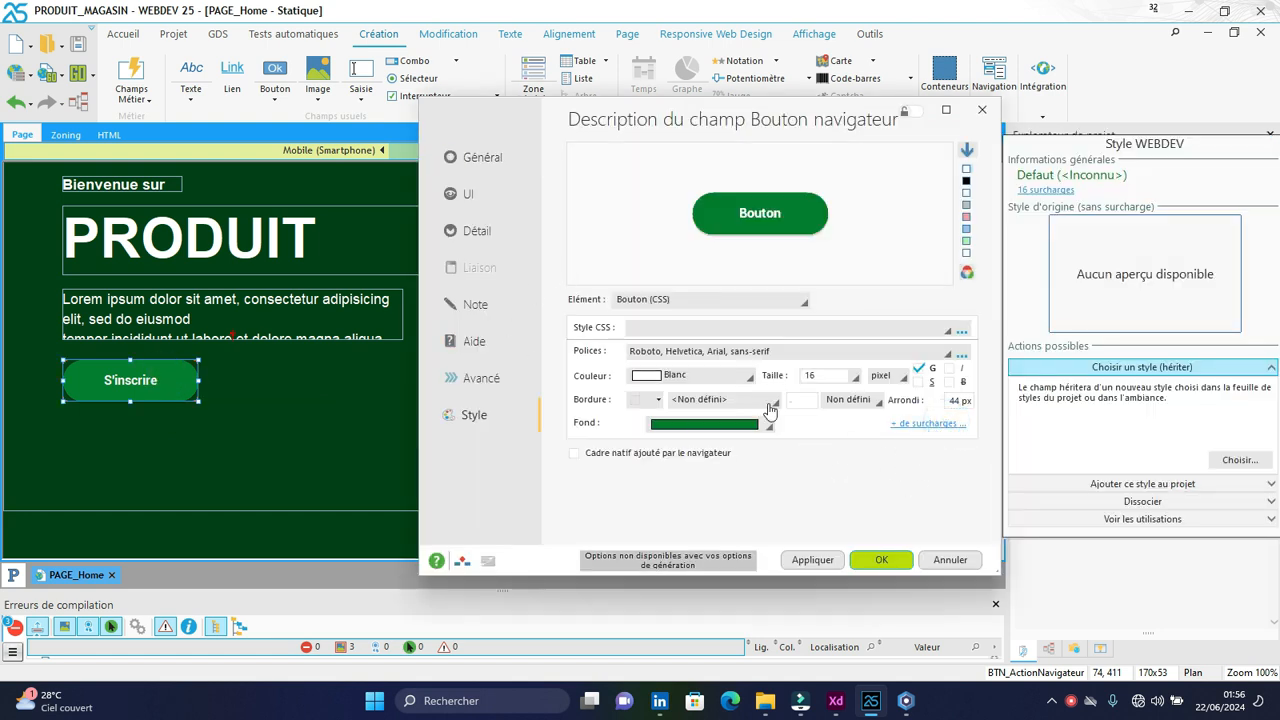
left_click(581, 207)
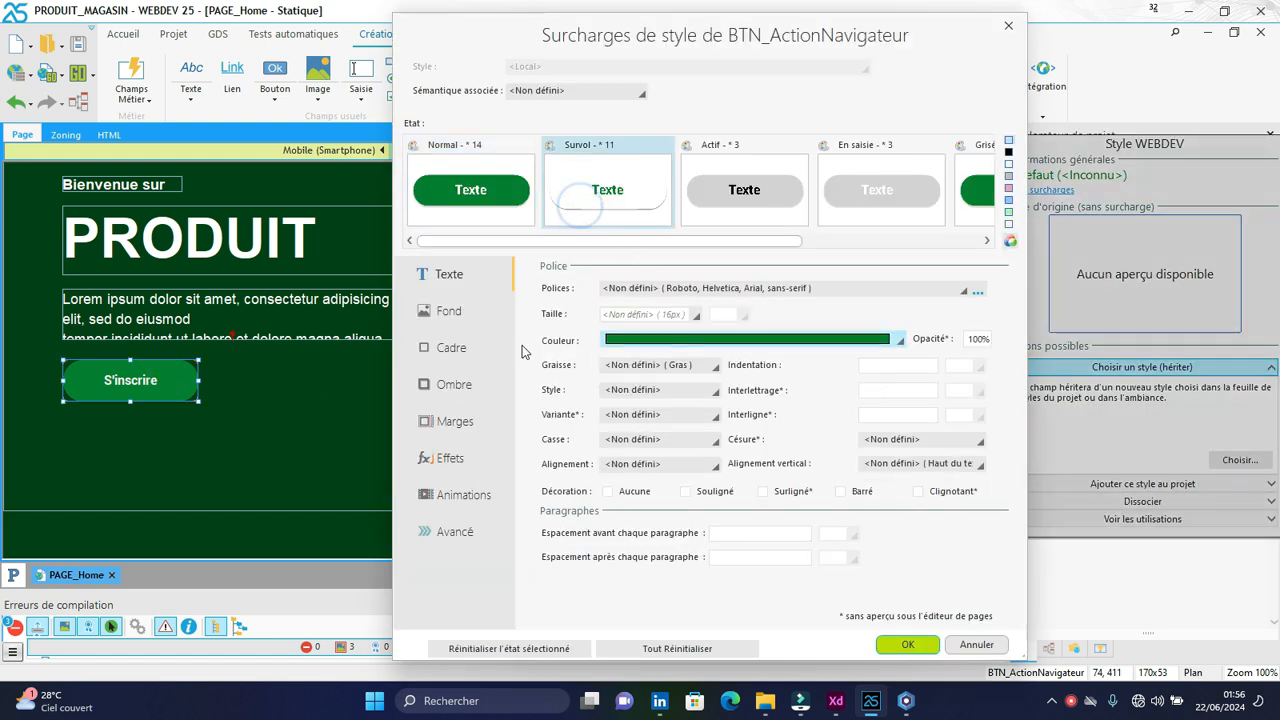
left_click(446, 348)
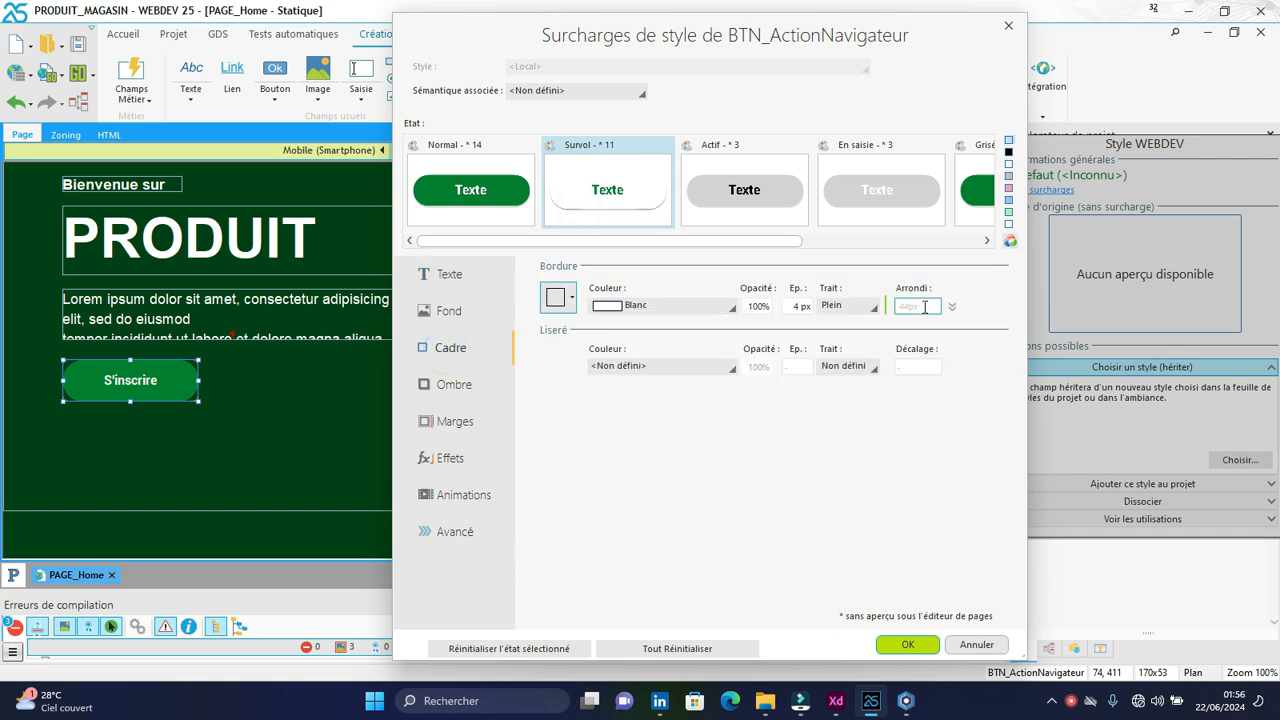
left_click(922, 306)
left_click(516, 196)
left_click(651, 195)
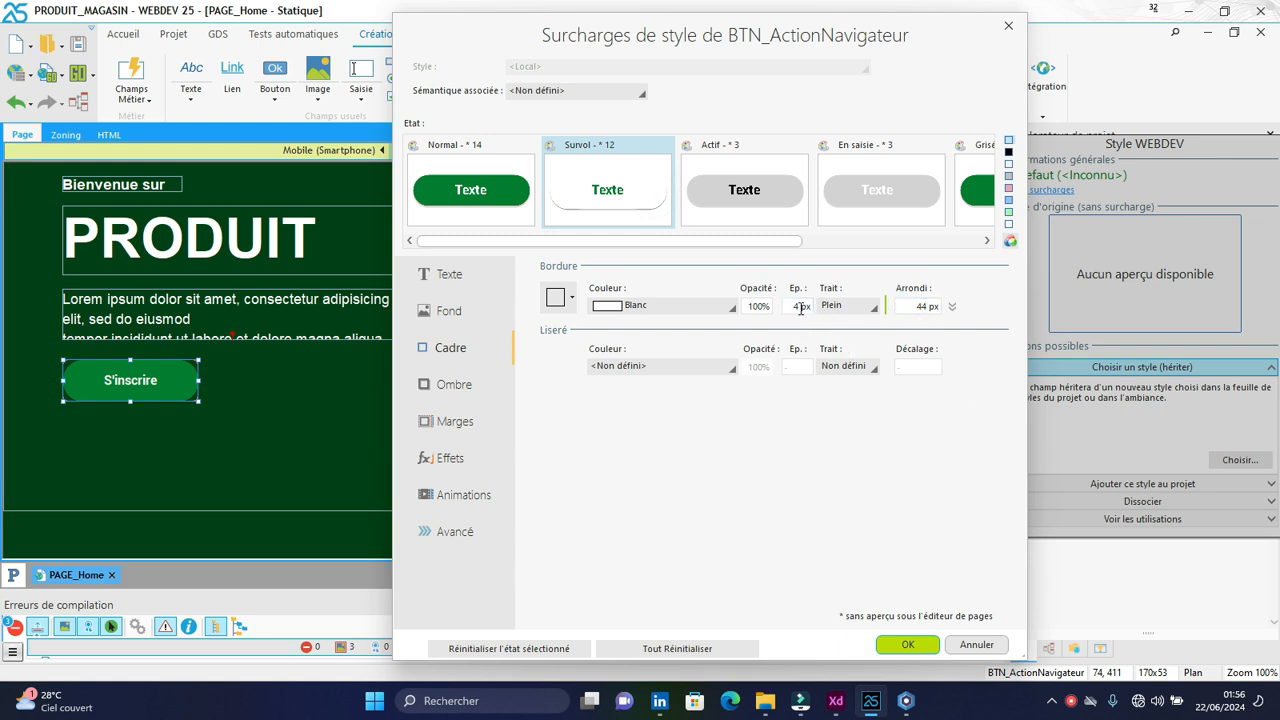
left_click(801, 307)
left_click(903, 646)
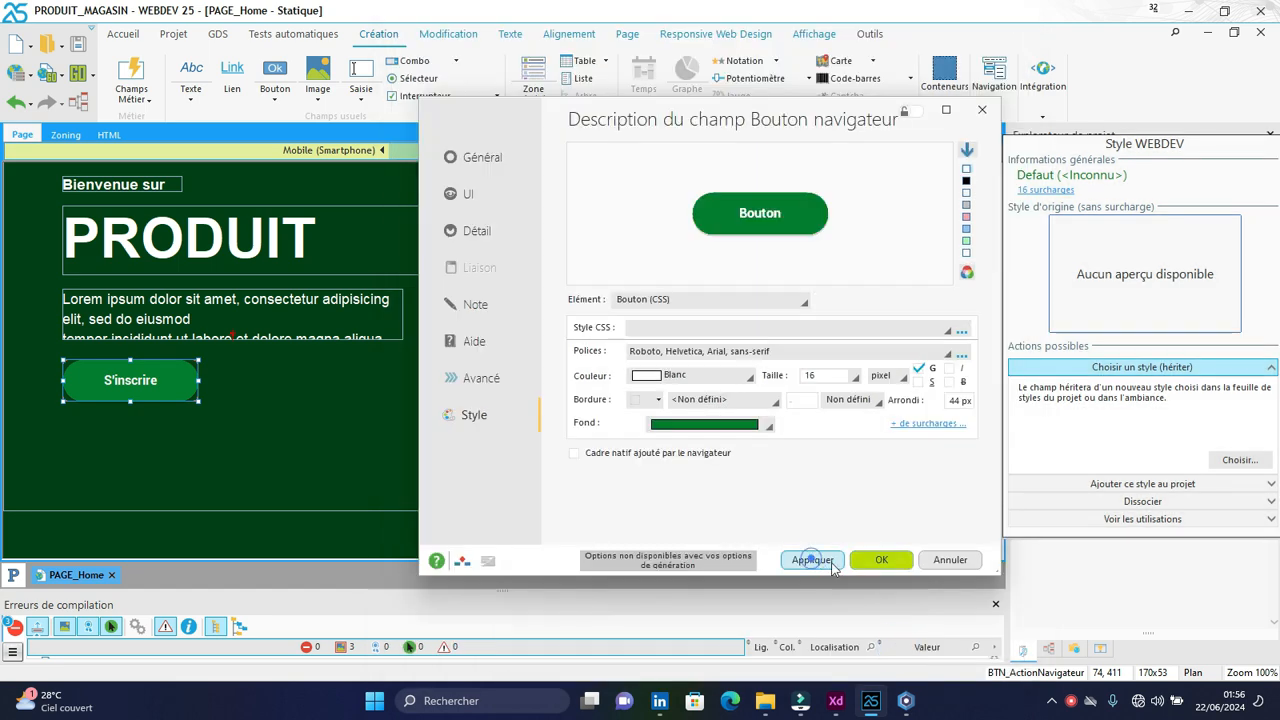
left_click(881, 560)
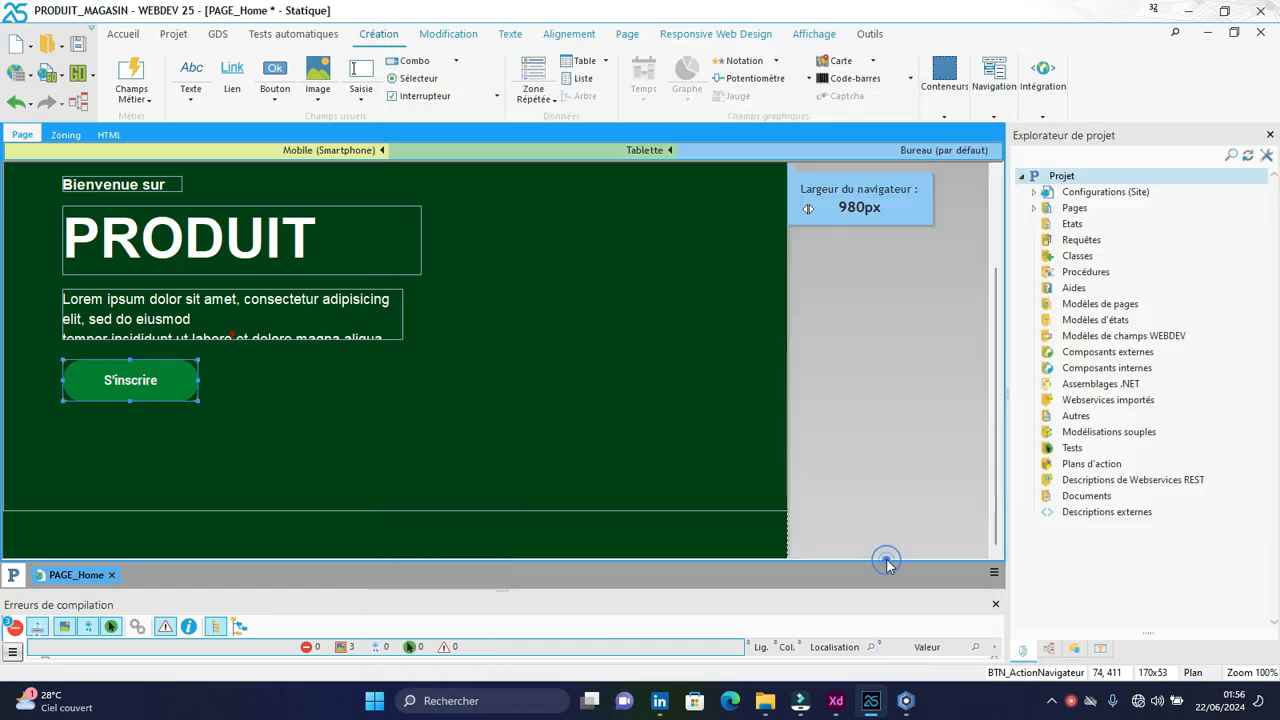
- Reload the Home page in the browser to examine the "S'inscrire" button's rounded hover border, and return to WEBDEV
left_click(906, 701)
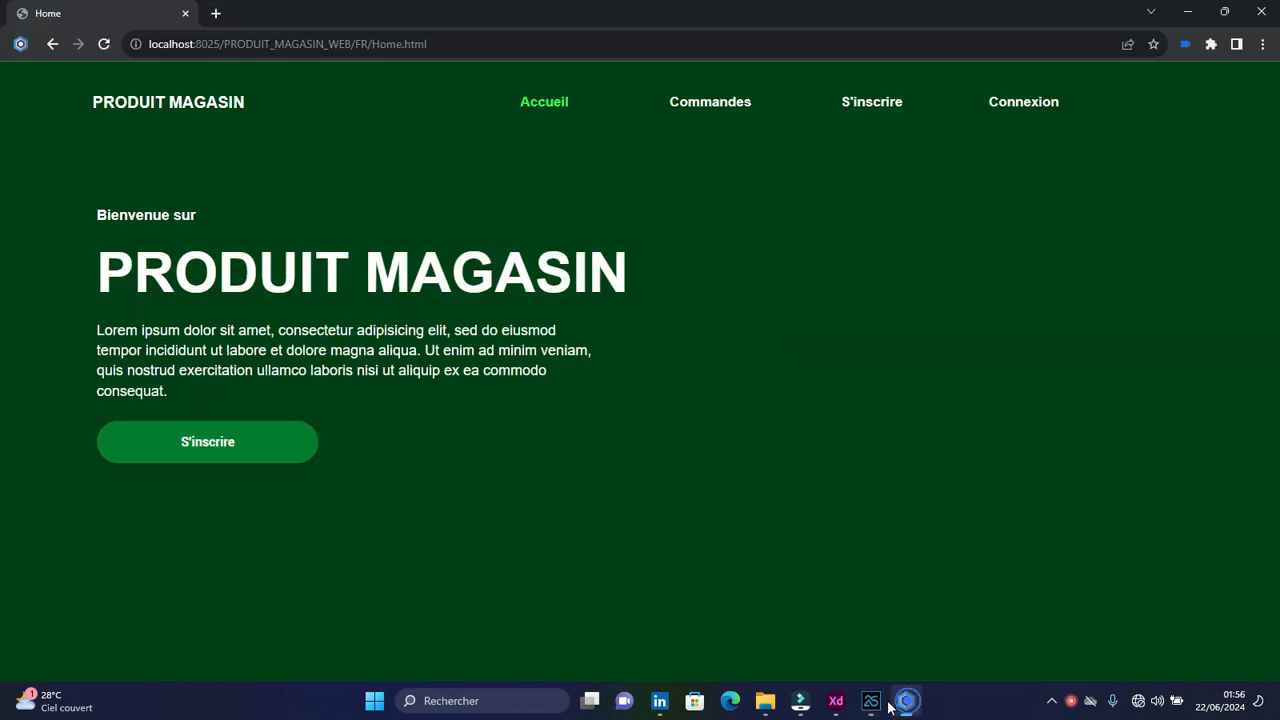
left_click(112, 41)
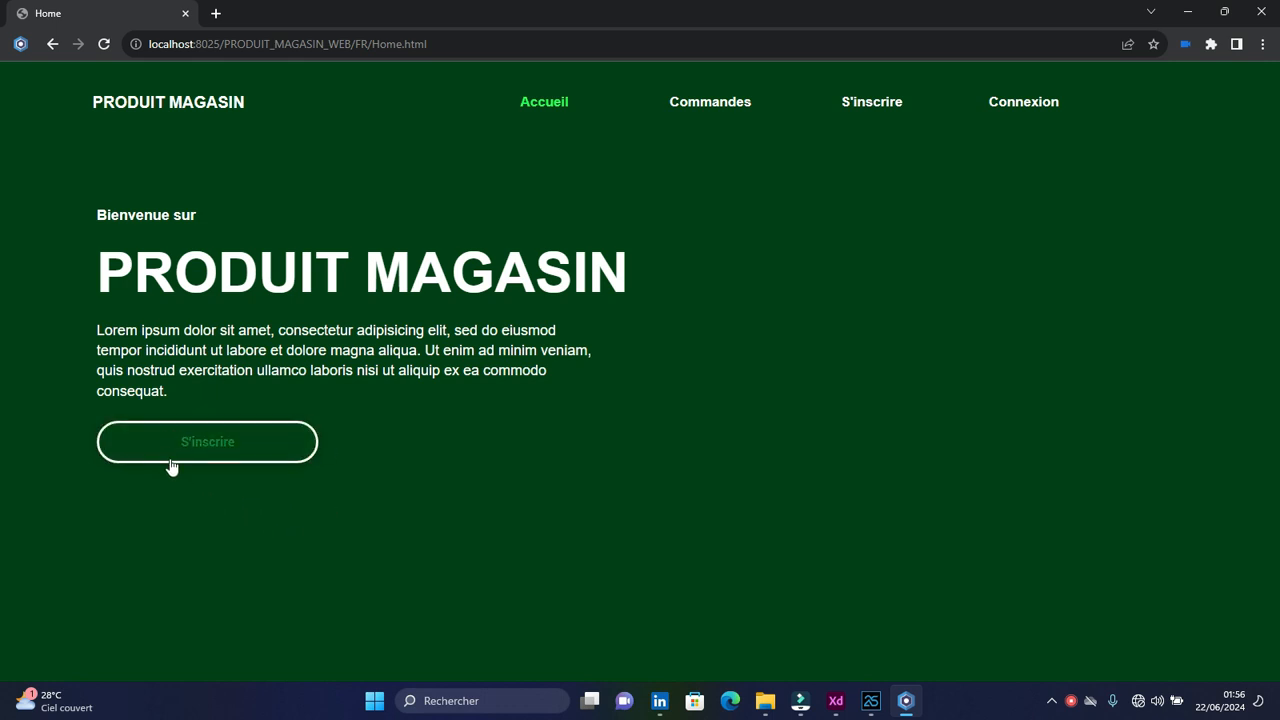
left_click(871, 700)
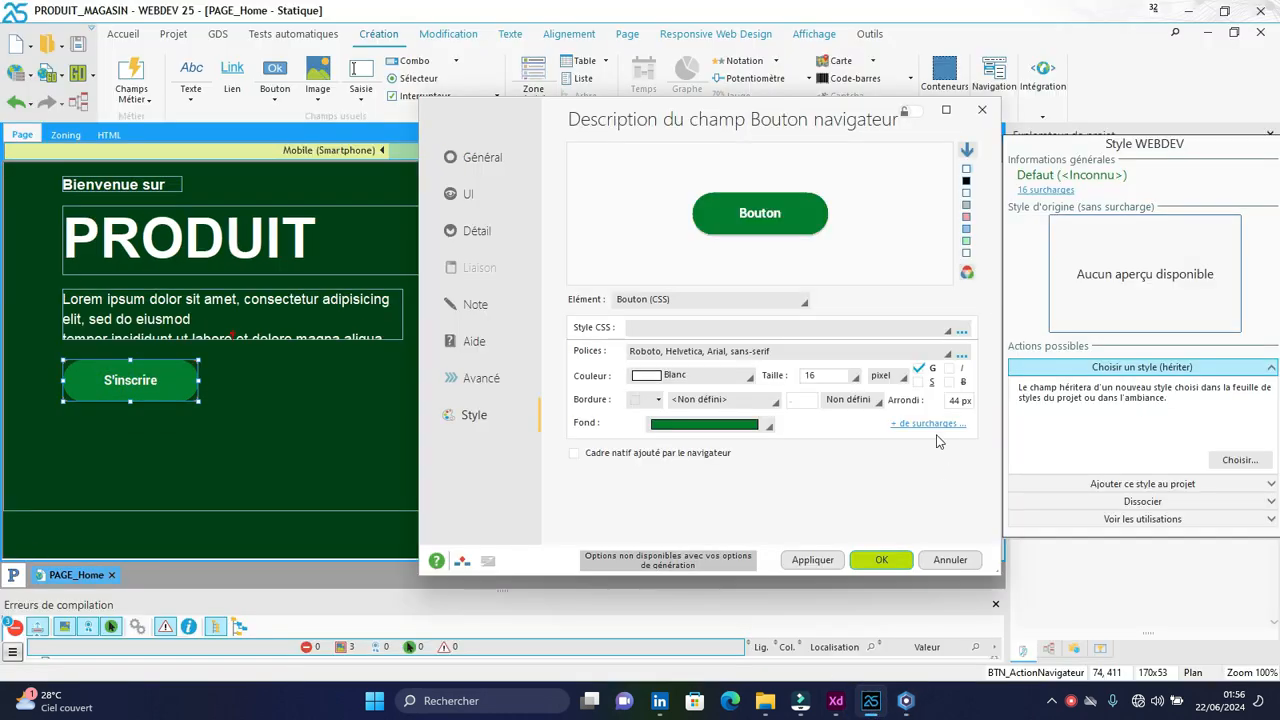
- Reopen the "S'inscrire" button's style overrides and set the Survol state's text colour to white (Blanc)
left_click(933, 424)
left_click(596, 172)
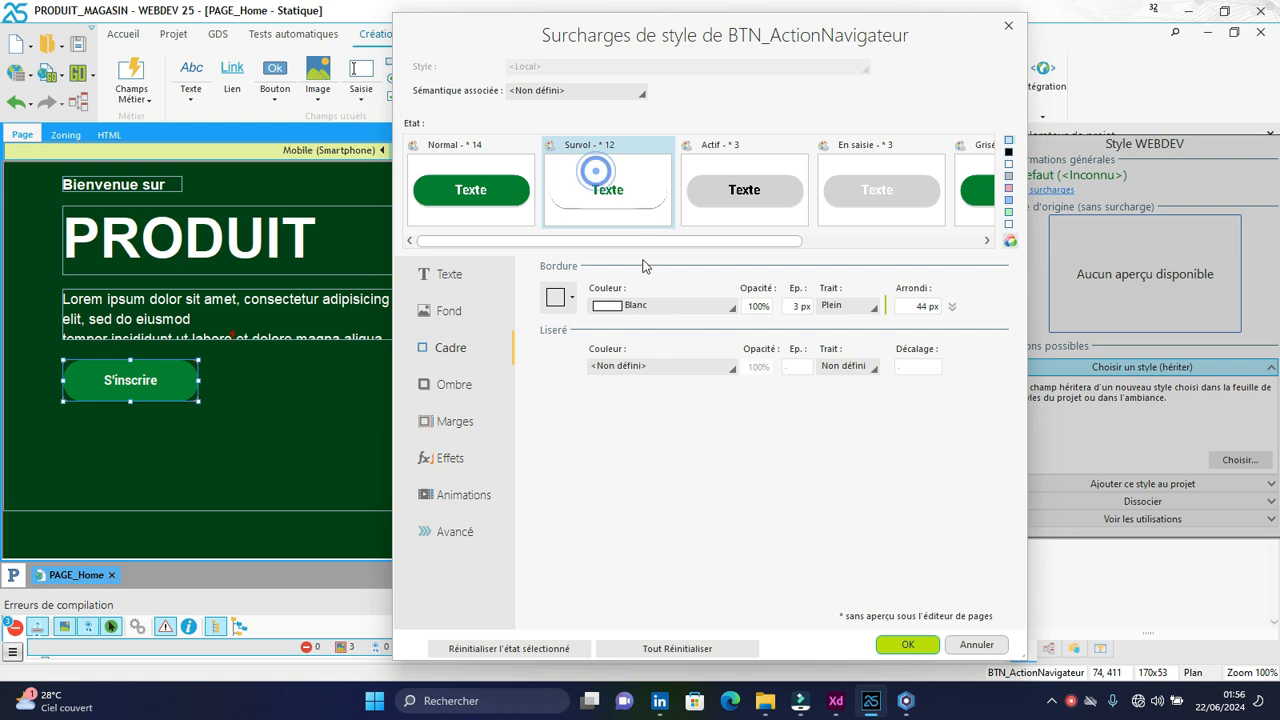
left_click(449, 274)
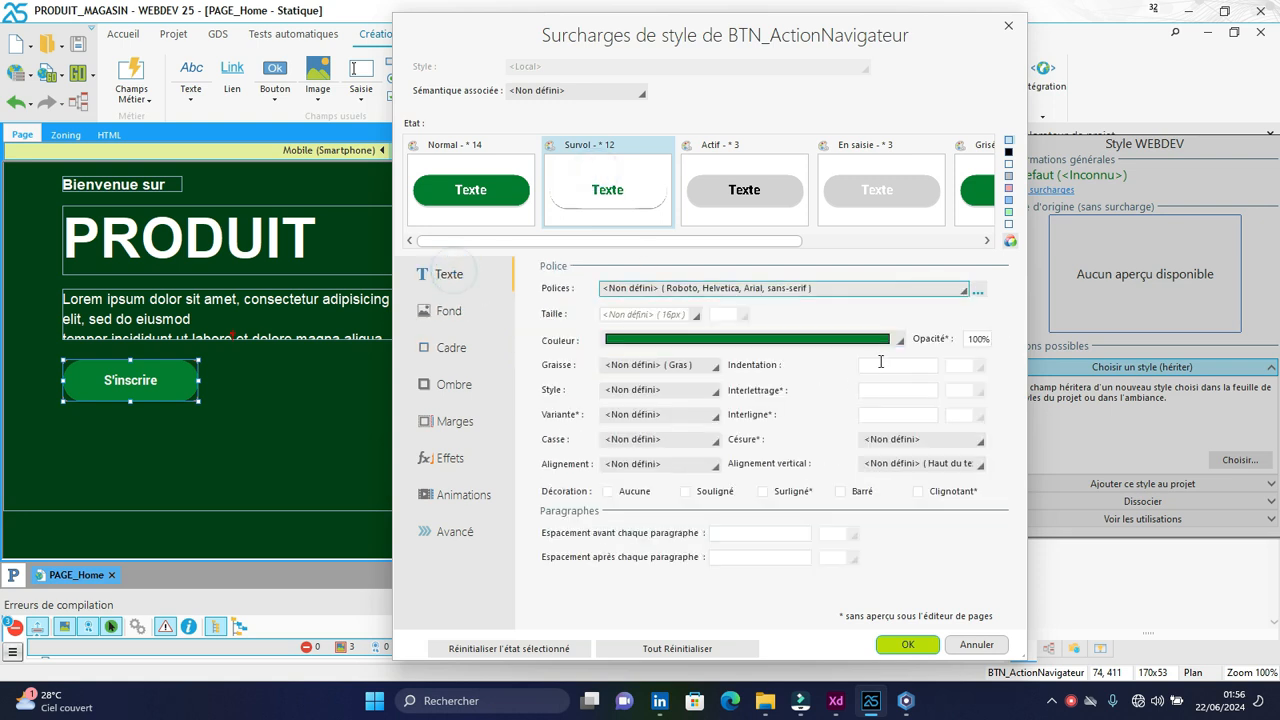
left_click(899, 340)
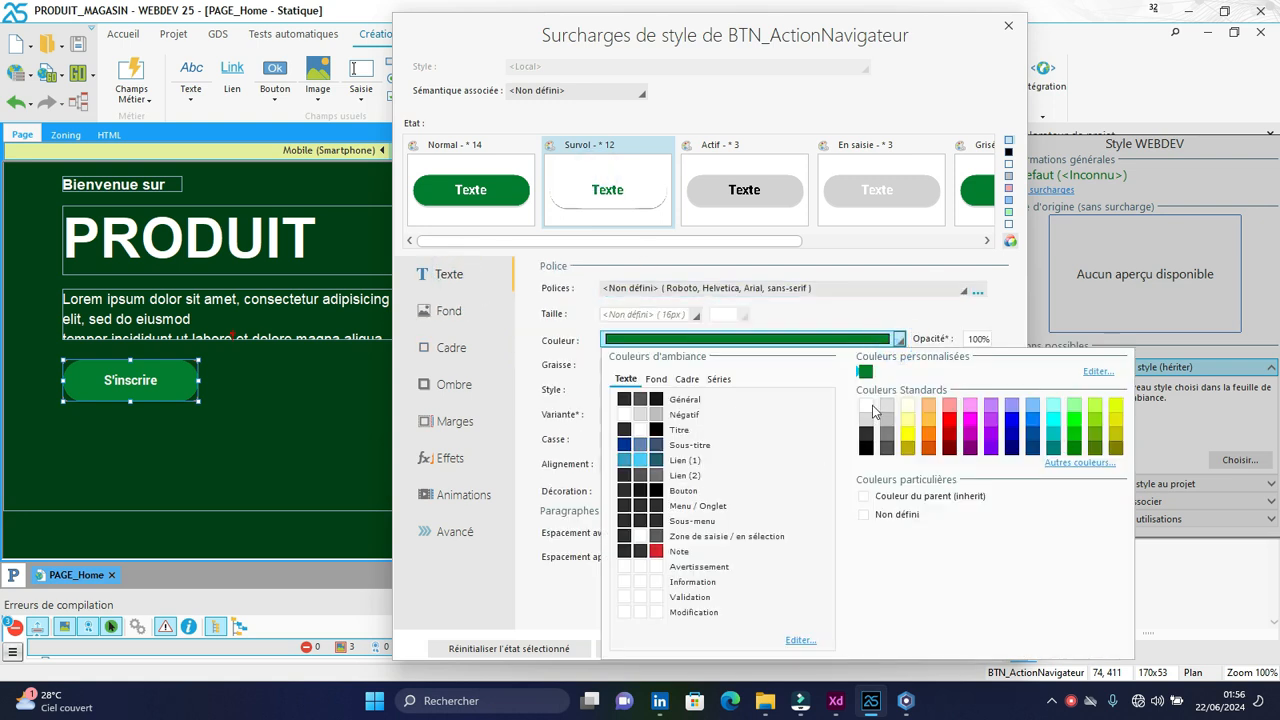
left_click(872, 407)
left_click(609, 197)
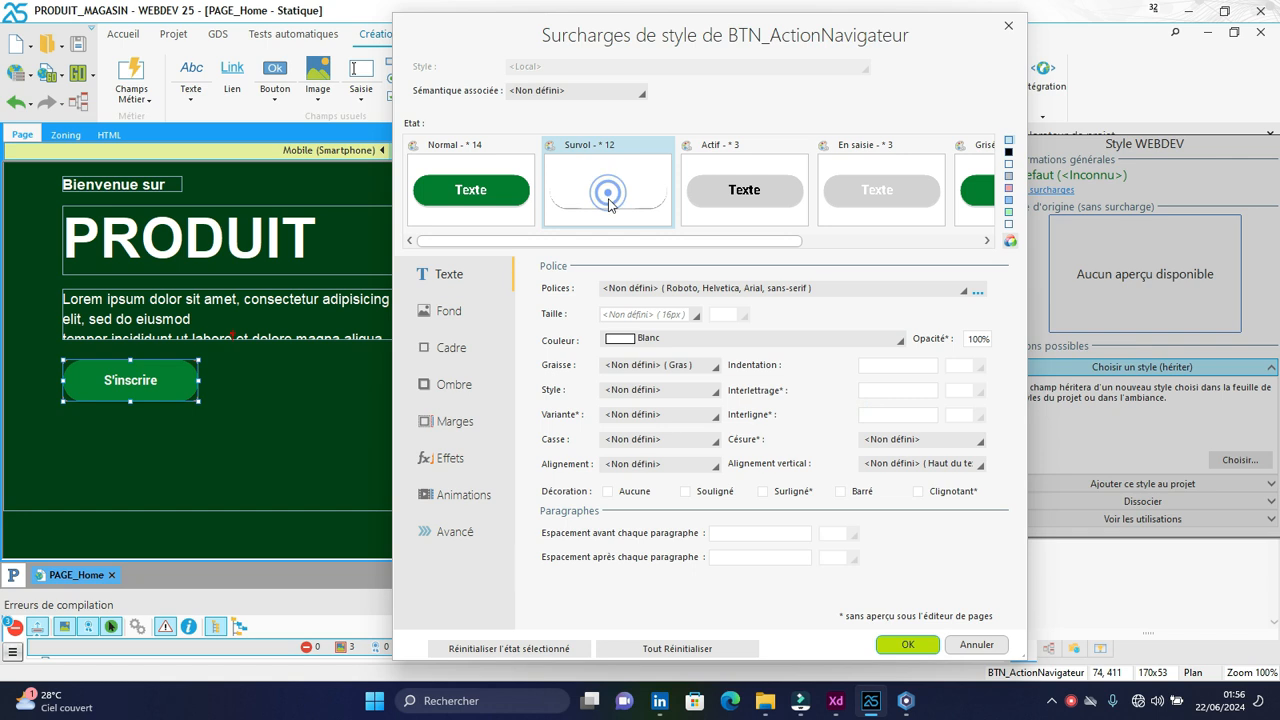
- Set the outer shadow's Y offset to 1 px for both the Normal and Survol states, and reselect the Normal state
left_click(491, 206)
left_click(470, 390)
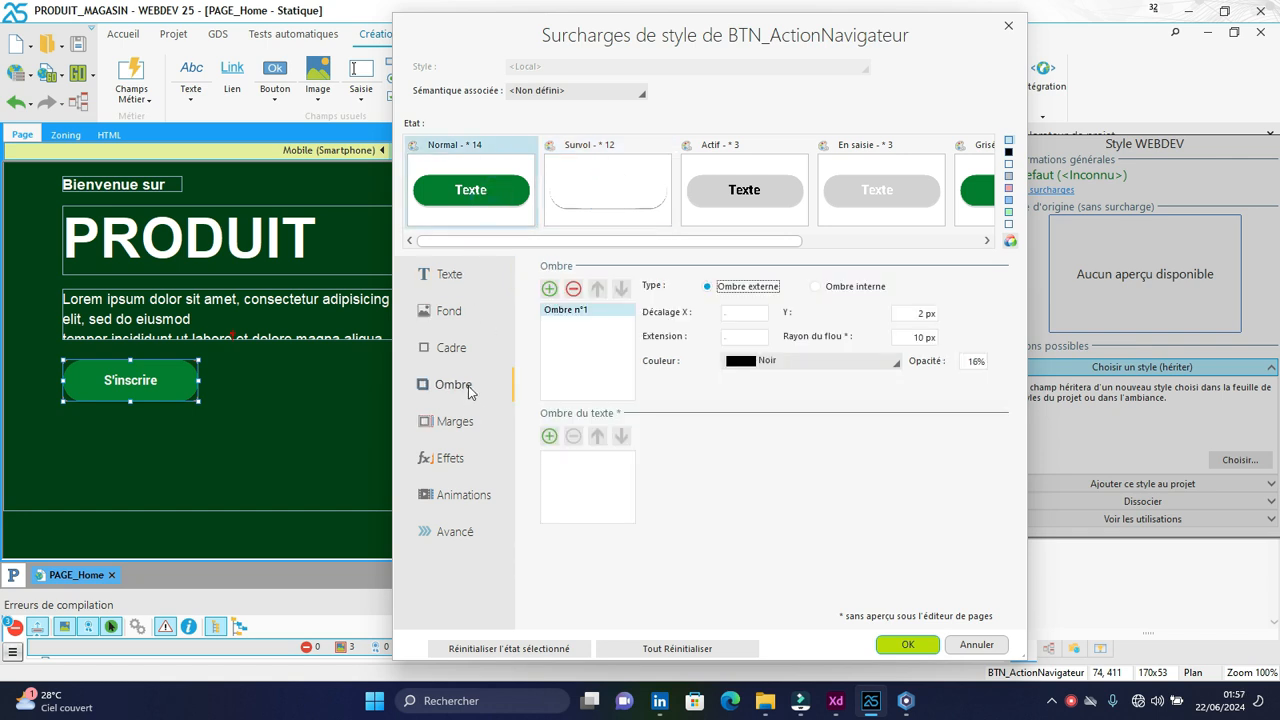
left_click(925, 314)
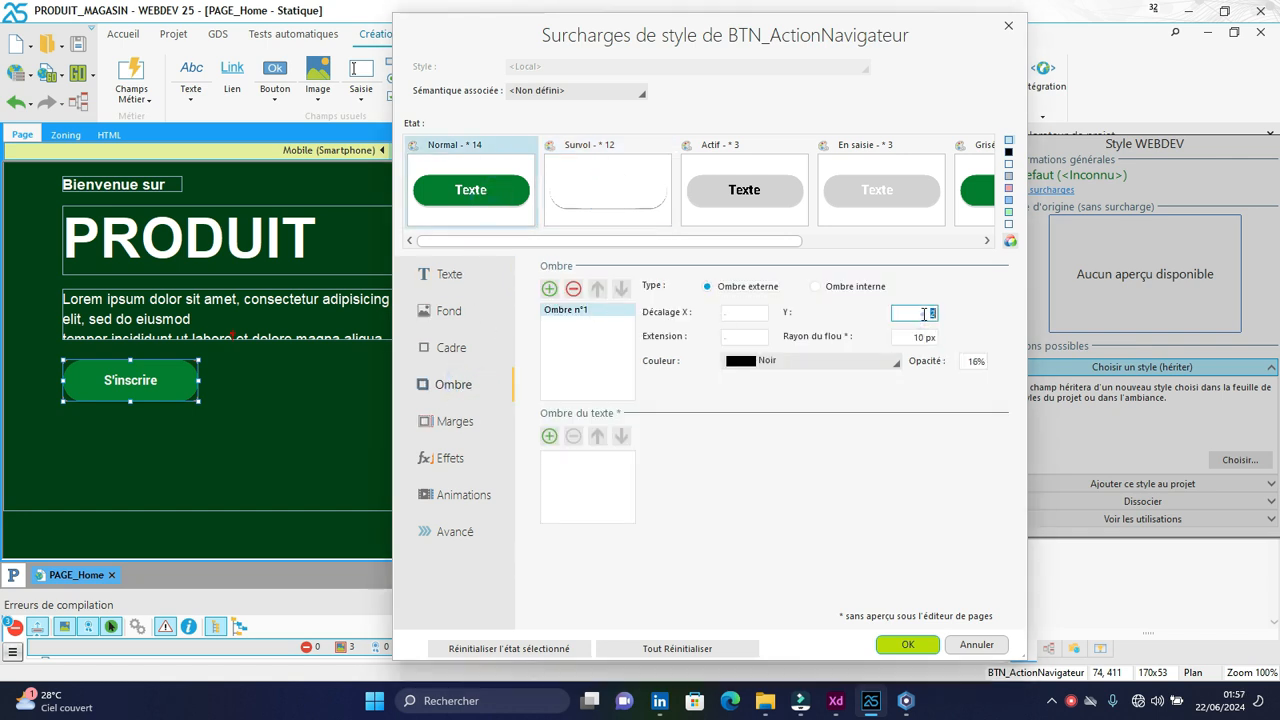
type("1")
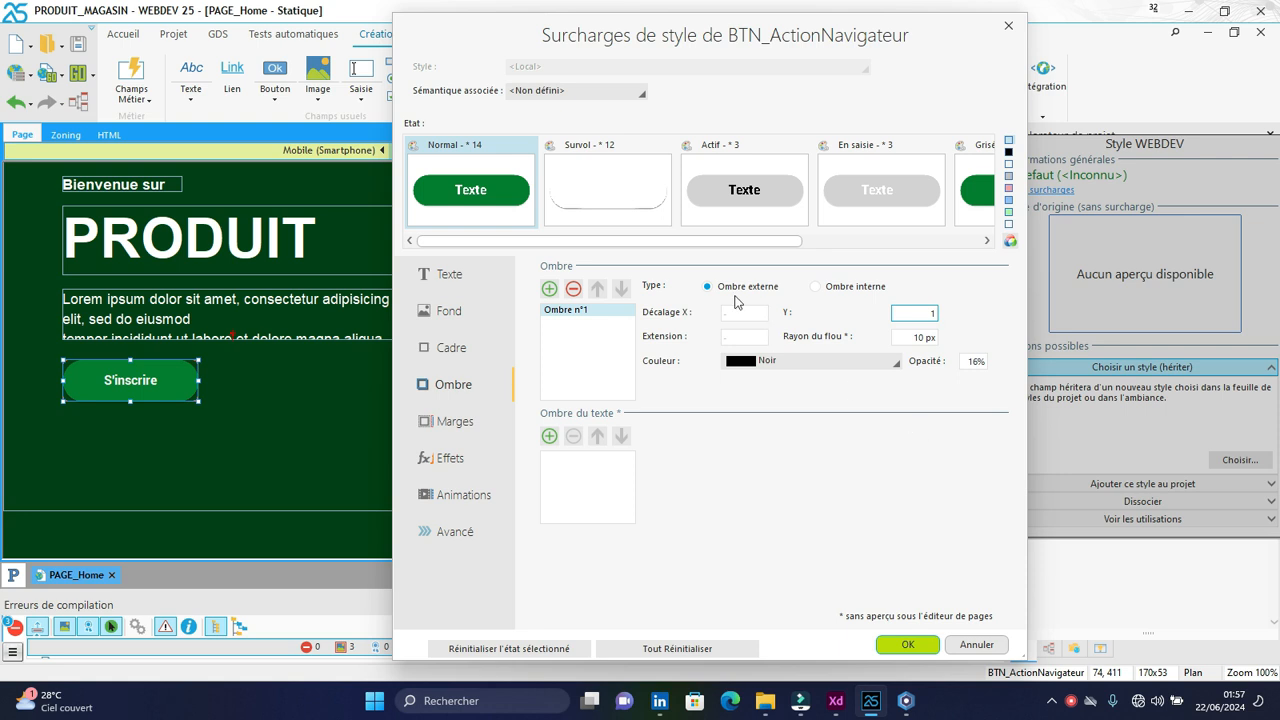
left_click(625, 205)
left_click(922, 311)
type("1")
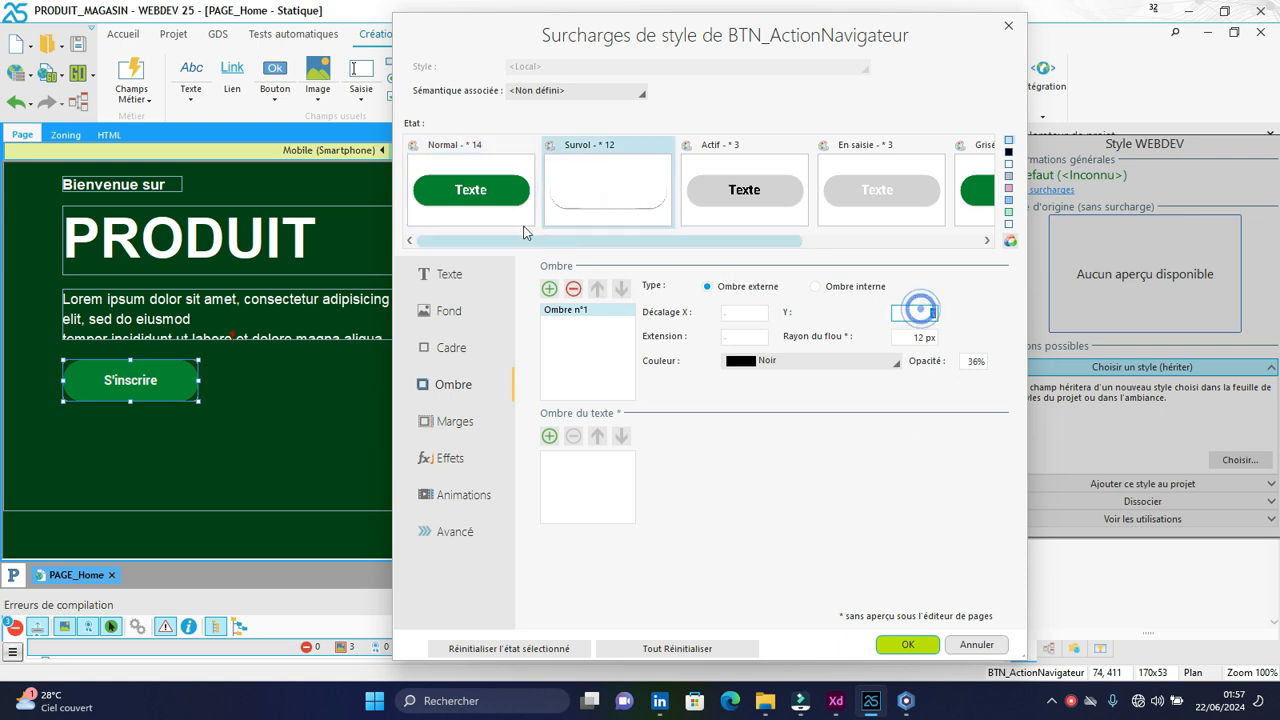
left_click(497, 207)
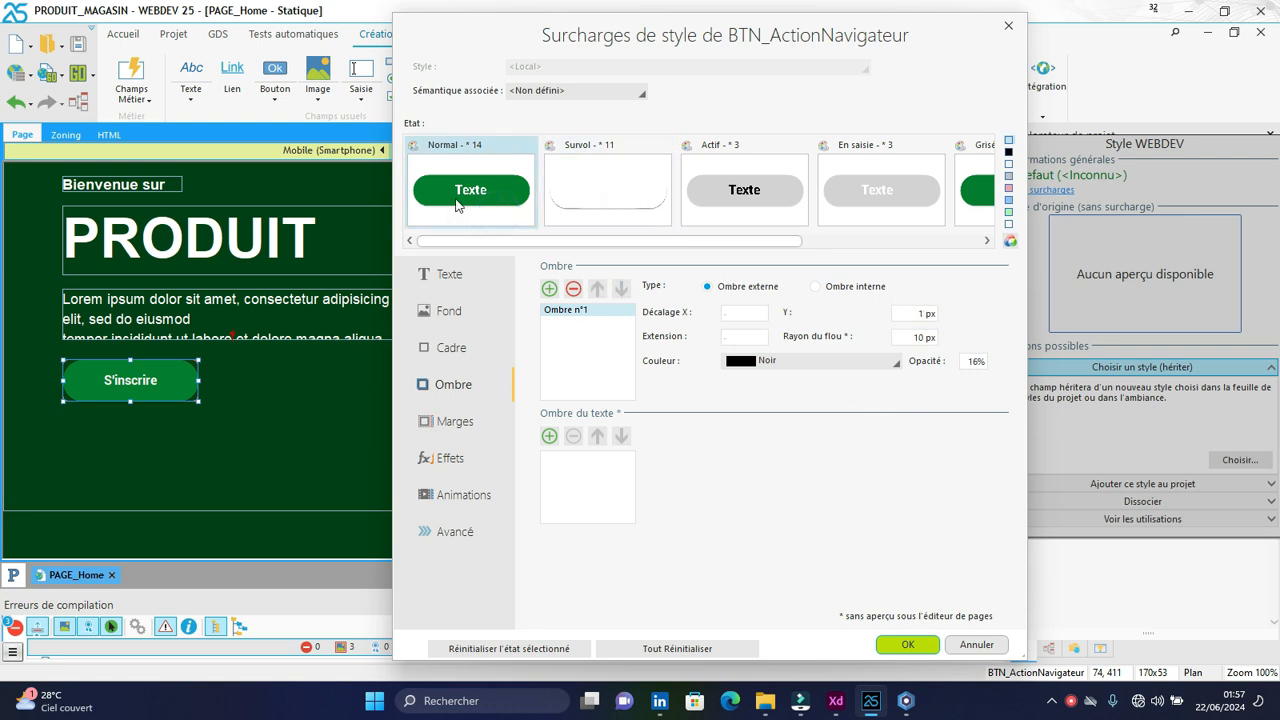
- Apply the shadow changes to the "S'inscrire" button, reload the Home page in the browser to examine them, and return to WEBDEV
left_click(907, 644)
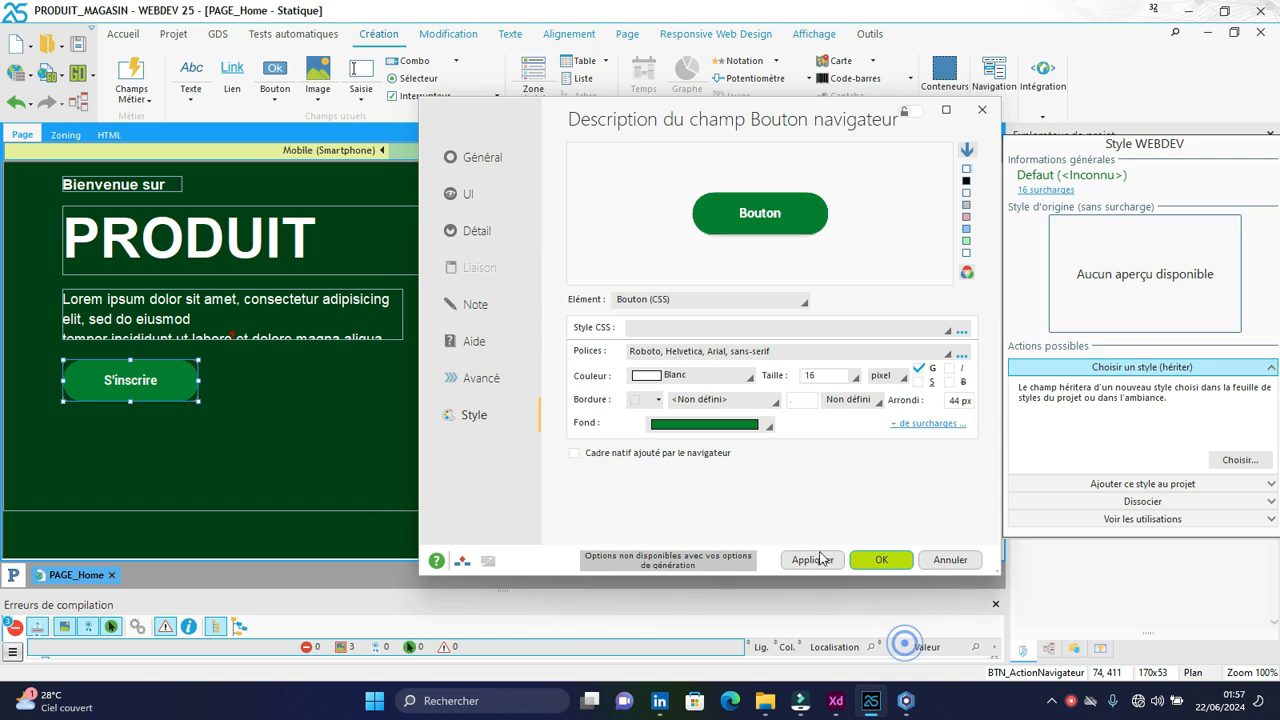
left_click(898, 562)
left_click(906, 702)
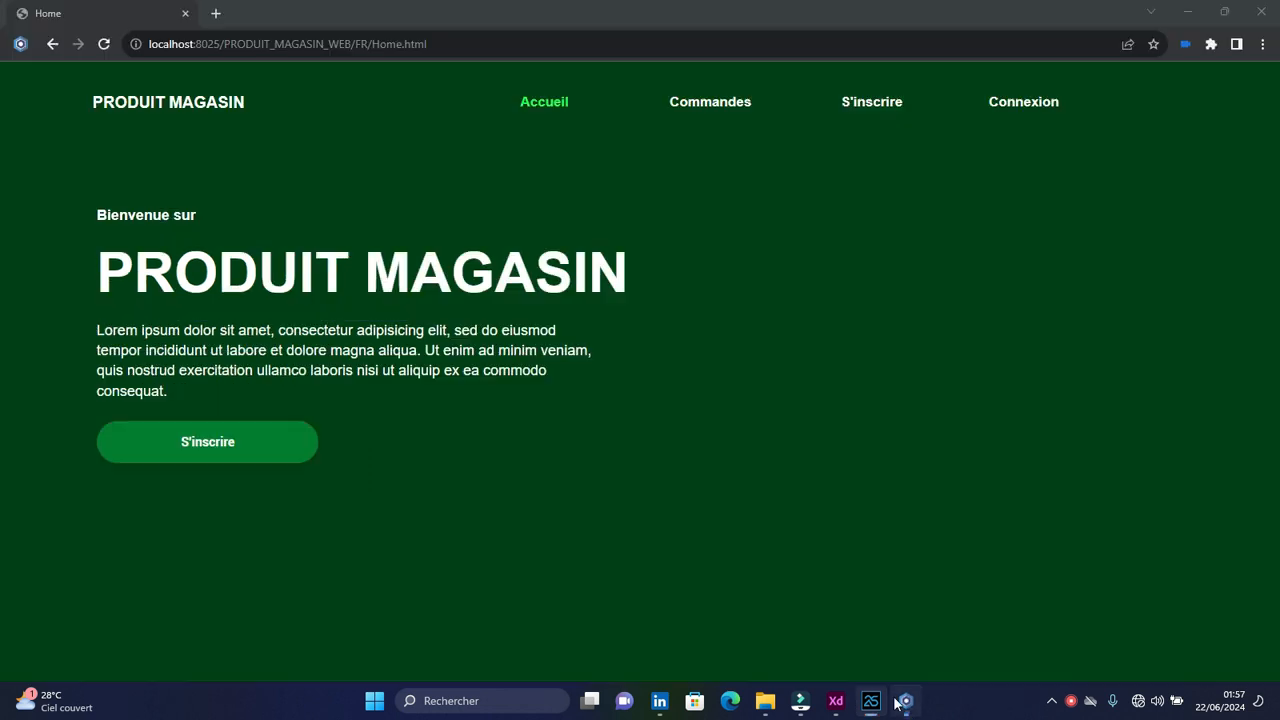
left_click(104, 45)
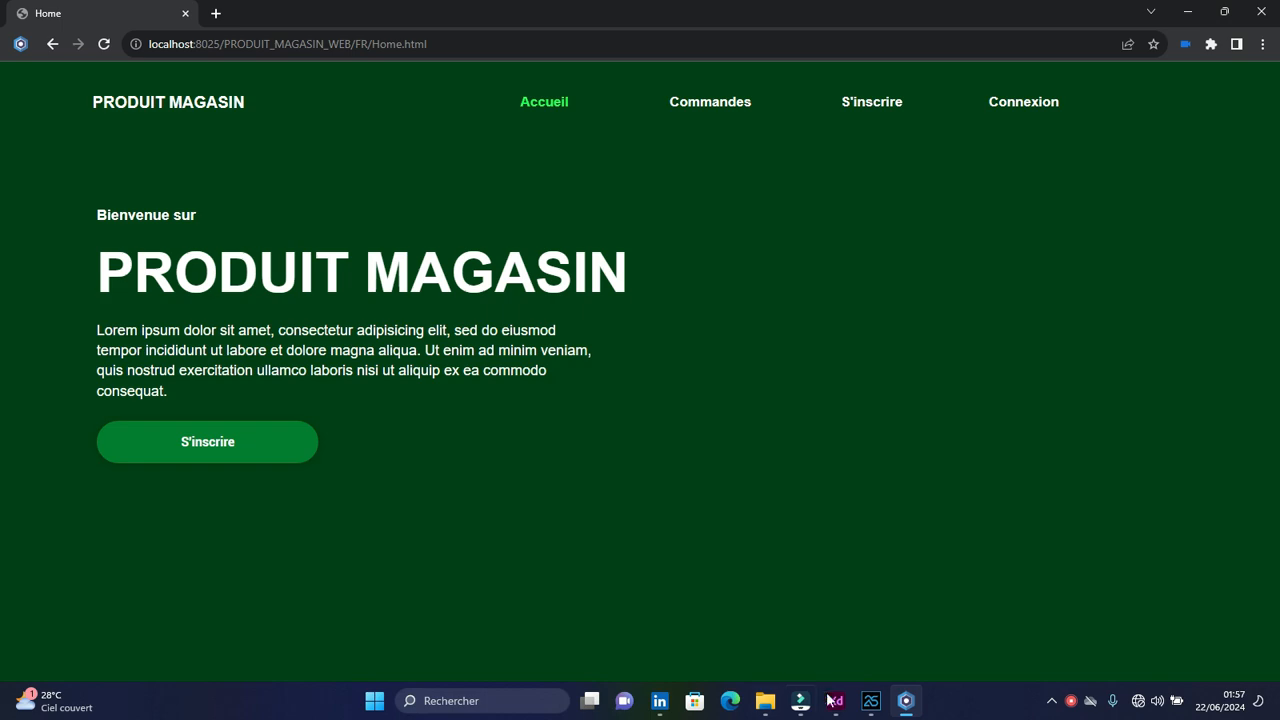
left_click(871, 700)
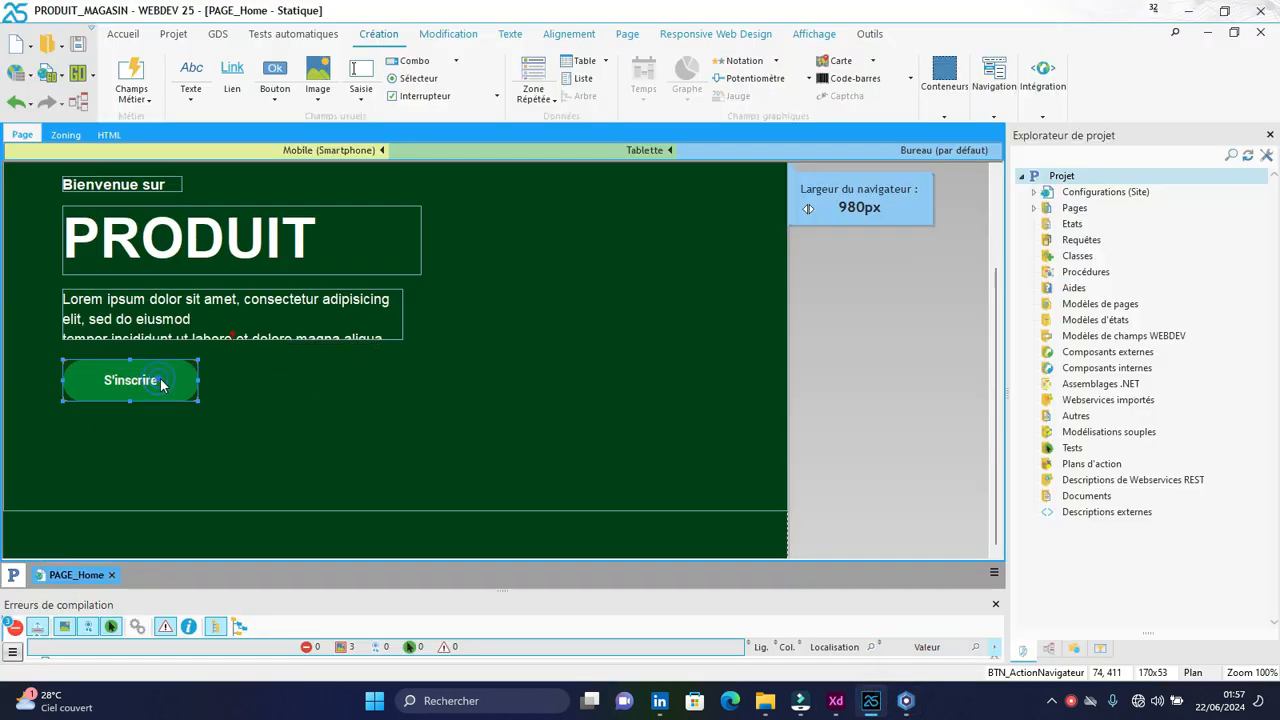
- Reopen the "S'inscrire" button's style overrides and remove the outer shadow from both the Normal and Survol states
double_click(158, 380)
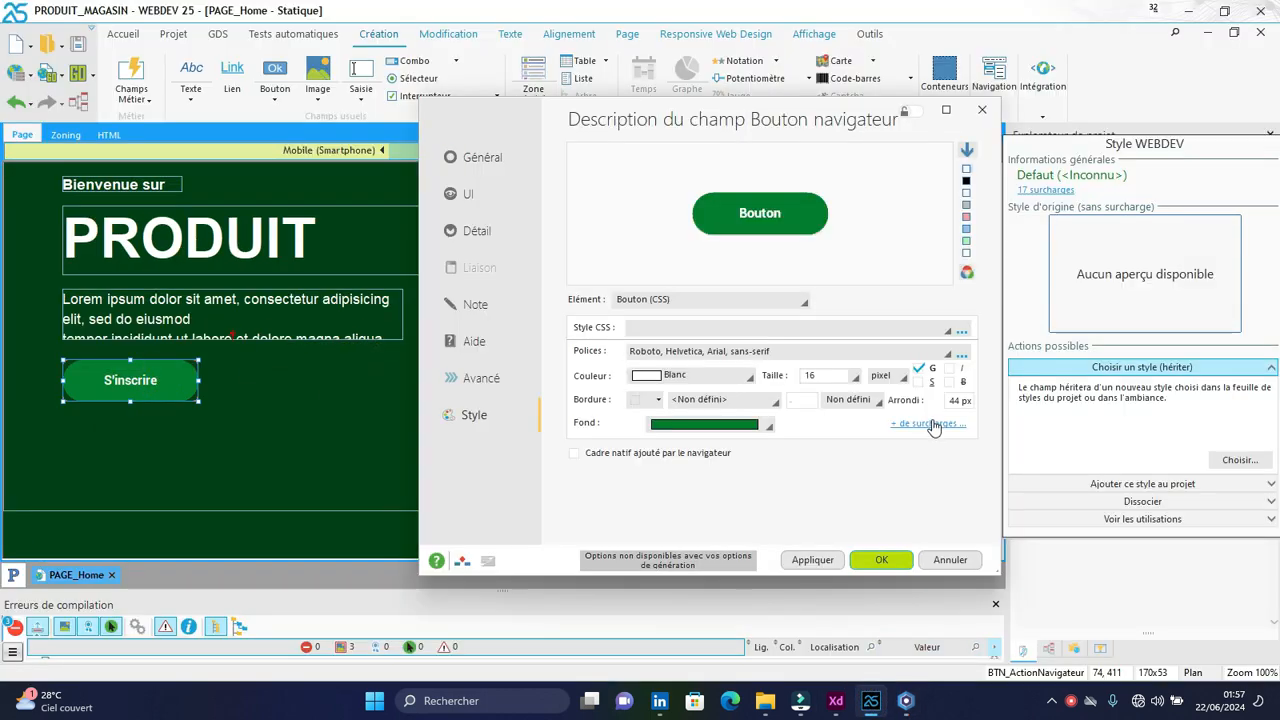
left_click(931, 424)
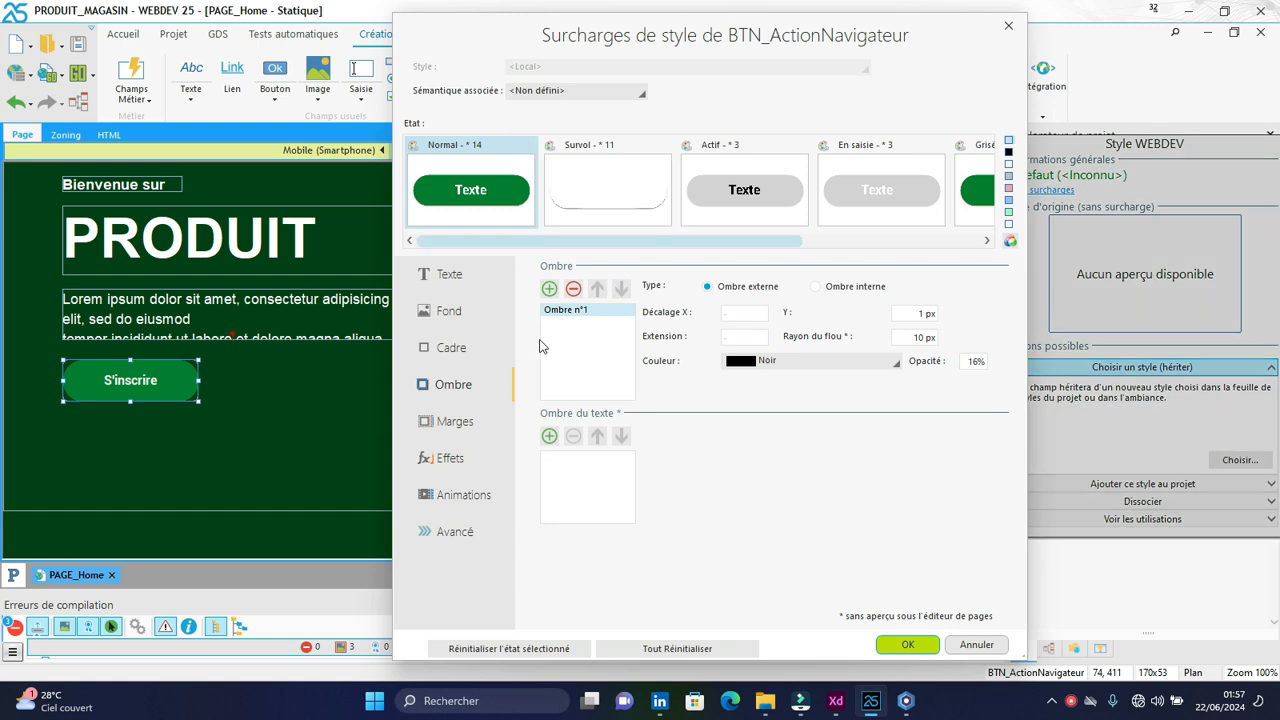
left_click(573, 289)
left_click(600, 183)
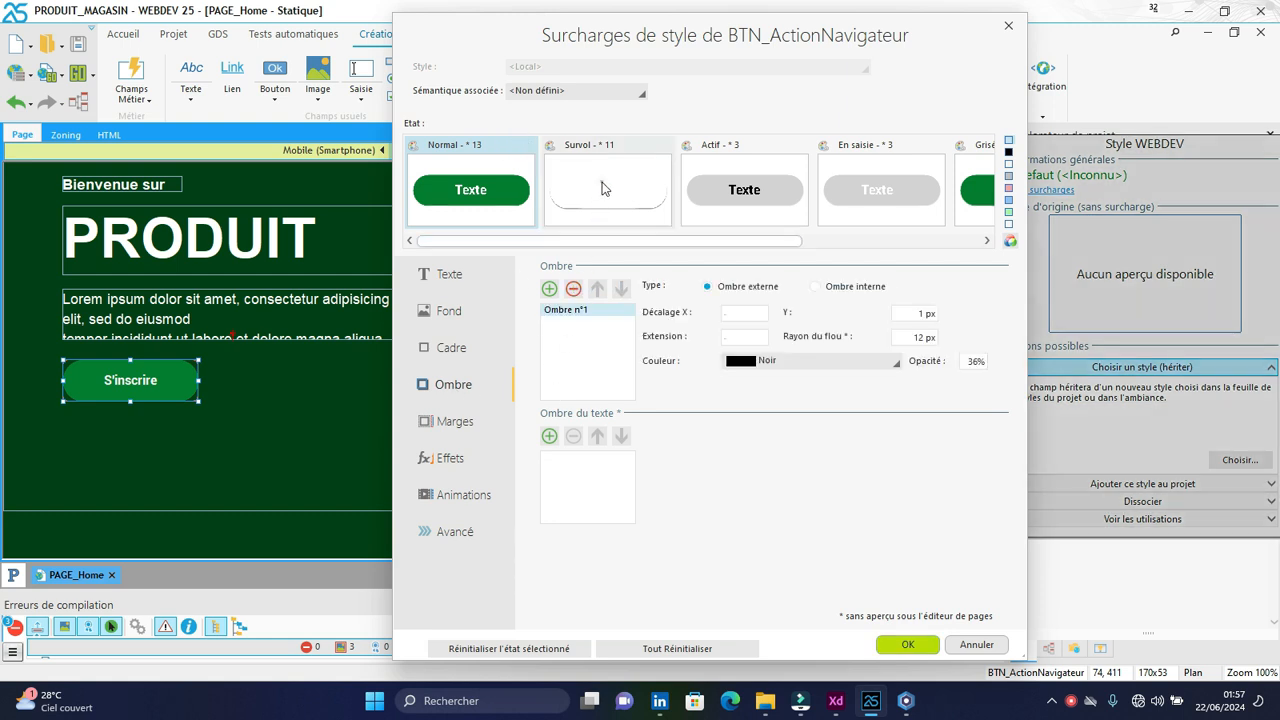
left_click(574, 289)
left_click(478, 192)
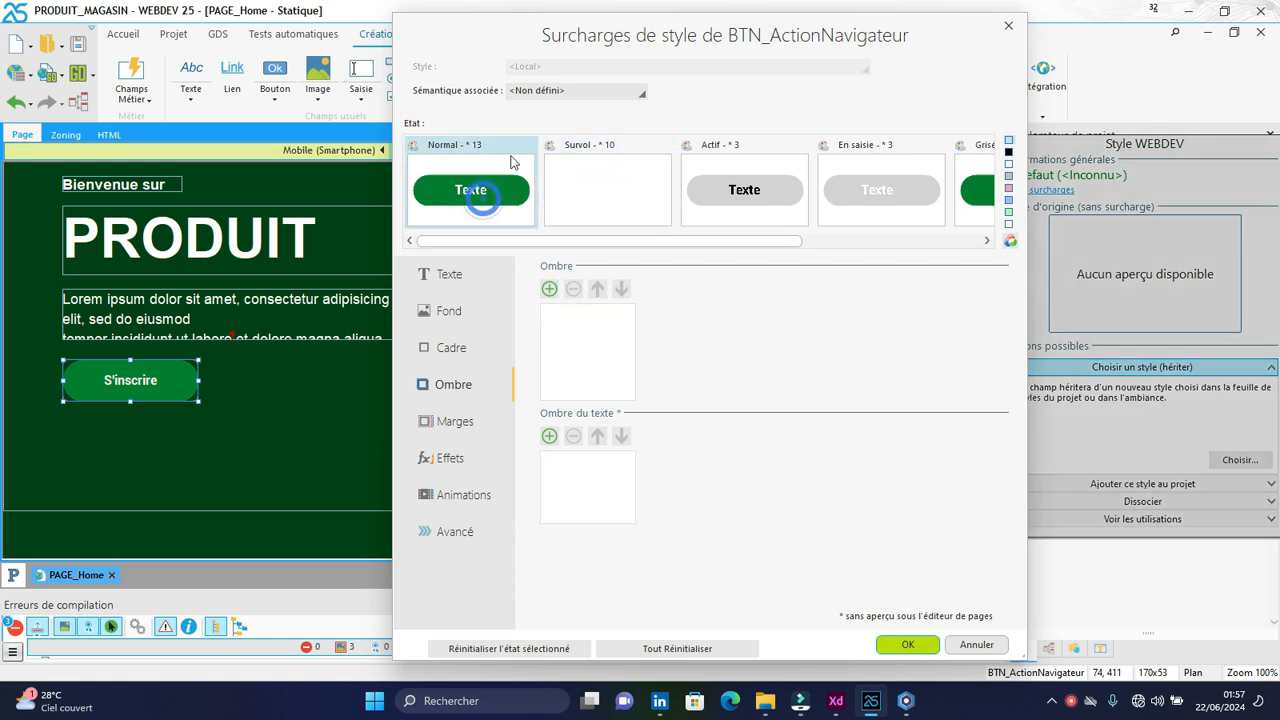
- Delete the Normal state's transitions in the button's effects, keeping only Transition n°1 on background-color
left_click(449, 457)
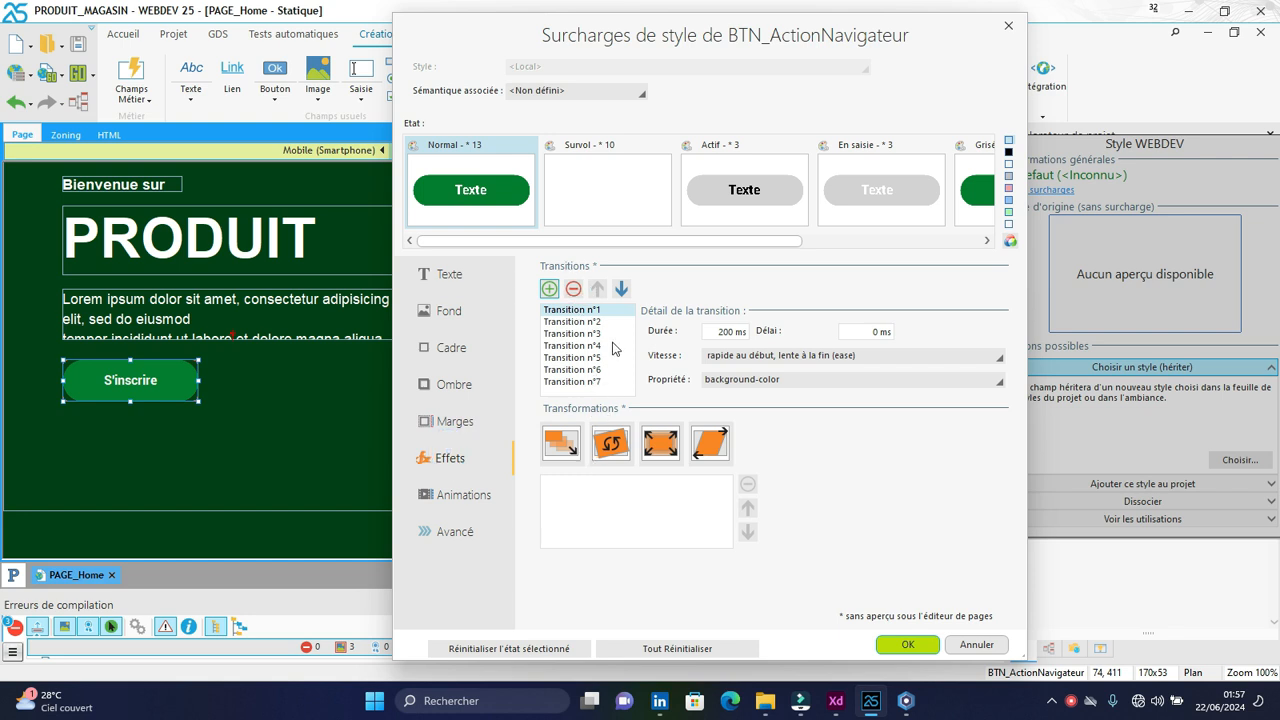
left_click(586, 186)
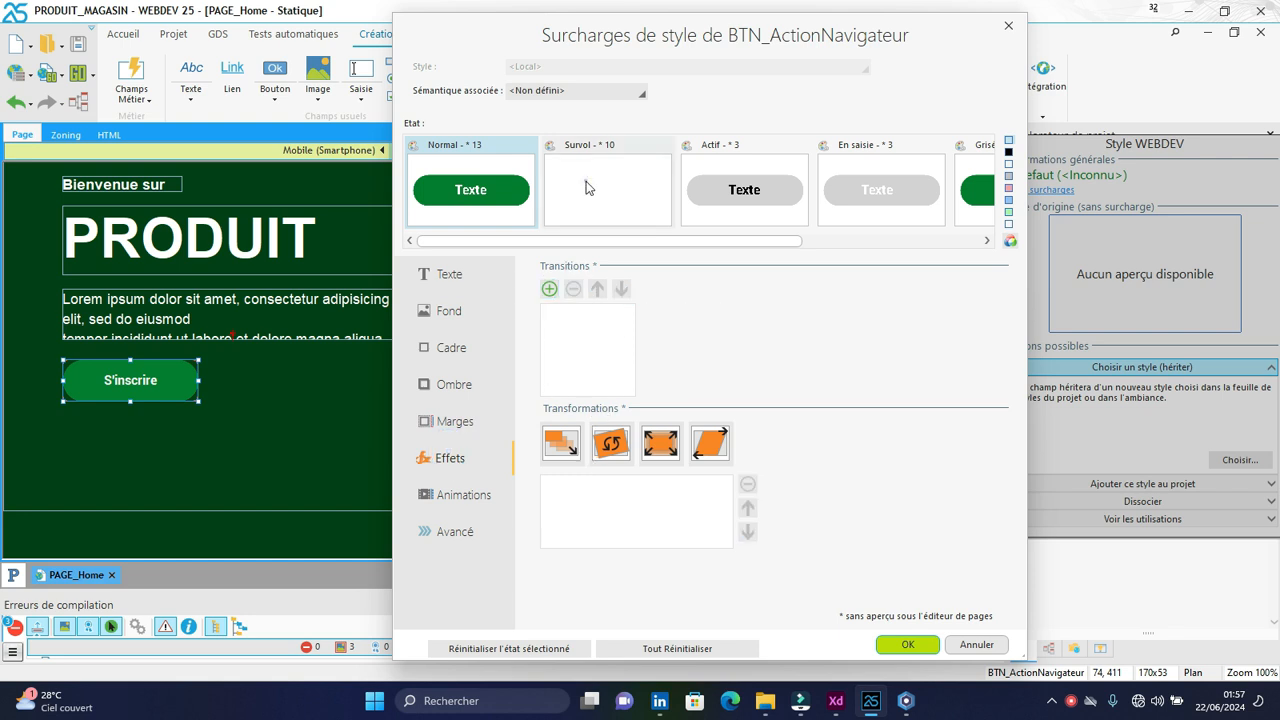
left_click(490, 196)
left_click(572, 369)
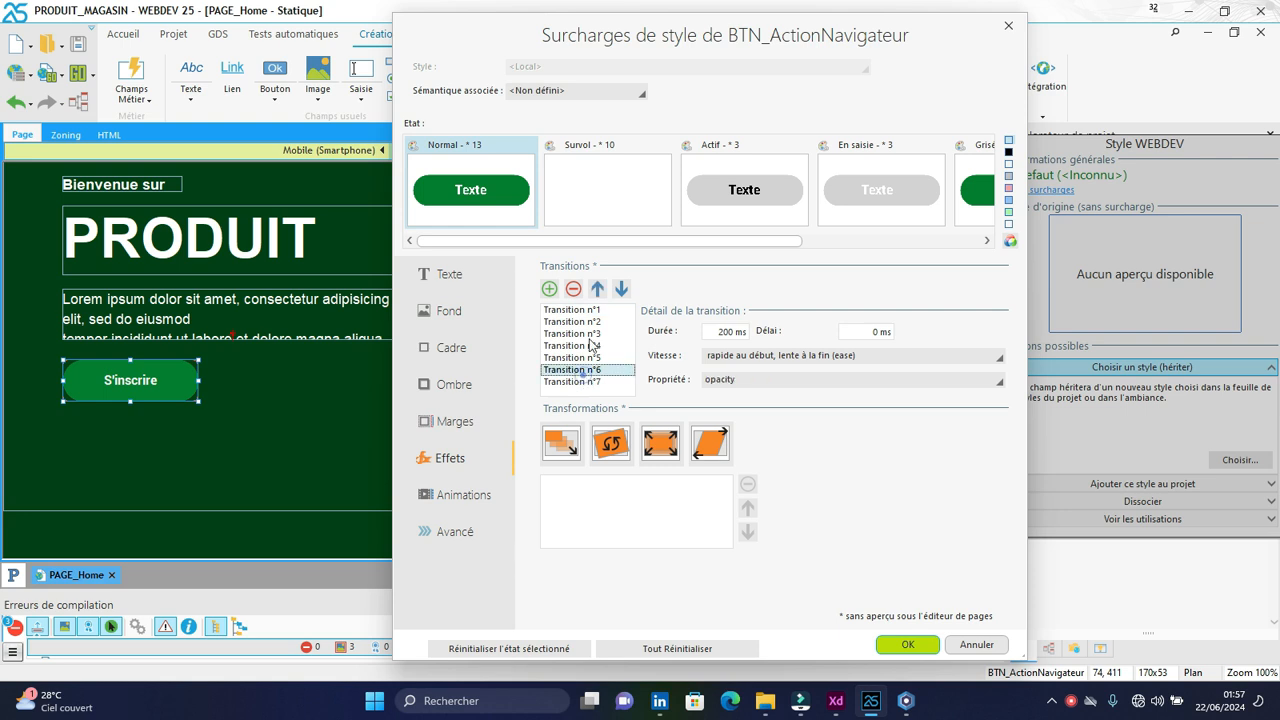
left_click(572, 381)
left_click(573, 289)
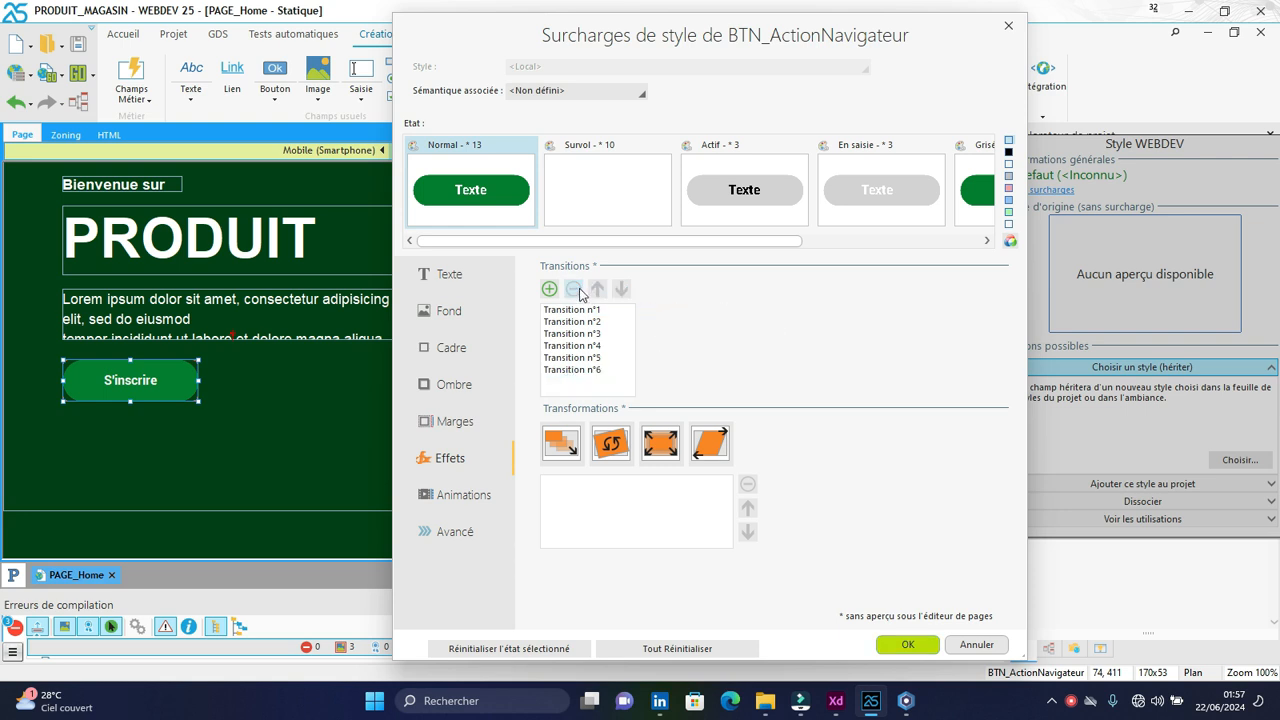
left_click(574, 369)
left_click(573, 289)
left_click(575, 322)
left_click(573, 289)
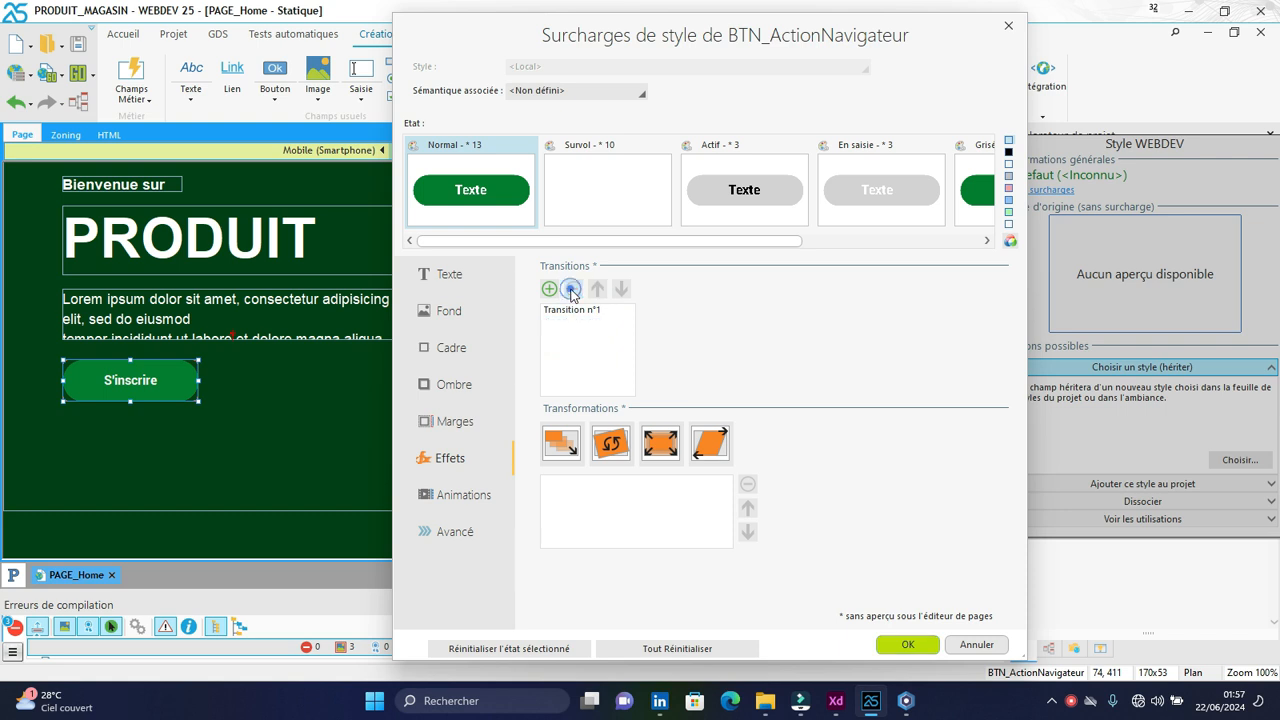
- Add a transition to the Survol state and apply the style changes to the "S'inscrire" button
left_click(586, 192)
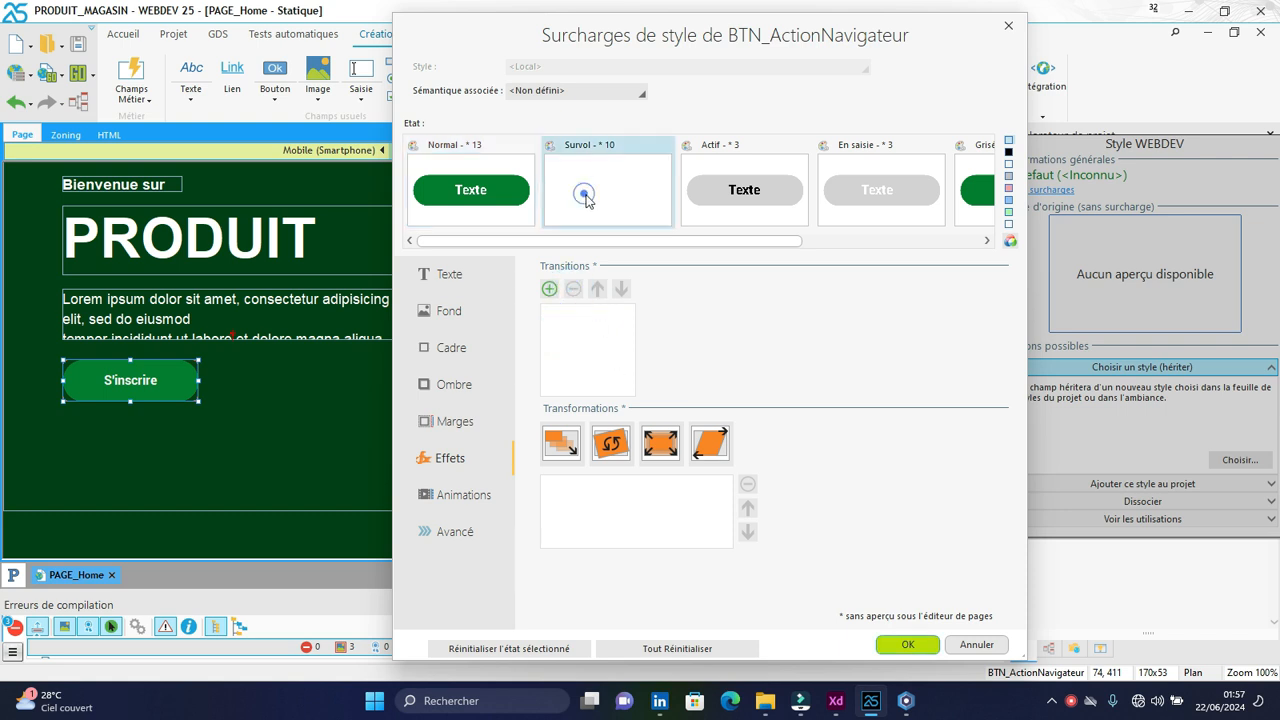
left_click(549, 289)
left_click(897, 646)
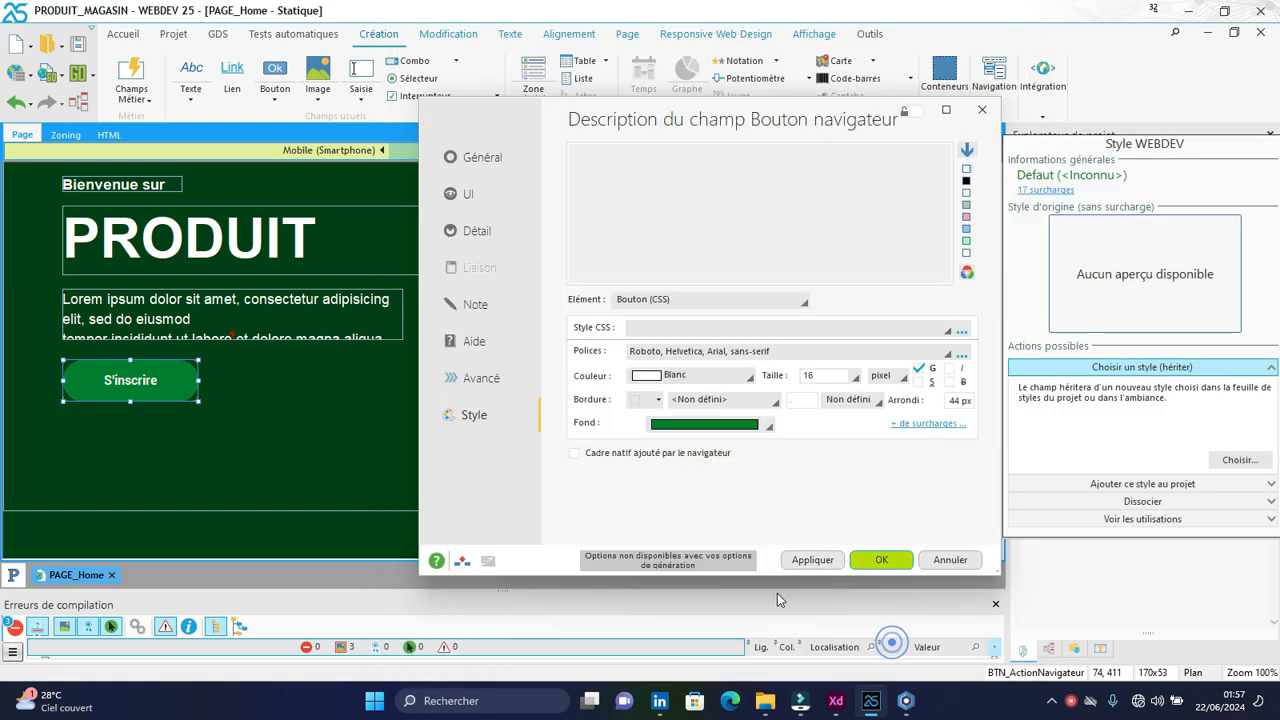
left_click(878, 560)
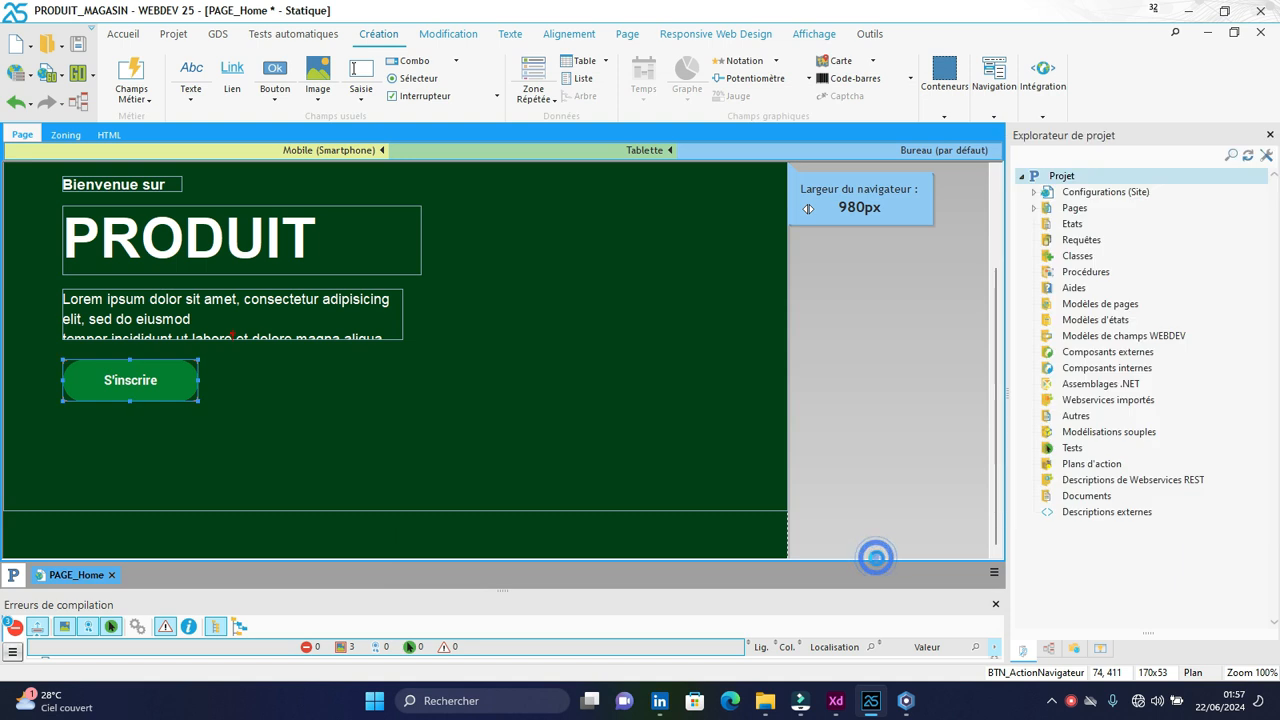
- Reload the Home page to examine the button's hover style, compare it with the Adobe XD mockup, and return to WEBDEV
left_click(872, 690)
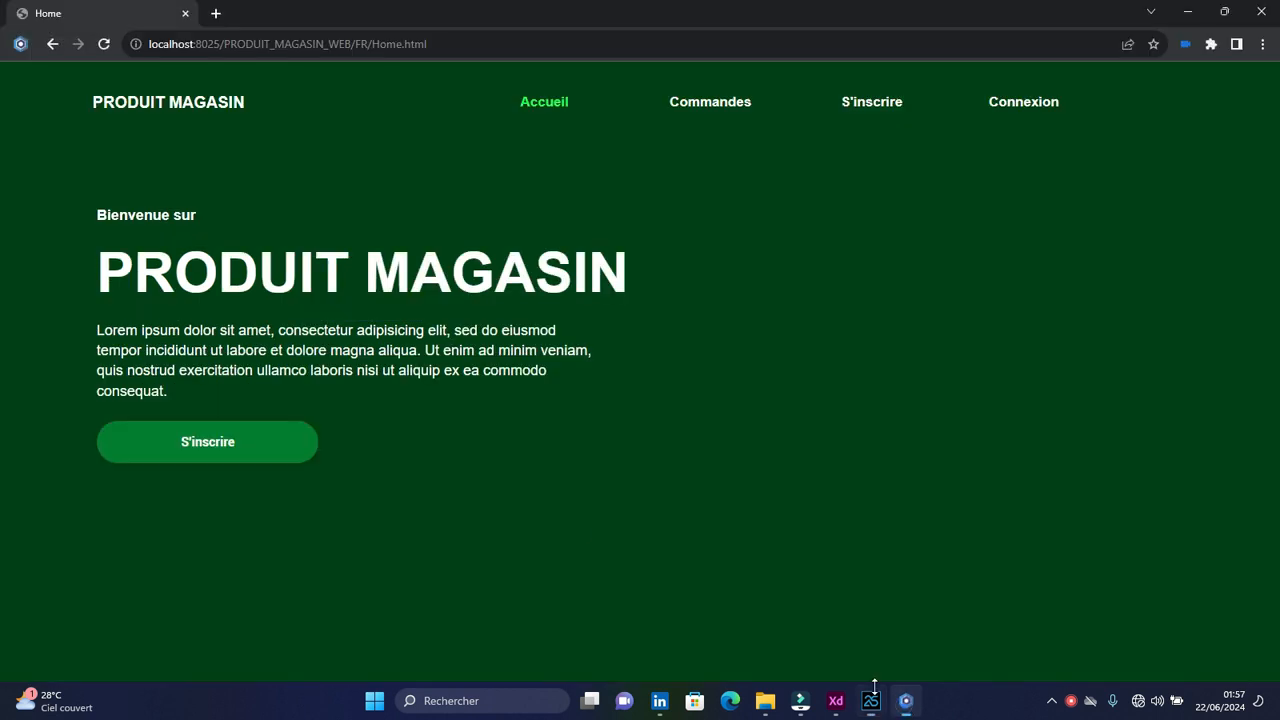
left_click(100, 44)
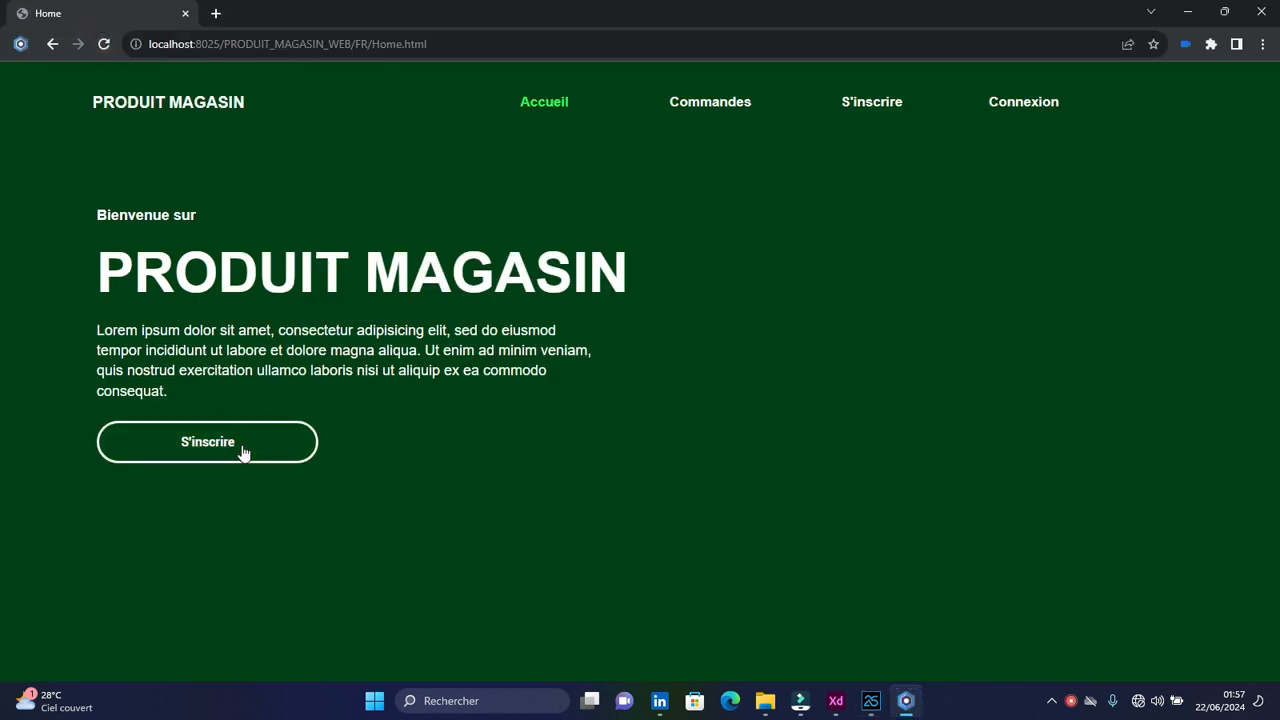
left_click(838, 703)
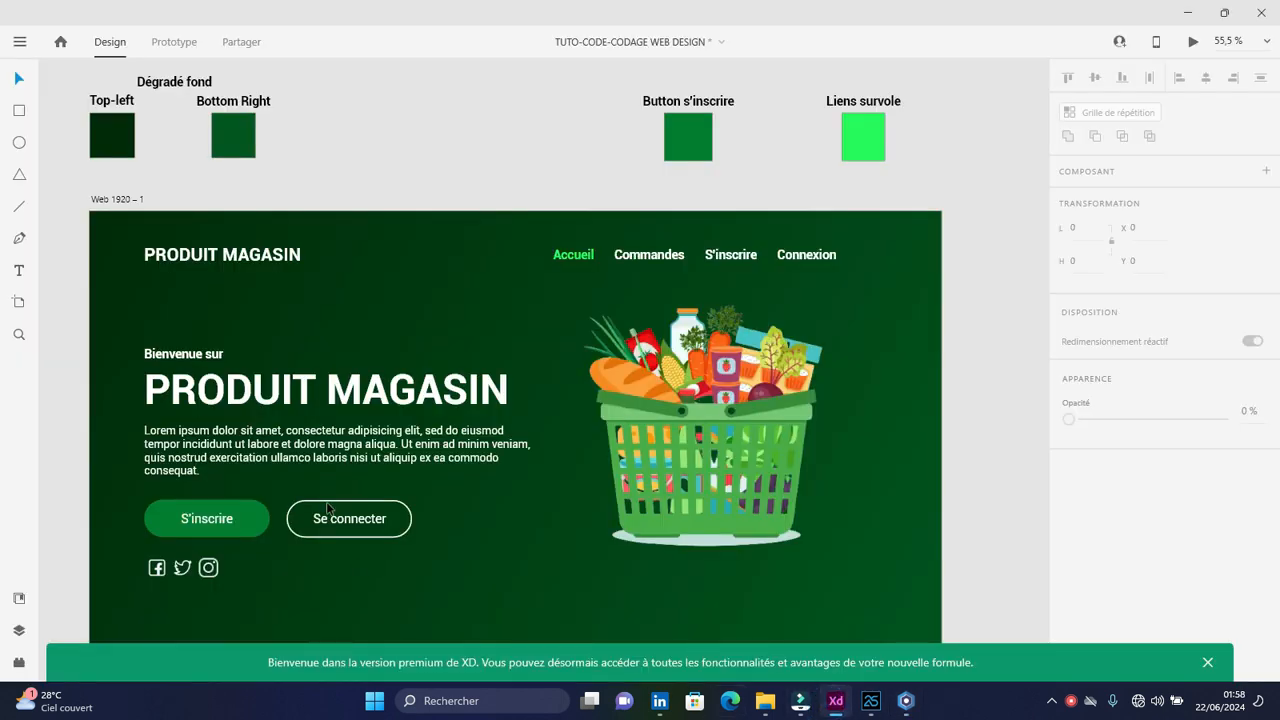
mouse_move(905, 712)
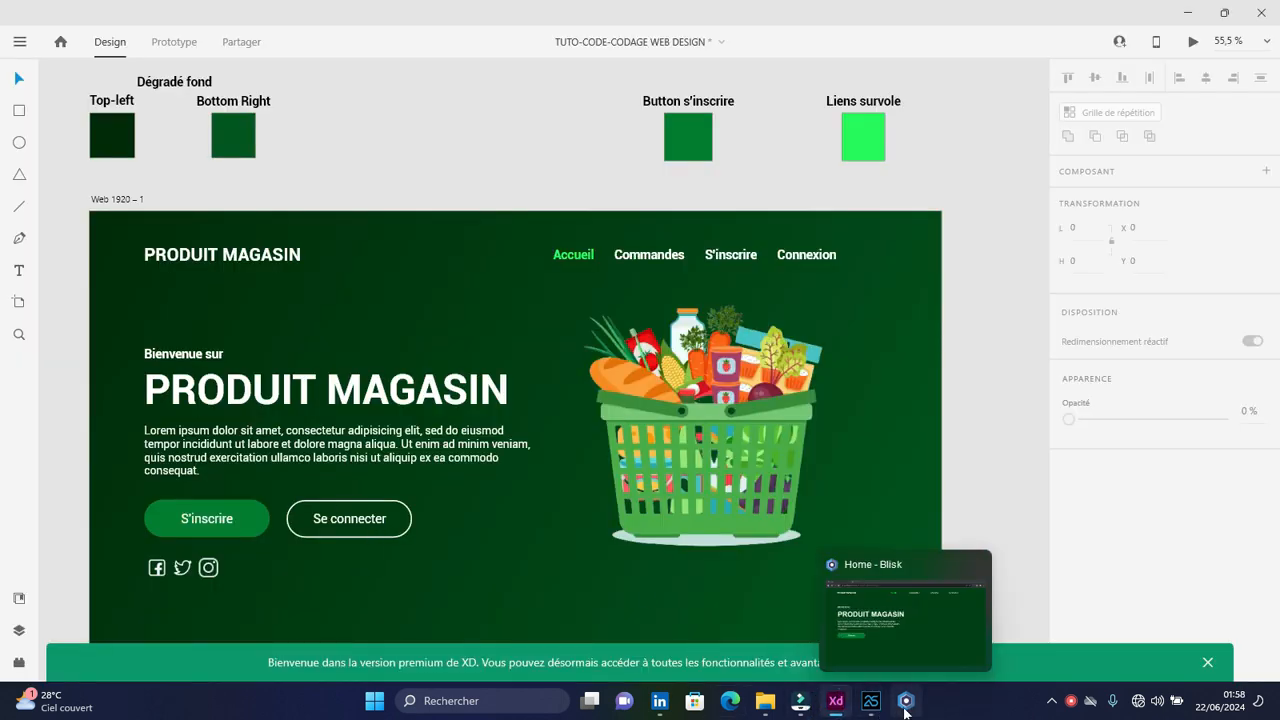
left_click(871, 701)
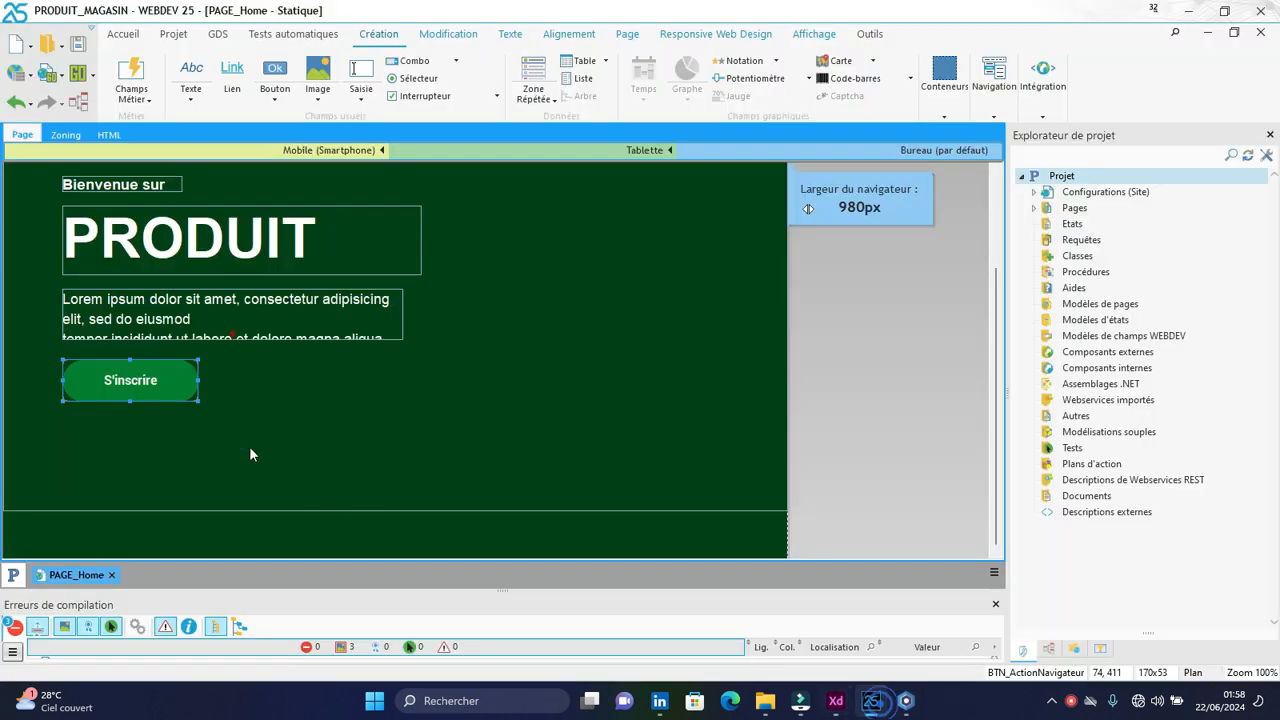
- Duplicate the "S'inscrire" button and place the copy beside the original, aligned on the same row at 280, 411
key("ctrl+c")
left_click(268, 389)
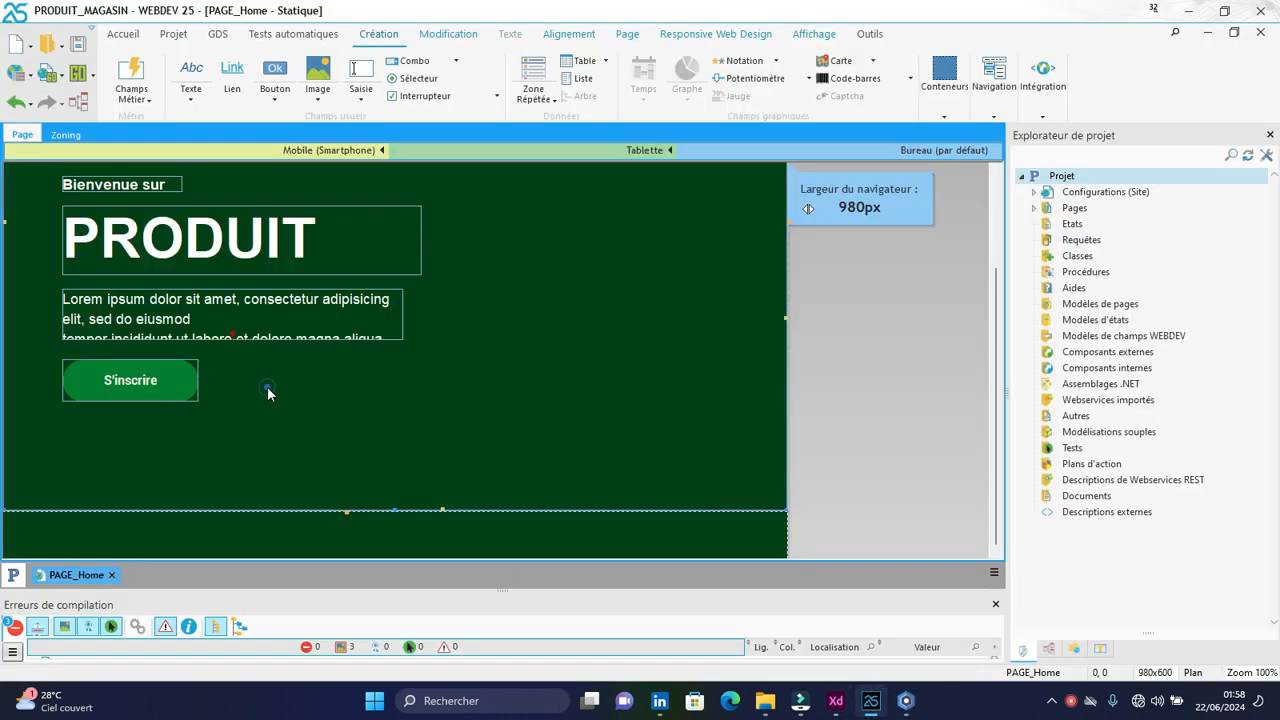
key("ctrl+v")
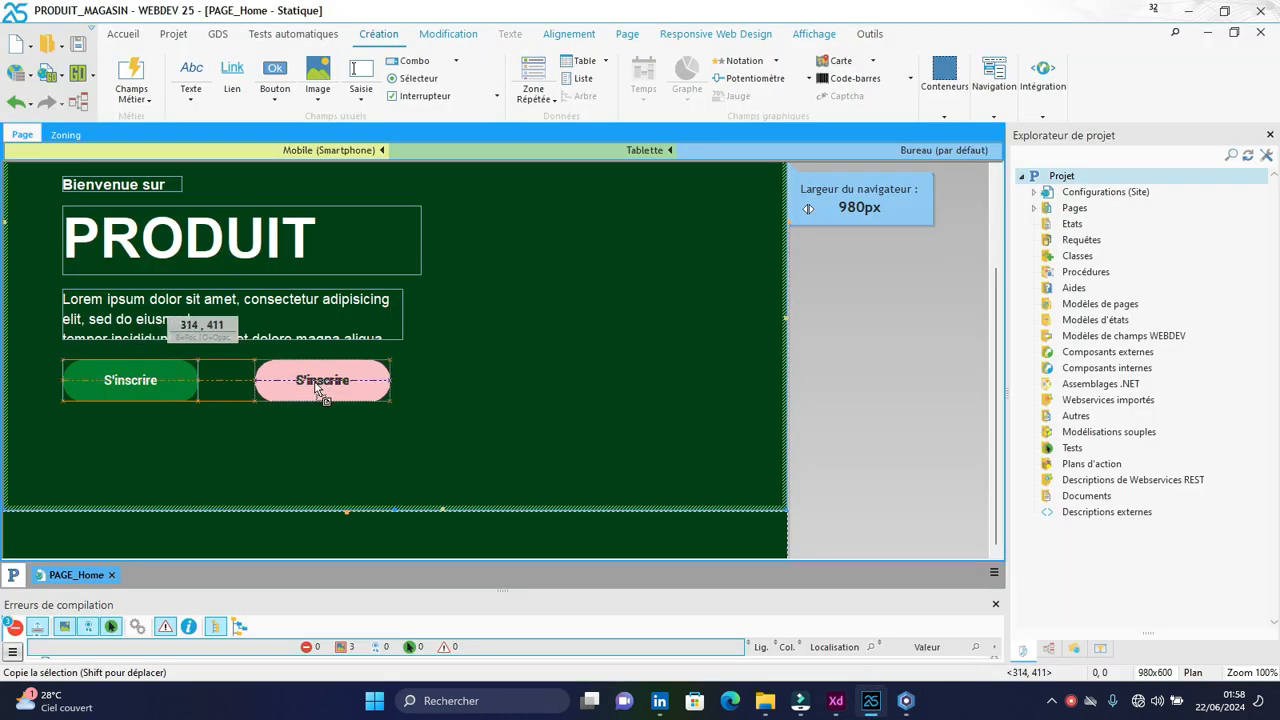
left_click(295, 382)
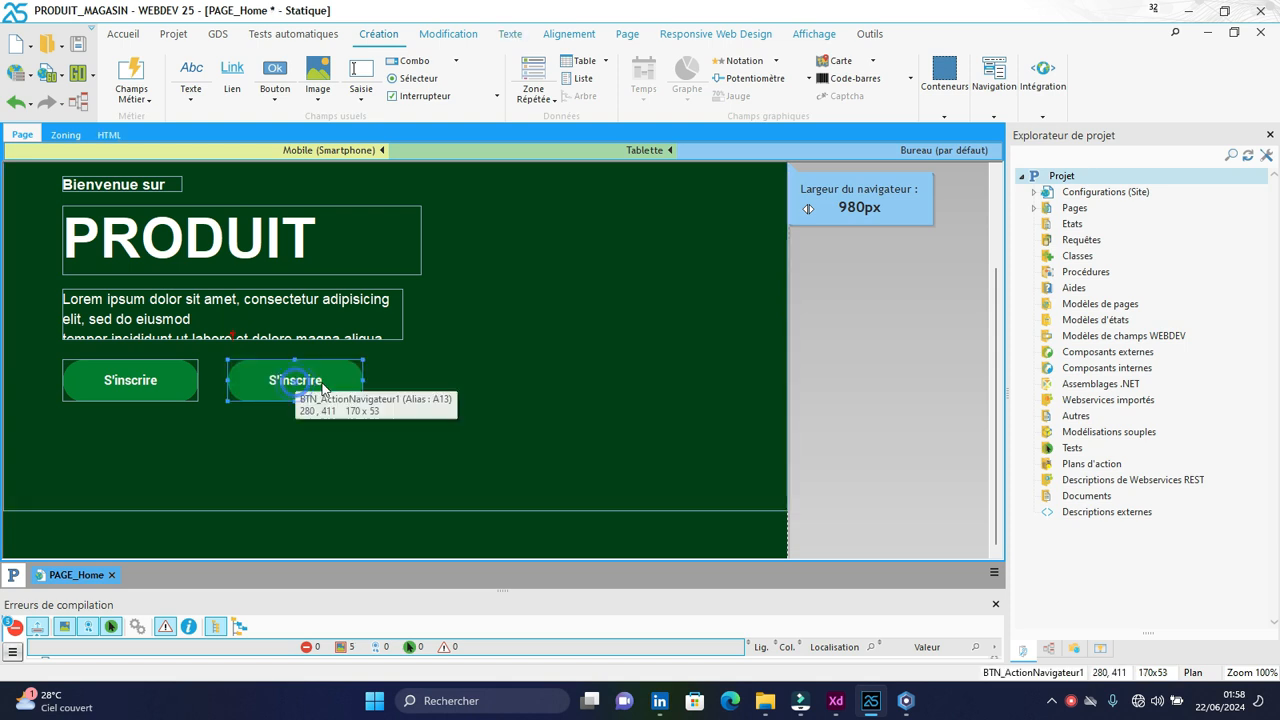
- Reload the Home page in the browser to examine the duplicated button and its hover style, and return to WEBDEV
left_click(915, 706)
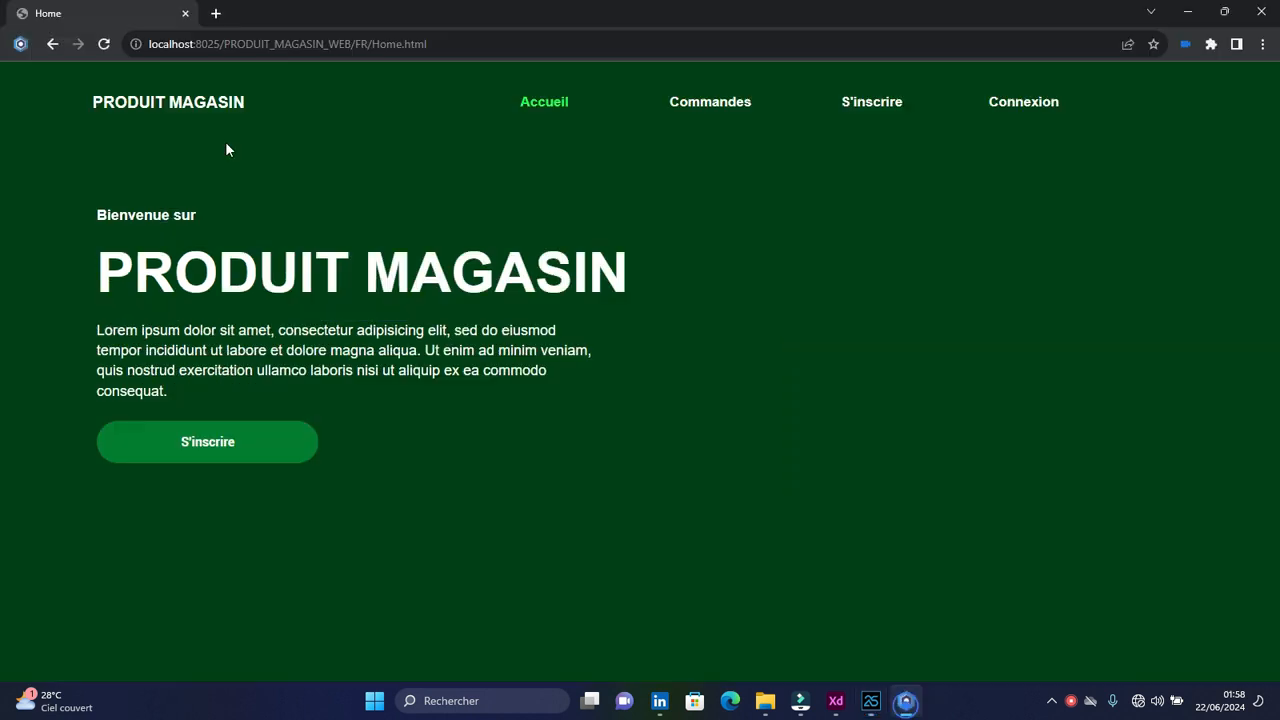
left_click(102, 46)
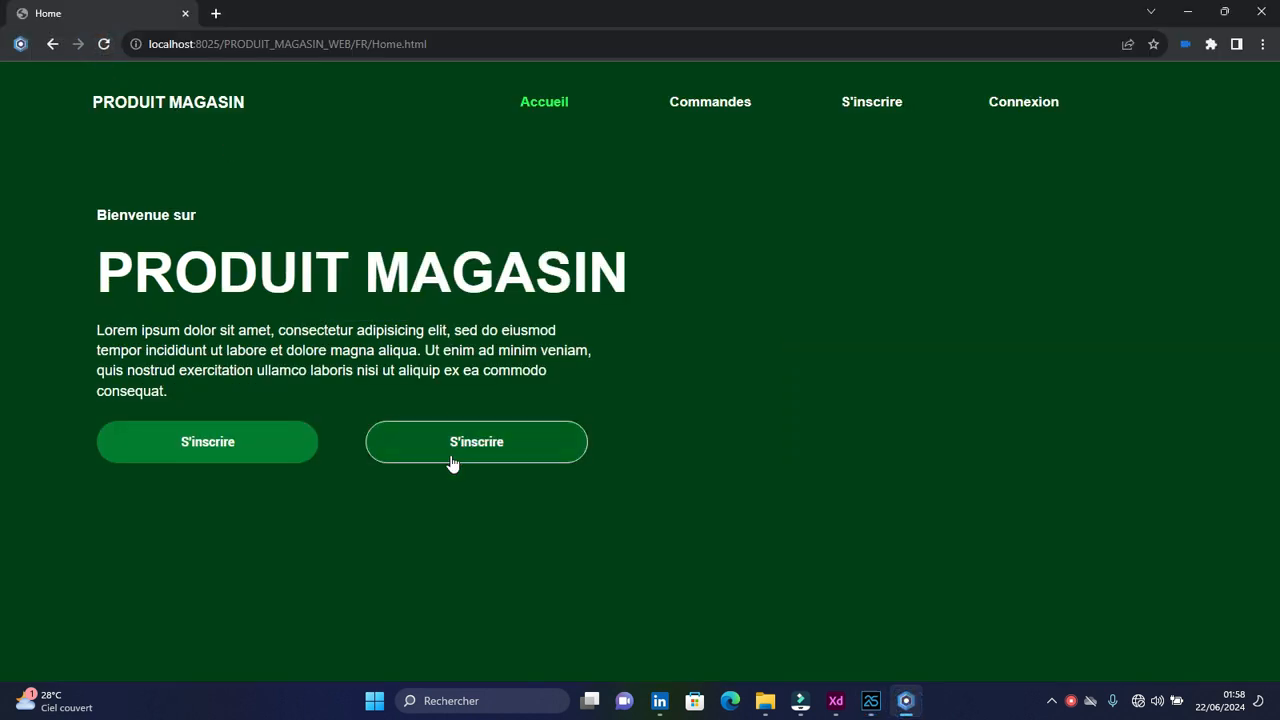
left_click(874, 704)
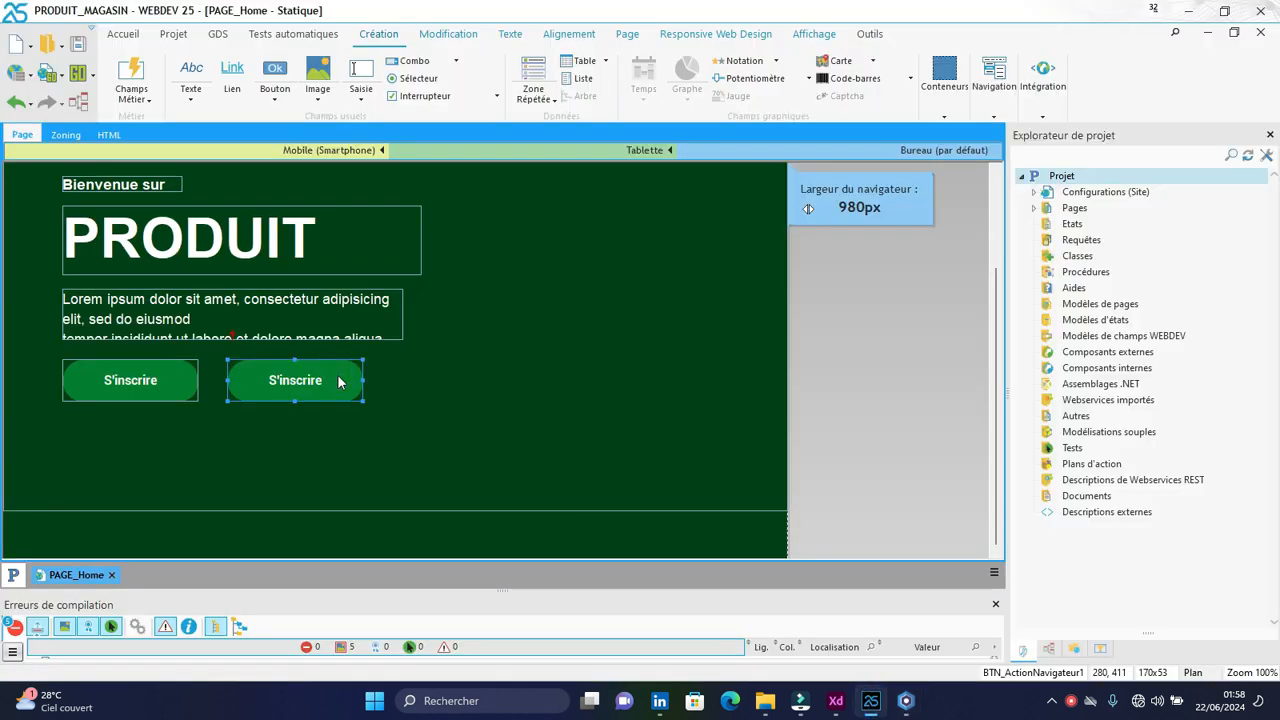
- Open the duplicated button's style overrides and set the Normal state's background colour to "Couleur du parent (inherit)"
double_click(338, 381)
left_click(474, 412)
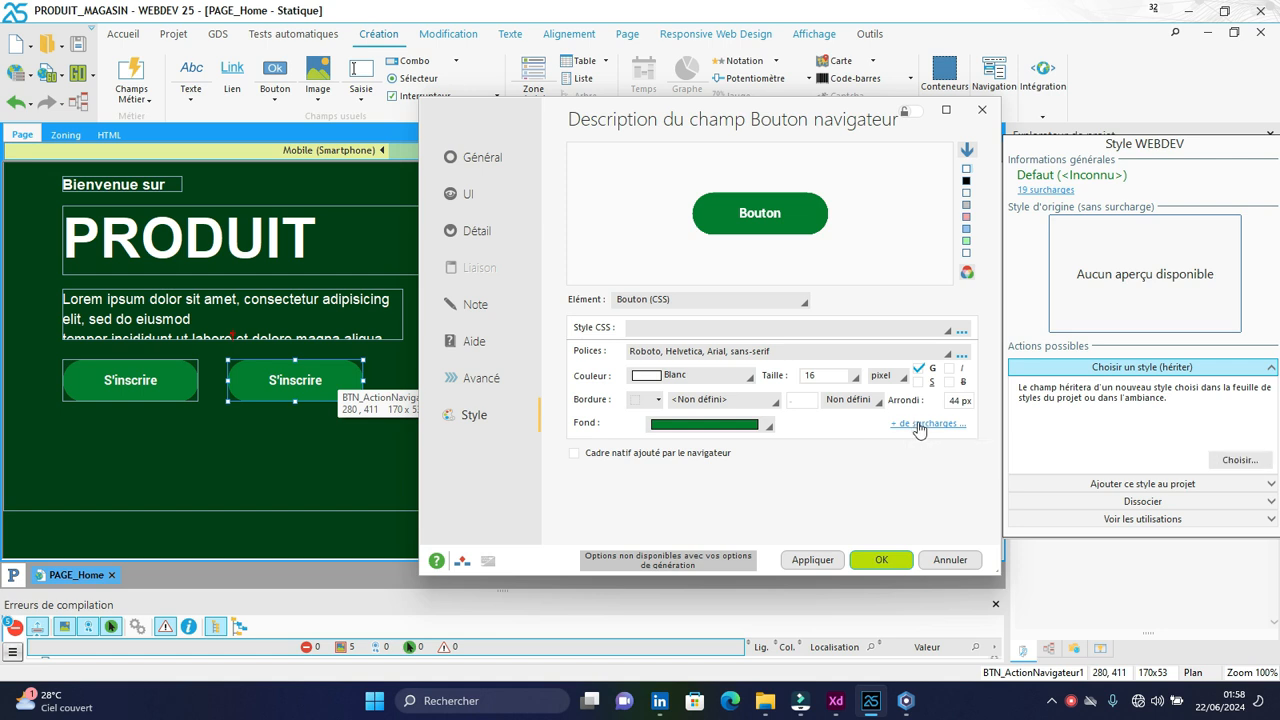
left_click(919, 425)
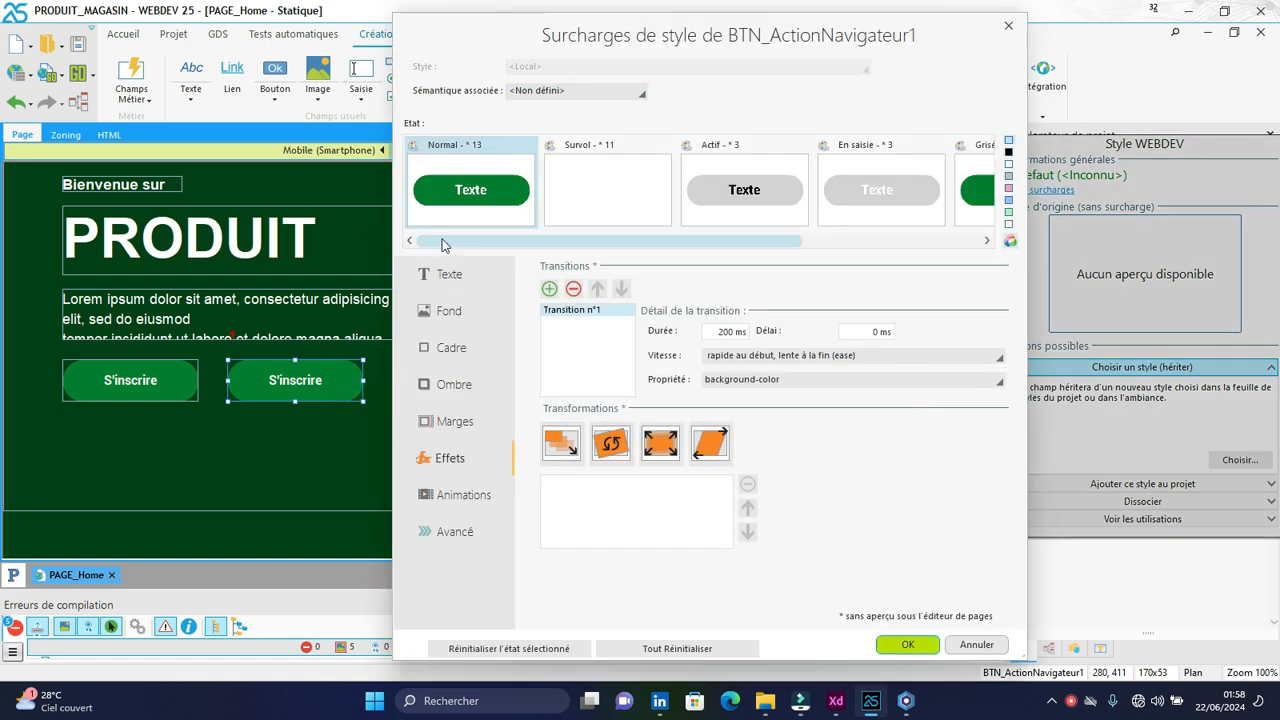
left_click(462, 310)
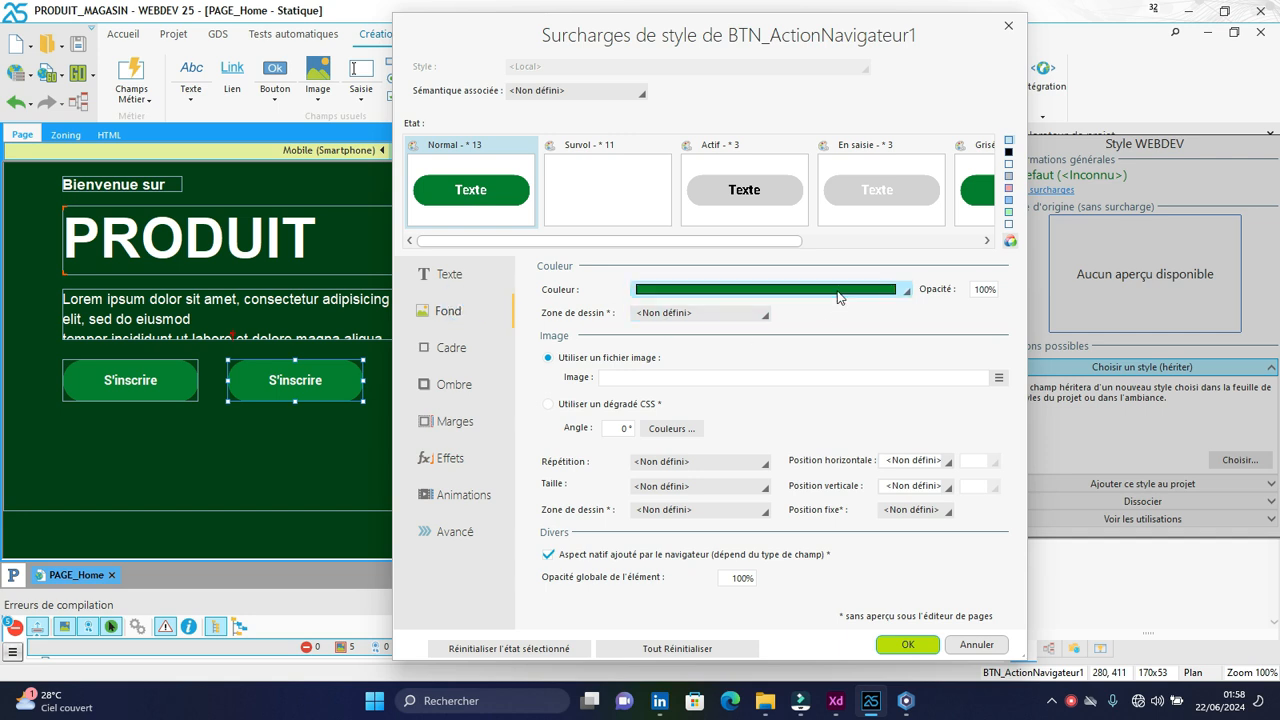
left_click(834, 289)
left_click(896, 449)
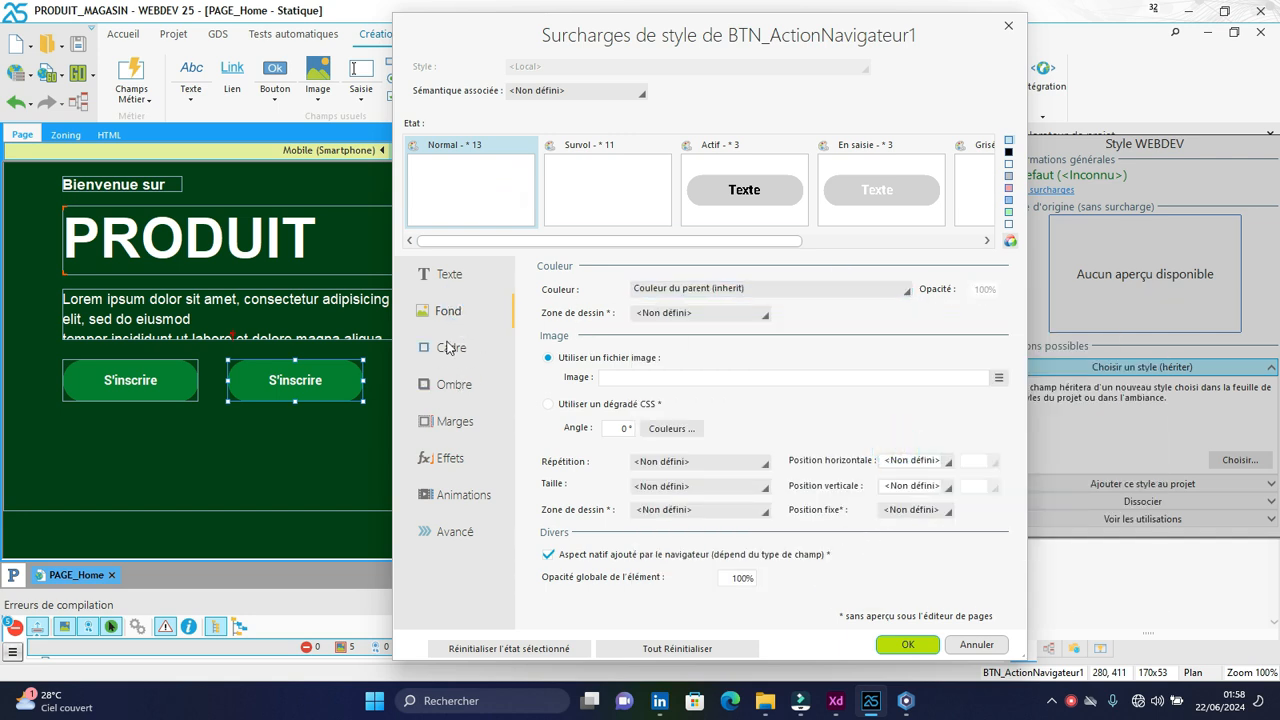
- Examine the duplicated button's border settings for the Normal and Survol states
left_click(449, 348)
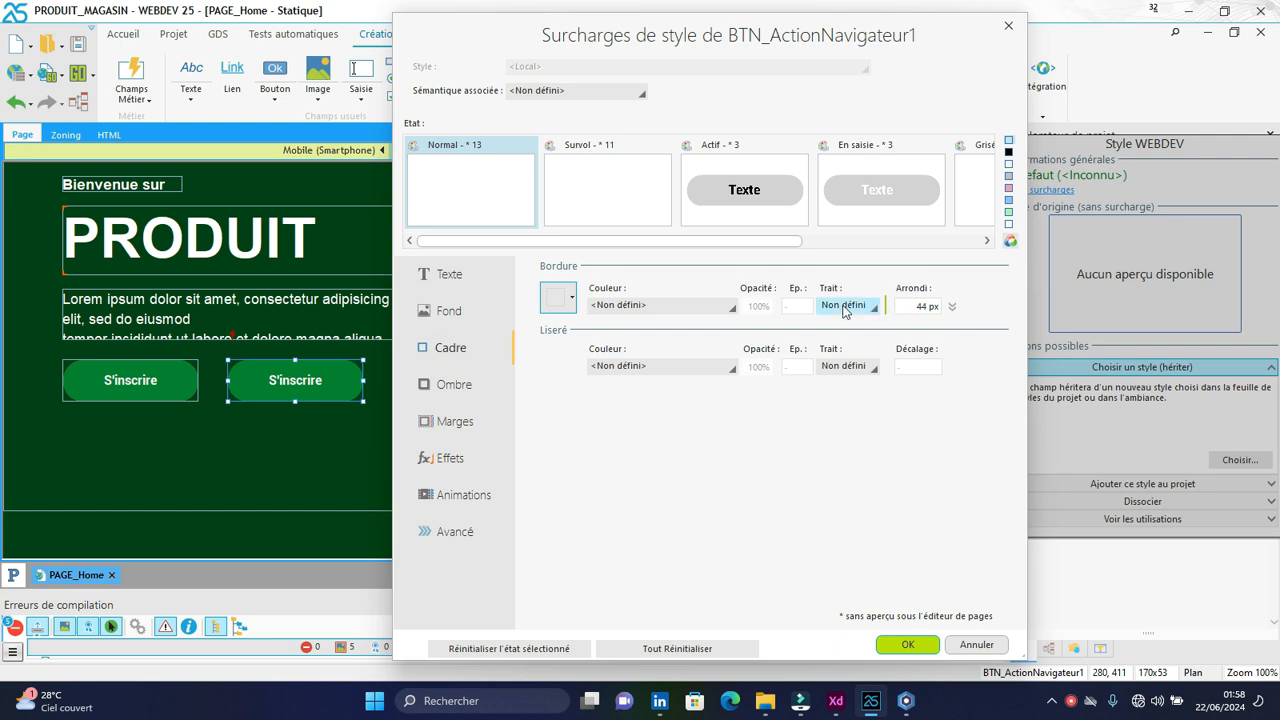
left_click(448, 358)
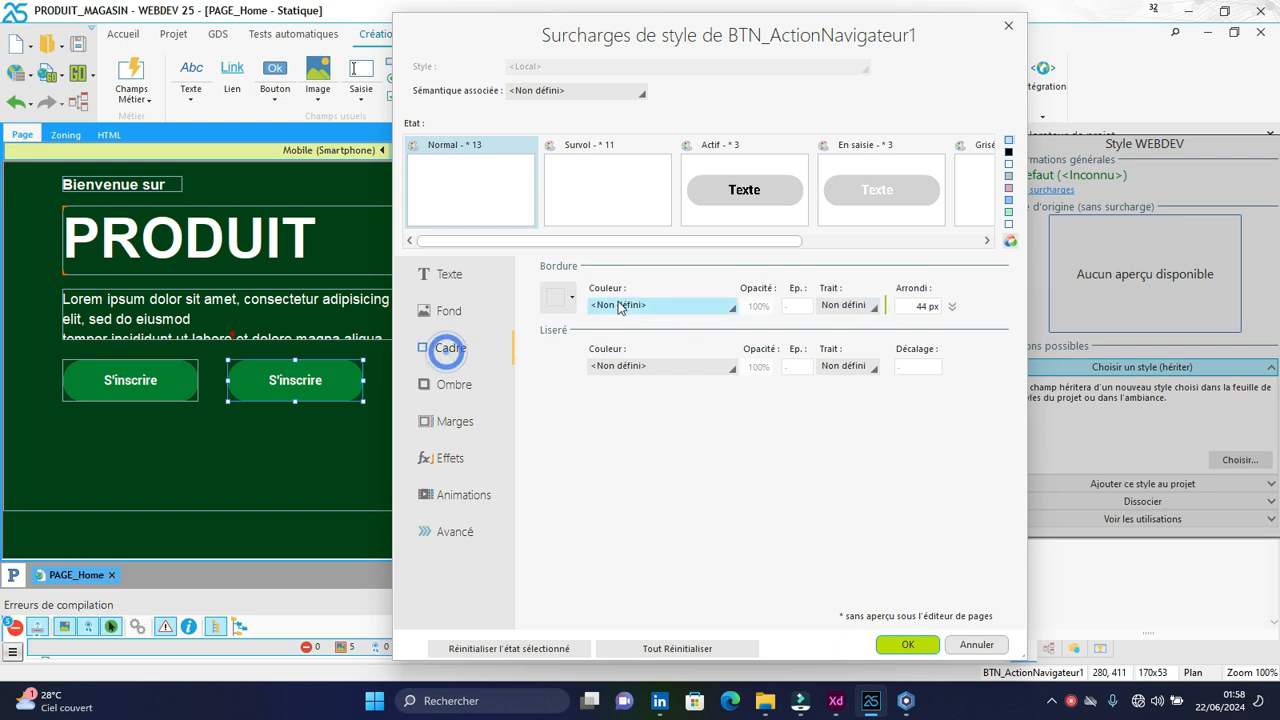
left_click(706, 300)
left_click(595, 205)
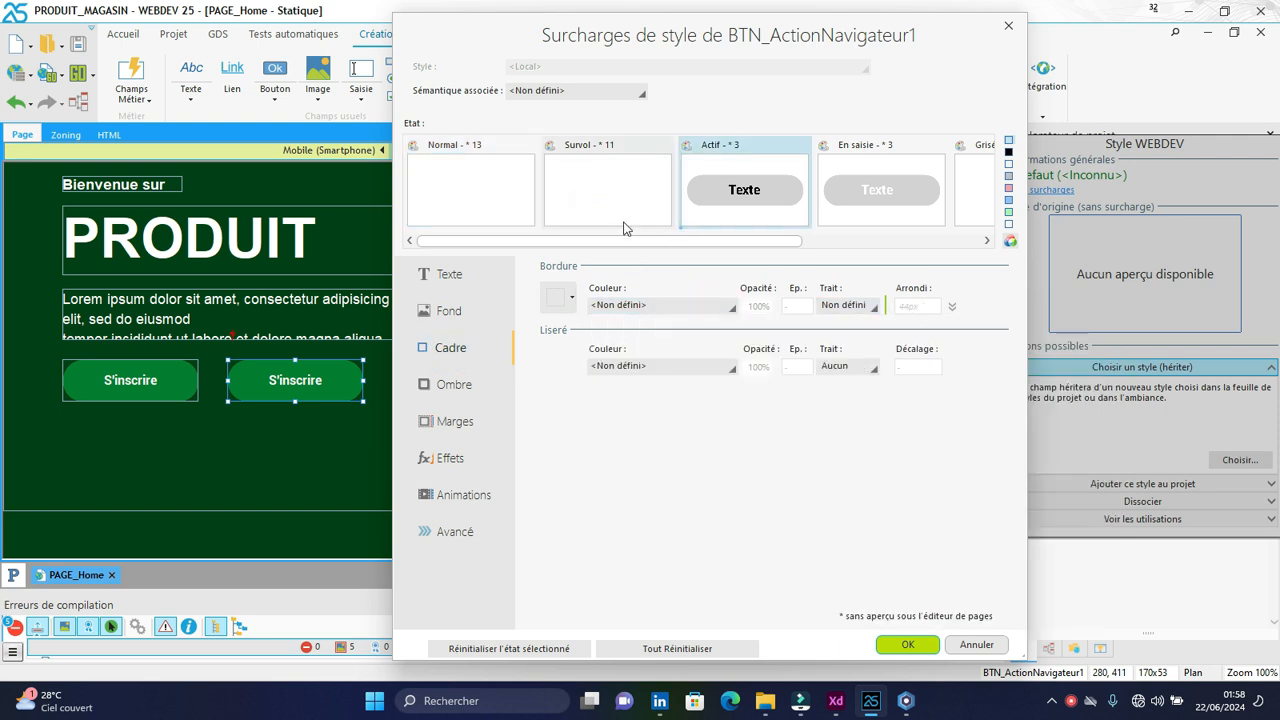
left_click(620, 221)
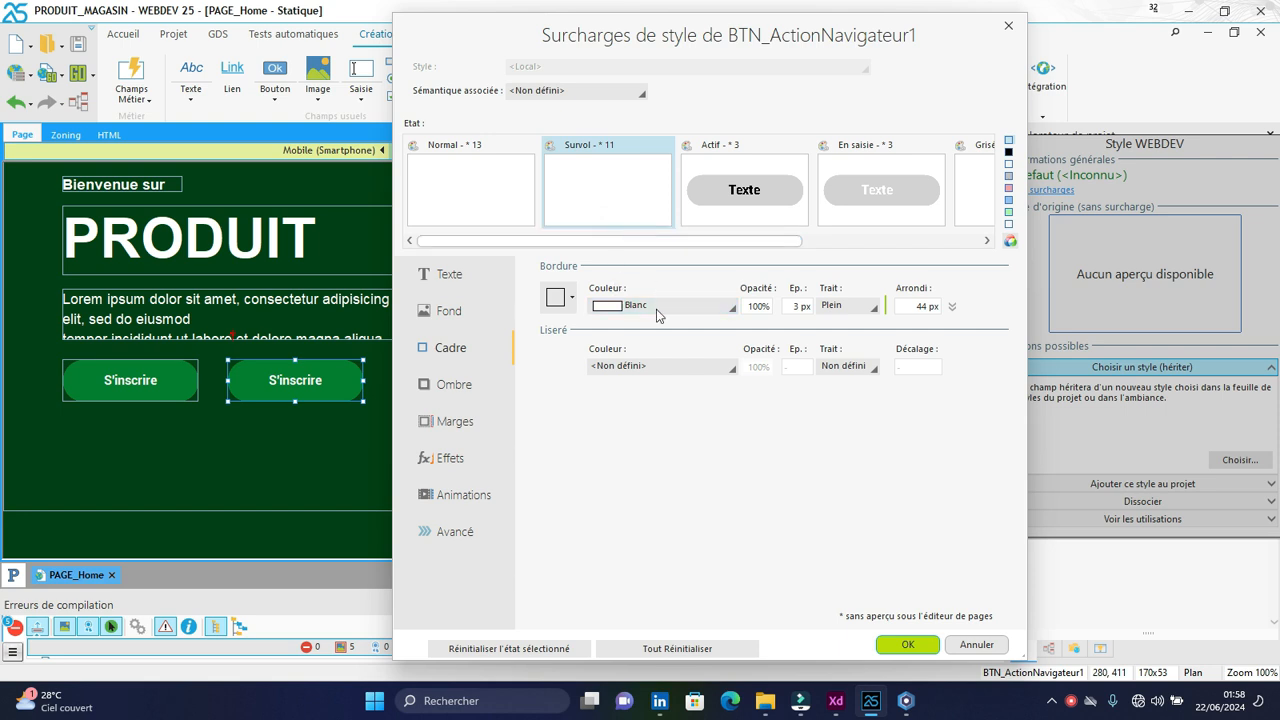
- Give the Normal state of the duplicated button a white (Blanc) border 3 px thick
left_click(507, 206)
left_click(665, 304)
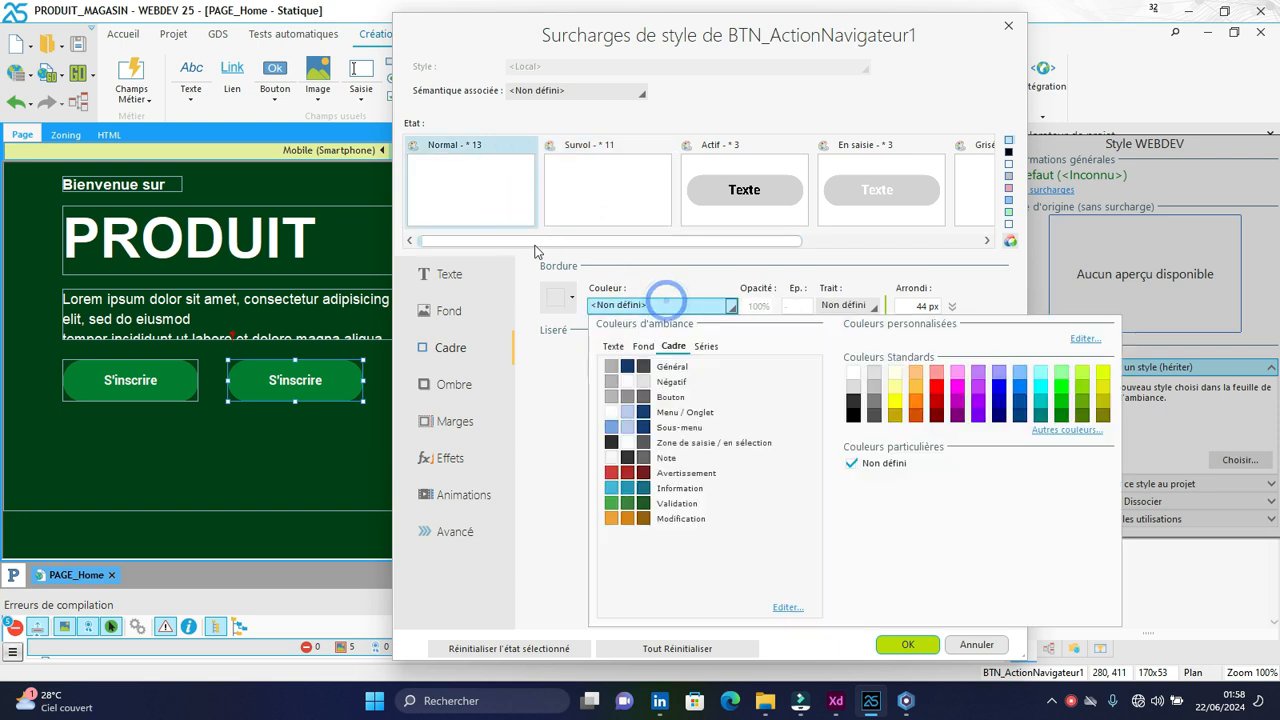
left_click(856, 372)
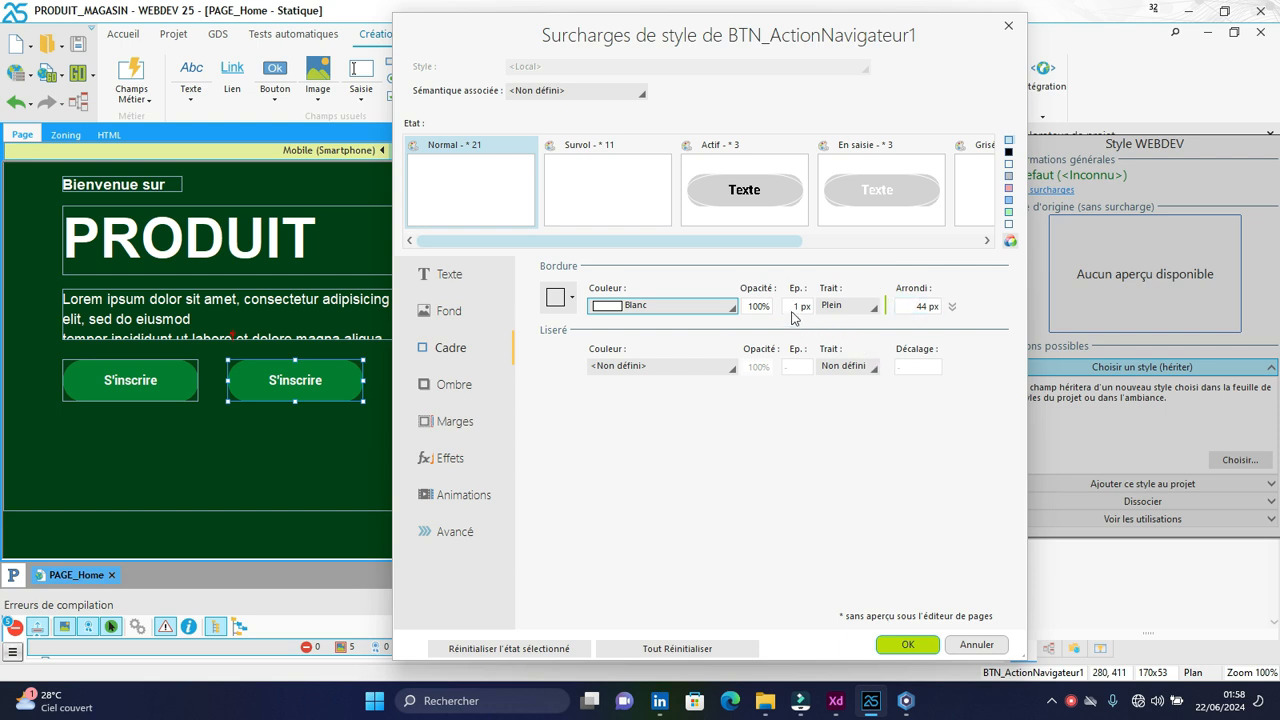
left_click(795, 306)
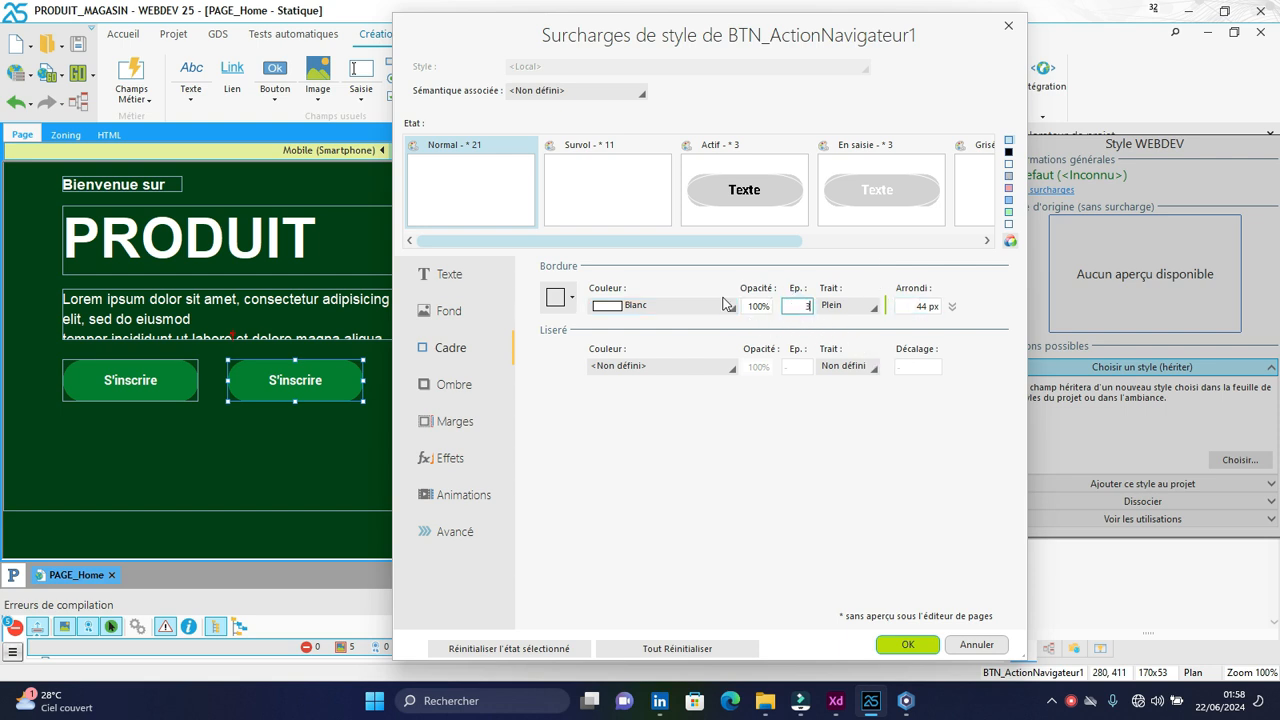
left_click(645, 205)
left_click(491, 190)
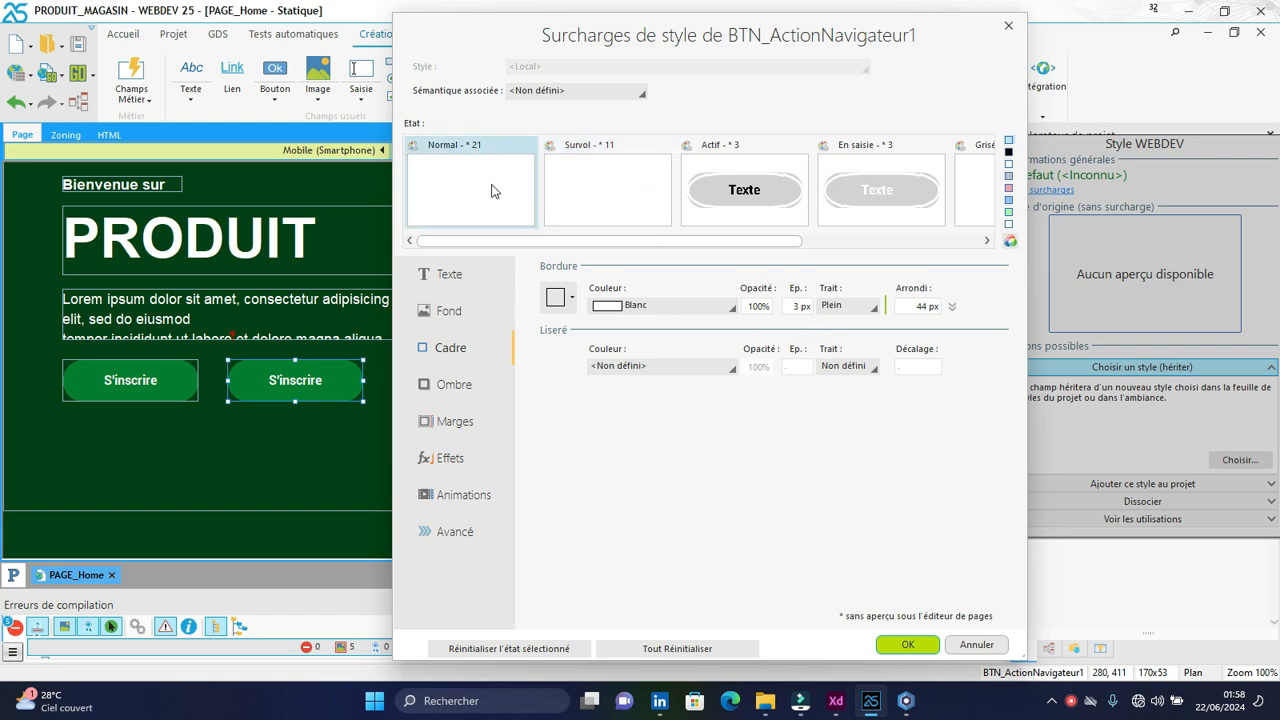
left_click(548, 224)
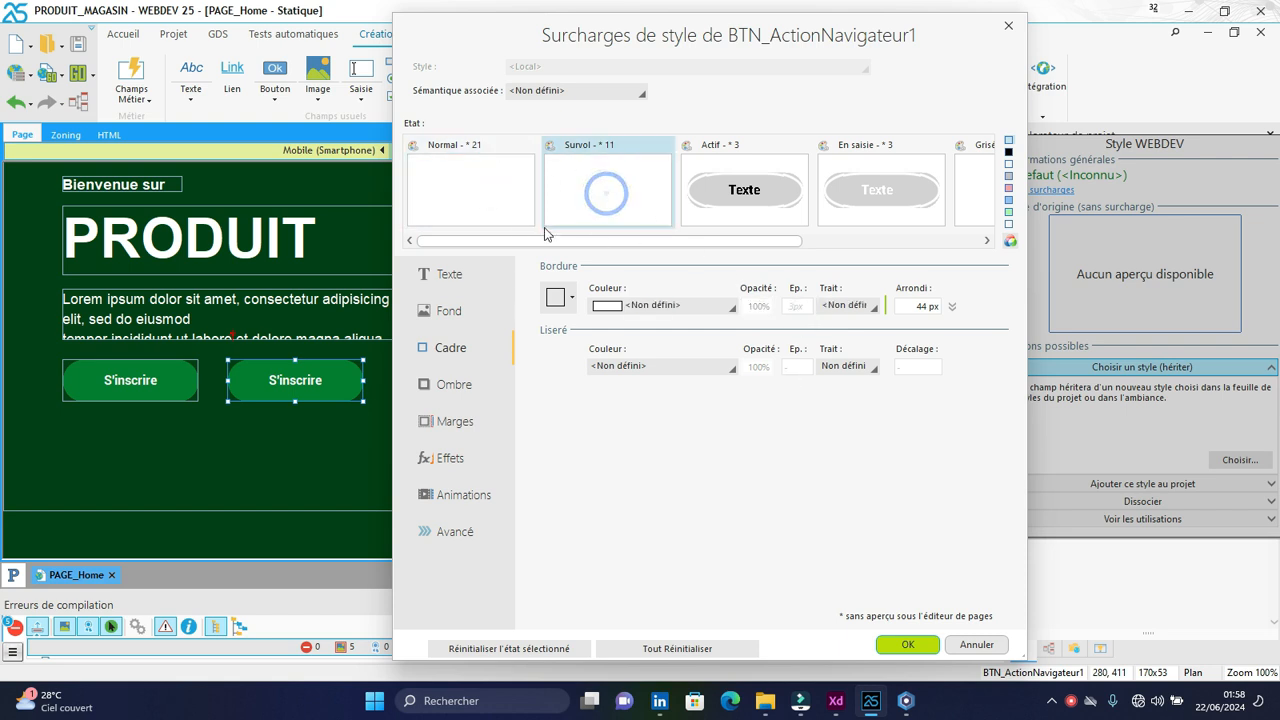
left_click(490, 195)
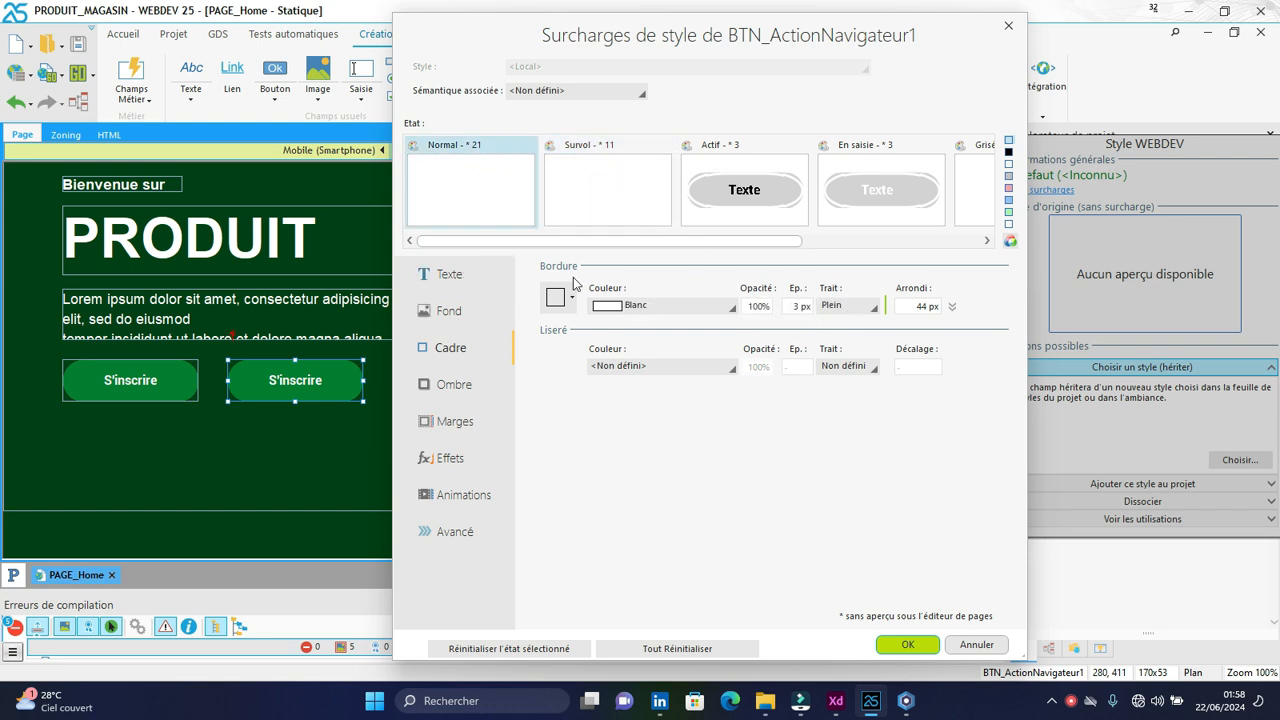
- Set the Survol state's background colour to the same green as the "S'inscrire" button
left_click(448, 311)
left_click(550, 196)
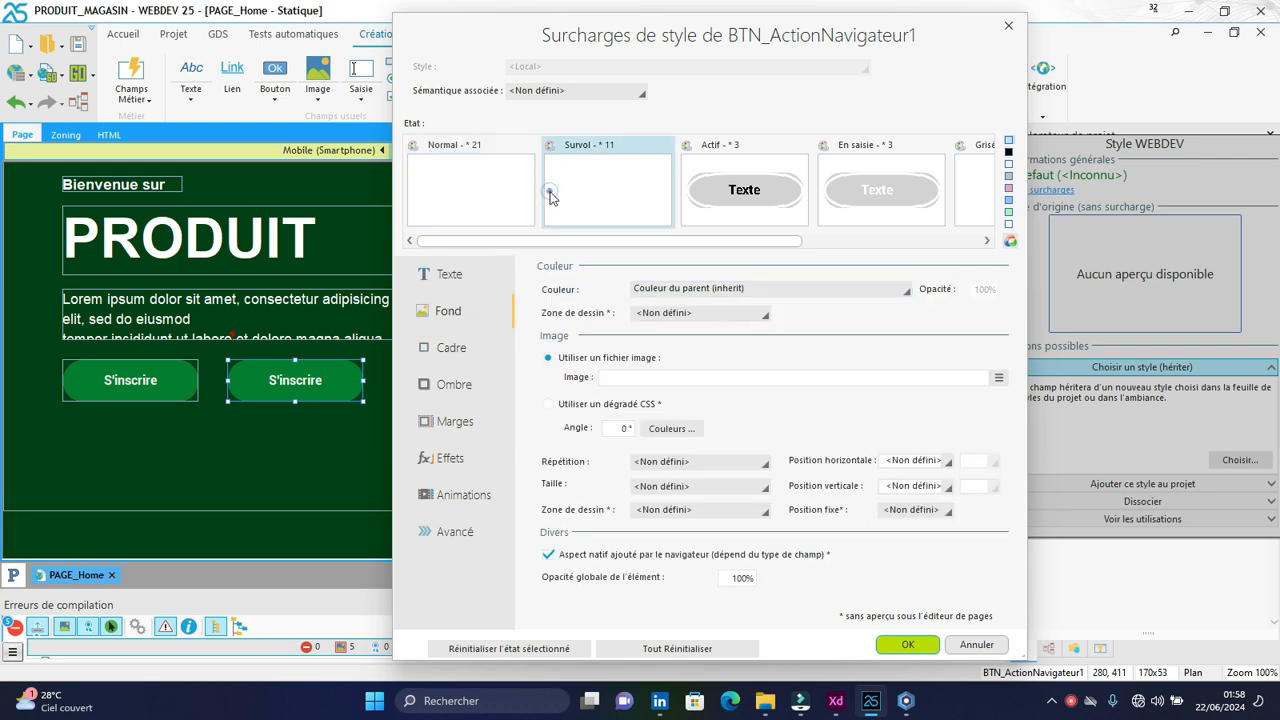
left_click(474, 314)
left_click(446, 278)
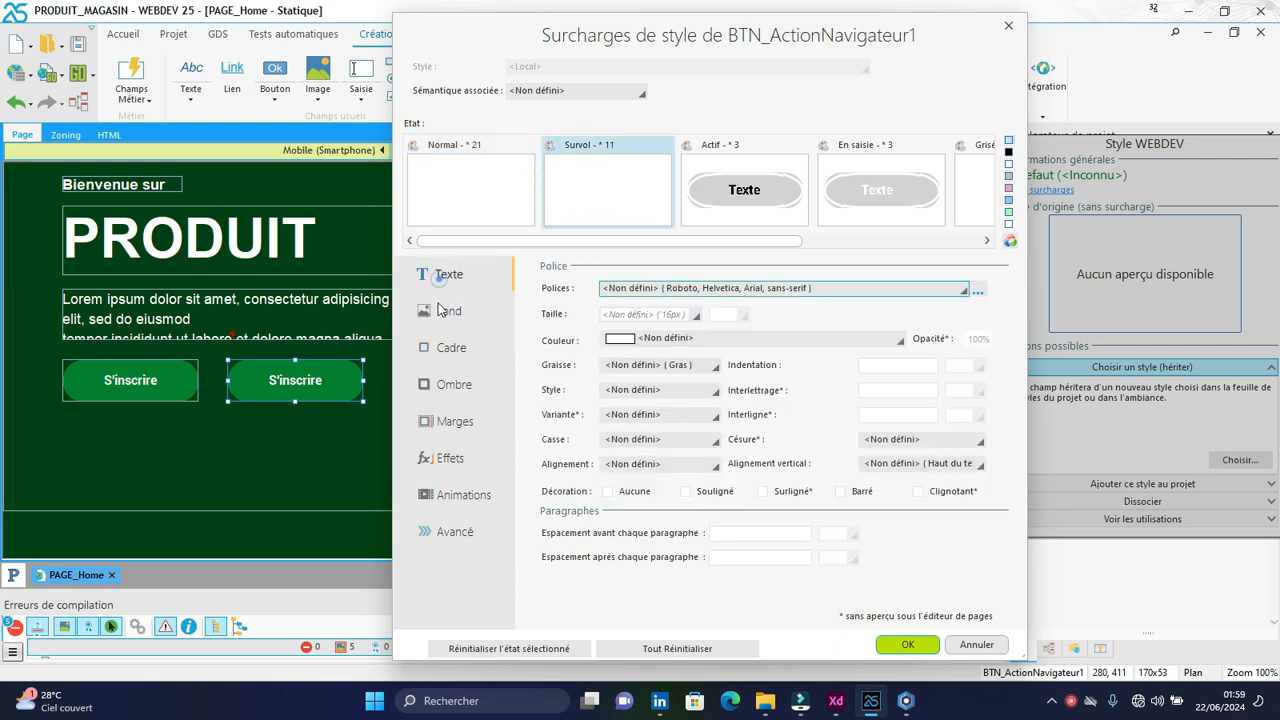
left_click(437, 307)
left_click(821, 289)
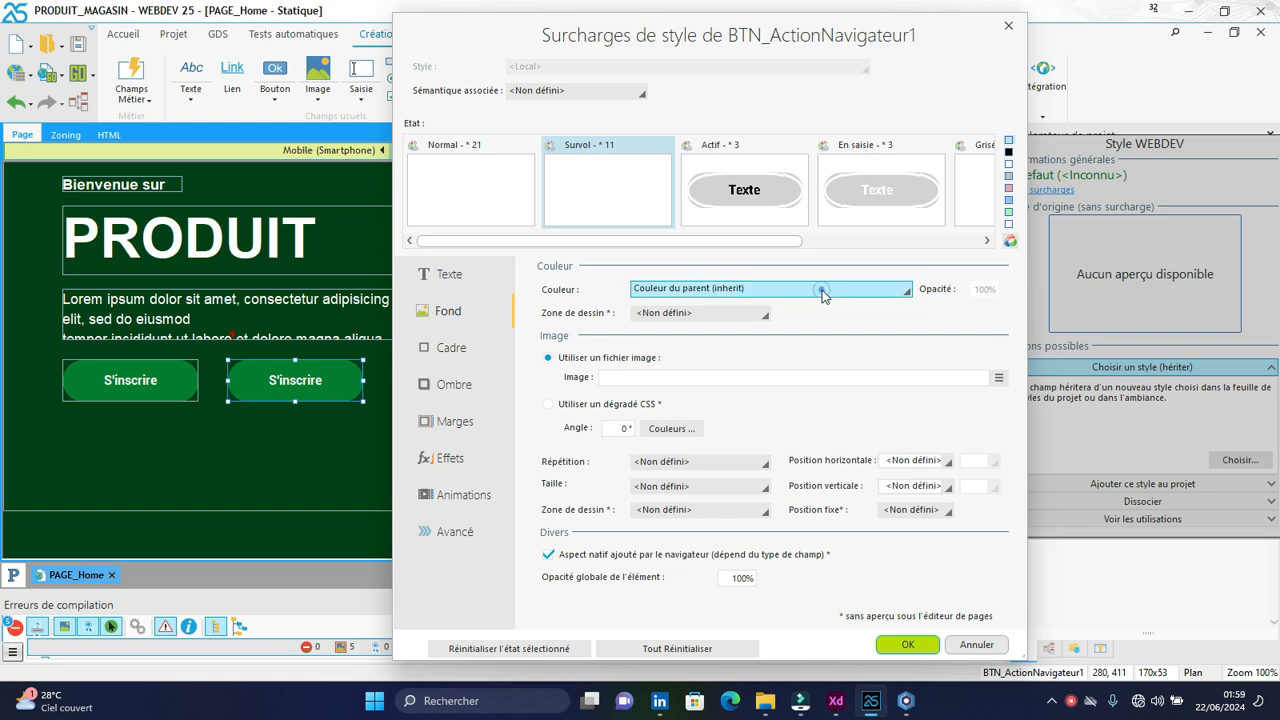
left_click(896, 322)
left_click(448, 276)
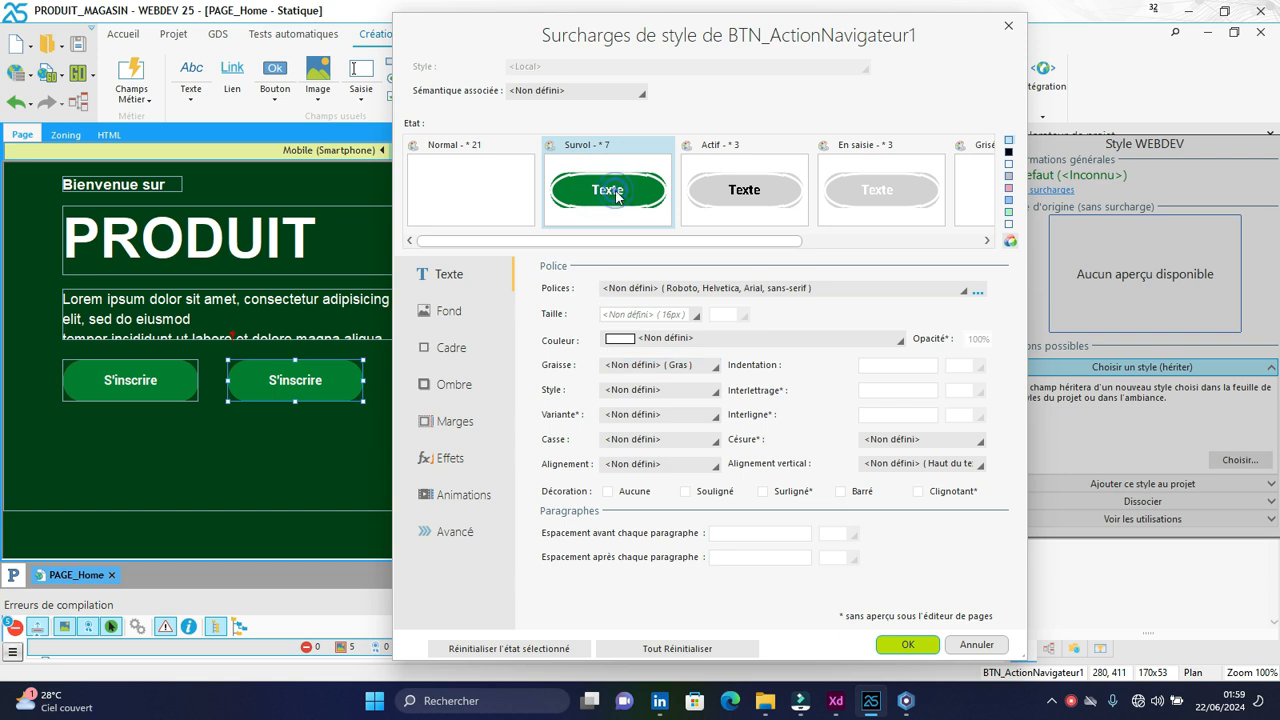
- Try to clear the Survol state's border through its colour, line style and thickness settings
left_click(446, 311)
left_click(449, 345)
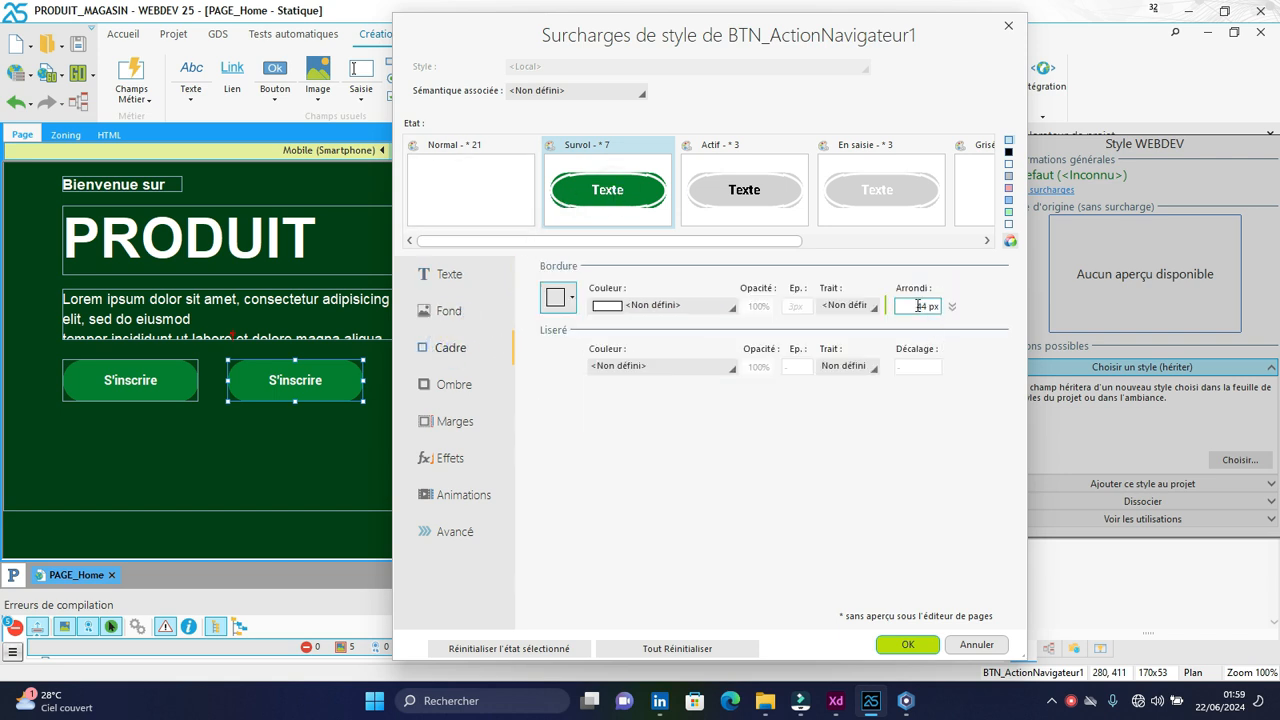
left_click(642, 305)
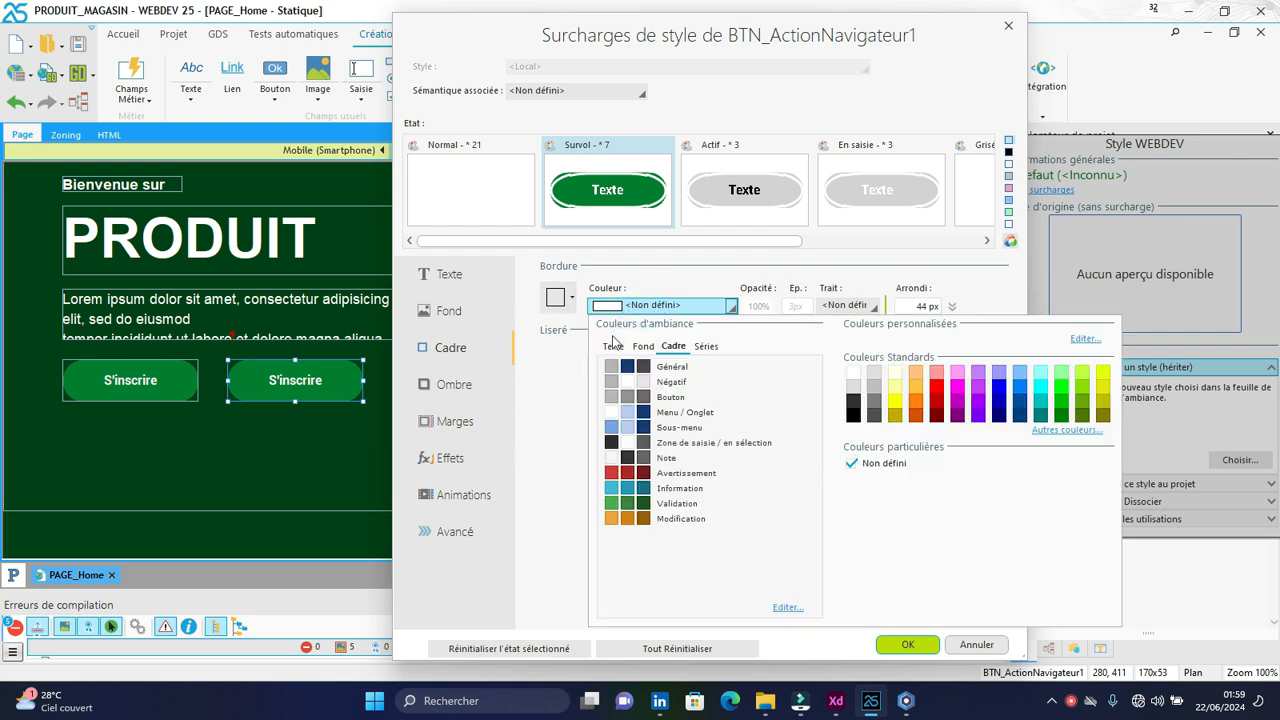
left_click(852, 465)
left_click(852, 465)
left_click(703, 313)
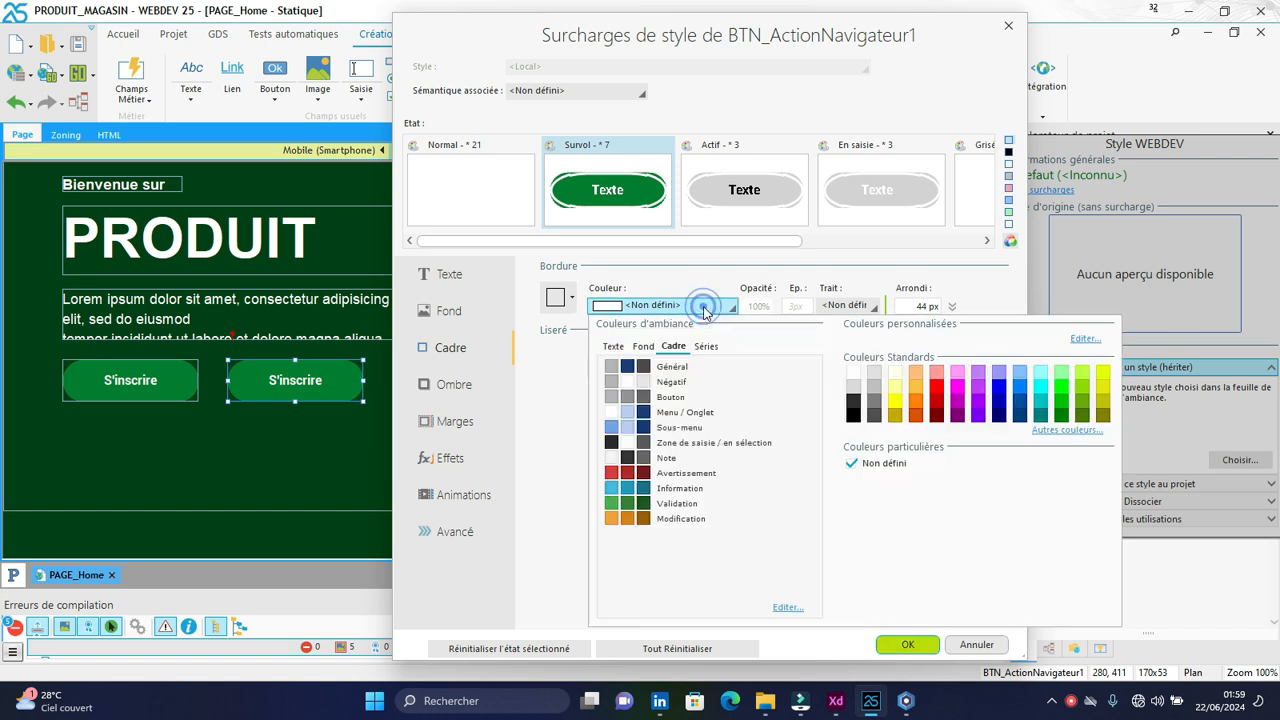
left_click(561, 409)
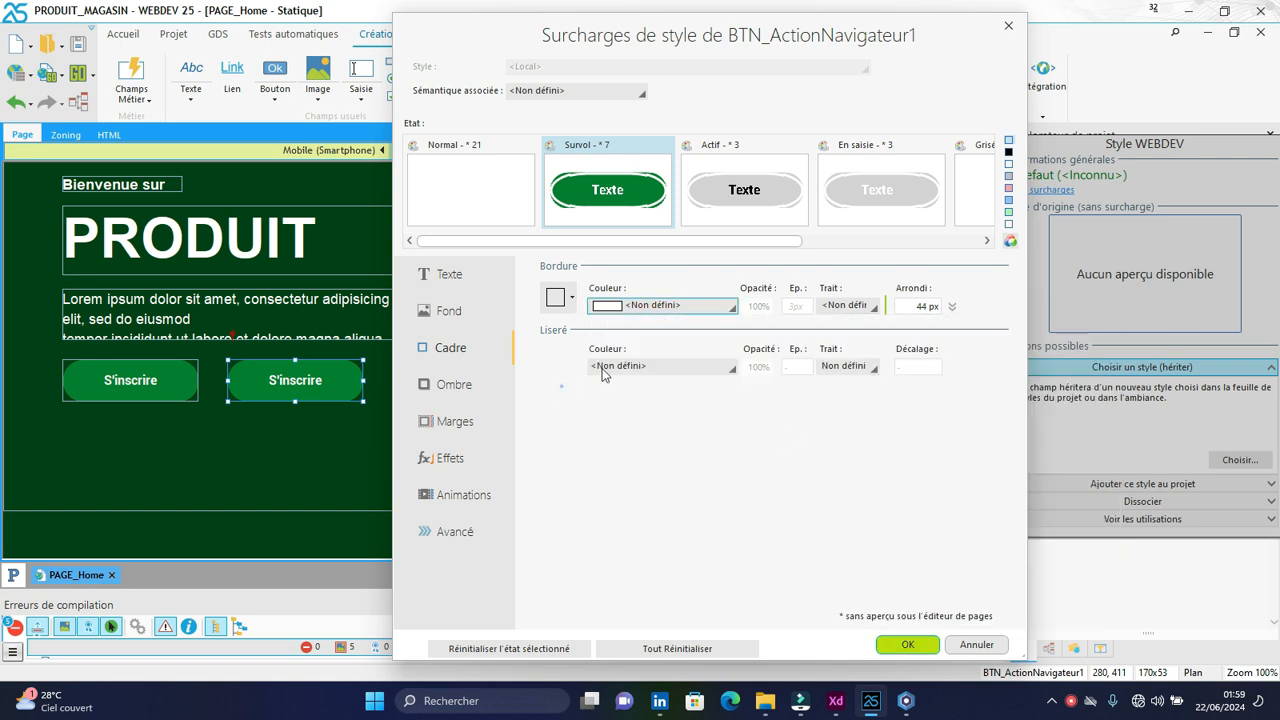
left_click(860, 306)
left_click(914, 342)
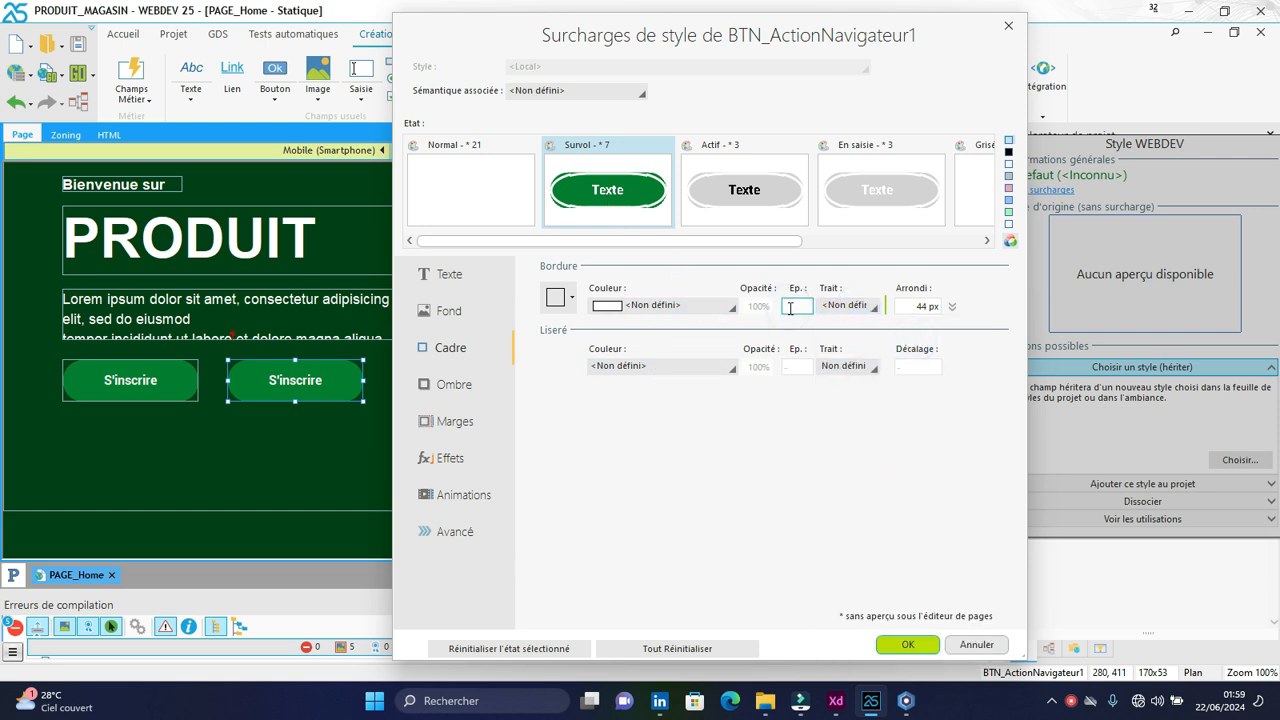
left_click(807, 420)
left_click(788, 306)
left_click(724, 309)
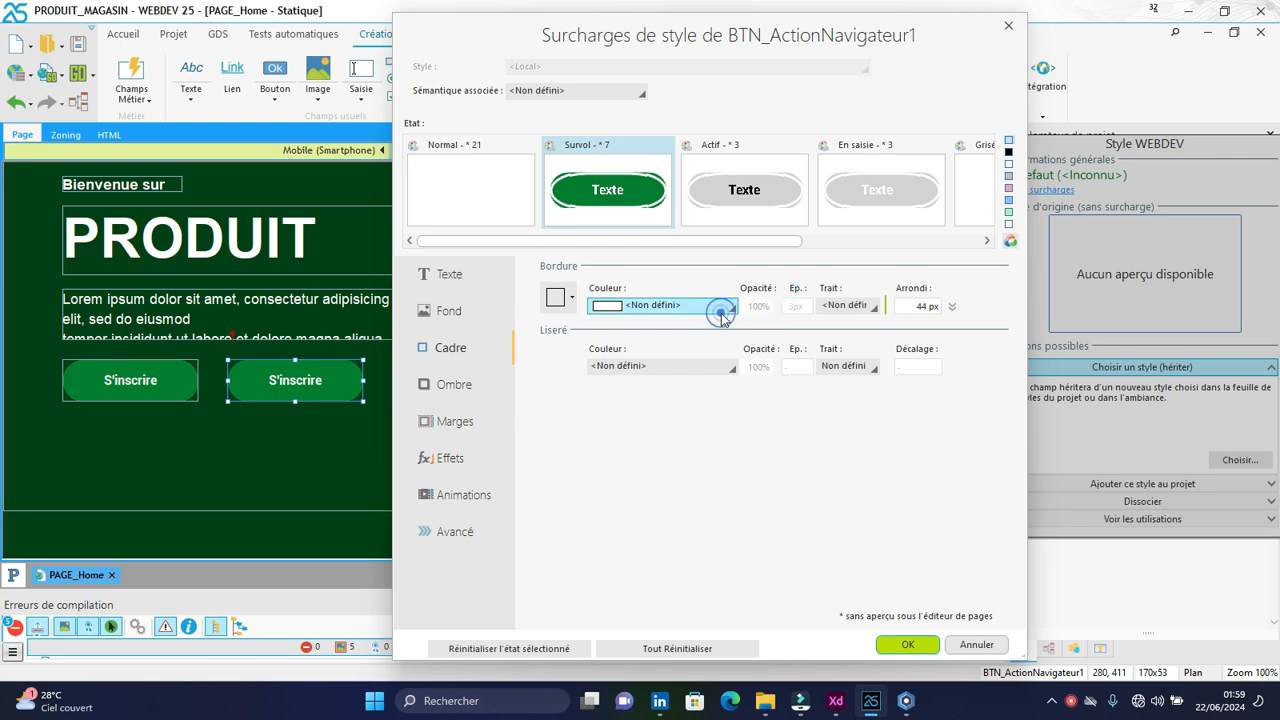
left_click(587, 305)
- Remove the border on all sides of the Survol state and apply the style overrides to the duplicated button
left_click(560, 297)
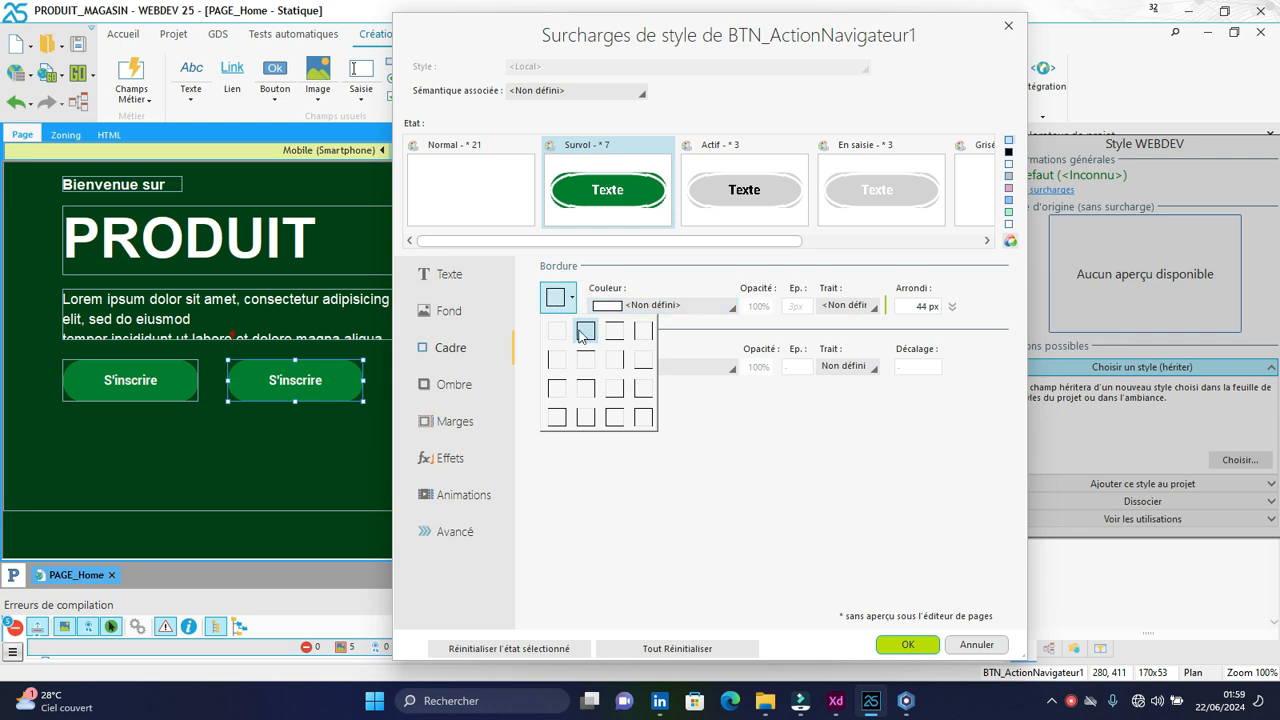
left_click(557, 331)
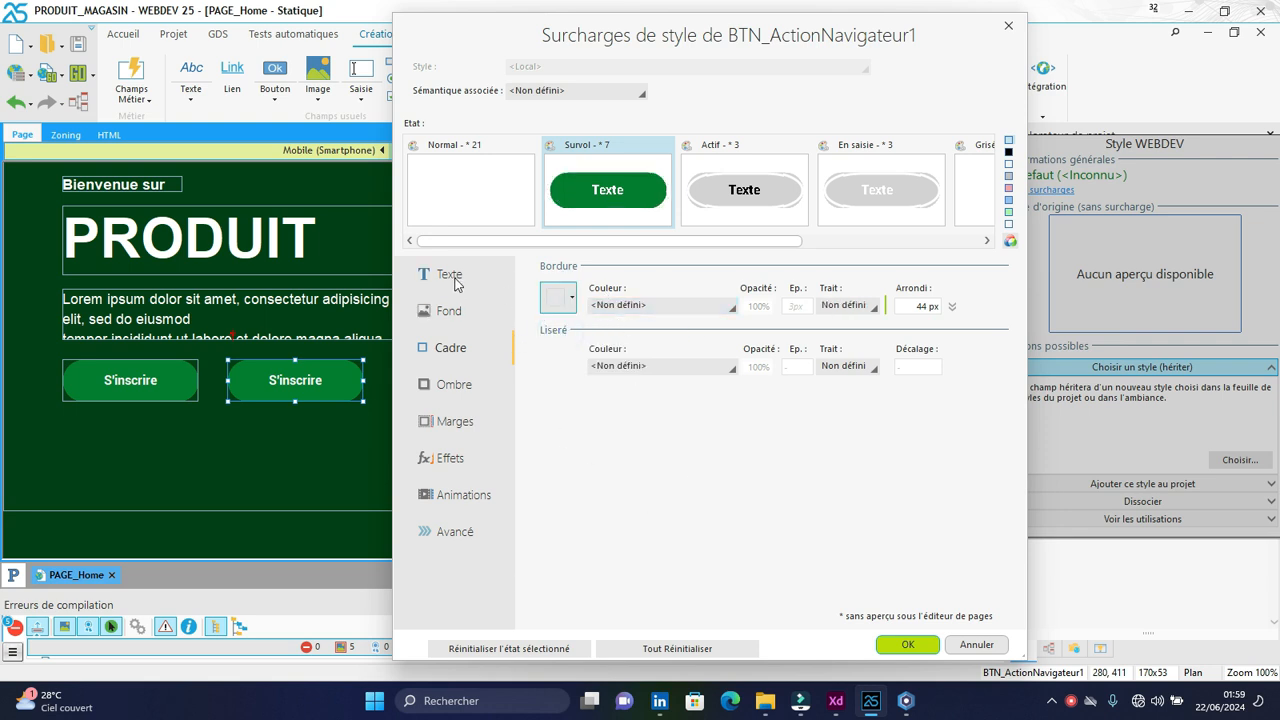
left_click(452, 311)
left_click(451, 275)
left_click(456, 313)
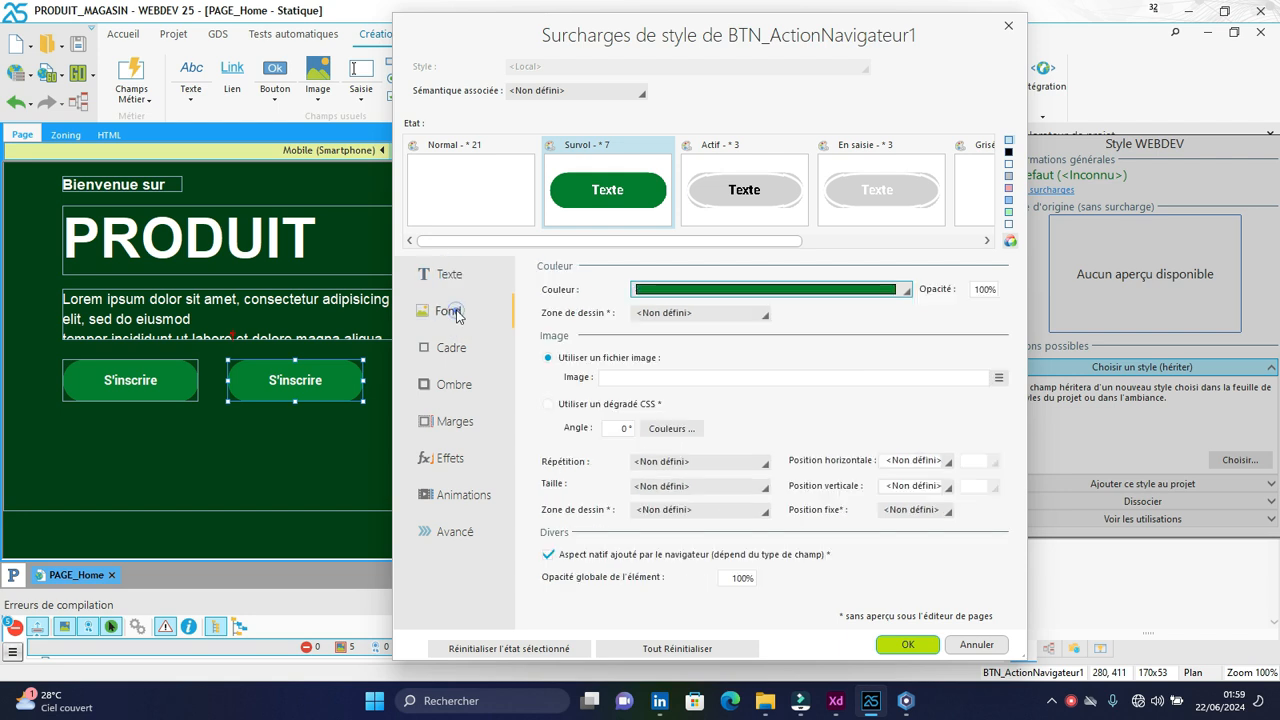
left_click(450, 276)
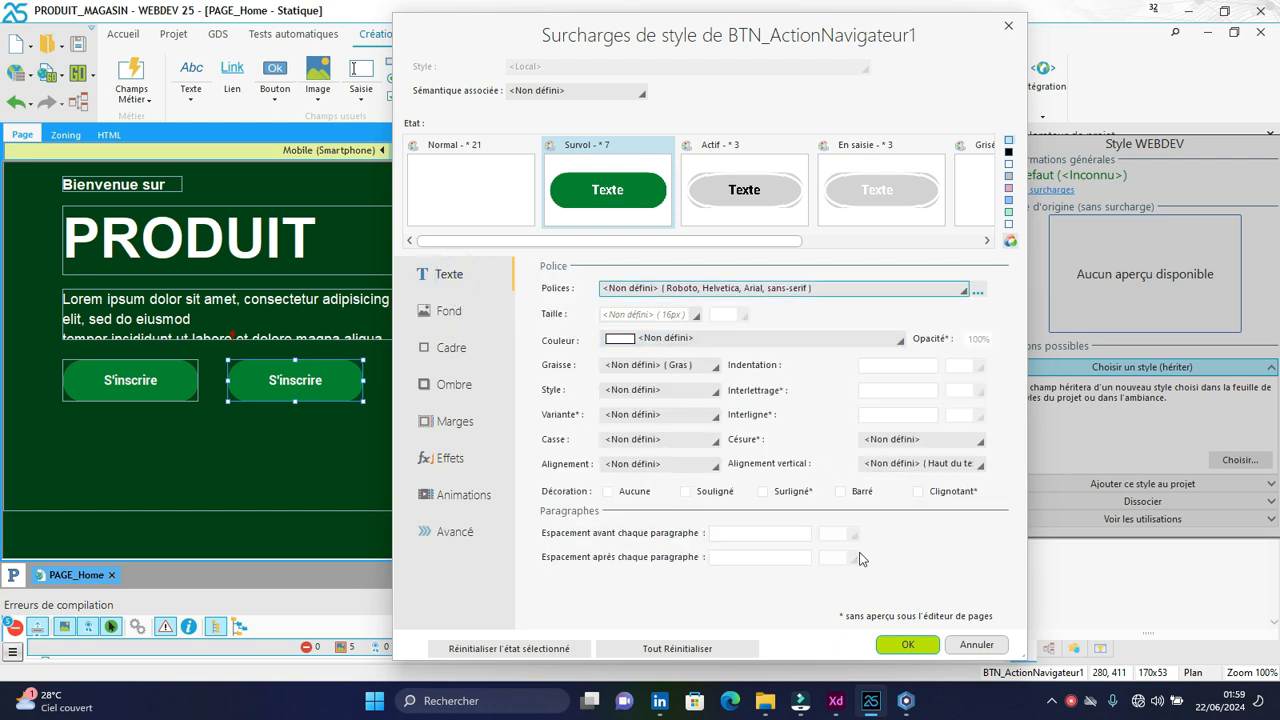
left_click(907, 645)
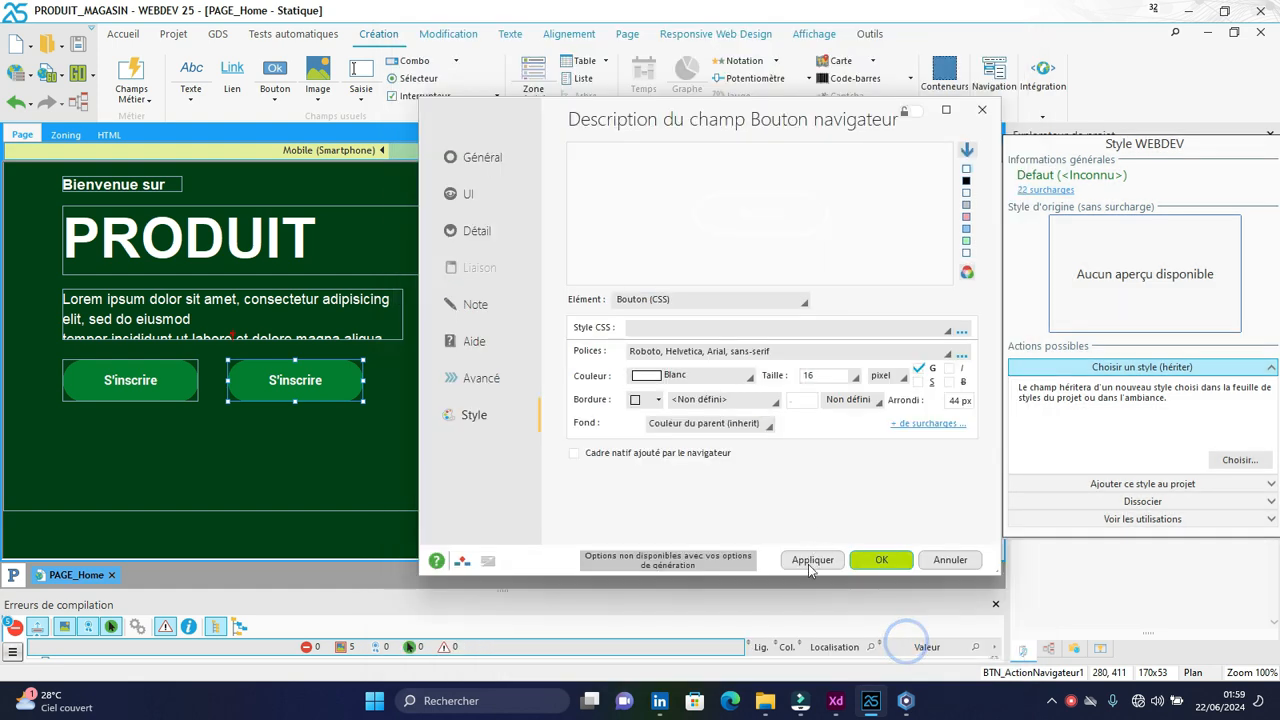
left_click(812, 562)
left_click(878, 560)
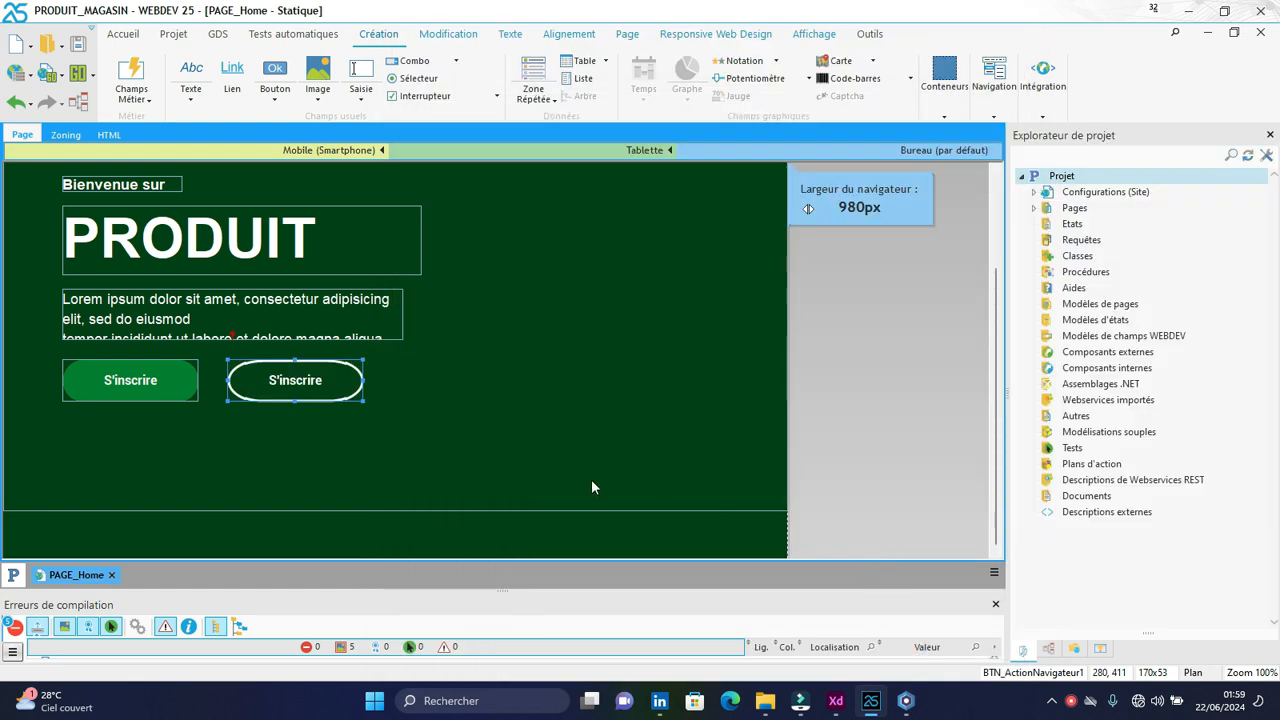
- Reload the Home page in the browser to check the outlined button and its hover style, and return to WEBDEV
left_click(904, 702)
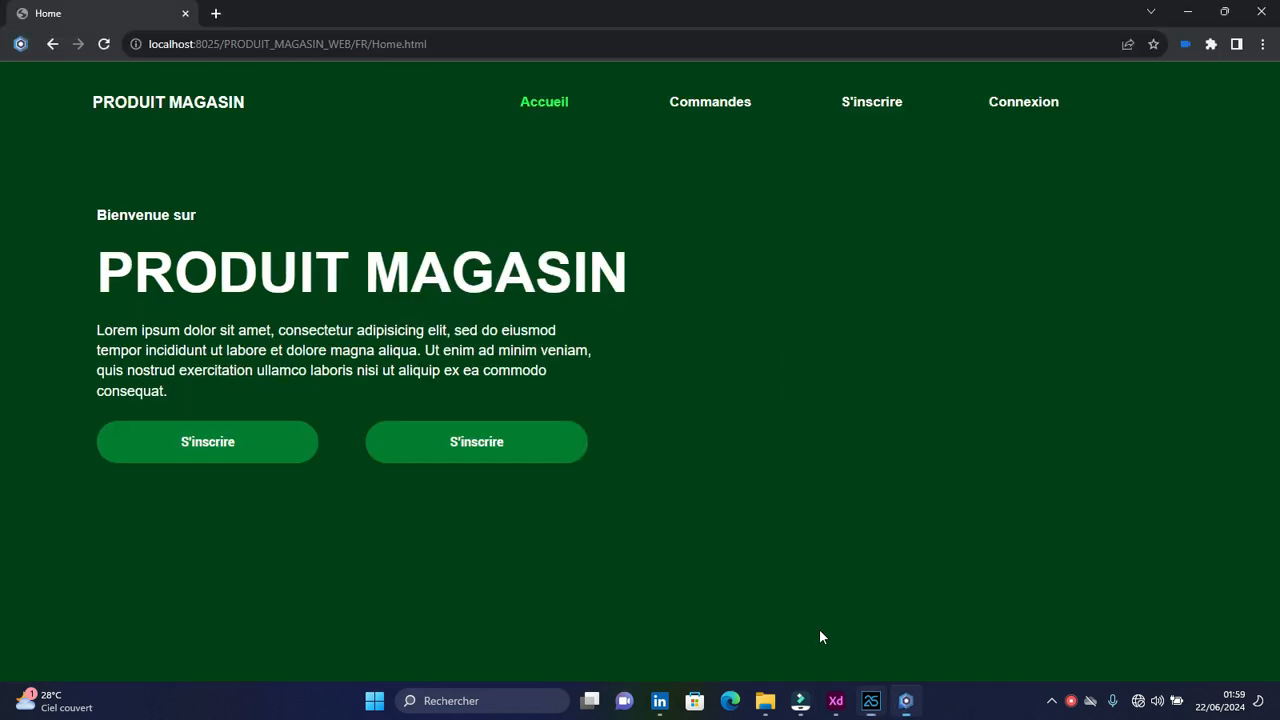
left_click(108, 45)
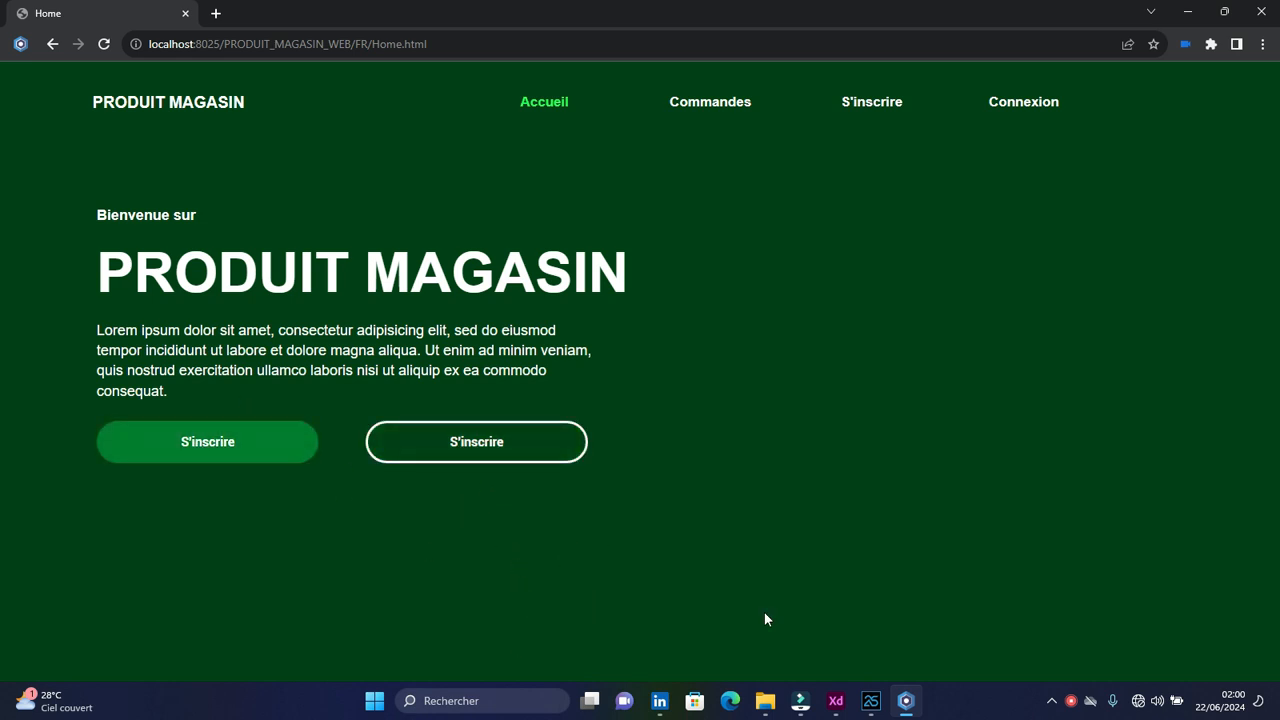
left_click(871, 700)
- Change the outlined button's label to "Se connecter"
right_click(280, 381)
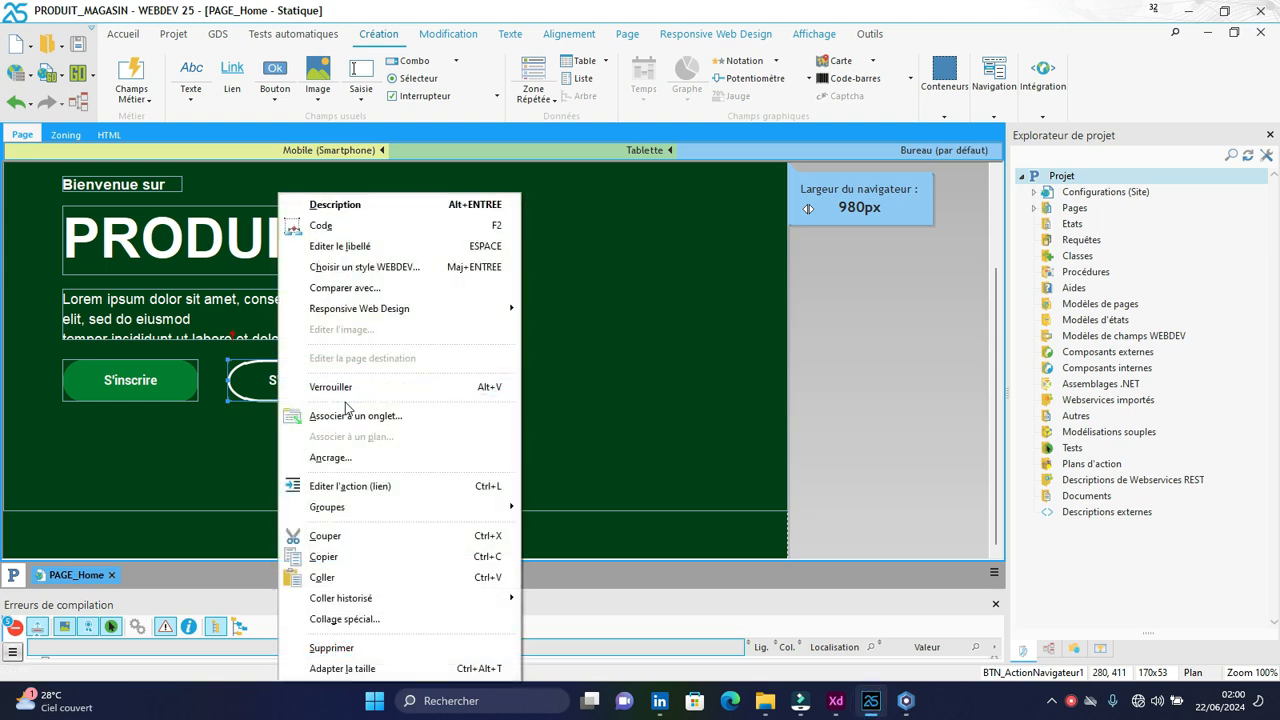
left_click(368, 247)
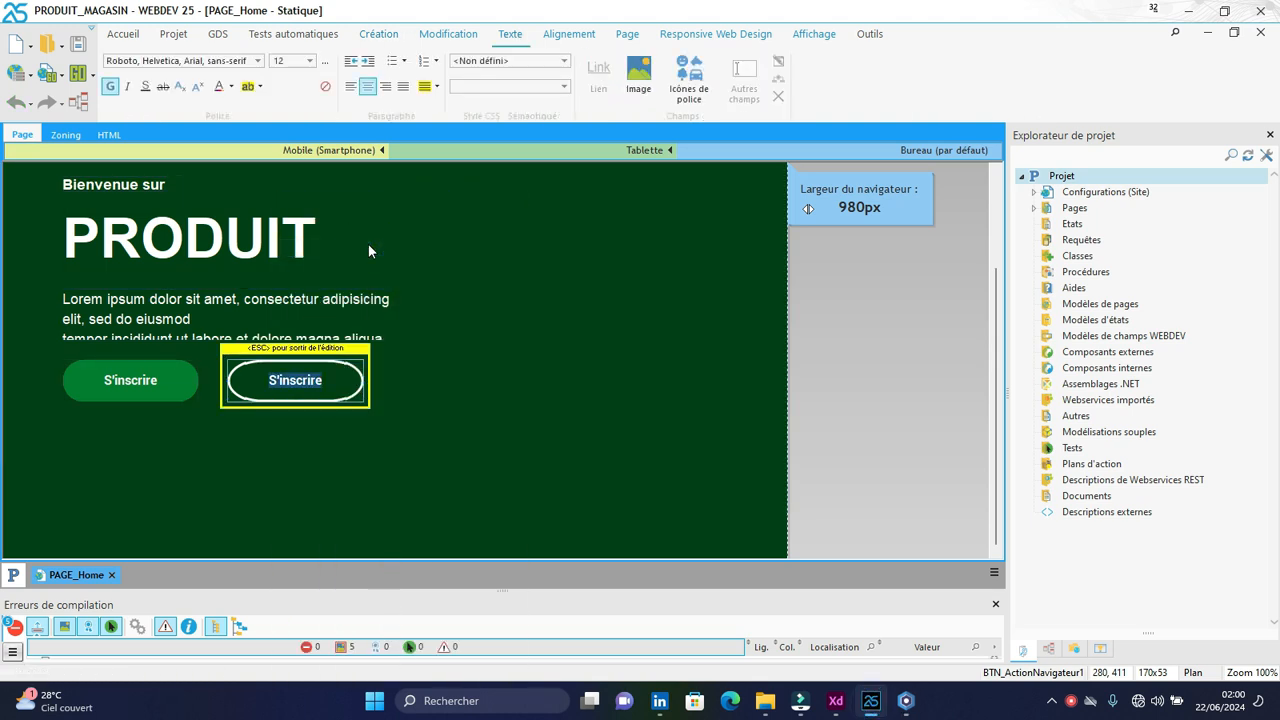
type("Se connecter")
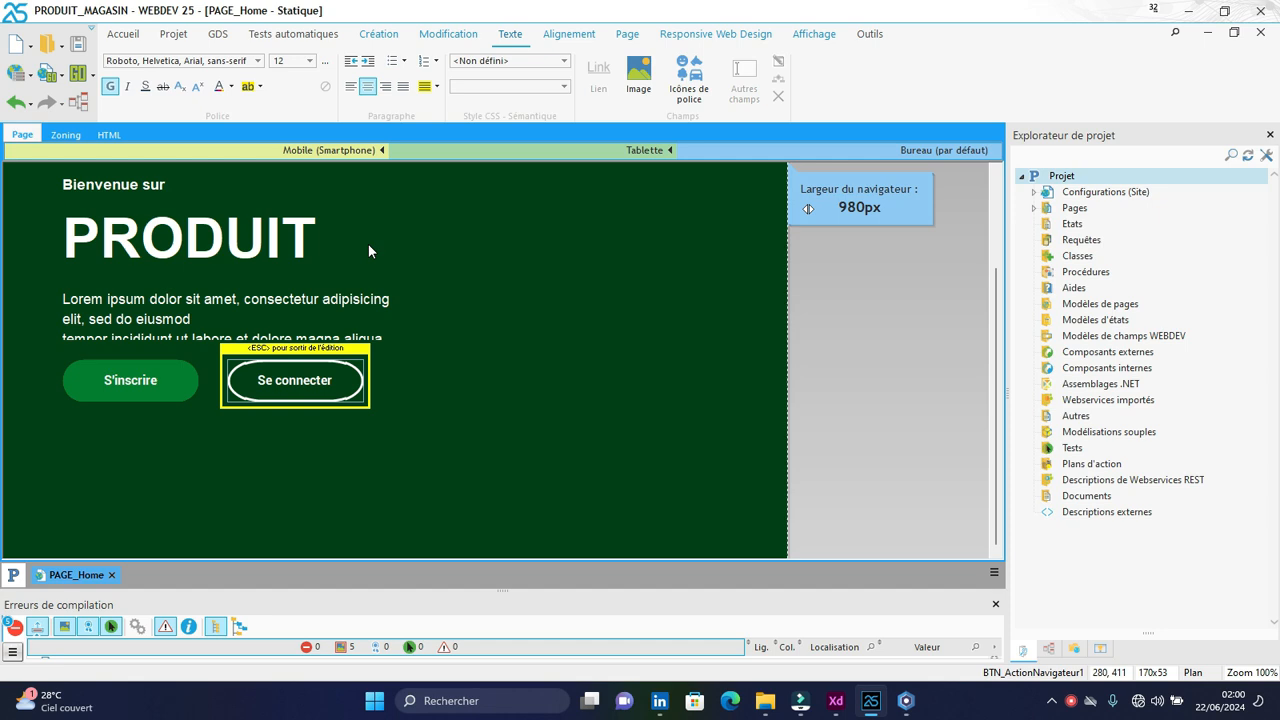
left_click(468, 352)
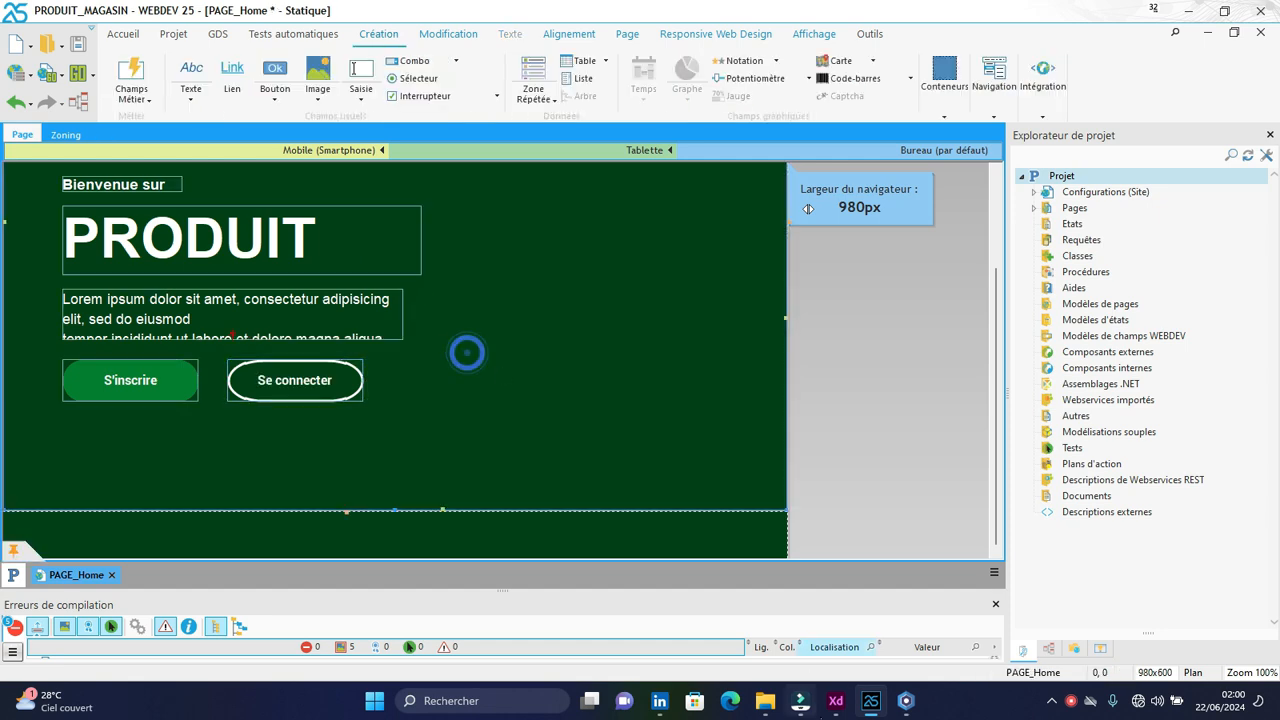
- Reload the Home page in the browser, compare it with the Adobe XD mockup, and return to WEBDEV
left_click(835, 703)
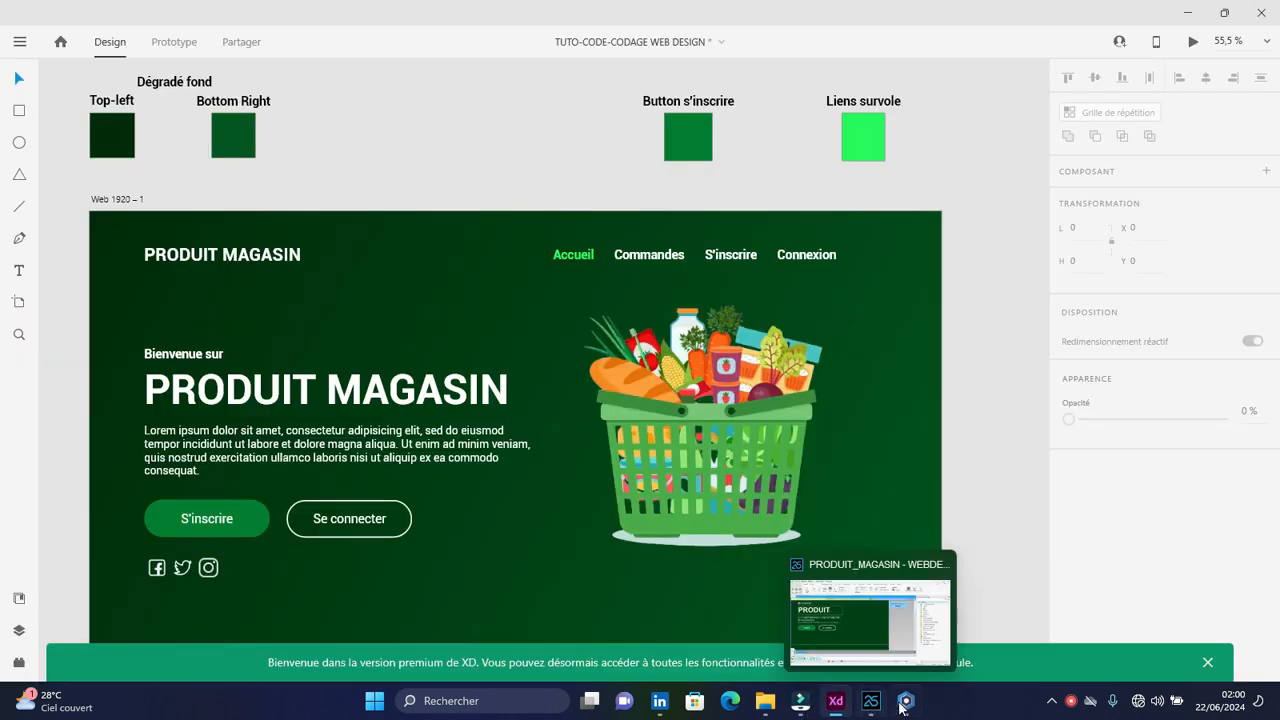
left_click(906, 703)
left_click(871, 703)
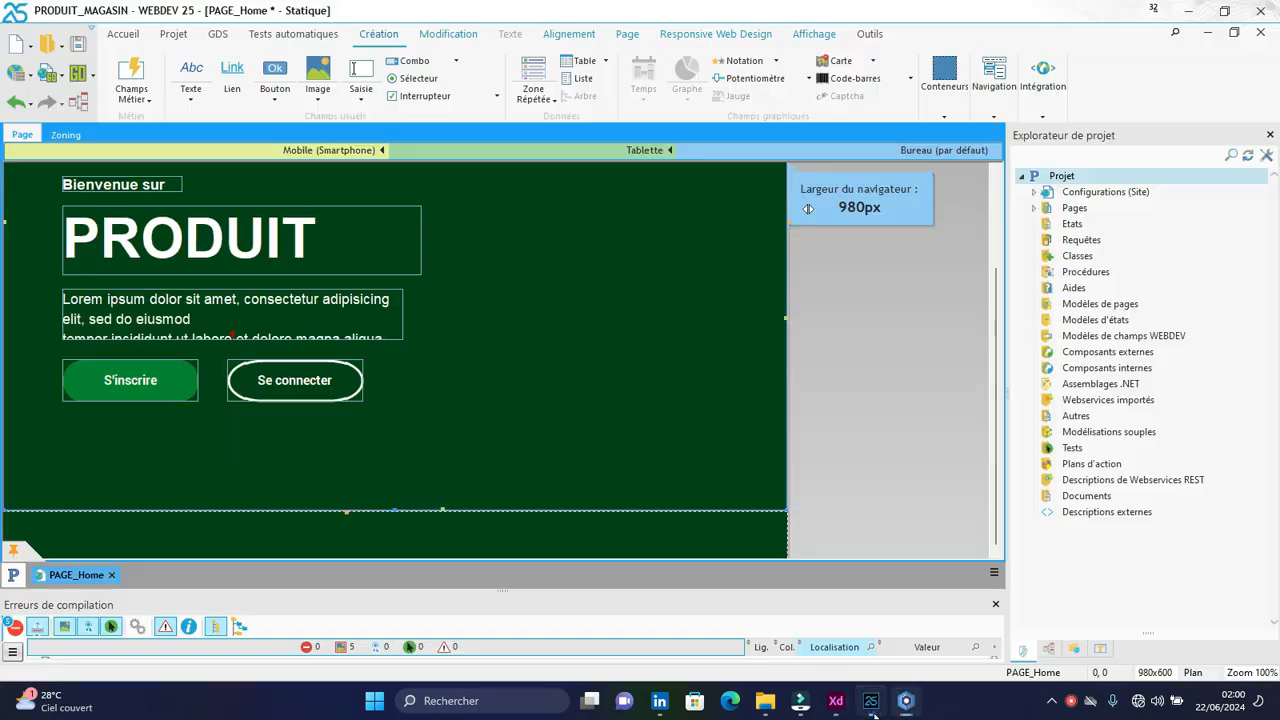
left_click(906, 703)
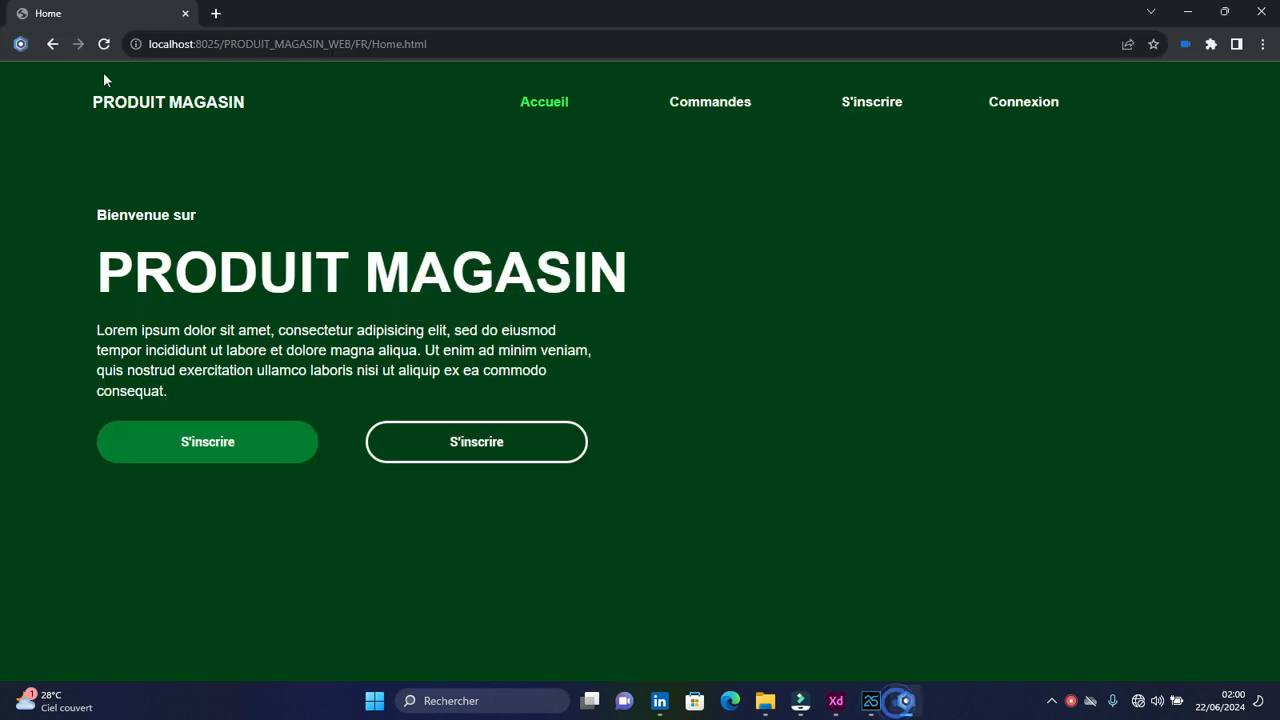
left_click(104, 44)
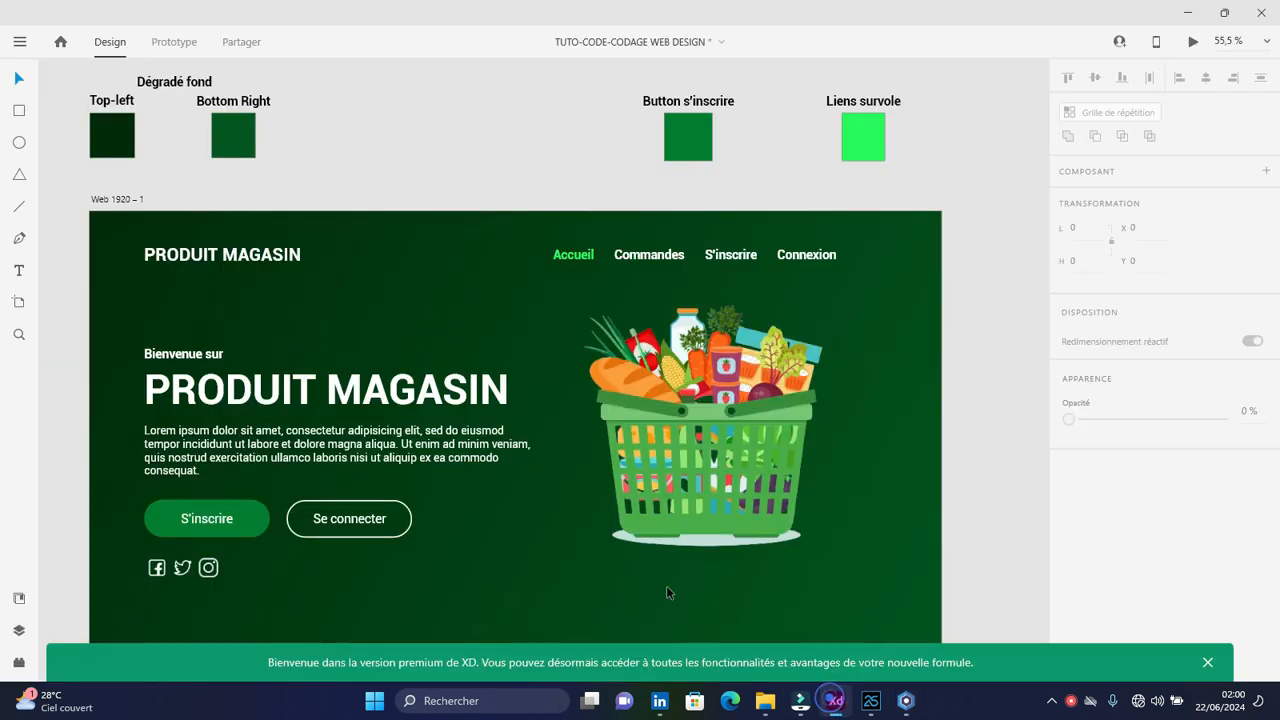
left_click(836, 700)
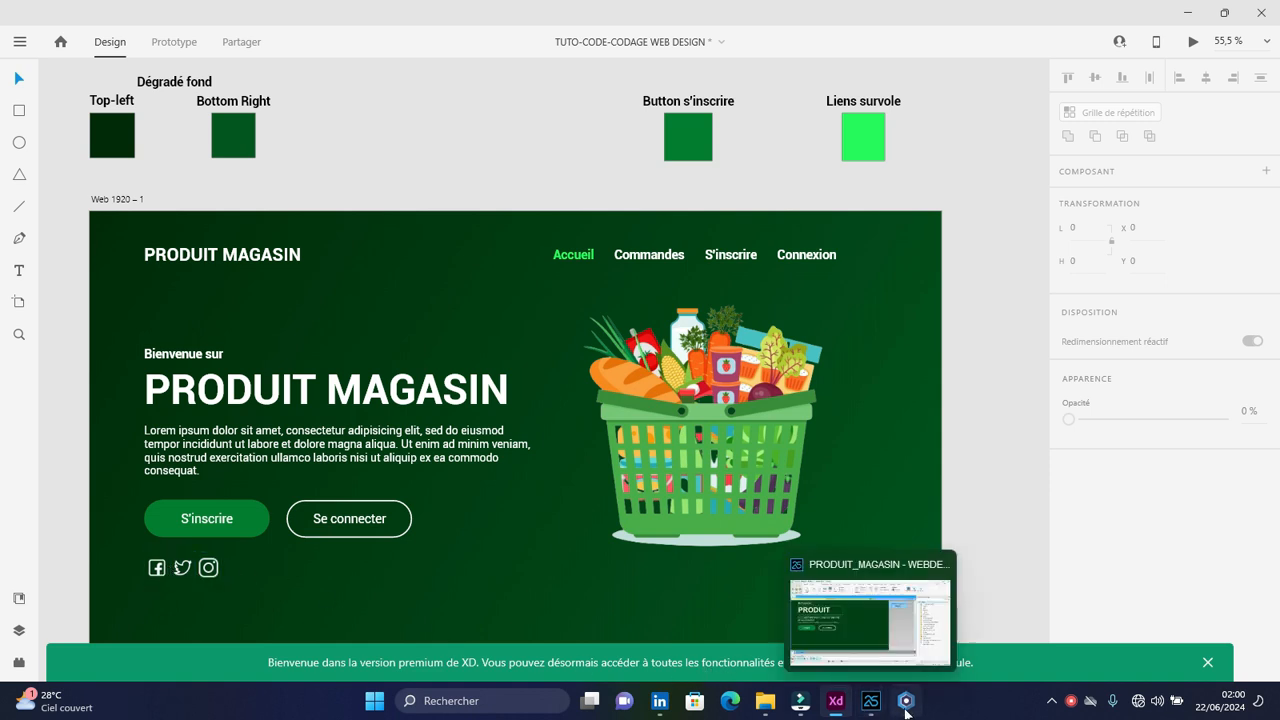
left_click(871, 700)
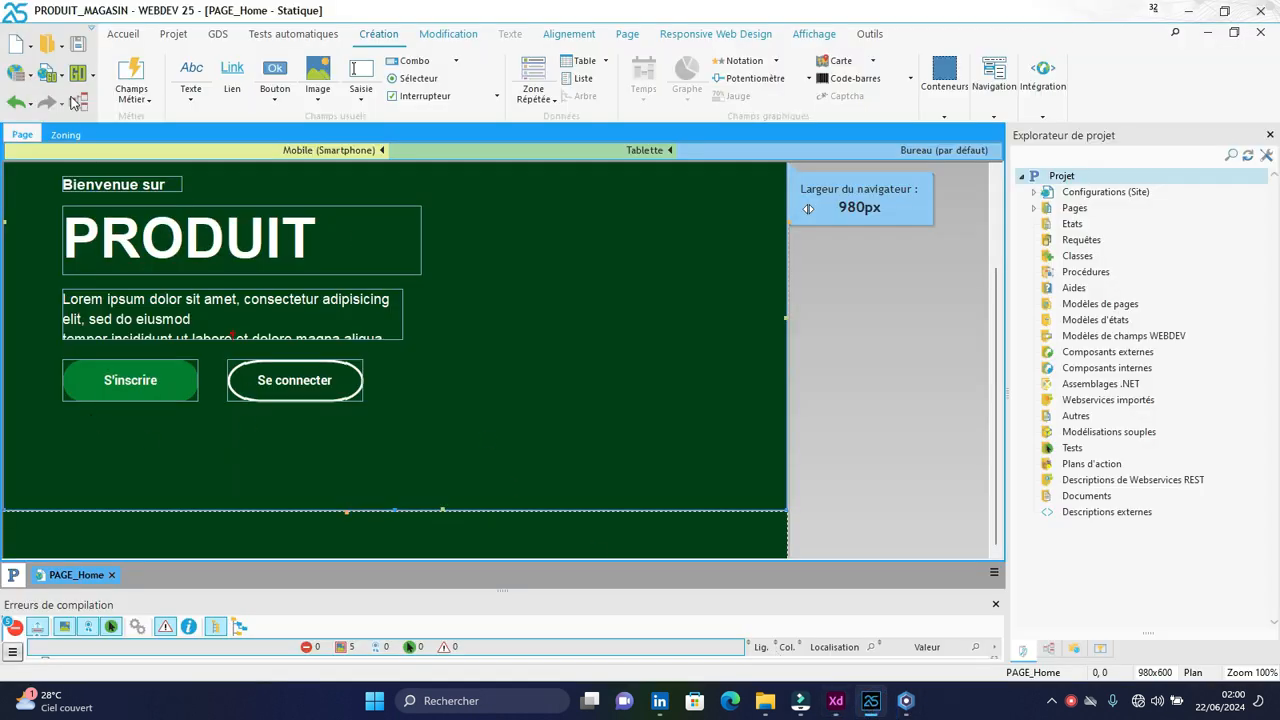
- Insert an image field of about 38x41 below the "S'inscrire" button, aligned with its left edge at about 74, 481
left_click(275, 75)
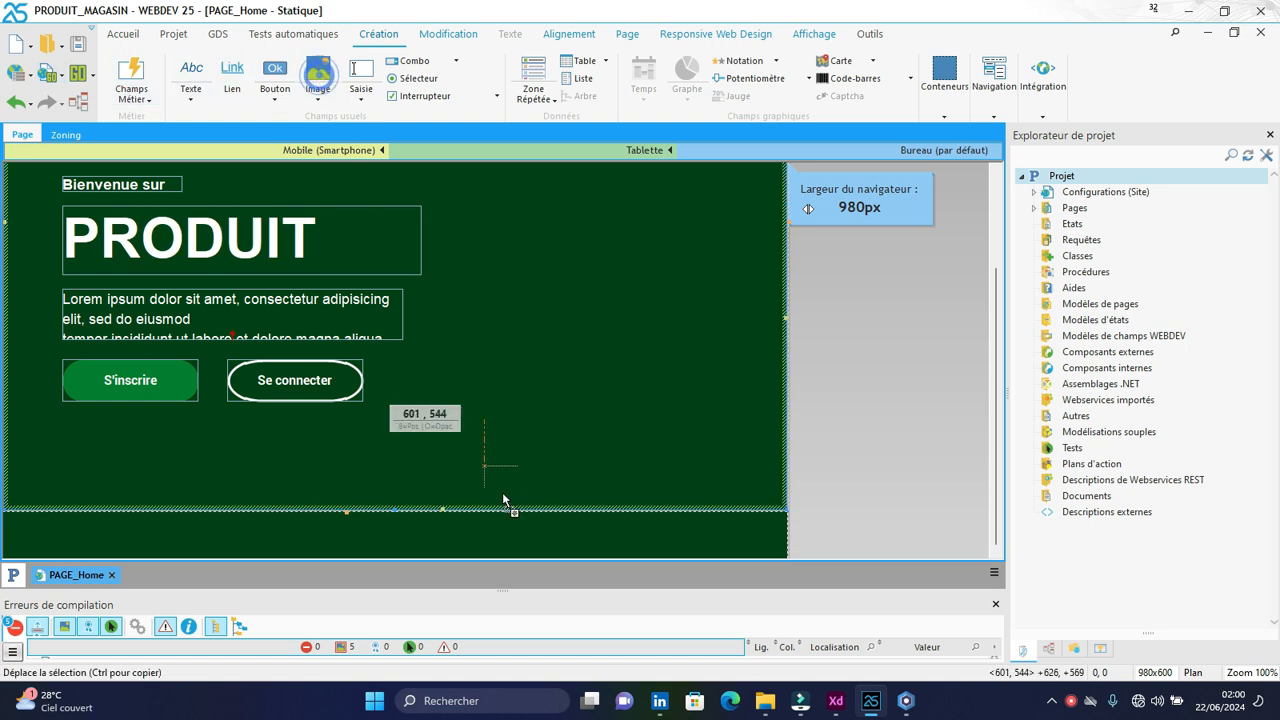
left_click(86, 437)
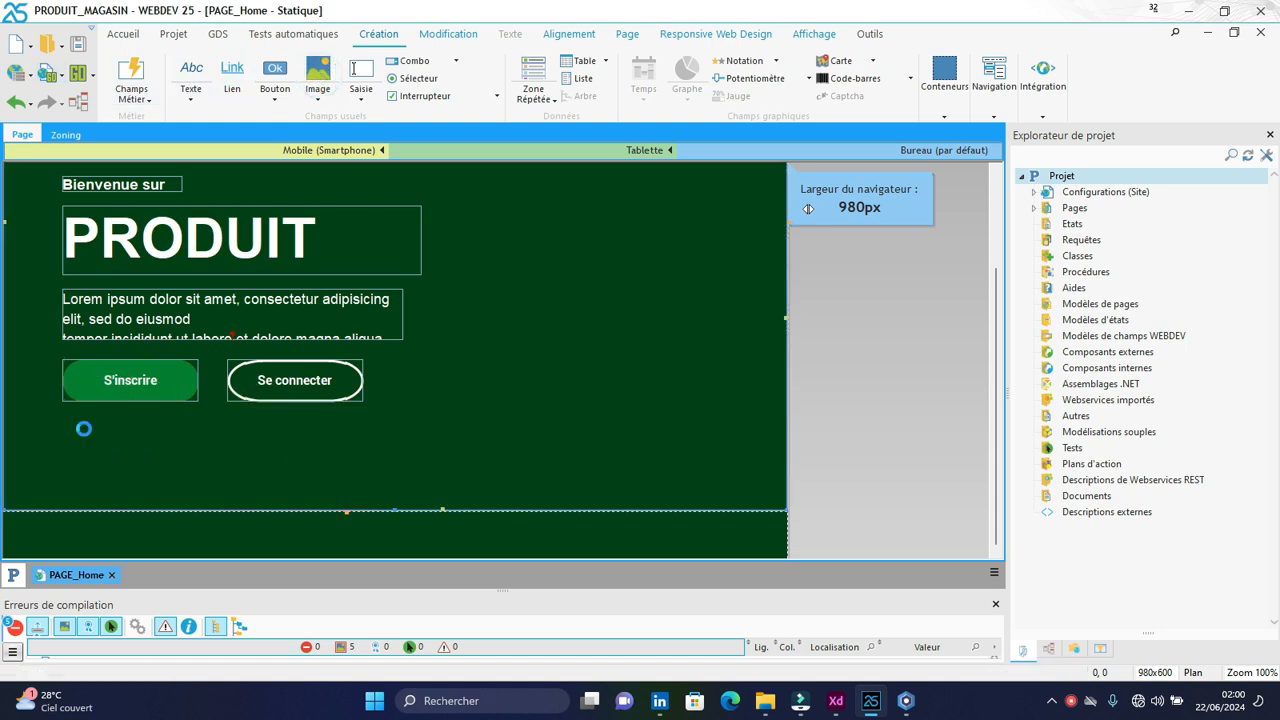
left_click_drag(111, 453, 82, 434)
left_click(138, 428)
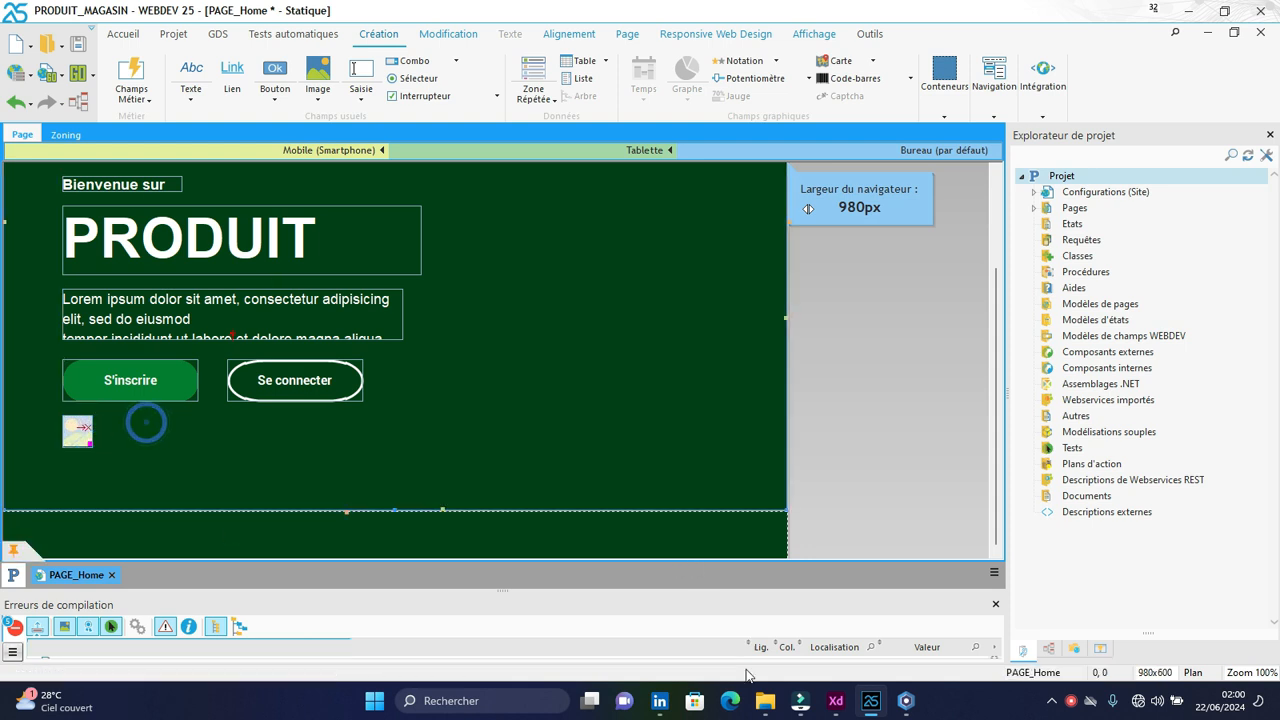
left_click(84, 429)
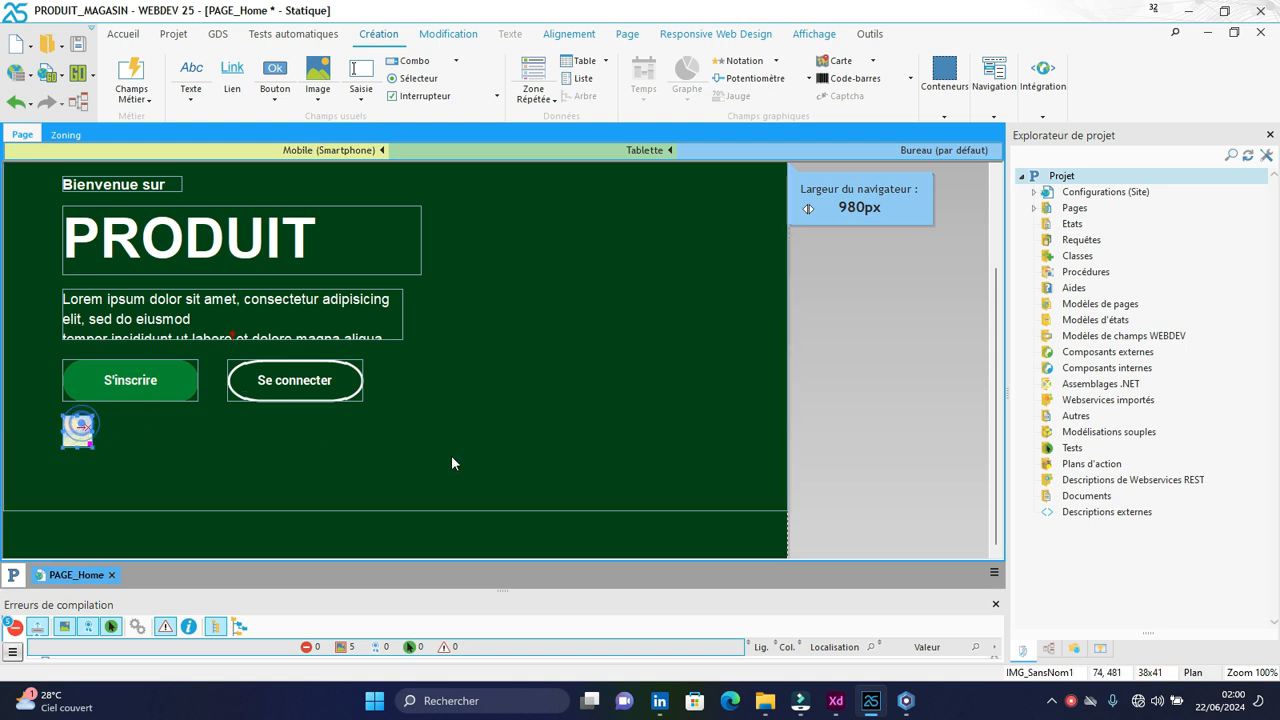